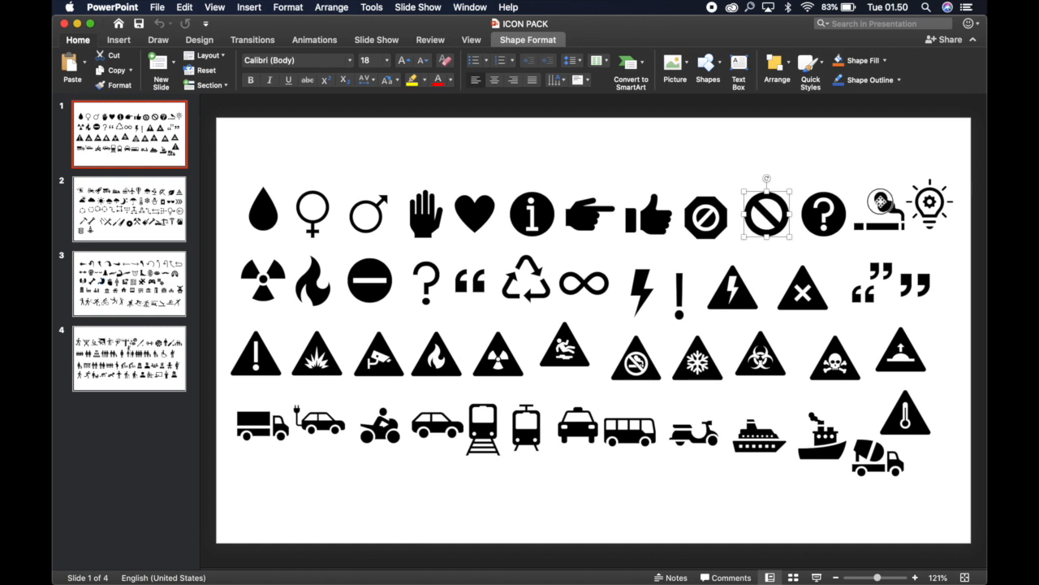
{"action": "left_click", "coordinate": [881, 203]}
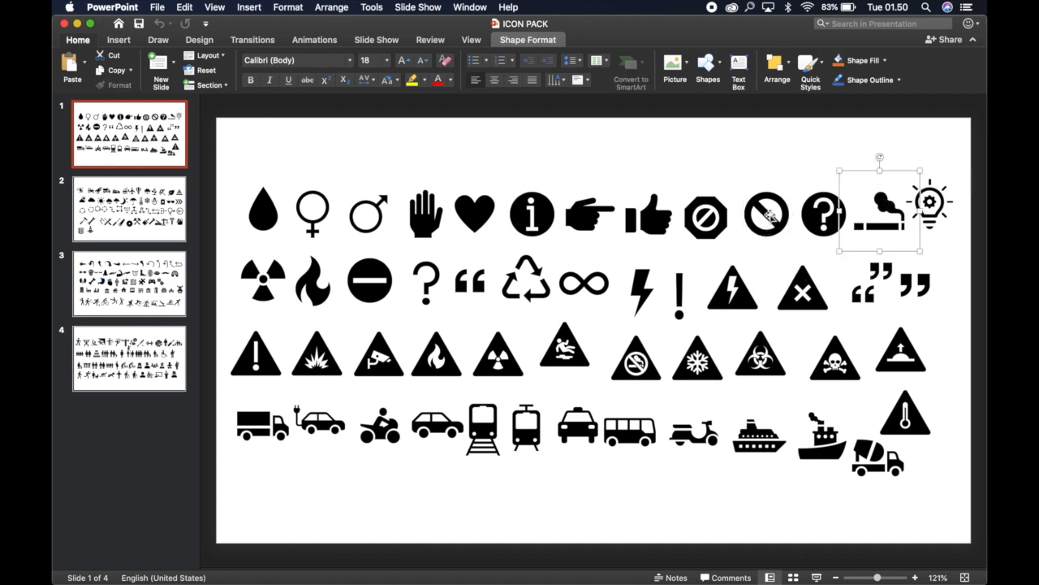
{"action": "left_click", "coordinate": [770, 215]}
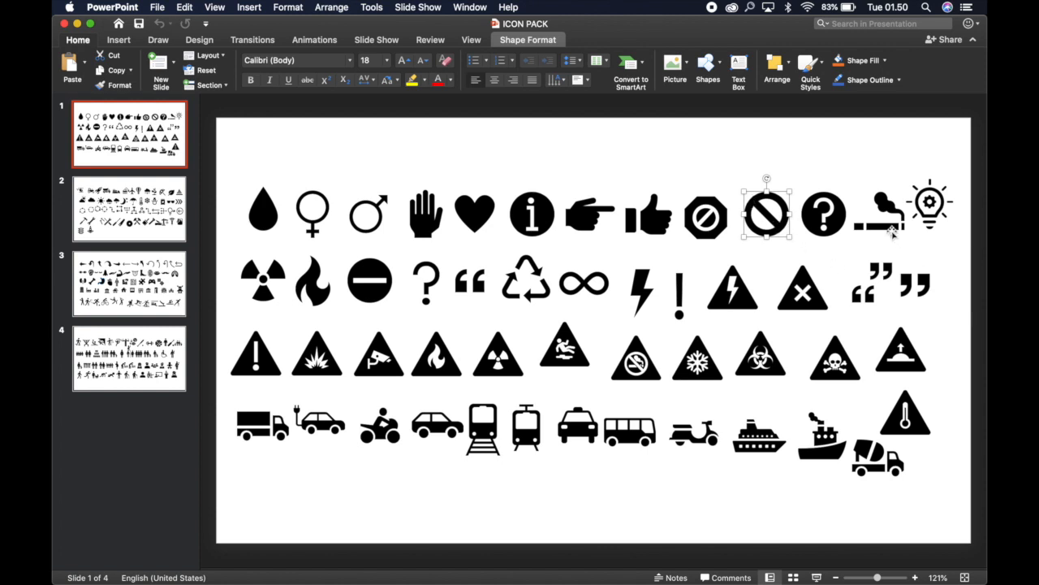
{"action": "left_click", "coordinate": [892, 231]}
{"action": "left_click", "coordinate": [905, 273]}
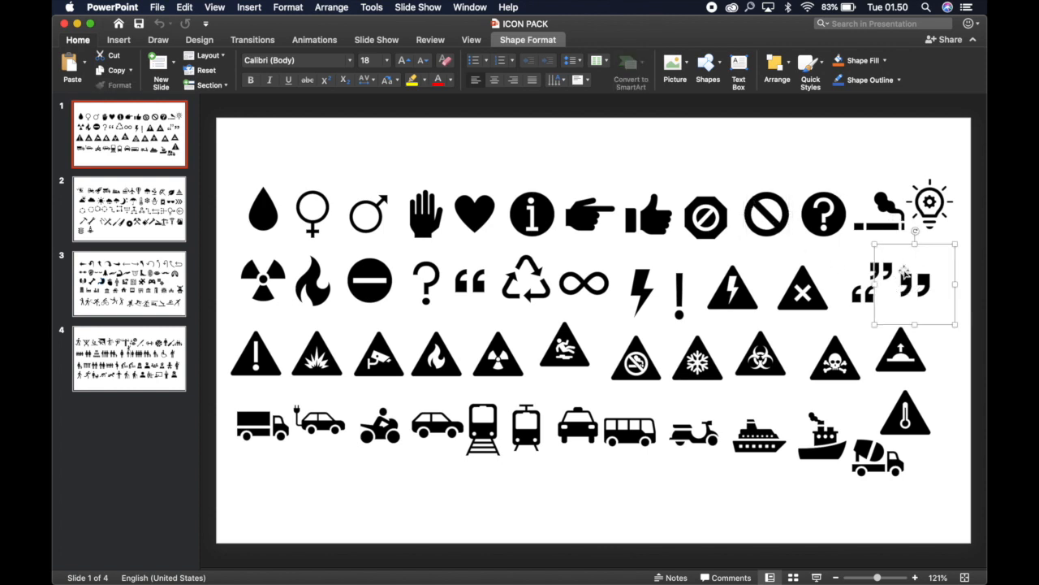
{"action": "left_click", "coordinate": [773, 219]}
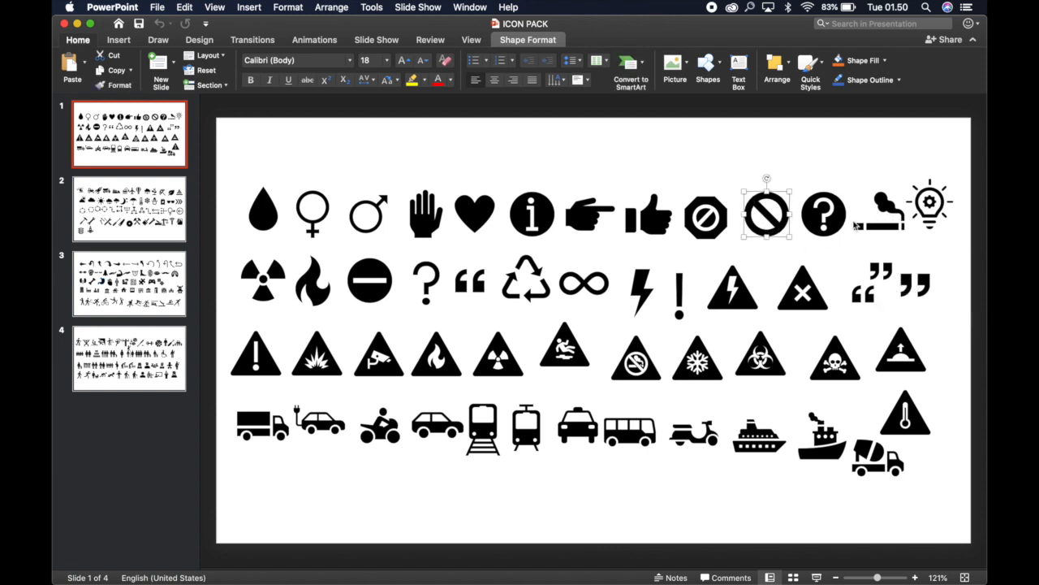
{"action": "left_click", "coordinate": [859, 224]}
{"action": "left_click", "coordinate": [772, 221]}
Copy the standalone exclamation mark icon from the ICON PACK deck and paste it onto slide 36 of the GRAPHICOLOGY deck
{"action": "left_click", "coordinate": [678, 290]}
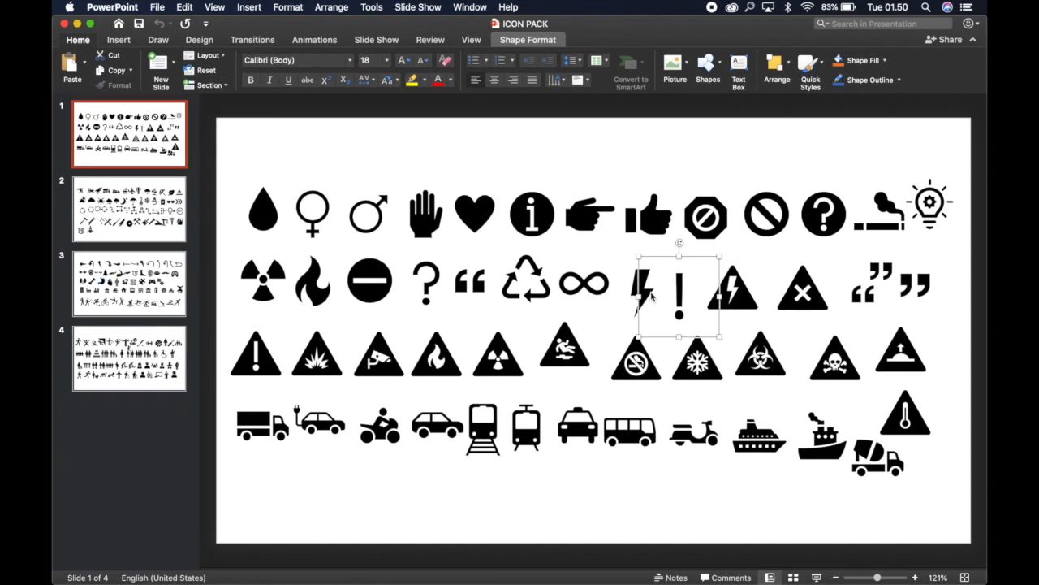
{"action": "key", "text": "ctrl+Up"}
{"action": "left_click", "coordinate": [515, 376]}
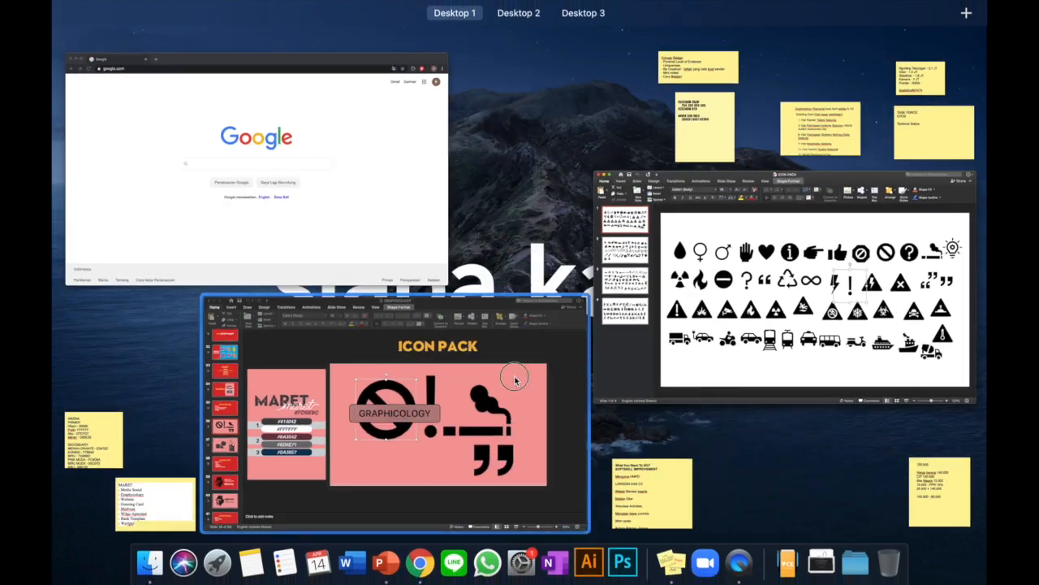
{"action": "left_click", "coordinate": [544, 435]}
{"action": "key", "text": "super+v"}
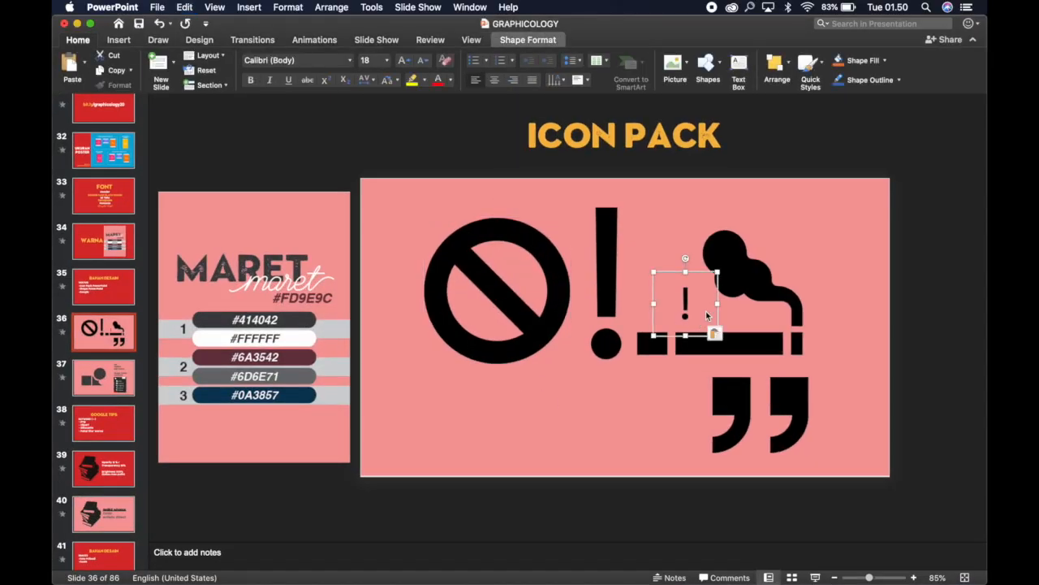
Enlarge the pasted exclamation mark to about the size of the existing one and place it near the slide's left edge
{"action": "left_click_drag", "start_coordinate": [682, 306], "coordinate": [401, 416]}
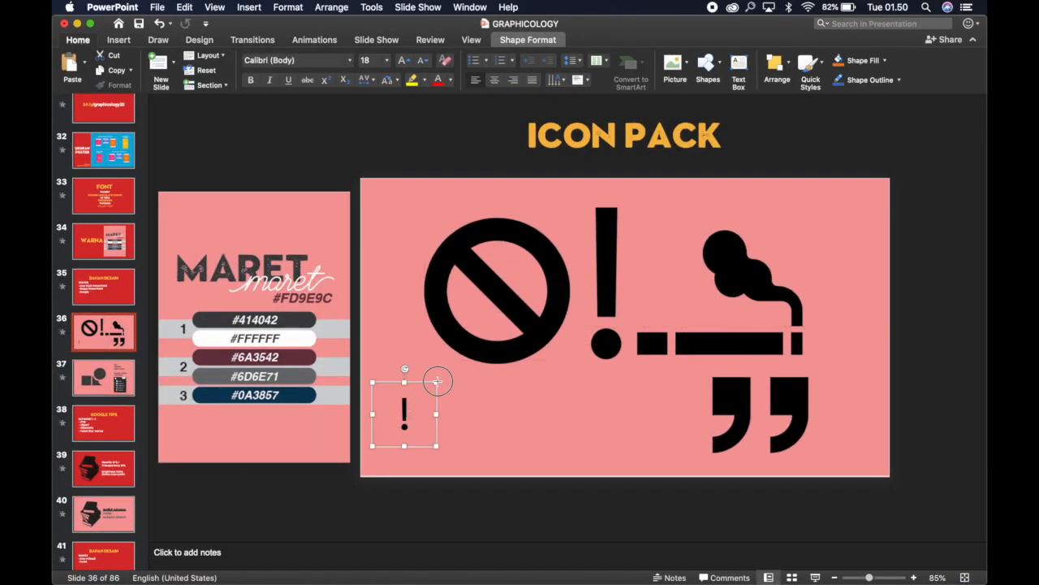
{"action": "left_click_drag", "start_coordinate": [437, 381], "coordinate": [599, 220]}
{"action": "left_click_drag", "start_coordinate": [480, 297], "coordinate": [393, 350]}
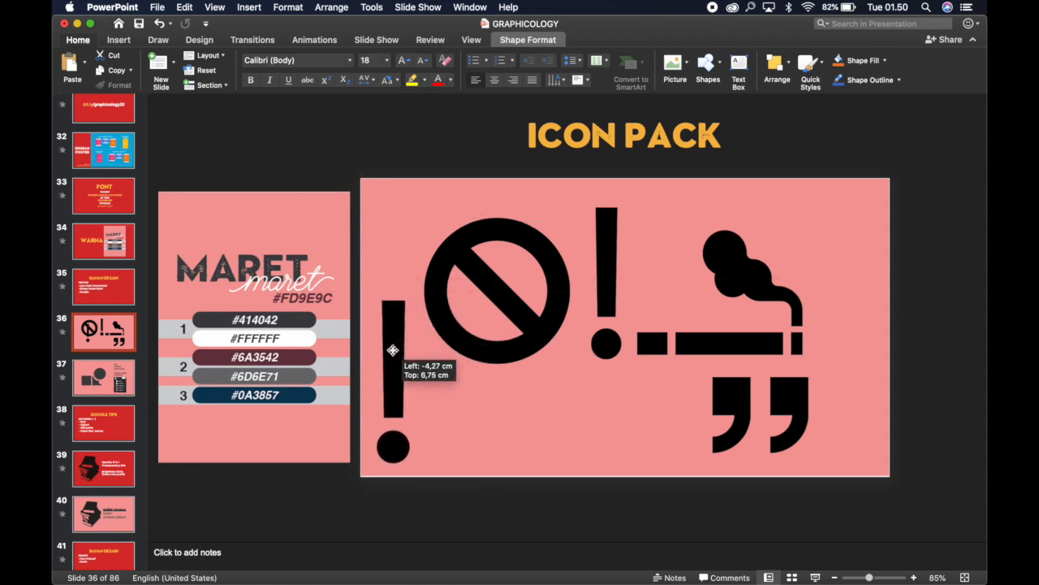
Delete the pasted exclamation mark near the slide's left edge
{"action": "left_click", "coordinate": [550, 382]}
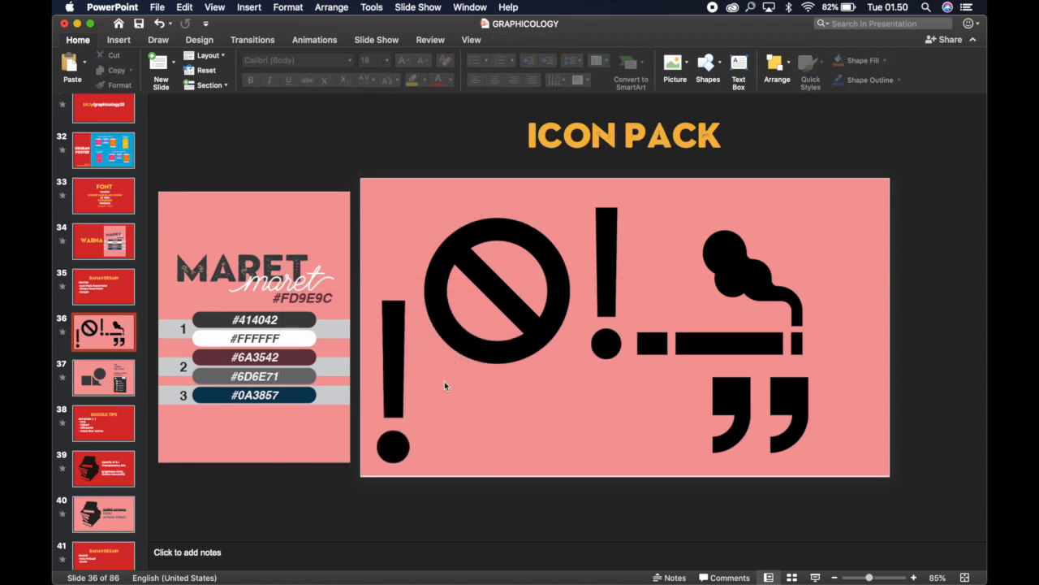
{"action": "left_click", "coordinate": [394, 376]}
{"action": "key", "text": "Delete"}
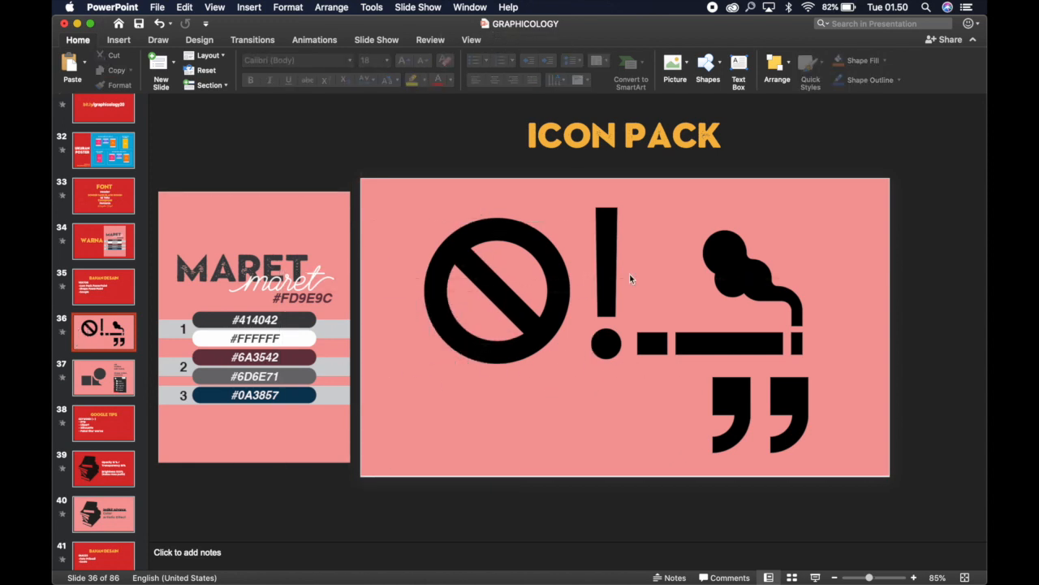
Shift the cigarette icon slightly up and to the right and fill it with the recently used grey-brown
{"action": "scroll", "coordinate": [629, 274], "scroll_direction": "up", "scroll_amount": 3}
{"action": "left_click_drag", "start_coordinate": [687, 341], "coordinate": [717, 314]}
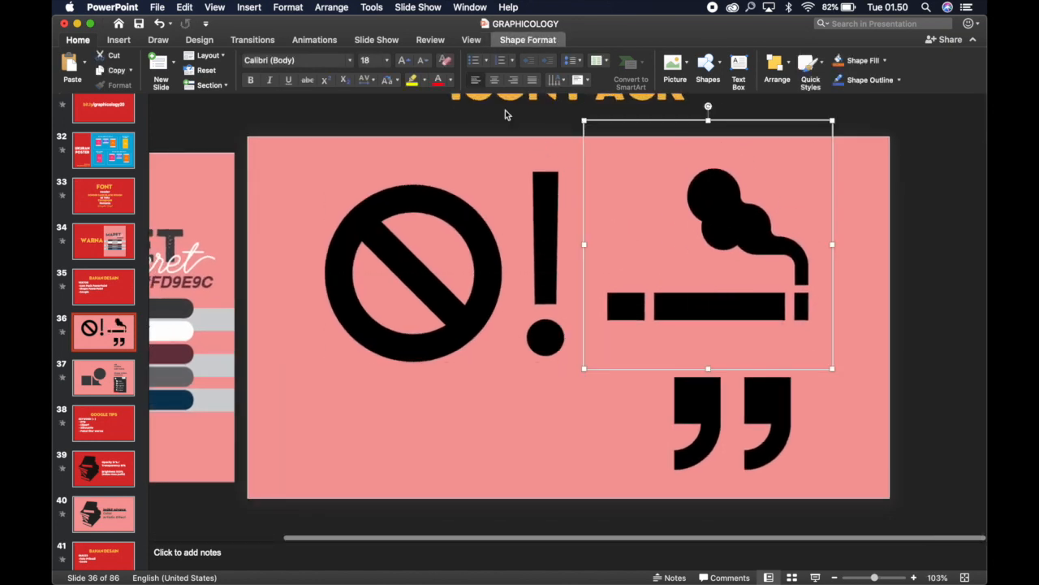
{"action": "left_click", "coordinate": [509, 41]}
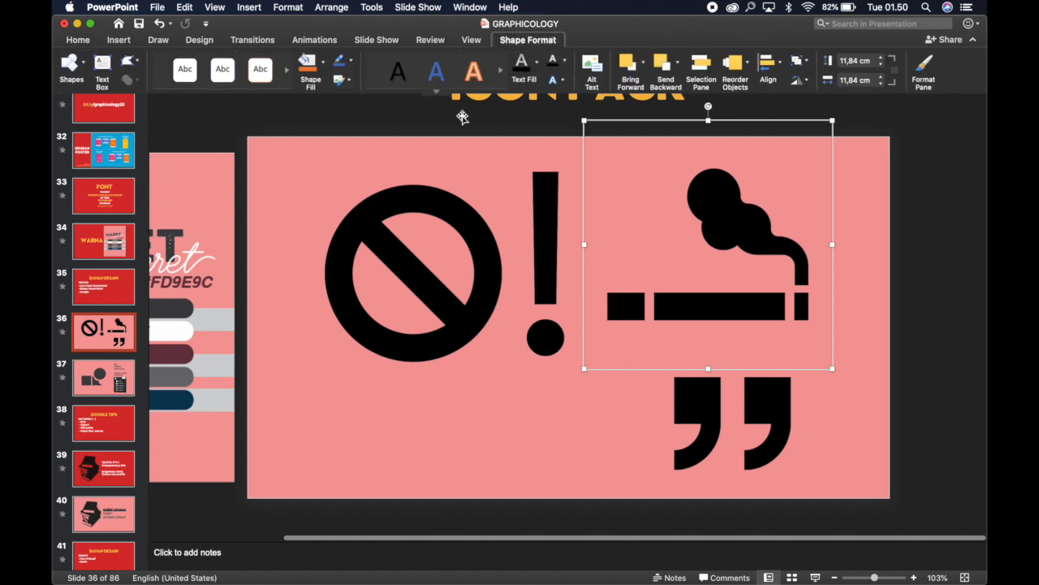
{"action": "left_click", "coordinate": [323, 71]}
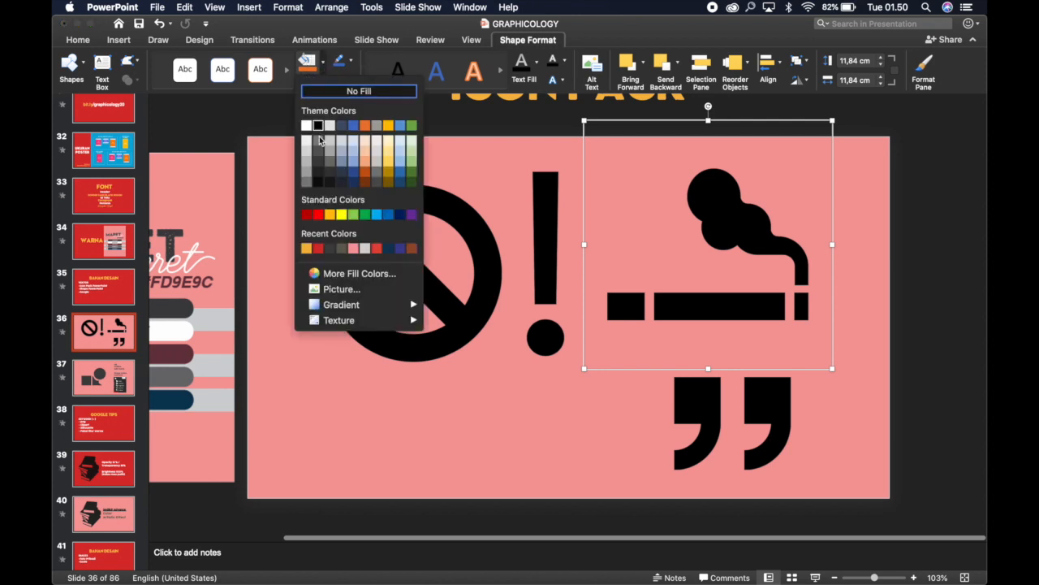
{"action": "left_click", "coordinate": [329, 249]}
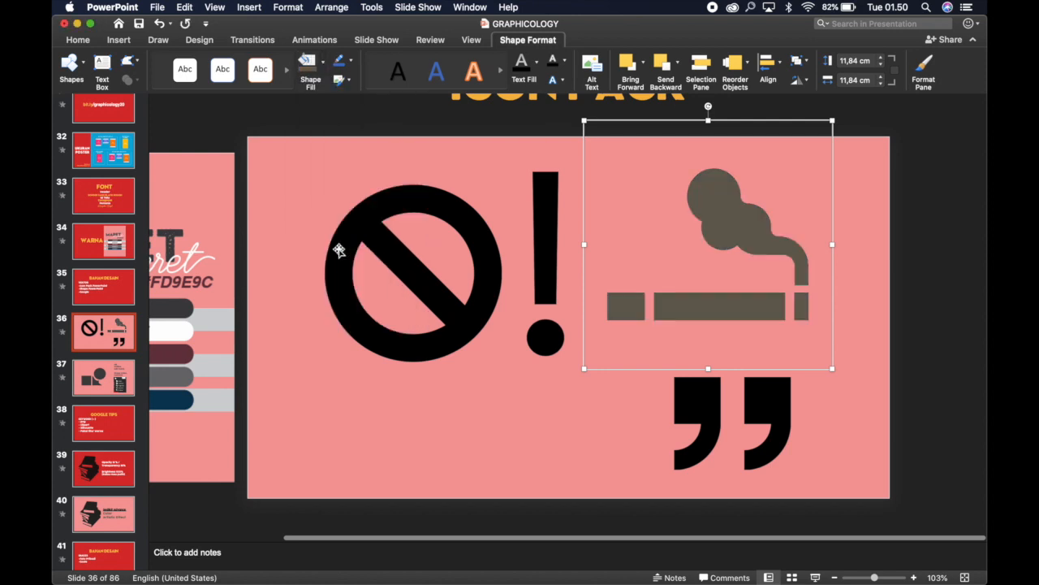
Fill the cigarette icon with white
{"action": "left_click", "coordinate": [312, 63]}
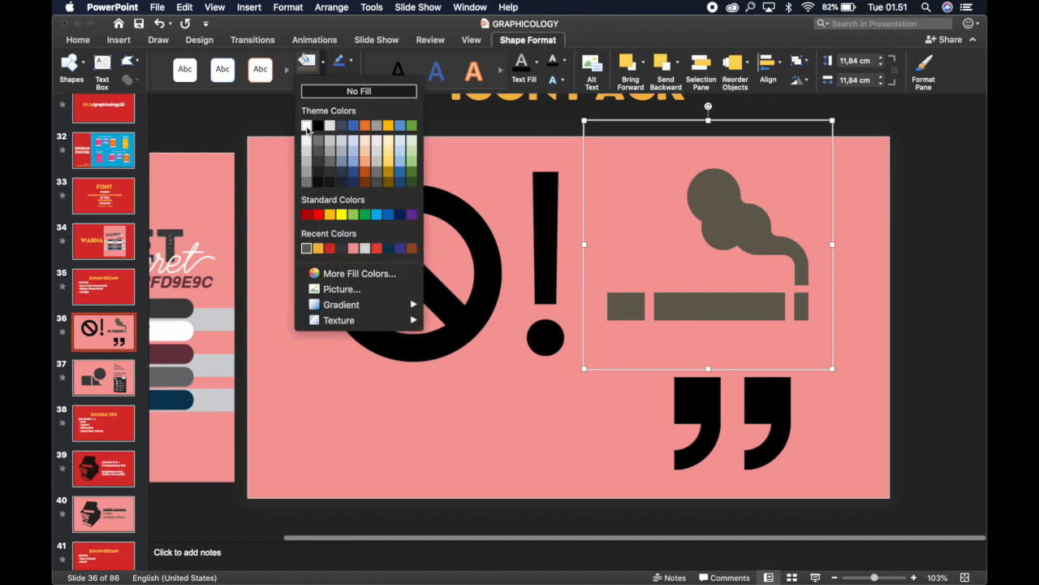
{"action": "left_click", "coordinate": [306, 124]}
Move the cigarette icon slightly down and to the left, closer to the exclamation mark
{"action": "scroll", "coordinate": [334, 167], "scroll_direction": "left", "scroll_amount": 5}
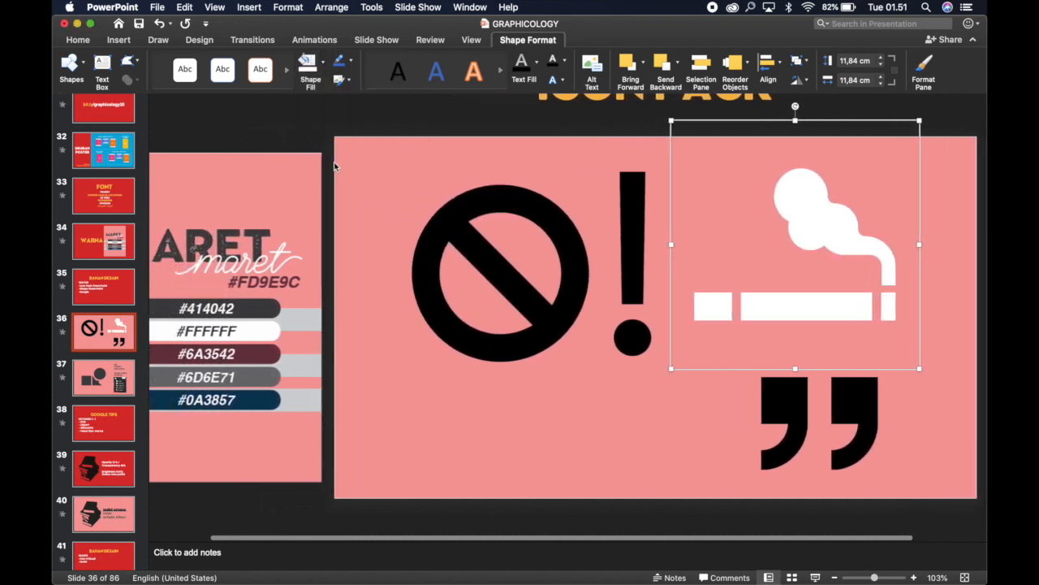
{"action": "scroll", "coordinate": [333, 166], "scroll_direction": "left", "scroll_amount": 5}
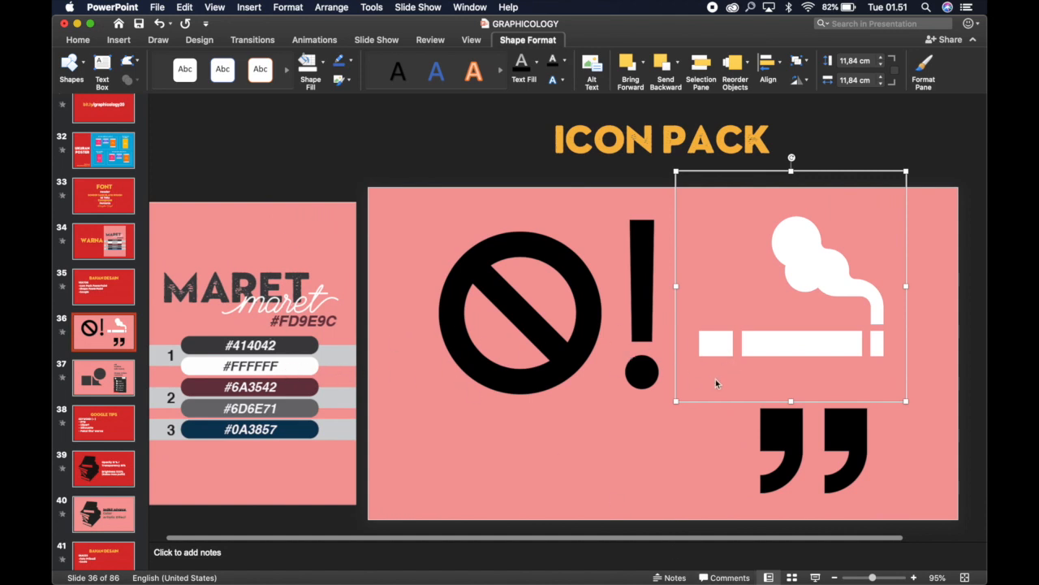
{"action": "left_click_drag", "start_coordinate": [789, 332], "coordinate": [764, 344]}
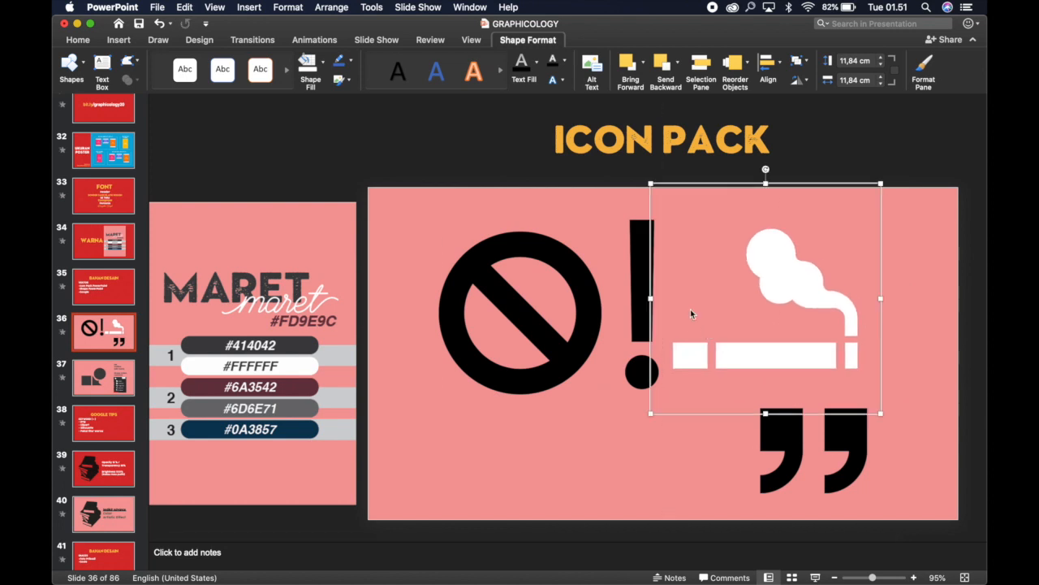
{"action": "left_click", "coordinate": [664, 446]}
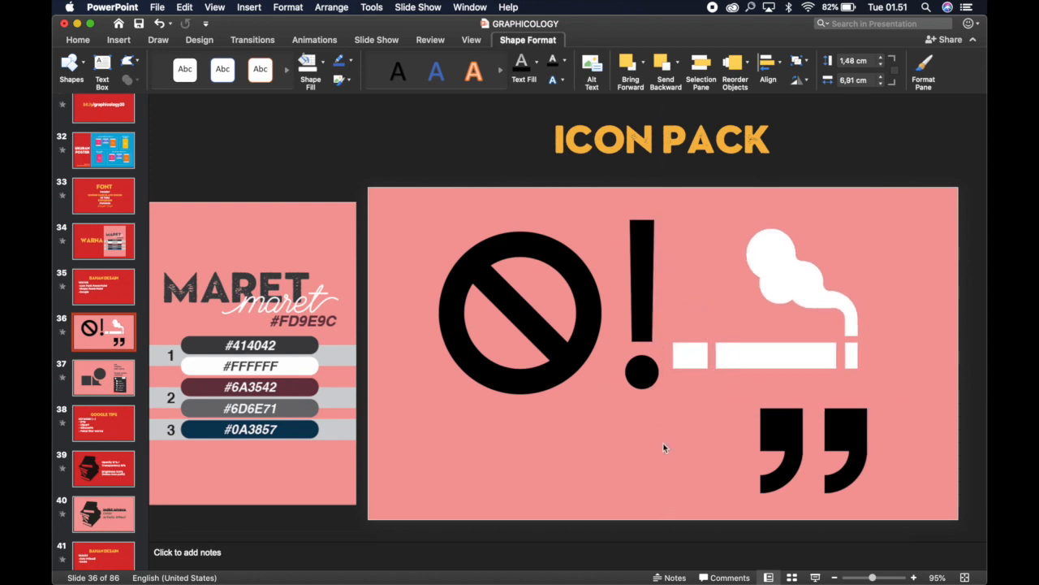
Fill the cigarette icon with the maroon sampled by eyedropper from the #6A3542 swatch of the palette beside the slide
{"action": "left_click", "coordinate": [720, 349]}
{"action": "left_click", "coordinate": [323, 64]}
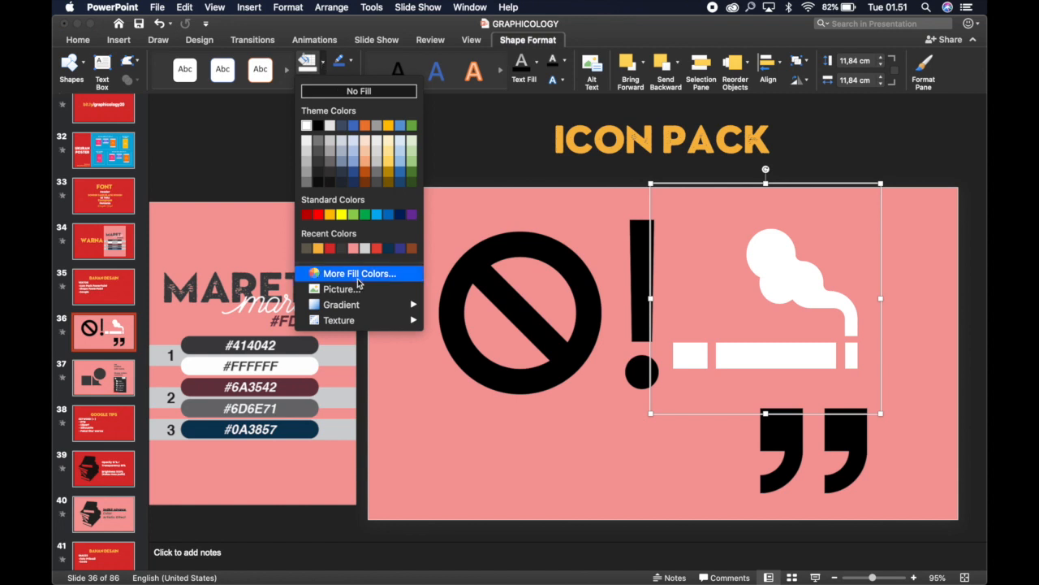
{"action": "left_click", "coordinate": [316, 274]}
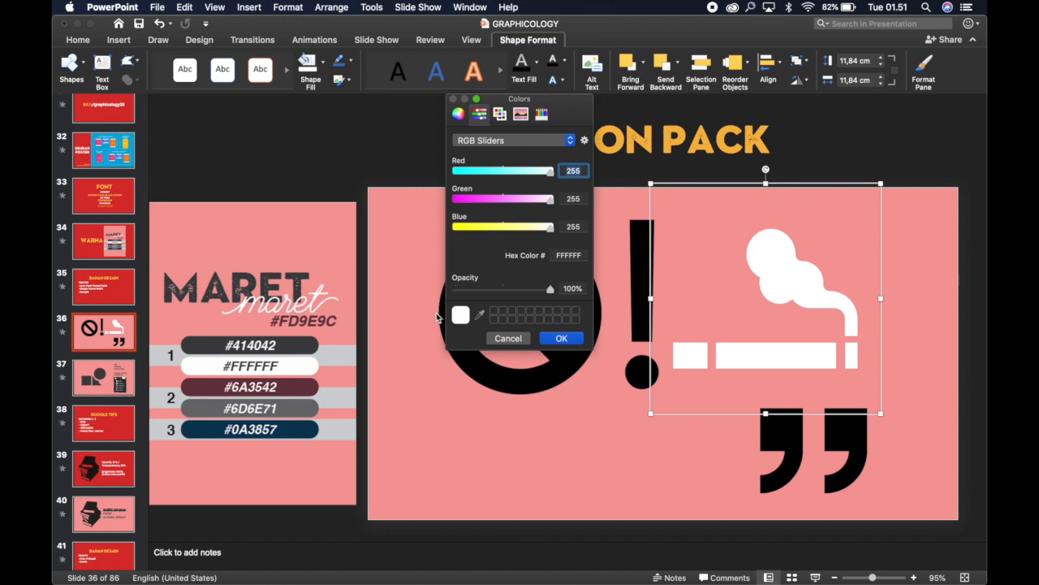
{"action": "left_click", "coordinate": [480, 316]}
{"action": "left_click", "coordinate": [398, 319]}
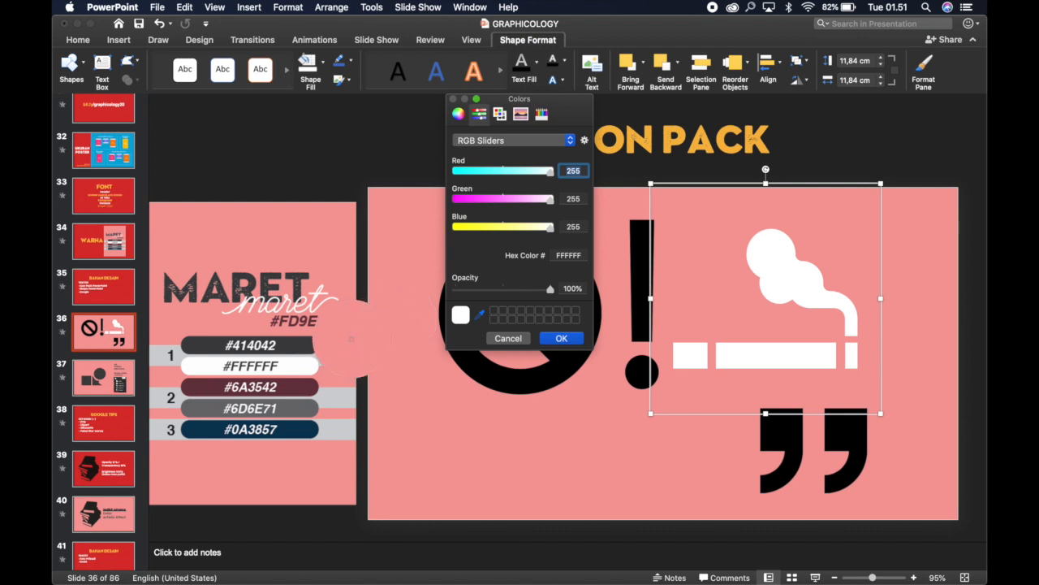
{"action": "left_click", "coordinate": [280, 390]}
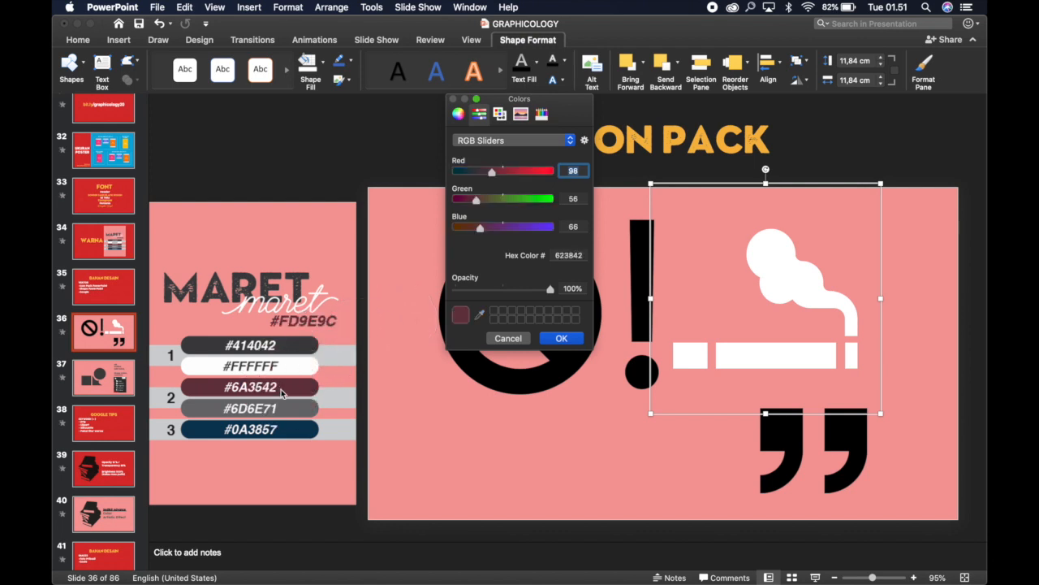
{"action": "left_click", "coordinate": [575, 338]}
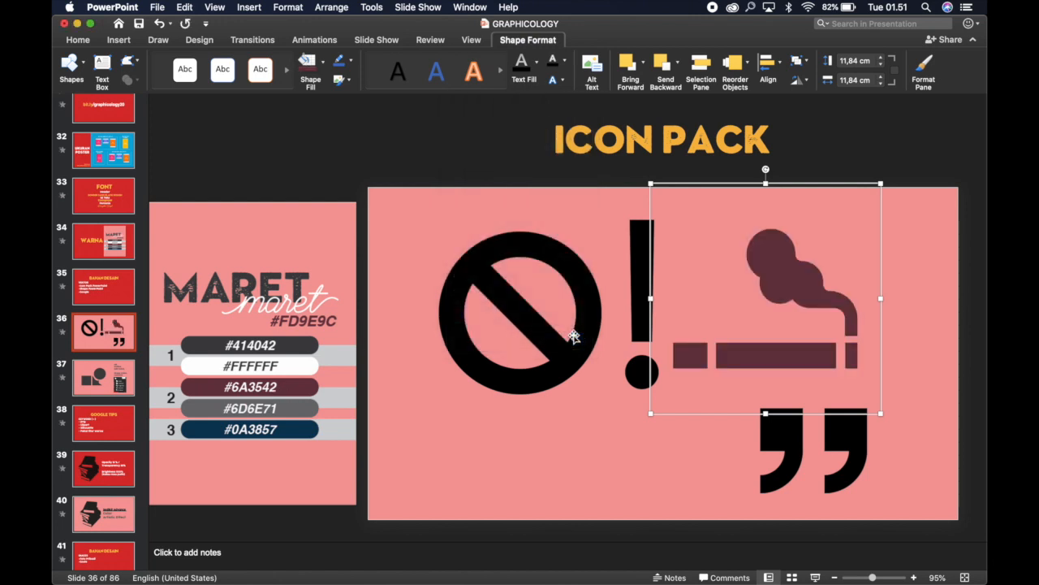
{"action": "left_click", "coordinate": [889, 296]}
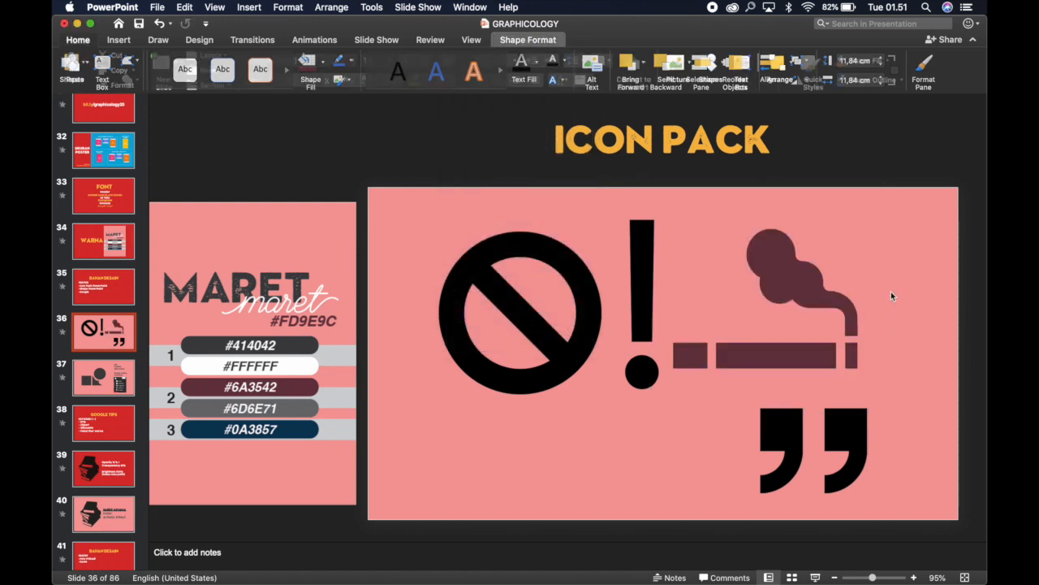
{"action": "left_click", "coordinate": [810, 293]}
{"action": "left_click", "coordinate": [322, 61]}
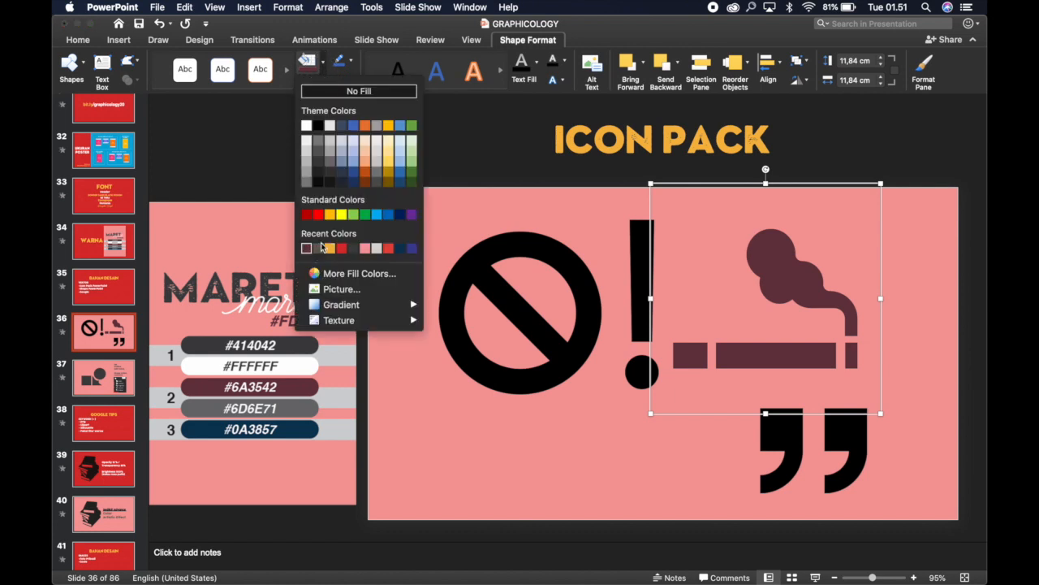
{"action": "left_click", "coordinate": [219, 393]}
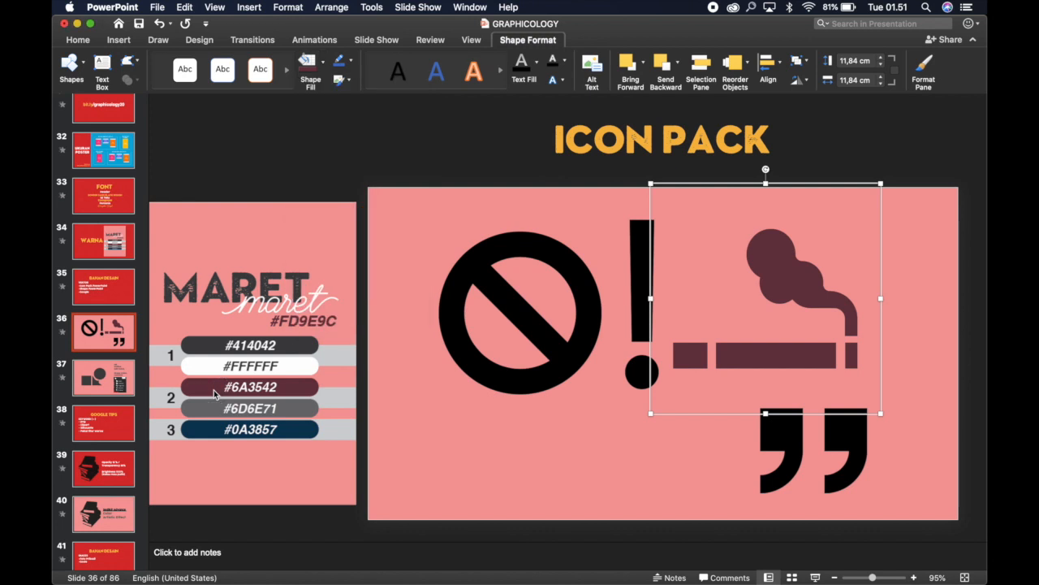
{"action": "left_click", "coordinate": [523, 487]}
Fill the exclamation mark icon with the recently used dark grey
{"action": "left_click", "coordinate": [647, 280]}
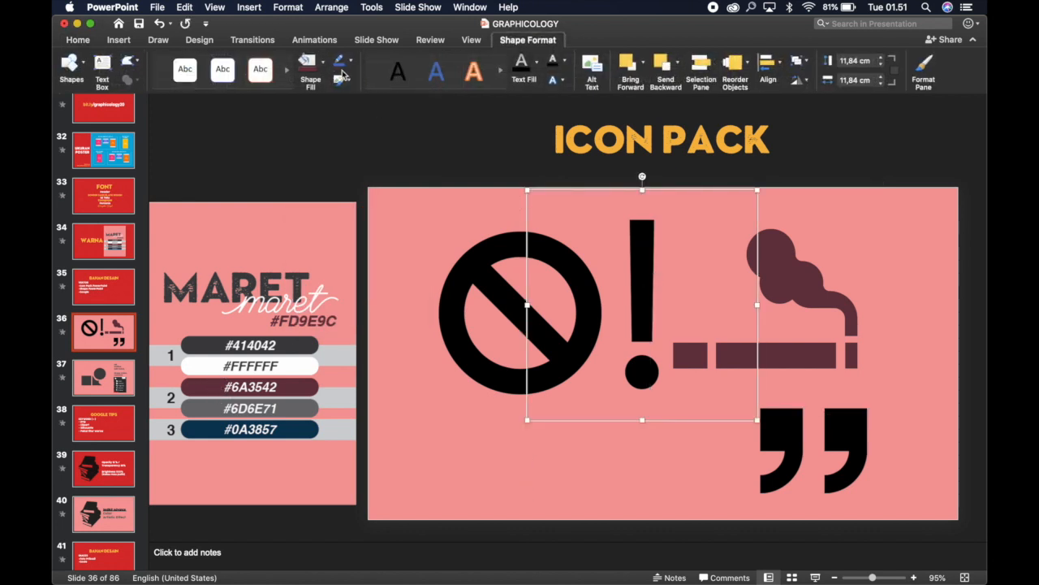
{"action": "left_click", "coordinate": [323, 63]}
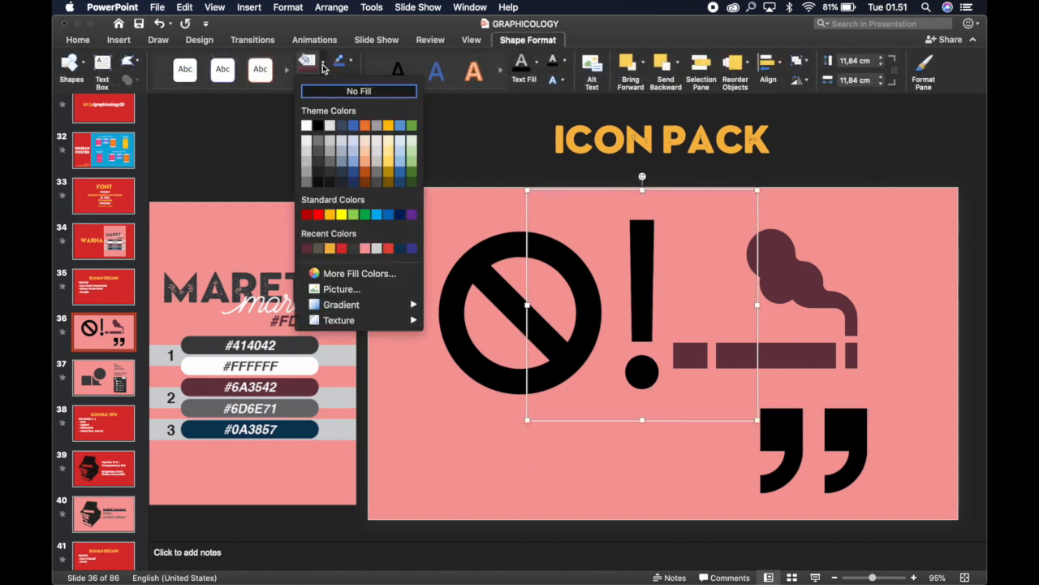
{"action": "left_click", "coordinate": [351, 248]}
{"action": "left_click", "coordinate": [402, 357]}
Fill the prohibition sign icon with white
{"action": "left_click", "coordinate": [492, 296]}
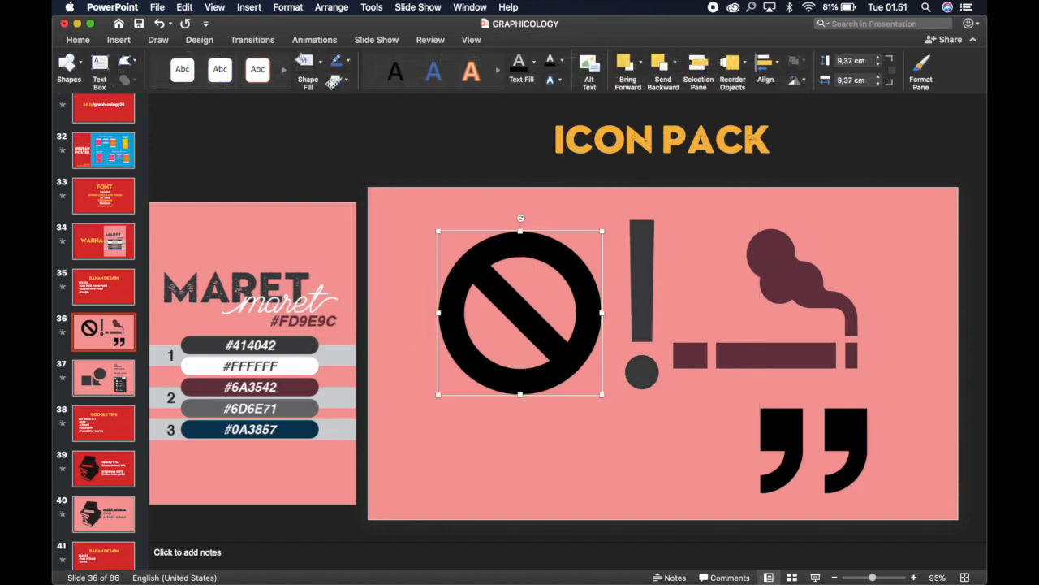
{"action": "left_click", "coordinate": [320, 61]}
{"action": "left_click", "coordinate": [306, 125]}
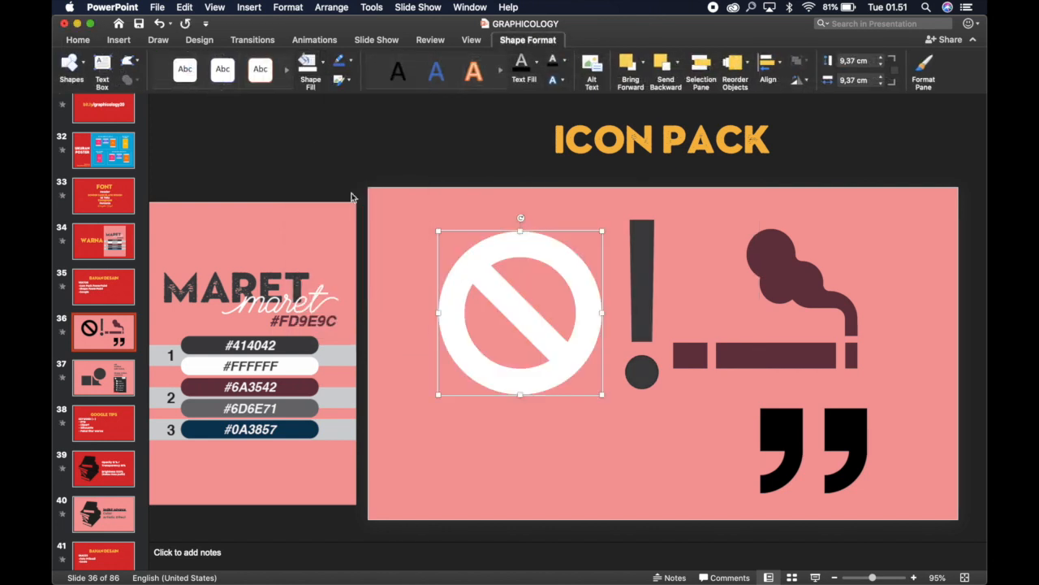
{"action": "left_click", "coordinate": [558, 421]}
Fill the quotation mark icon below the cigarette with white
{"action": "left_click", "coordinate": [765, 428]}
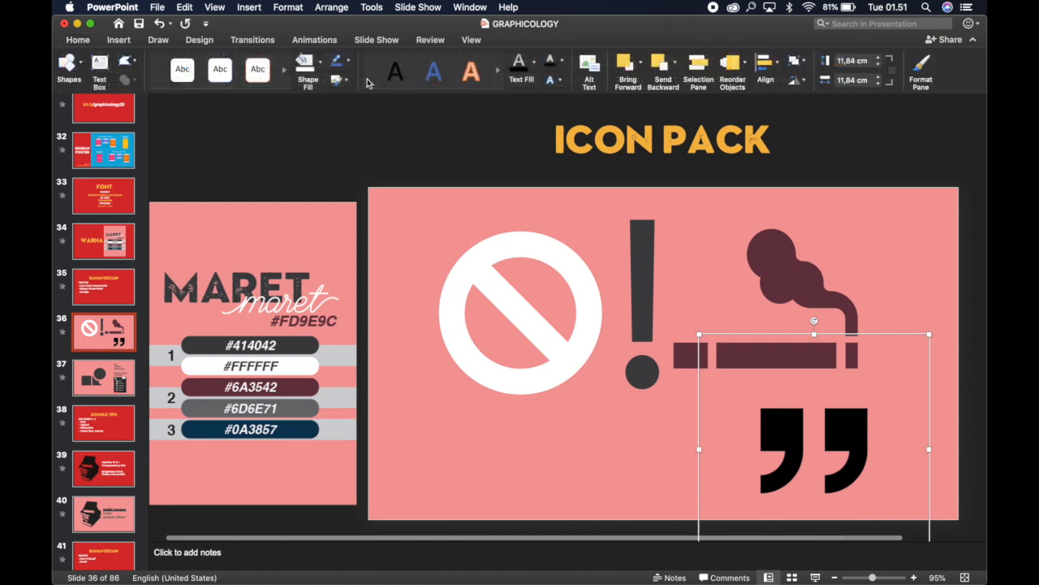
{"action": "left_click", "coordinate": [304, 61]}
{"action": "left_click", "coordinate": [530, 325]}
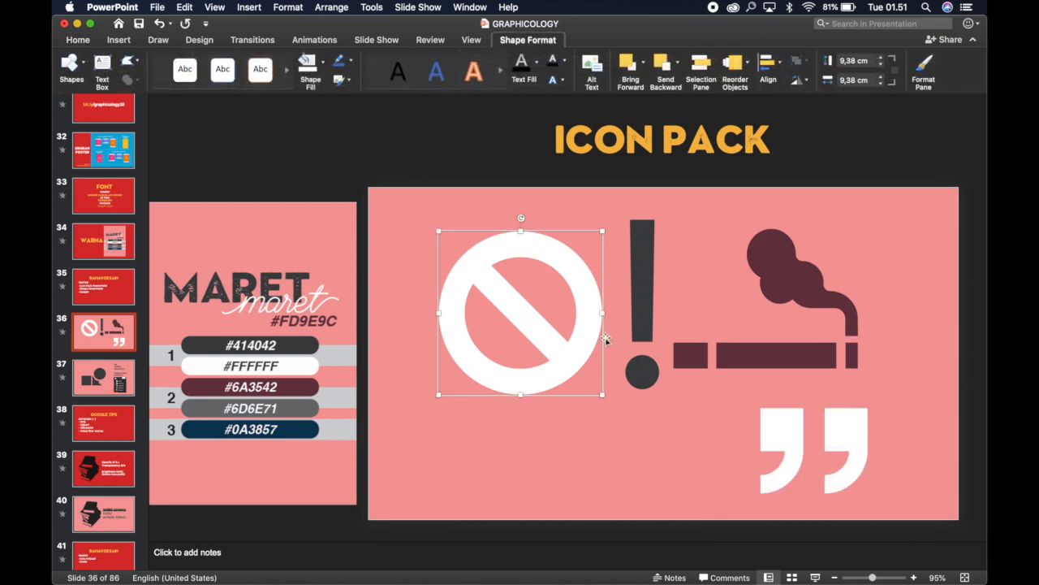
{"action": "left_click", "coordinate": [713, 483]}
{"action": "scroll", "coordinate": [713, 484], "scroll_direction": "right", "scroll_amount": 1}
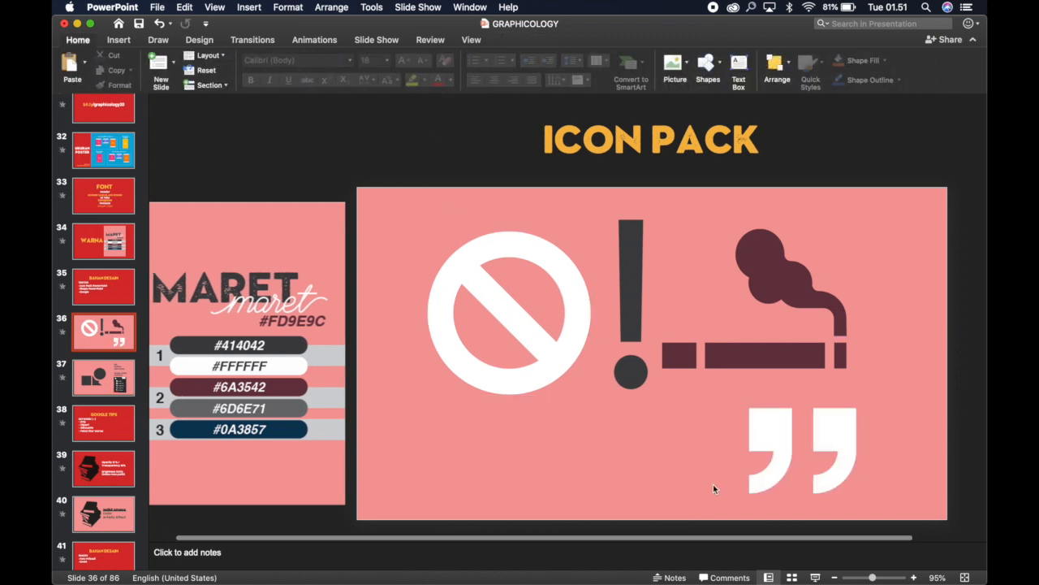
{"action": "left_click", "coordinate": [765, 441]}
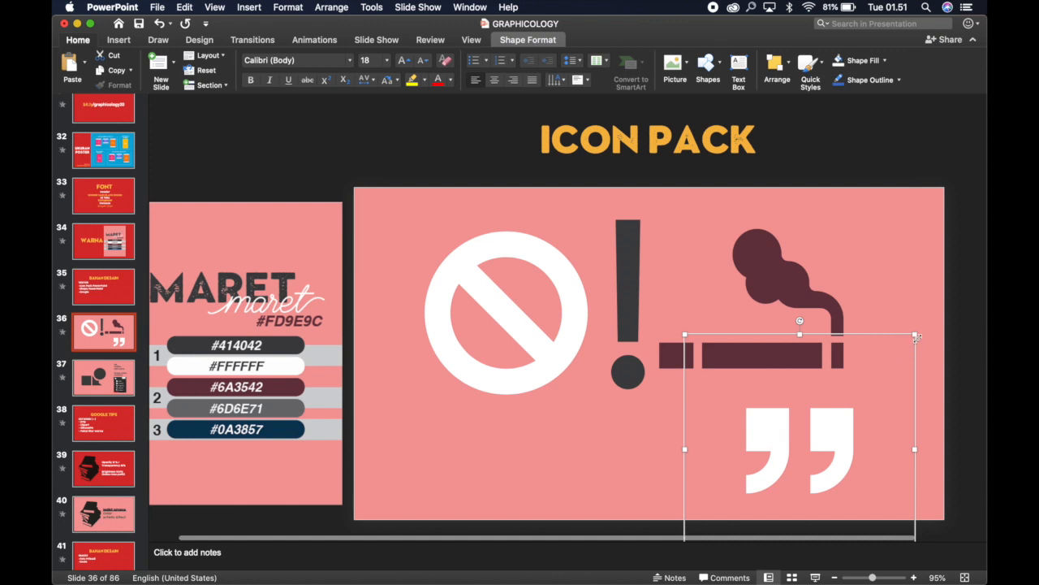
{"action": "left_click_drag", "start_coordinate": [916, 336], "coordinate": [884, 378]}
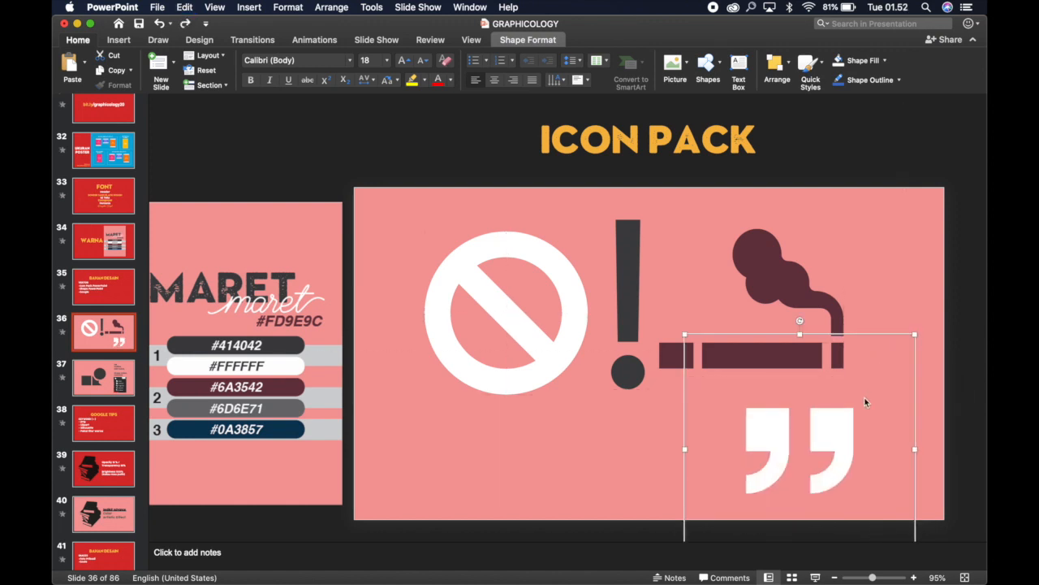
{"action": "left_click_drag", "start_coordinate": [832, 443], "coordinate": [846, 383]}
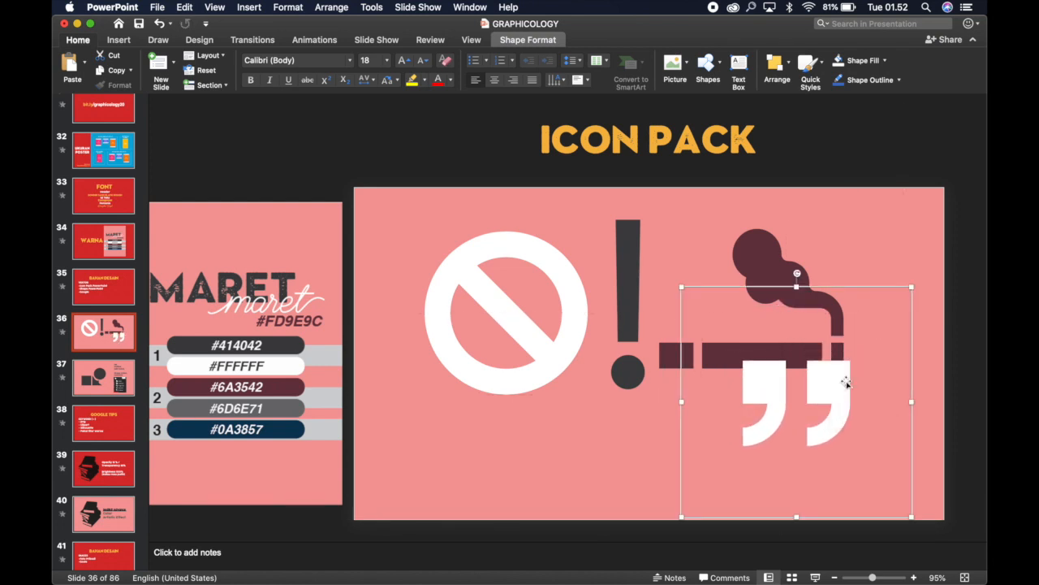
{"action": "mouse_move", "coordinate": [913, 285]}
{"action": "left_mouse_down"}
{"action": "mouse_move", "coordinate": [904, 432]}
{"action": "mouse_move", "coordinate": [919, 288]}
{"action": "left_mouse_up"}
{"action": "key", "text": "super+z"}
{"action": "key", "text": "super+z"}
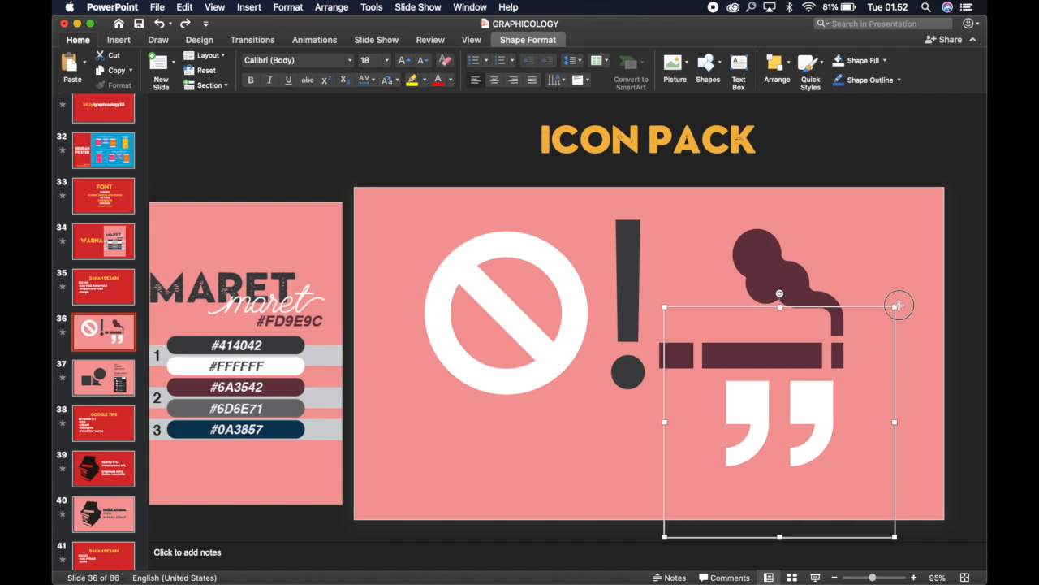
Shrink the quotation mark icon to roughly half its size and place a second copy below the exclamation mark
{"action": "left_click_drag", "start_coordinate": [900, 304], "coordinate": [755, 438]}
{"action": "left_click_drag", "start_coordinate": [718, 481], "coordinate": [614, 457]}
{"action": "key", "text": "super+v"}
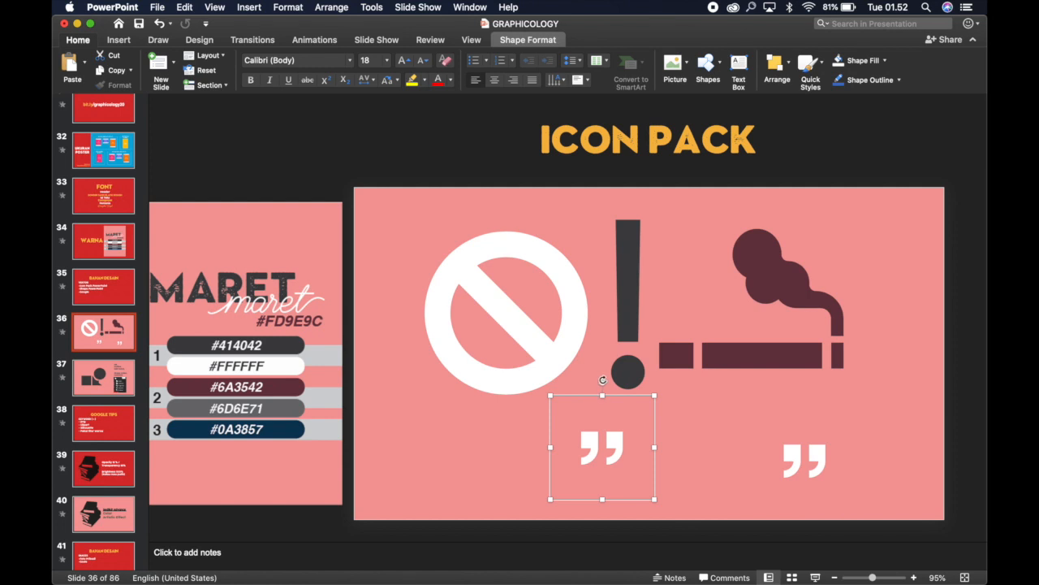
Turn the copied quotation mark upside down as an opening quote and move it near the slide's upper edge, with the prohibition sign below it
{"action": "left_click_drag", "start_coordinate": [606, 377], "coordinate": [597, 529]}
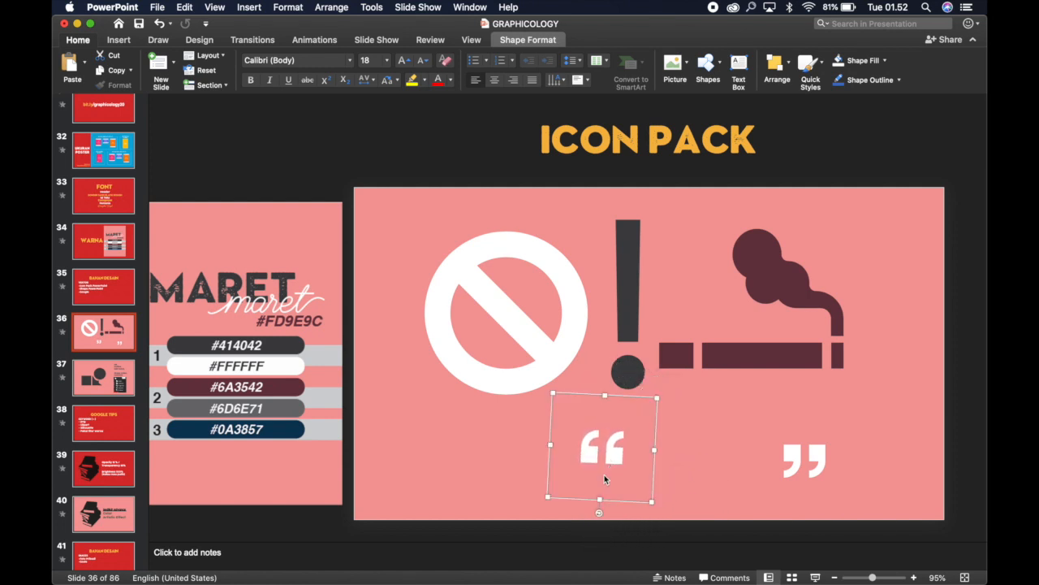
{"action": "left_click", "coordinate": [600, 517]}
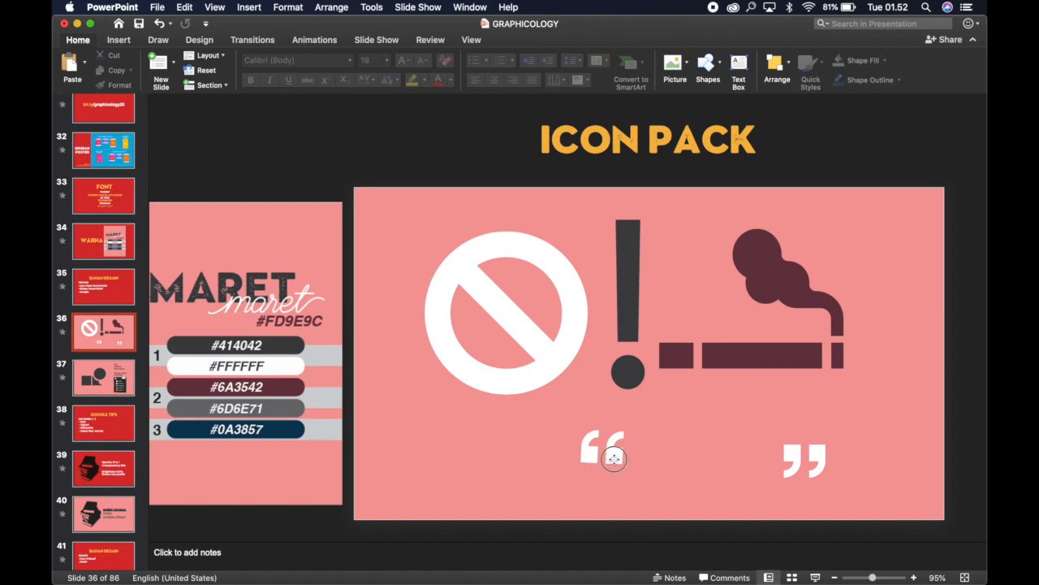
{"action": "left_click", "coordinate": [614, 453]}
{"action": "left_click_drag", "start_coordinate": [613, 453], "coordinate": [522, 385]}
{"action": "left_click_drag", "start_coordinate": [540, 258], "coordinate": [522, 248]}
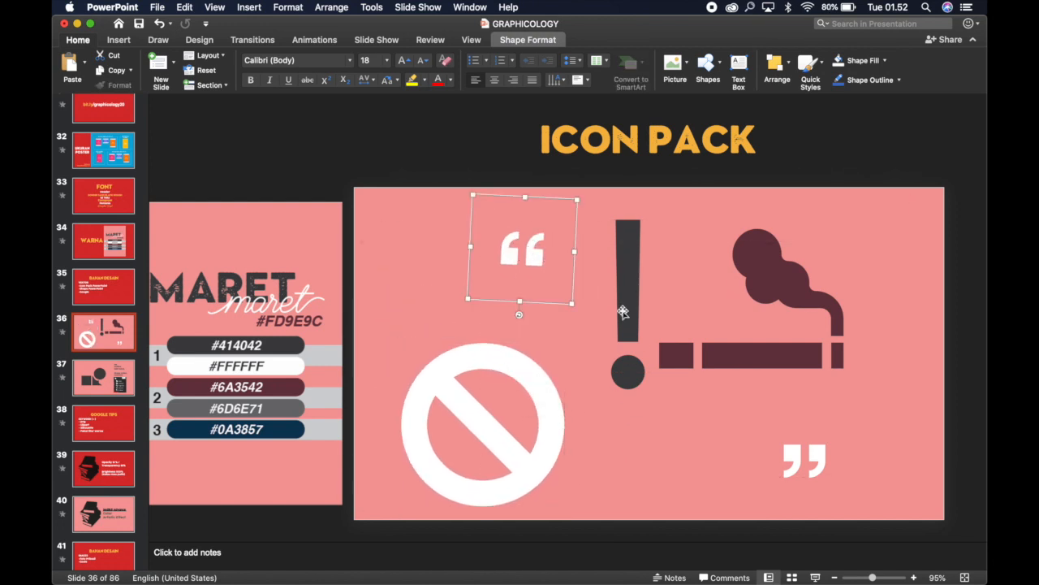
Shift the closing quotation mark and the cigarette toward the slide's centre and move the prohibition sign partly off the slide's left edge
{"action": "left_click", "coordinate": [798, 453]}
{"action": "left_click_drag", "start_coordinate": [799, 453], "coordinate": [755, 457]}
{"action": "left_click_drag", "start_coordinate": [486, 430], "coordinate": [333, 296]}
{"action": "left_click_drag", "start_coordinate": [684, 349], "coordinate": [585, 390]}
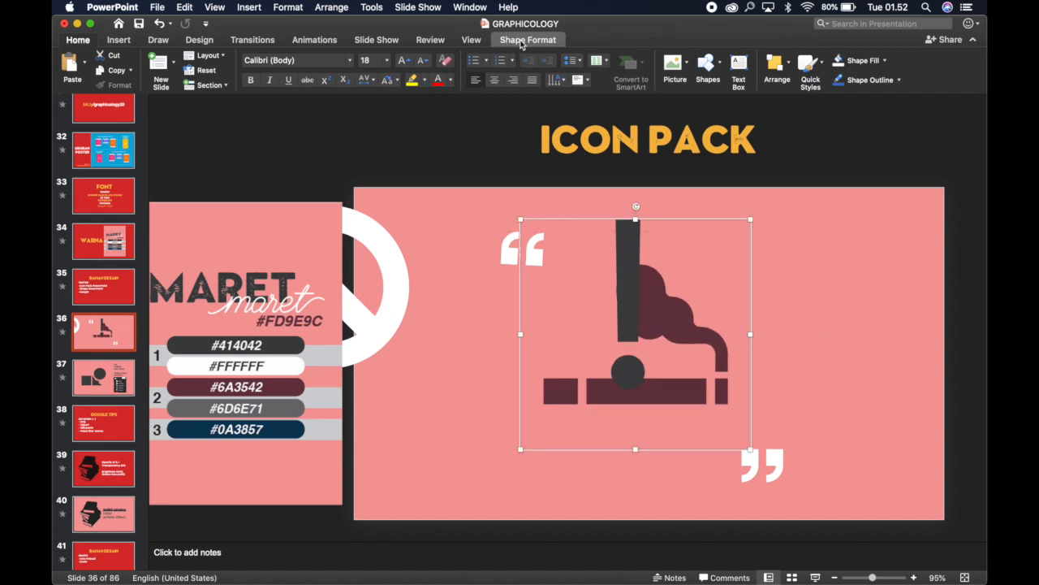
Fill the cigarette icon with the recently used dark grey
{"action": "left_click", "coordinate": [522, 40]}
{"action": "left_click", "coordinate": [322, 61]}
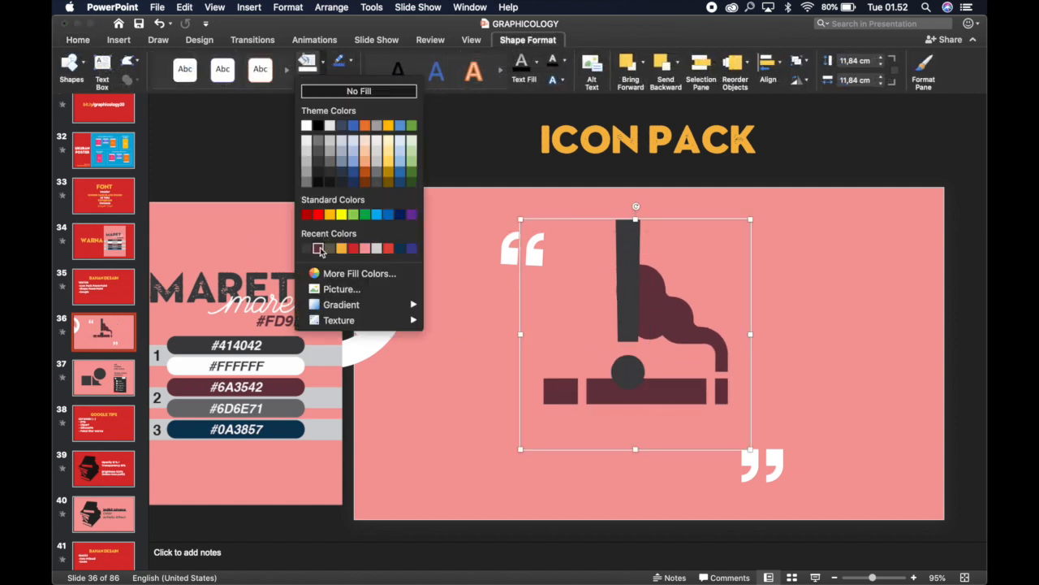
{"action": "left_click", "coordinate": [308, 249]}
{"action": "left_click", "coordinate": [475, 418]}
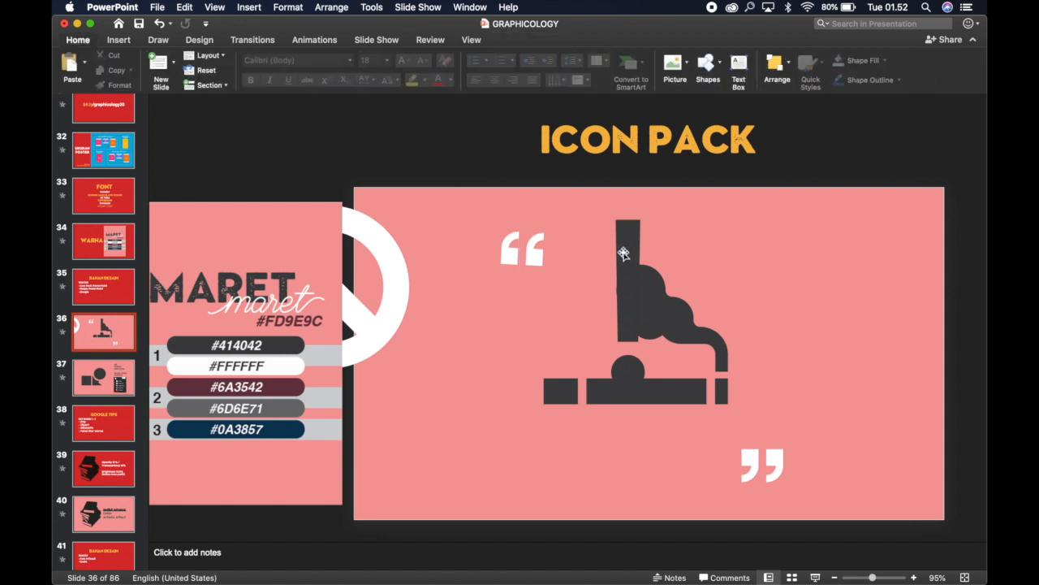
Place an exclamation mark on each side of the cigarette and centre the prohibition sign on it, enlarged to about 13,05 cm
{"action": "left_click_drag", "start_coordinate": [622, 253], "coordinate": [419, 323]}
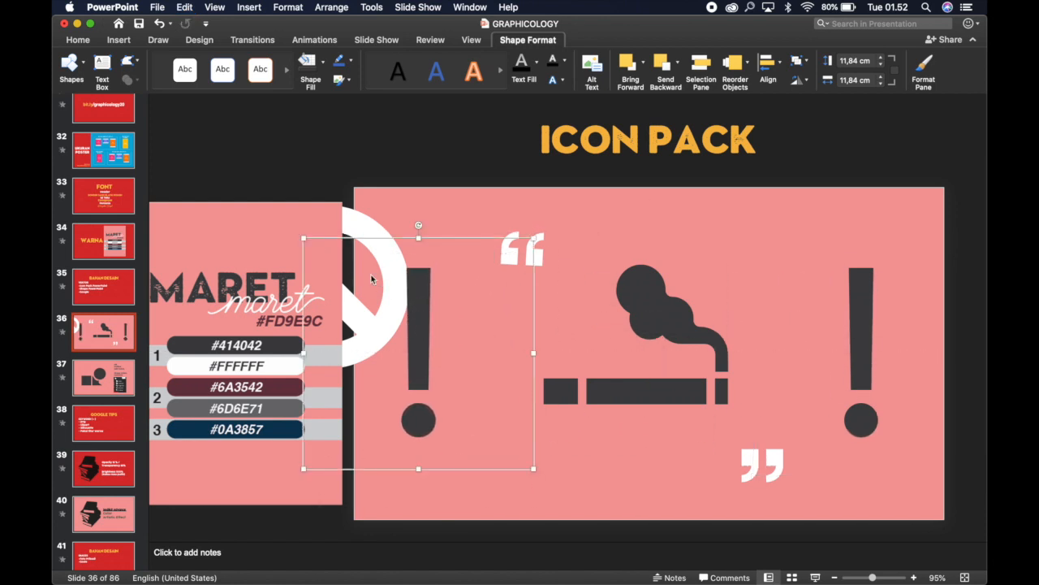
{"action": "left_click_drag", "start_coordinate": [356, 227], "coordinate": [662, 304]}
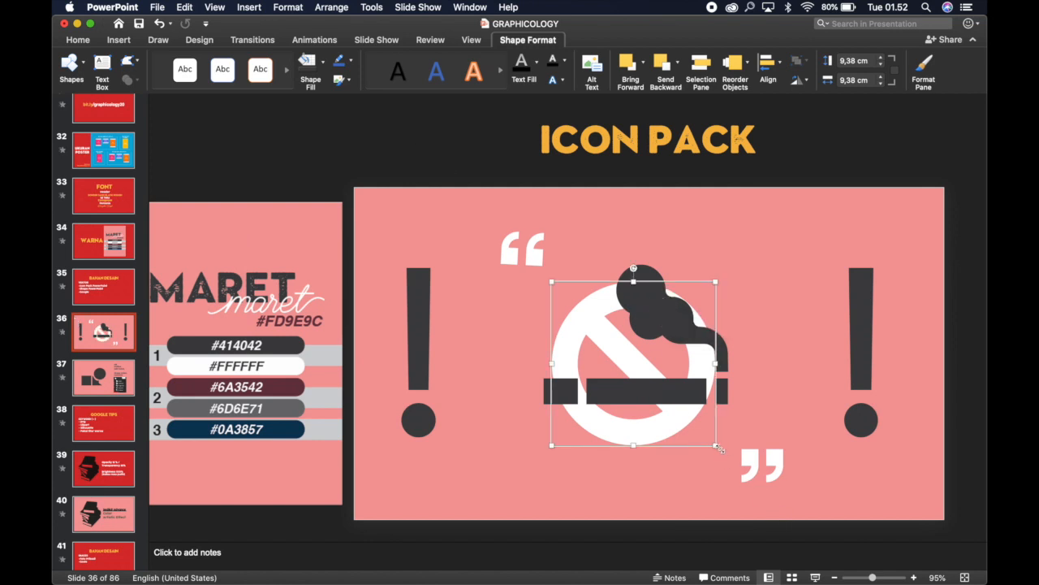
{"action": "left_click_drag", "start_coordinate": [718, 446], "coordinate": [778, 493]}
{"action": "left_click_drag", "start_coordinate": [687, 410], "coordinate": [662, 388]}
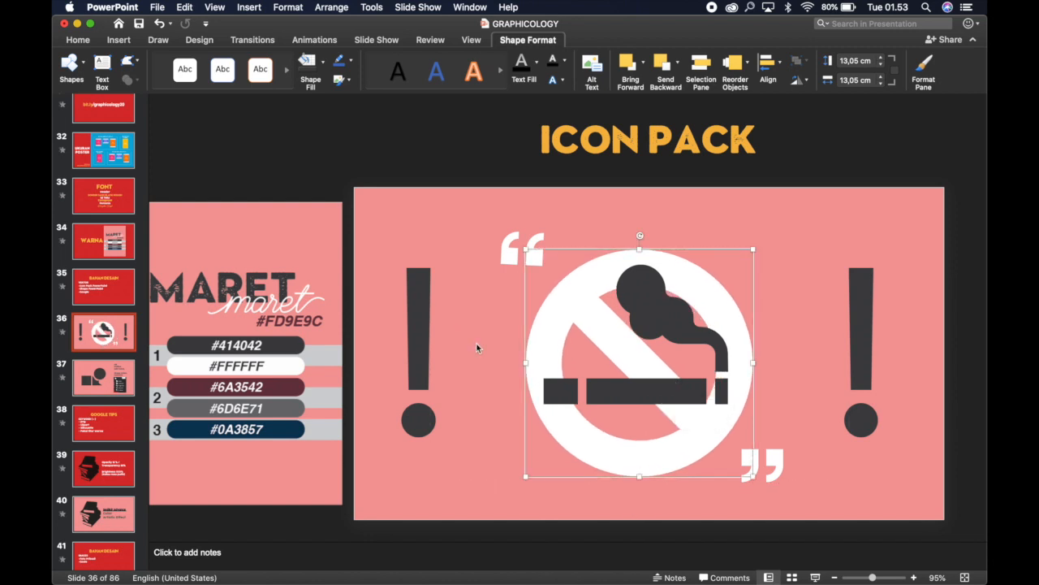
Fill the prohibition sign with the recently used maroon and bring it in front of the cigarette icon
{"action": "left_click", "coordinate": [323, 64]}
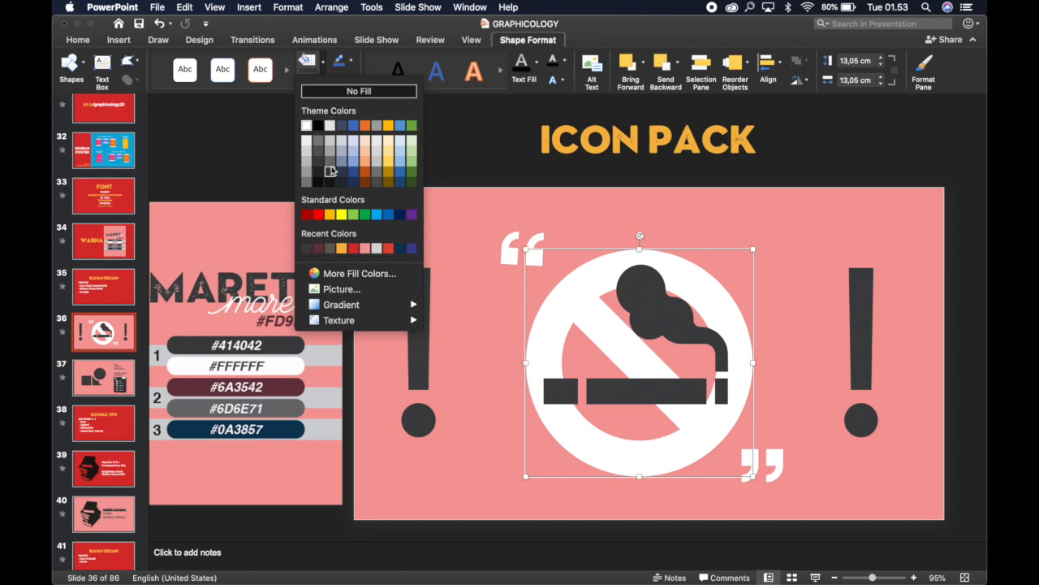
{"action": "left_click", "coordinate": [307, 249]}
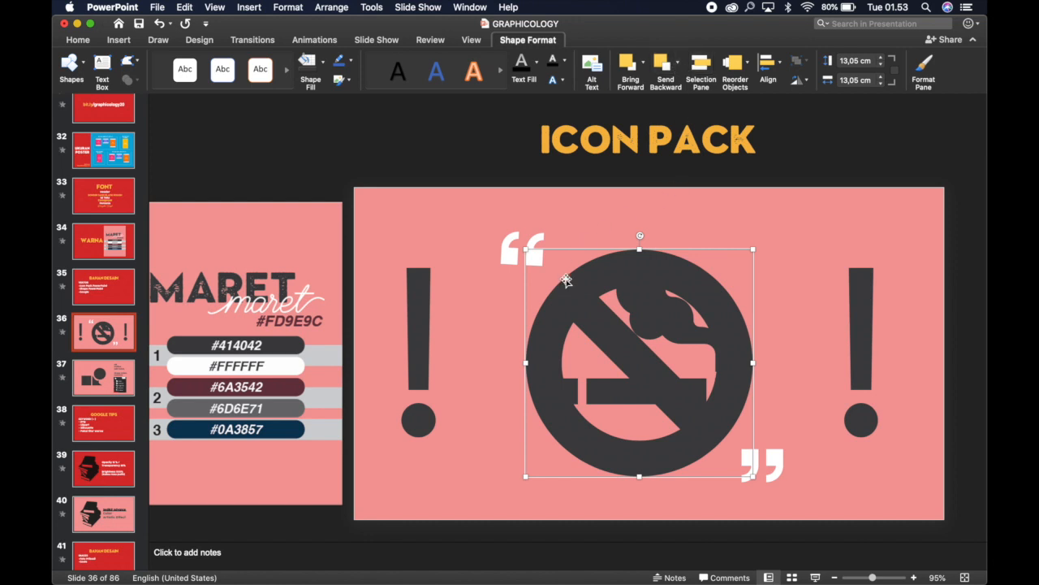
{"action": "left_click", "coordinate": [322, 61]}
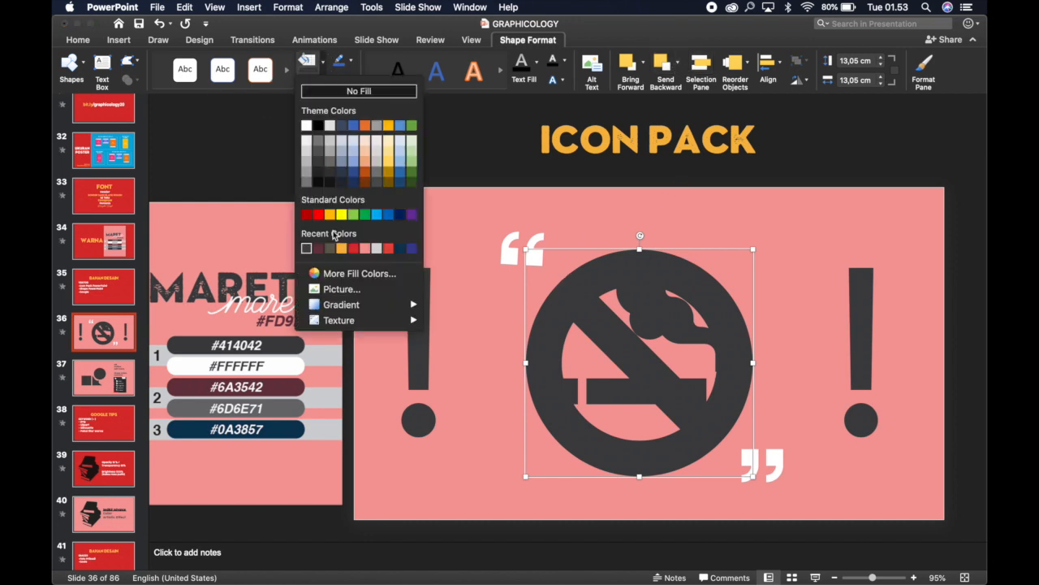
{"action": "left_click", "coordinate": [318, 248]}
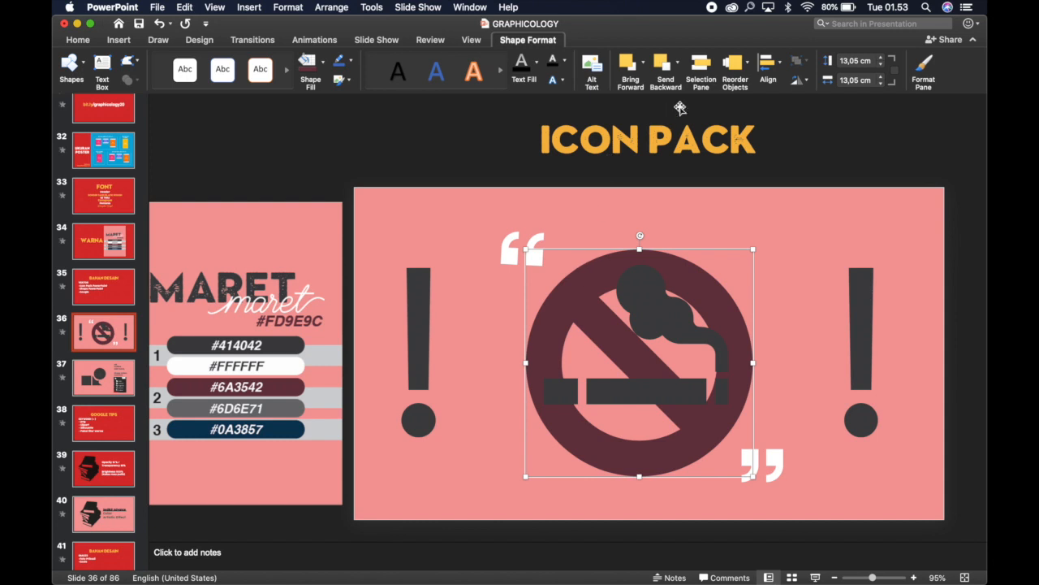
{"action": "left_click", "coordinate": [627, 65]}
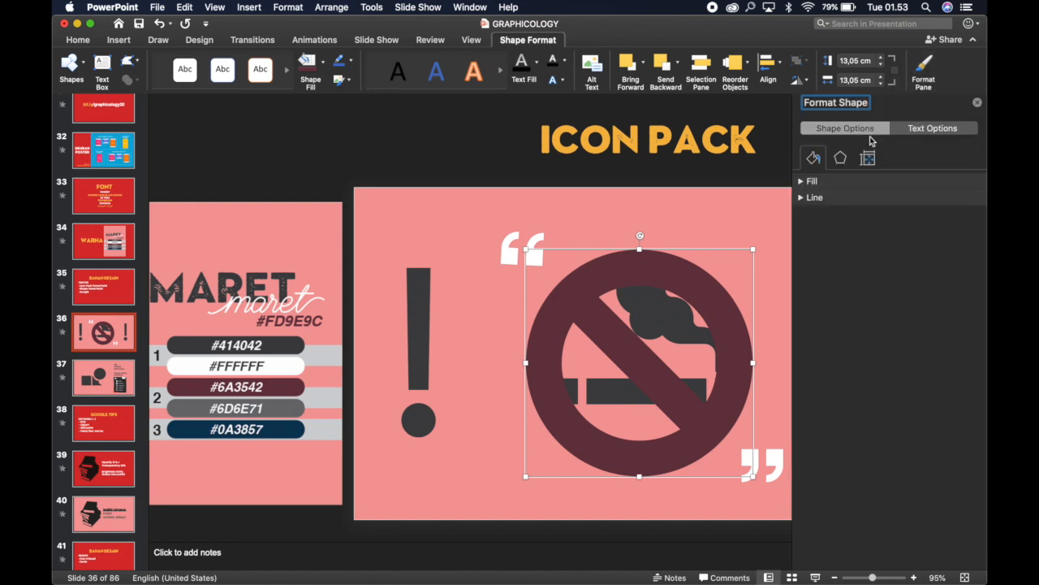
Show the fill and transparency settings of the prohibition sign
{"action": "scroll", "coordinate": [747, 185], "scroll_direction": "right", "scroll_amount": 5}
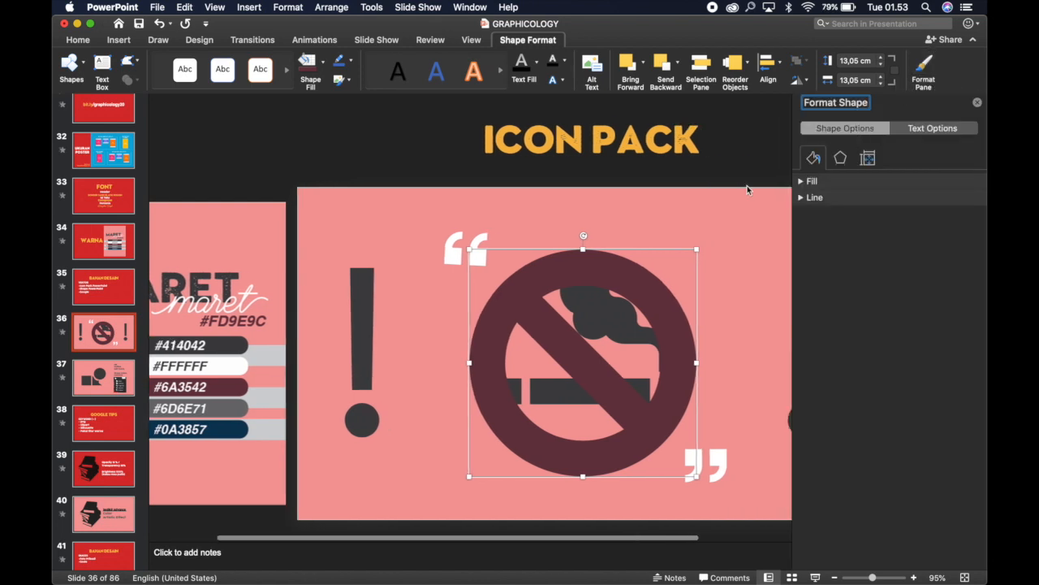
{"action": "scroll", "coordinate": [747, 187], "scroll_direction": "right", "scroll_amount": 2}
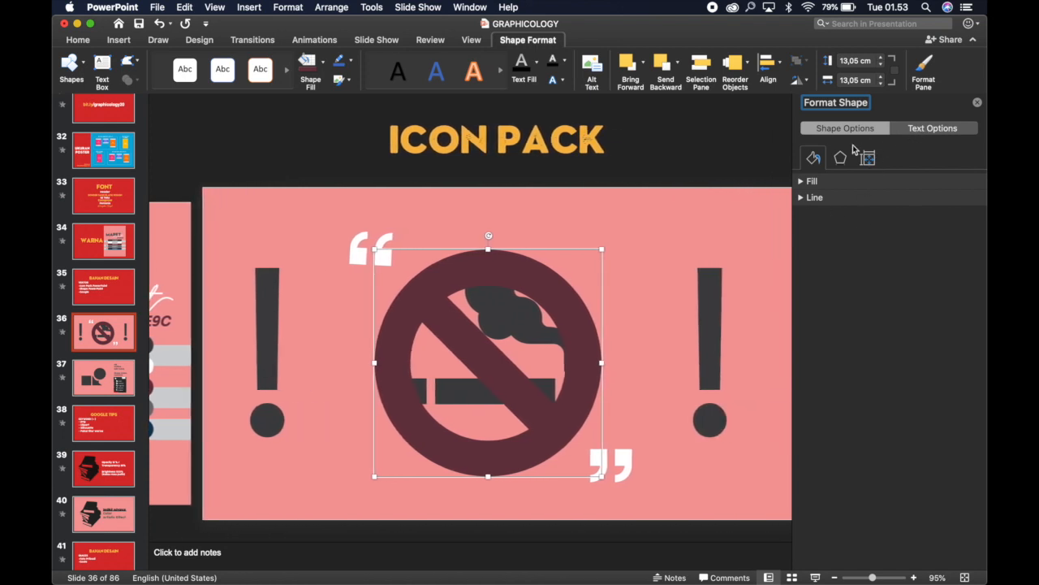
{"action": "left_click", "coordinate": [802, 182]}
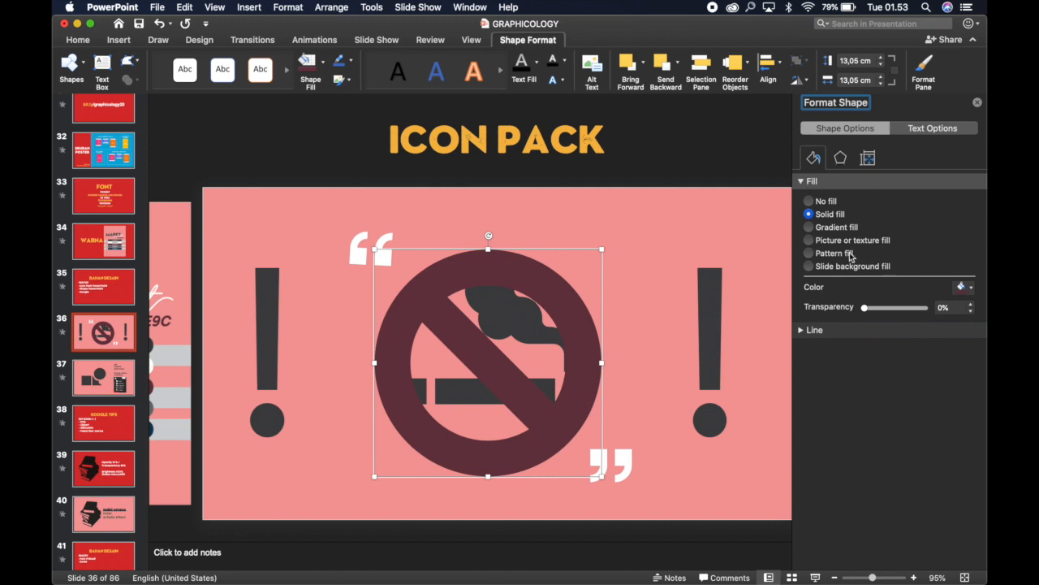
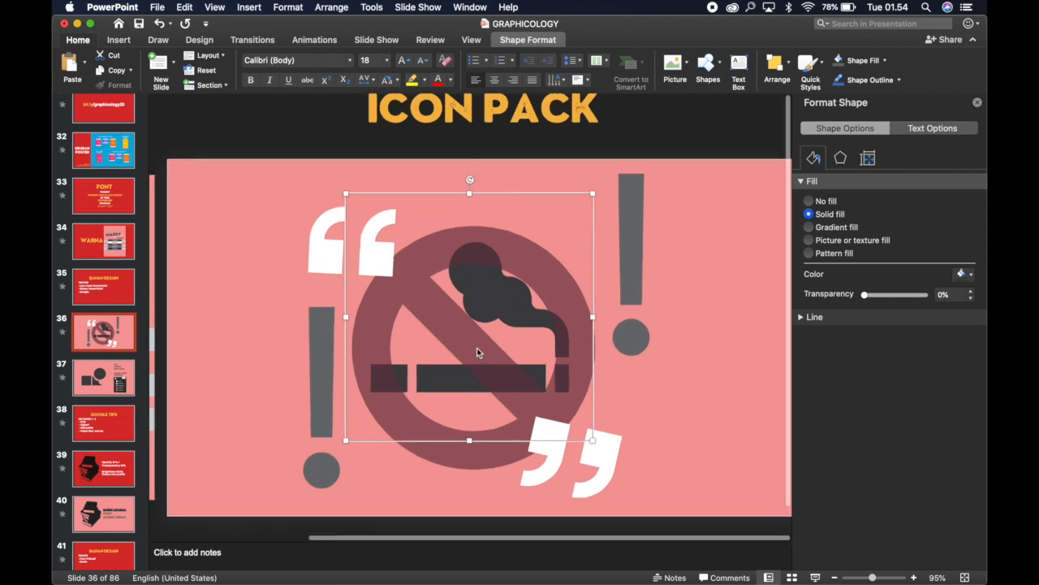
Delete the semi-transparent prohibition sign around the cigarette icon
{"action": "left_click", "coordinate": [440, 329]}
{"action": "key", "text": "Delete"}
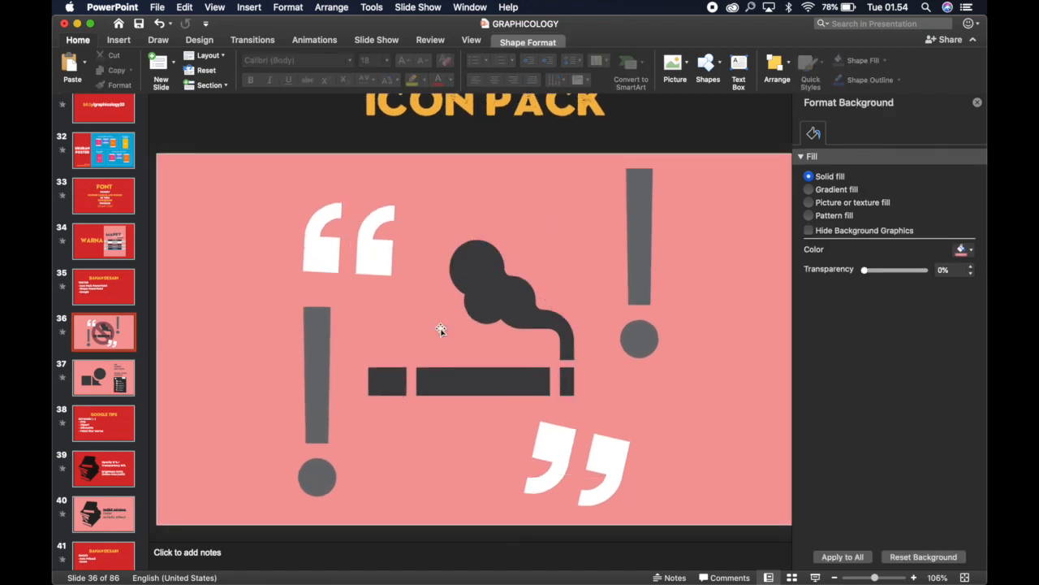
Fill only the smoke shape inside the cigarette icon group with the recently used maroon
{"action": "left_click", "coordinate": [431, 376]}
{"action": "scroll", "coordinate": [431, 383], "scroll_direction": "up", "scroll_amount": 2}
{"action": "scroll", "coordinate": [431, 383], "scroll_direction": "up", "scroll_amount": 2}
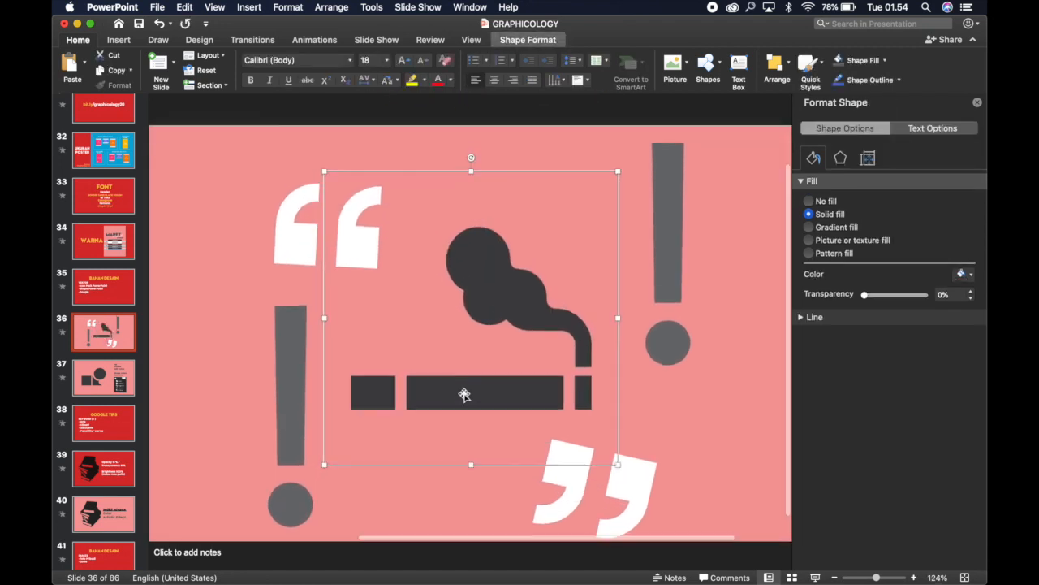
{"action": "left_click", "coordinate": [469, 394]}
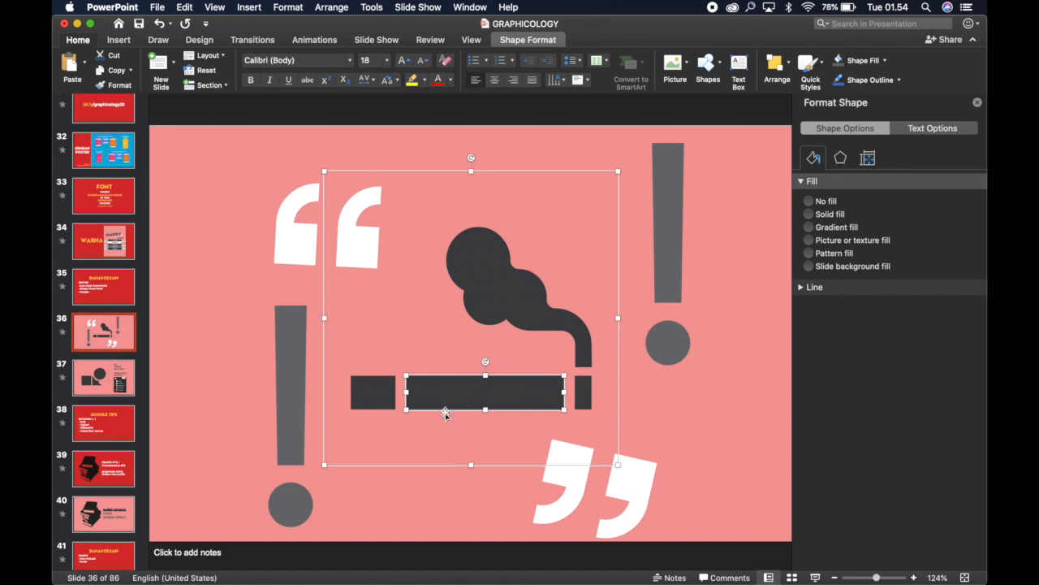
{"action": "left_click", "coordinate": [401, 491]}
{"action": "left_click", "coordinate": [441, 382]}
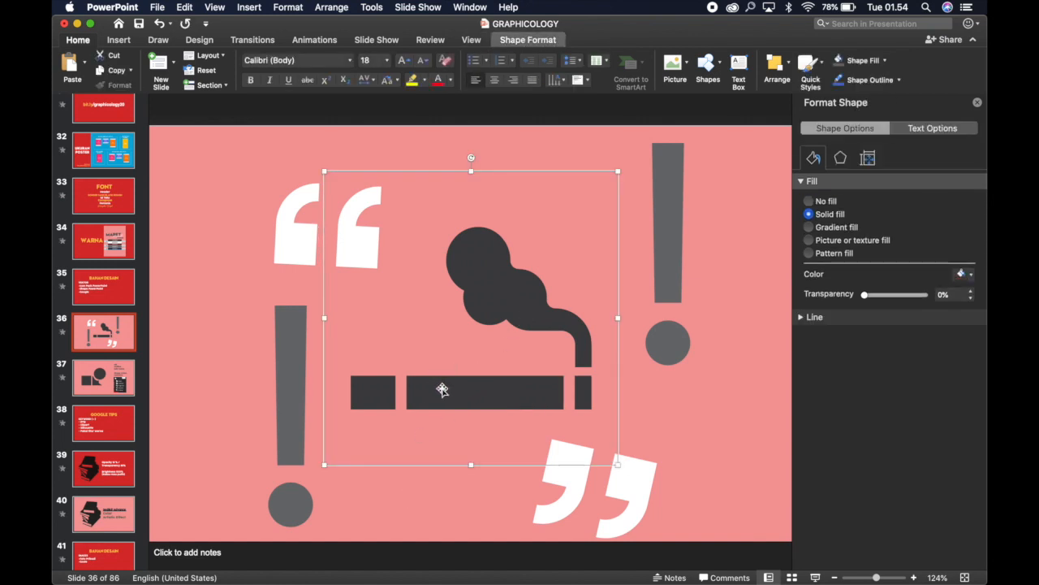
{"action": "left_click", "coordinate": [495, 311]}
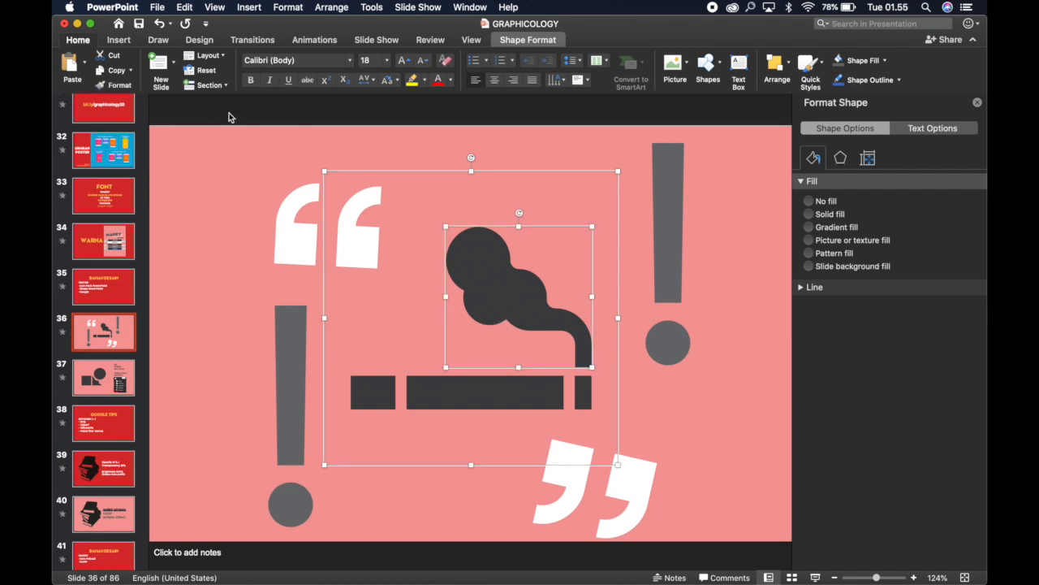
{"action": "left_click", "coordinate": [526, 40]}
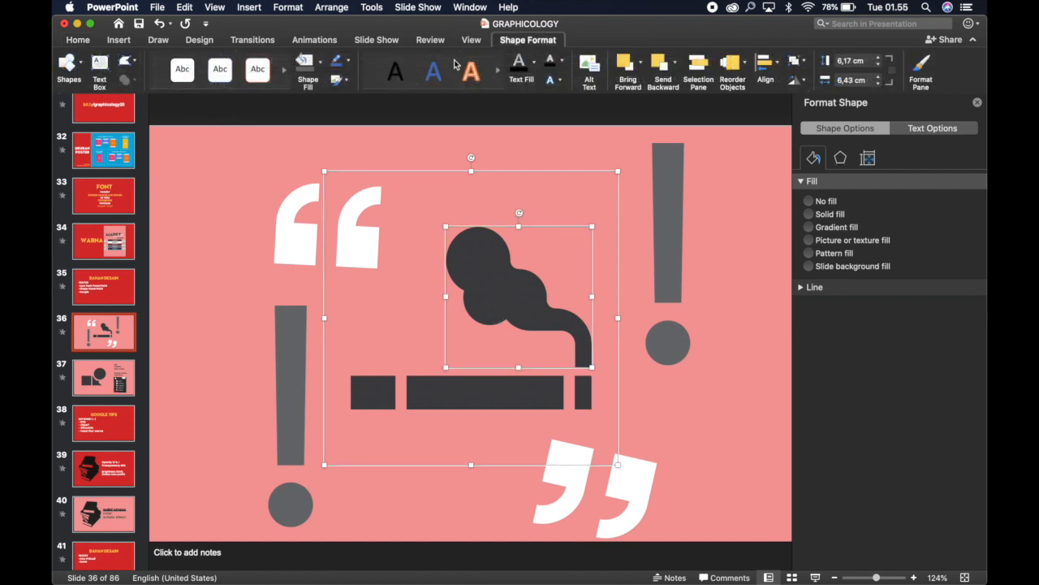
{"action": "left_click", "coordinate": [322, 63]}
{"action": "left_click", "coordinate": [331, 249]}
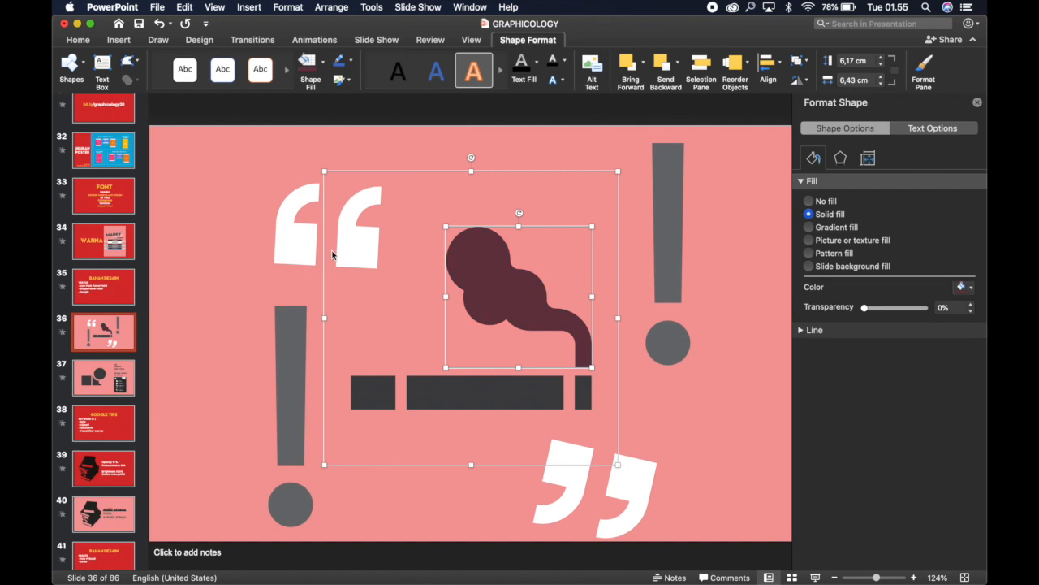
Fill the long middle segment of the cigarette with the recently used medium grey
{"action": "left_click", "coordinate": [501, 391]}
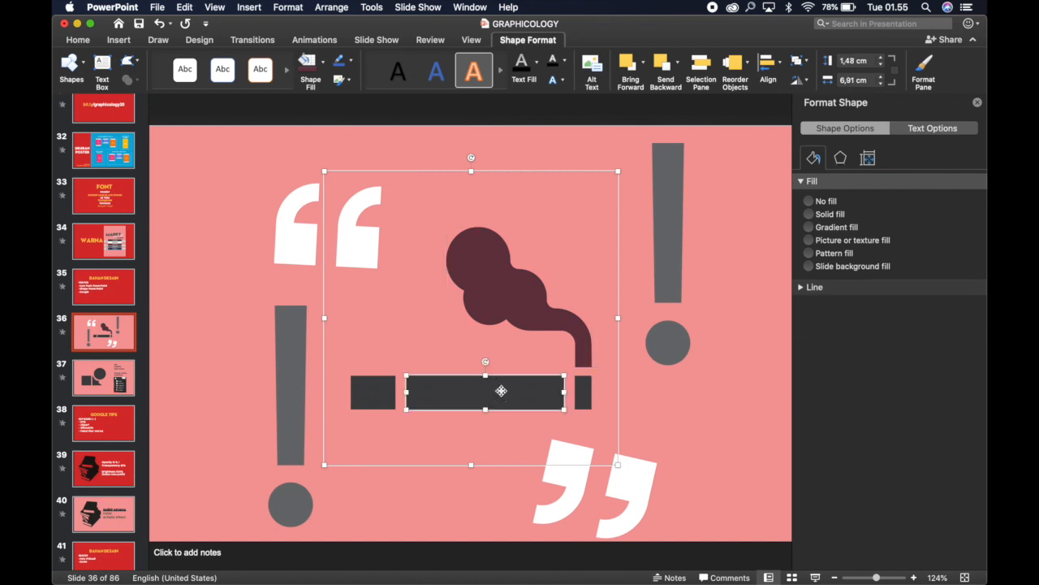
{"action": "left_click", "coordinate": [323, 65]}
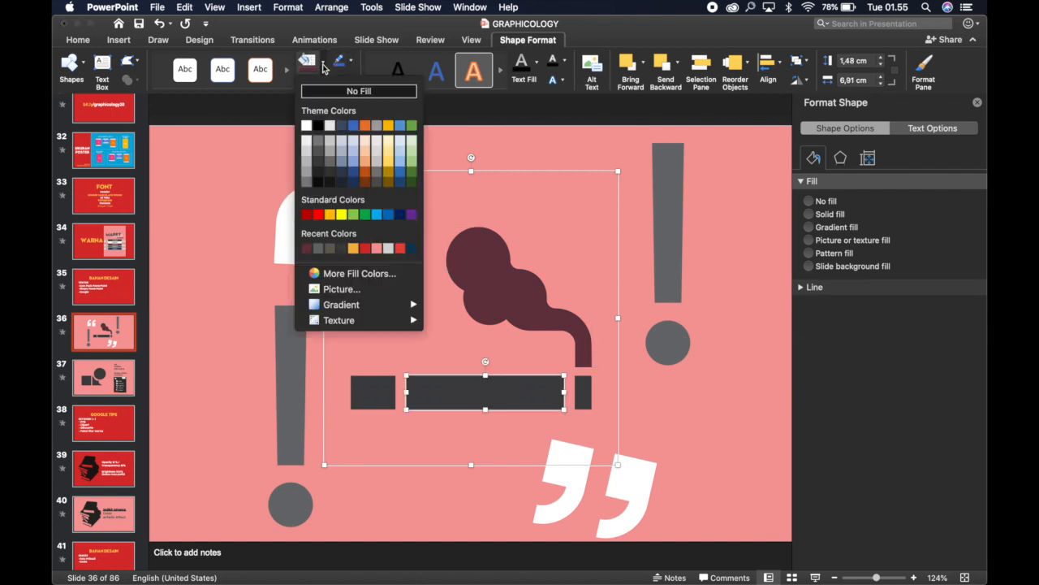
{"action": "left_click", "coordinate": [318, 249]}
{"action": "left_click", "coordinate": [177, 193]}
{"action": "scroll", "coordinate": [253, 262], "scroll_direction": "down", "scroll_amount": 4}
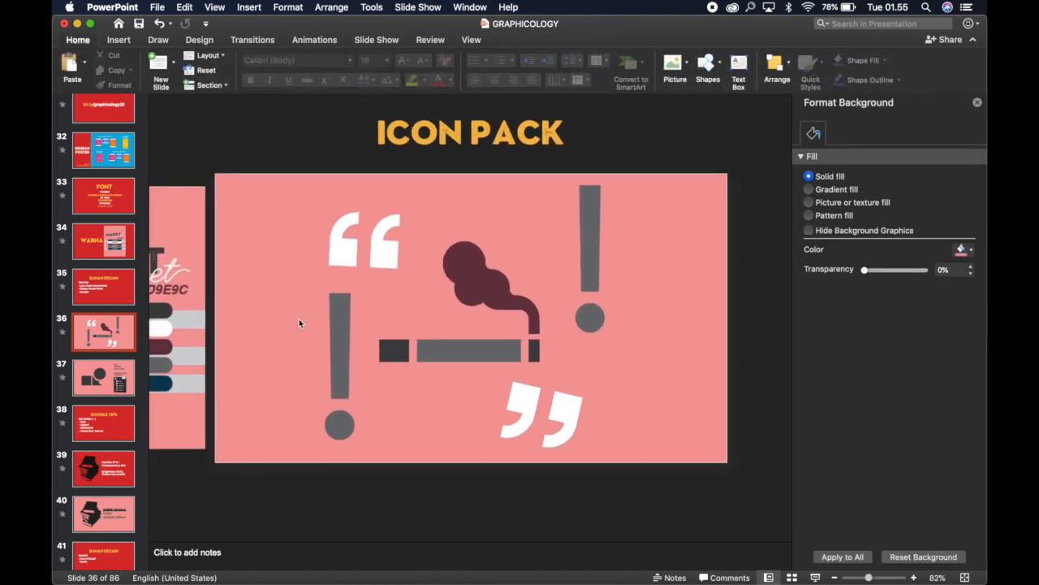
Inspect the separately selectable parts of the cigarette icon and the opening quotation marks
{"action": "scroll", "coordinate": [473, 292], "scroll_direction": "up", "scroll_amount": 3}
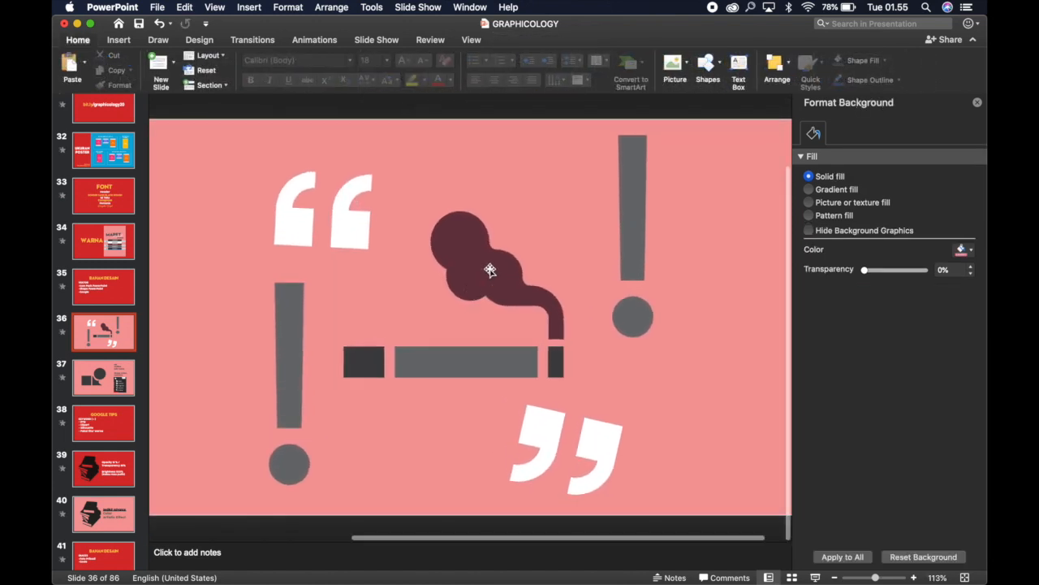
{"action": "left_click", "coordinate": [490, 269]}
{"action": "left_click", "coordinate": [447, 371]}
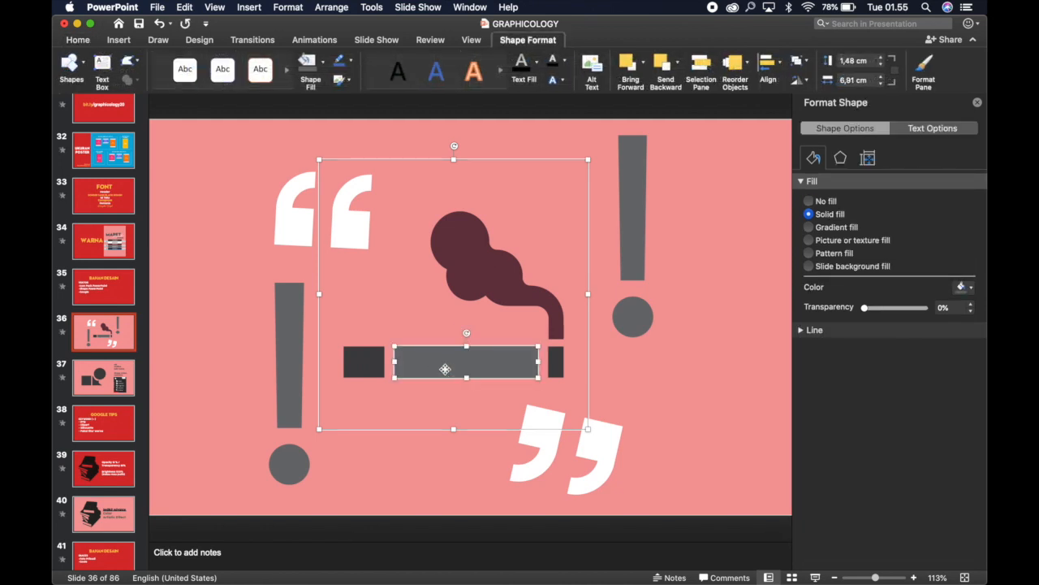
{"action": "left_click", "coordinate": [360, 367]}
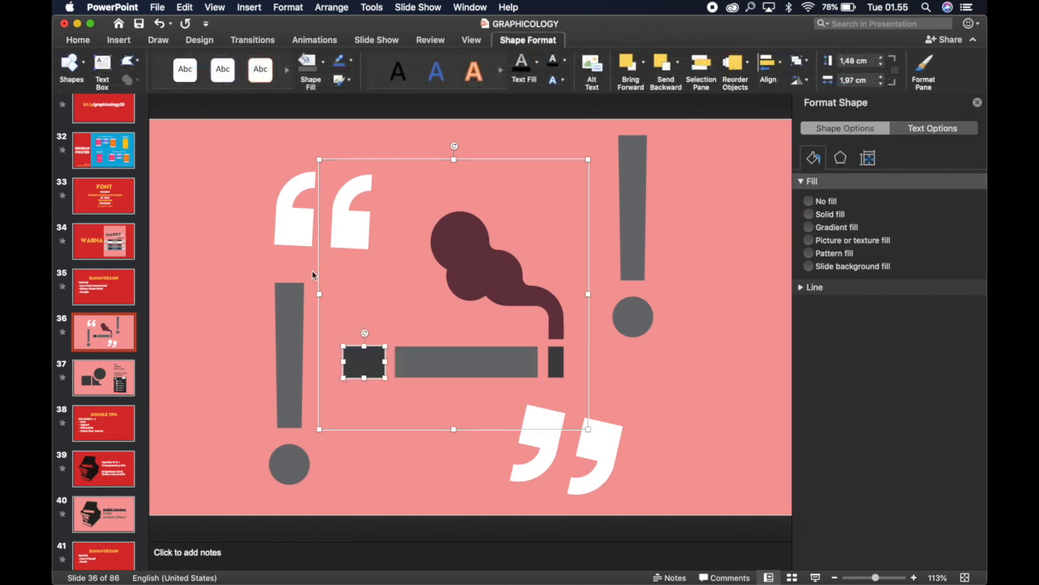
{"action": "left_click", "coordinate": [300, 227]}
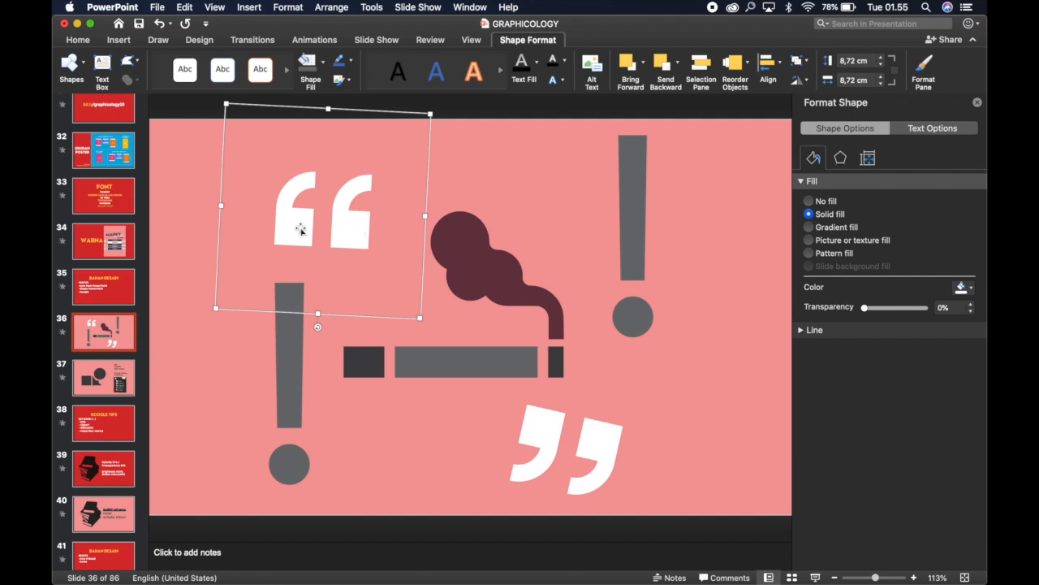
{"action": "left_click", "coordinate": [290, 221]}
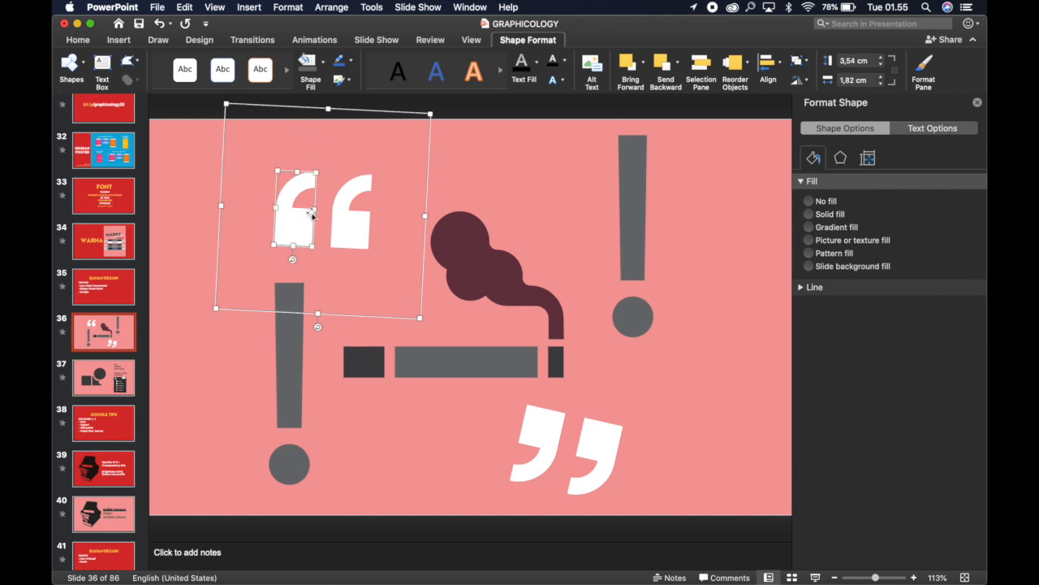
{"action": "left_click", "coordinate": [357, 203]}
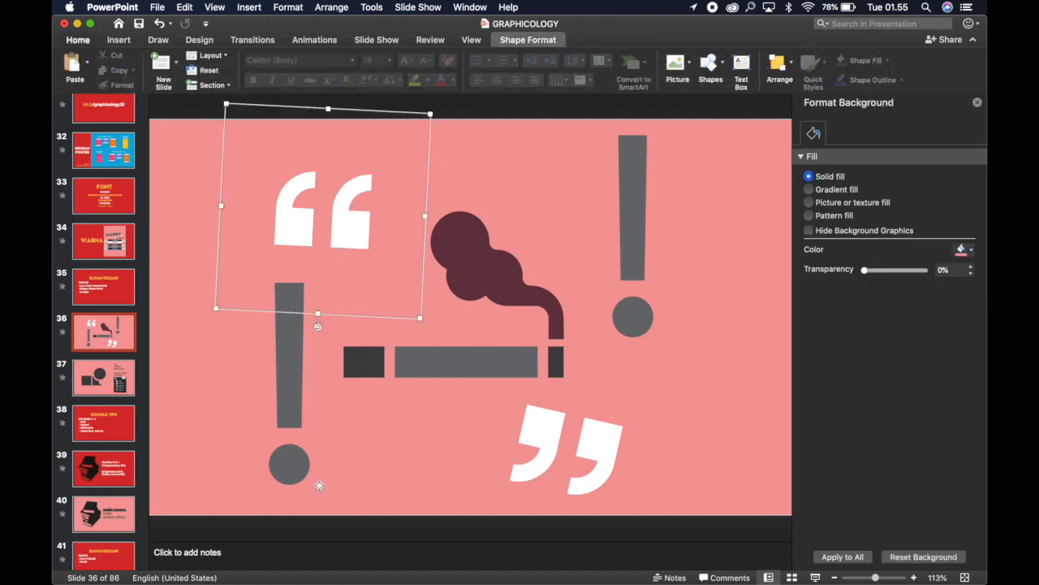
Fill only the first of the two opening quotation marks with the recently used dark grey
{"action": "left_click", "coordinate": [291, 235]}
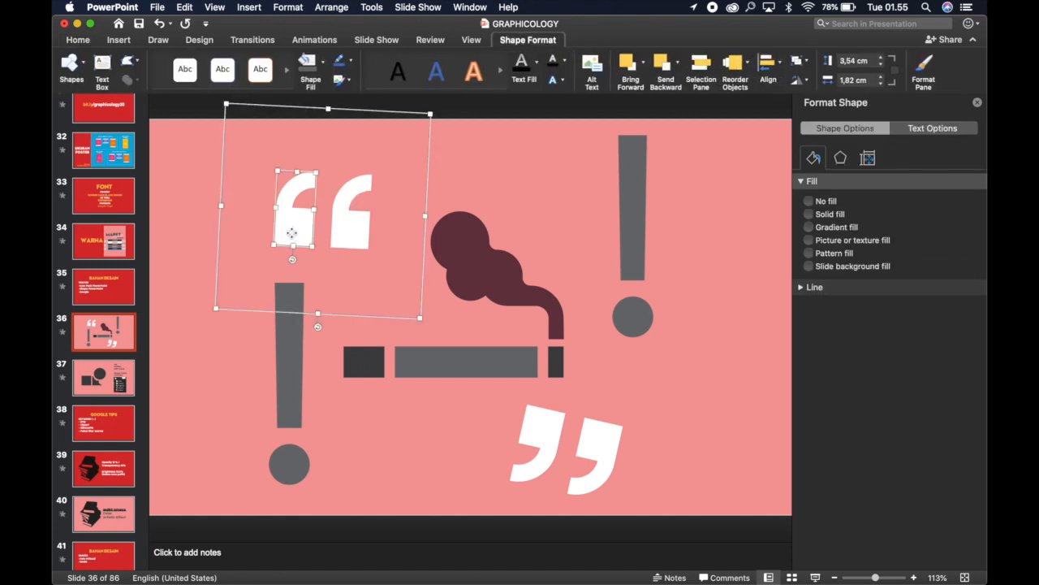
{"action": "left_click", "coordinate": [322, 62]}
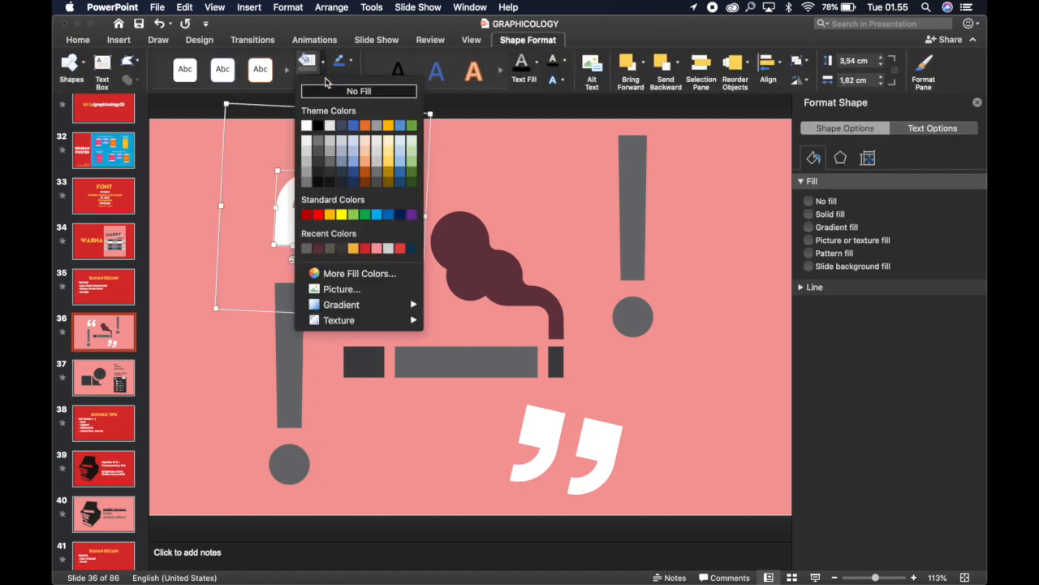
{"action": "left_click", "coordinate": [330, 249]}
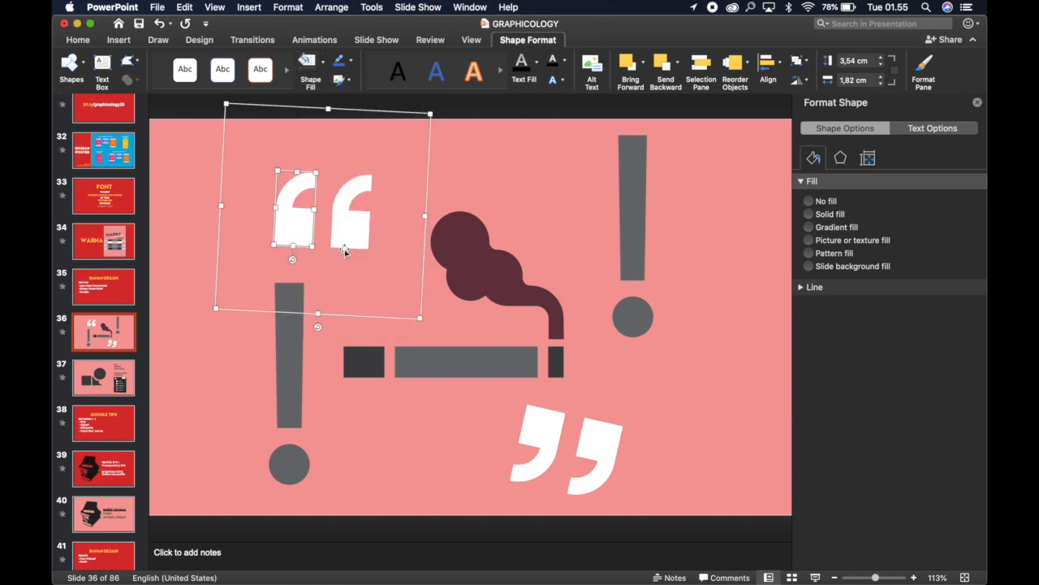
{"action": "left_click", "coordinate": [434, 463]}
Fill only the second of the two closing quotation marks with dark grey
{"action": "left_click", "coordinate": [606, 448]}
{"action": "left_click", "coordinate": [605, 447]}
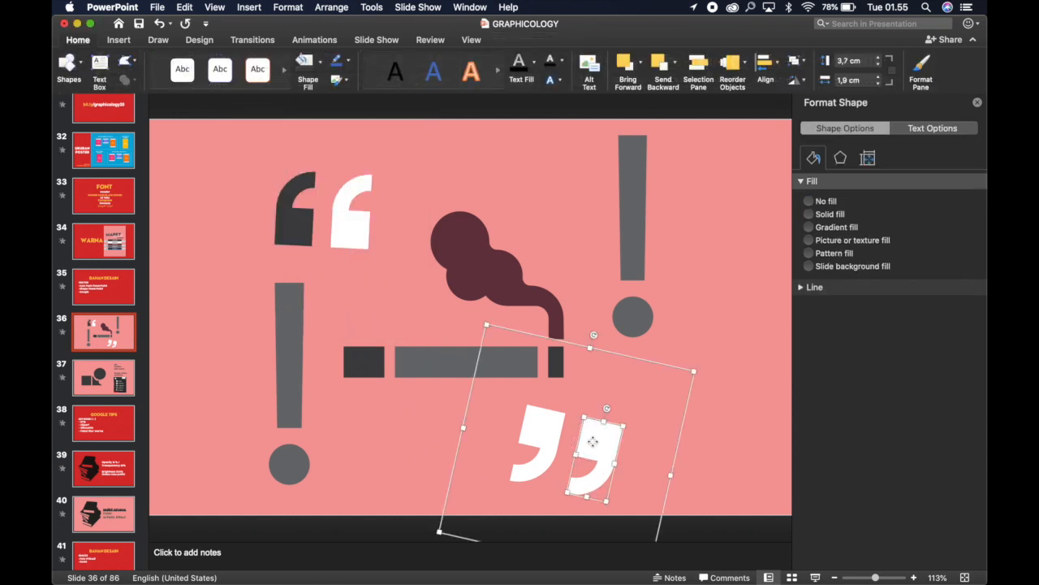
{"action": "left_click", "coordinate": [308, 65]}
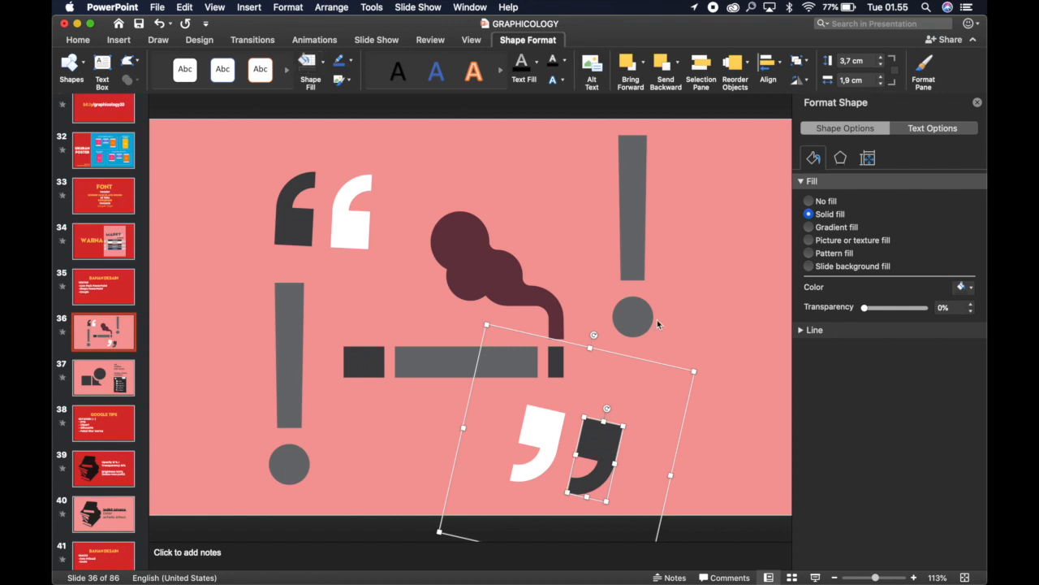
{"action": "left_click", "coordinate": [701, 321]}
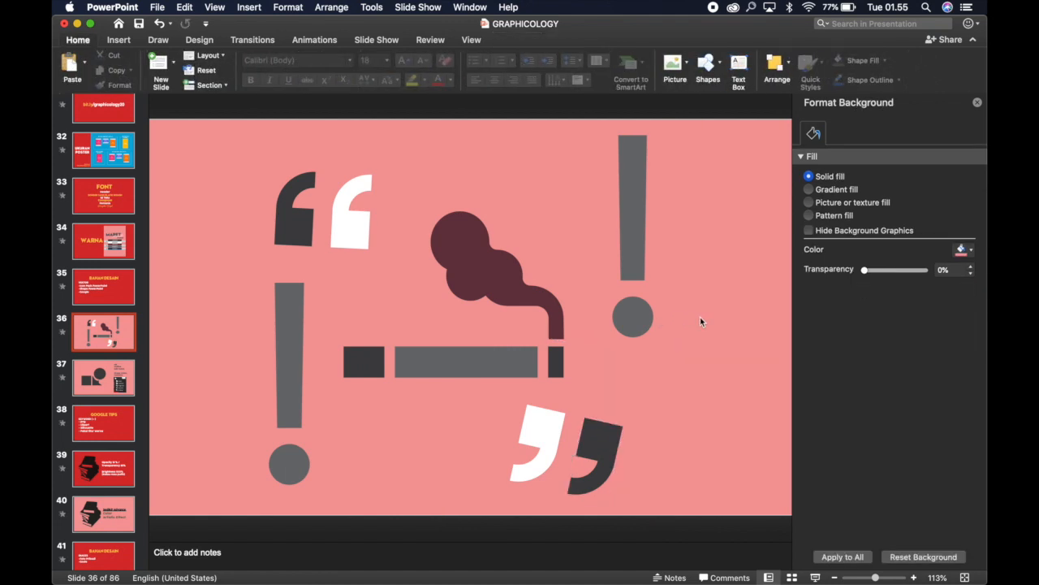
Present the slide show from the icon slide through to the shapes slide and return to editing
{"action": "scroll", "coordinate": [700, 317], "scroll_direction": "down", "scroll_amount": 3}
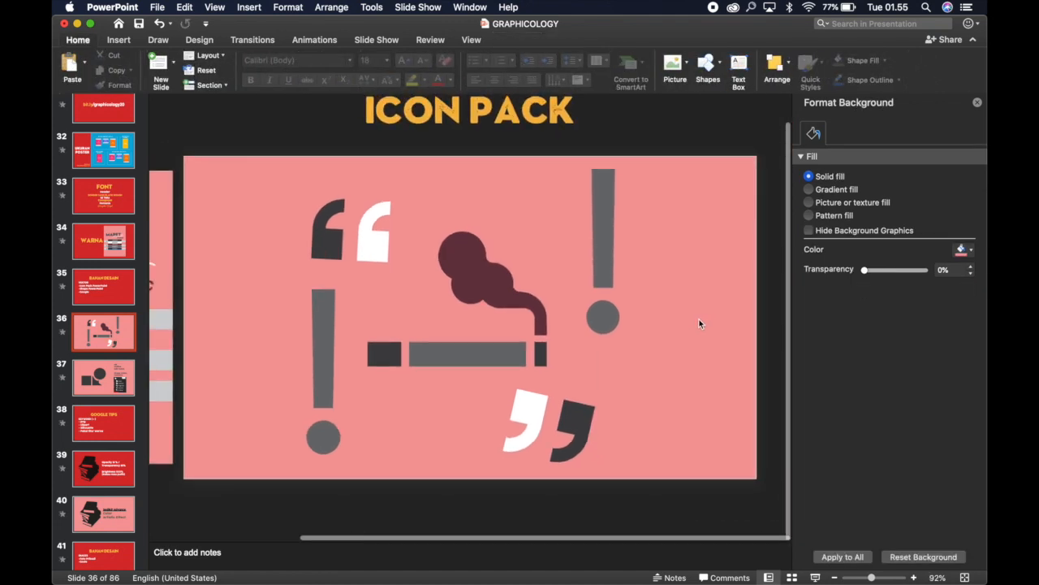
{"action": "scroll", "coordinate": [698, 323], "scroll_direction": "down", "scroll_amount": 3}
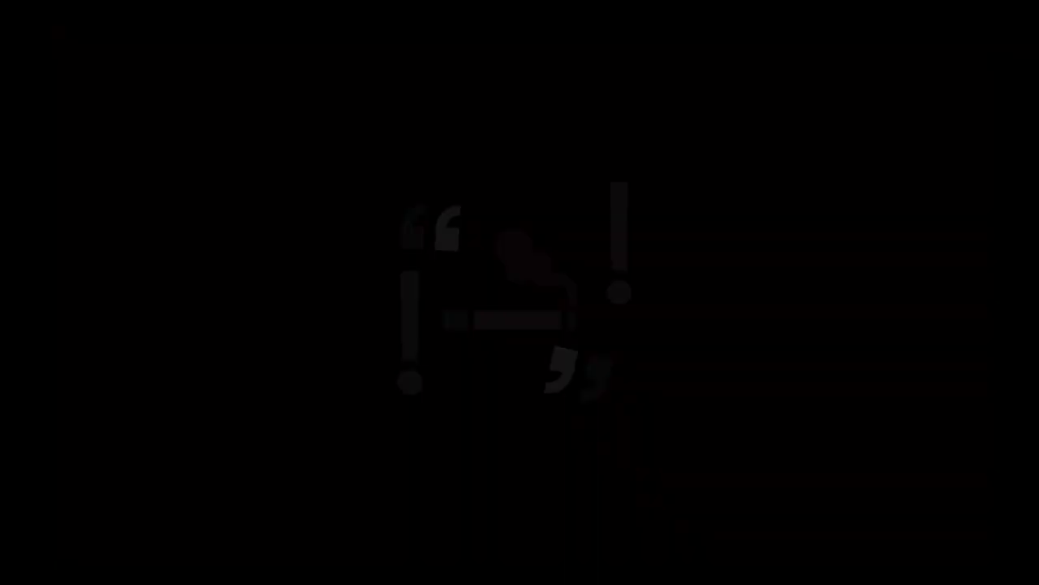
{"action": "key", "text": "Right"}
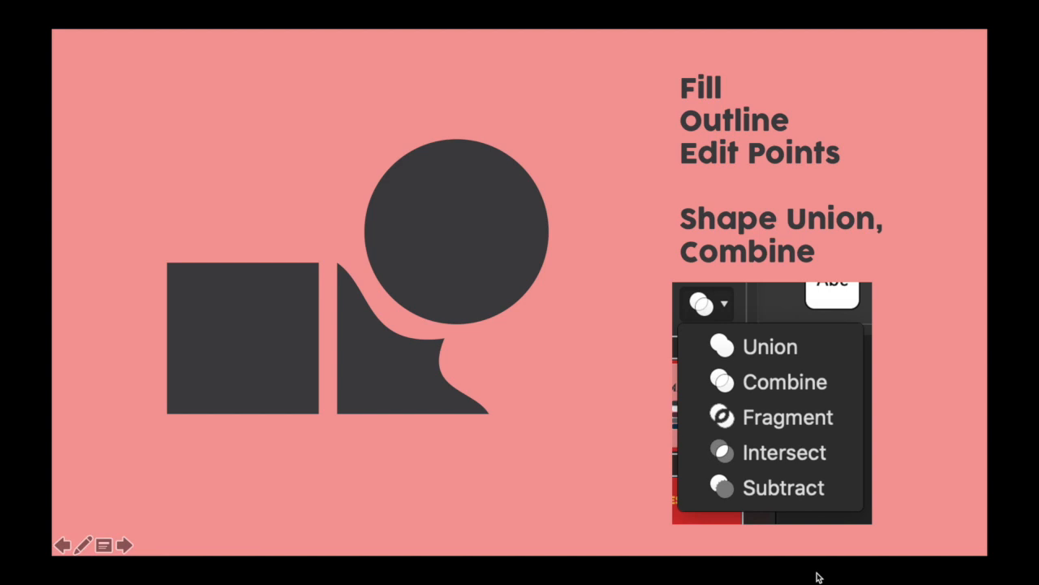
{"action": "key", "text": "Escape"}
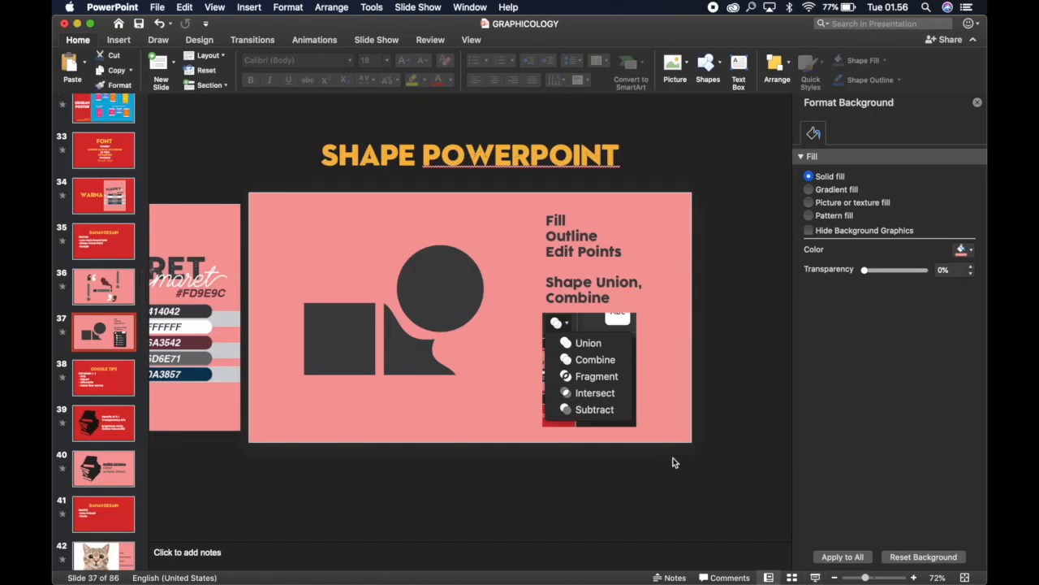
Delete the dark grey square, circle and curved shape from the SHAPE POWERPOINT slide
{"action": "scroll", "coordinate": [425, 333], "scroll_direction": "left", "scroll_amount": 2}
{"action": "scroll", "coordinate": [425, 333], "scroll_direction": "up", "scroll_amount": 5}
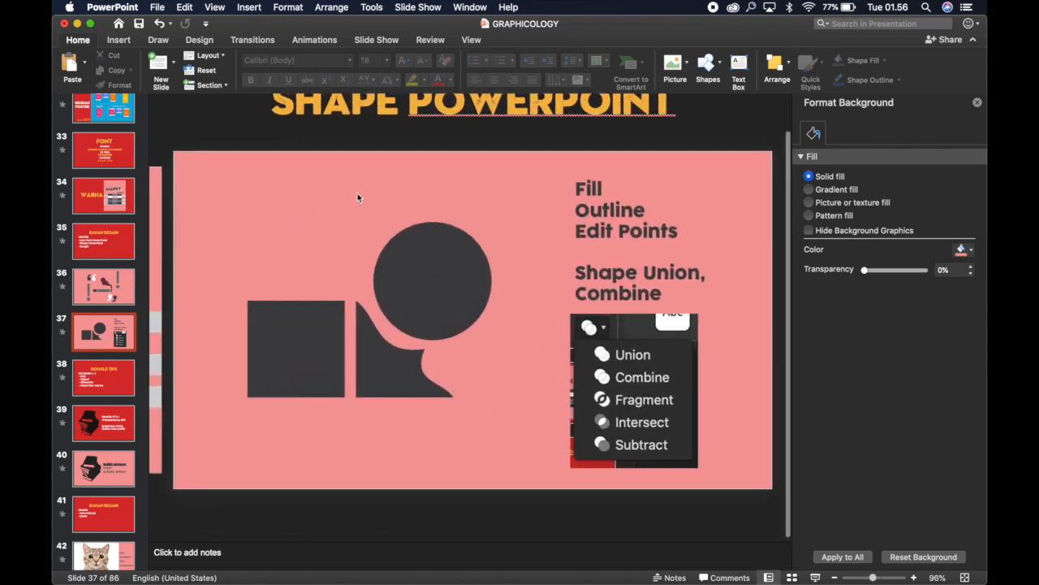
{"action": "left_click_drag", "start_coordinate": [340, 185], "coordinate": [515, 457]}
{"action": "key", "text": "BackSpace"}
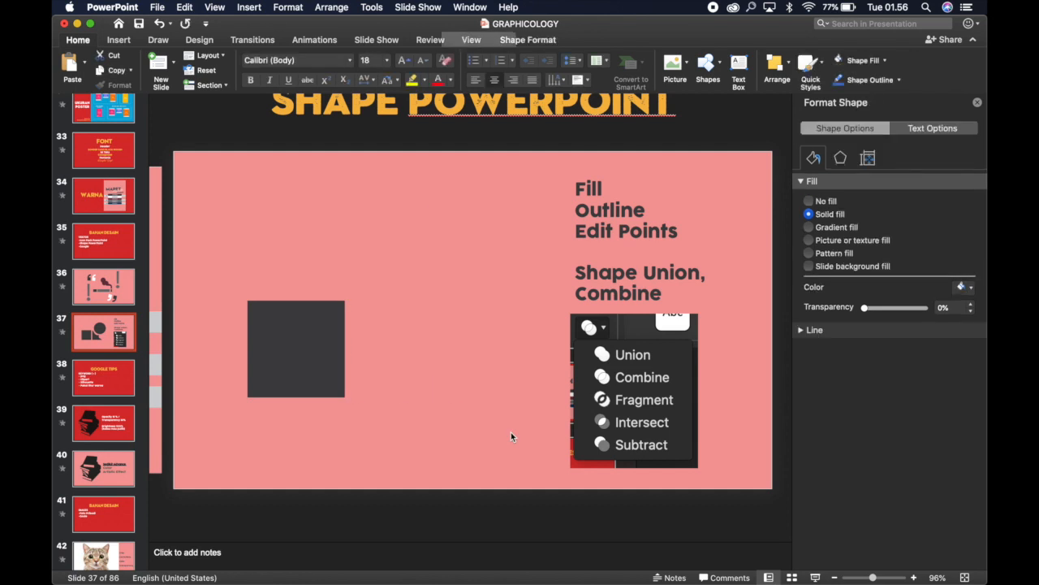
{"action": "left_click", "coordinate": [297, 395]}
{"action": "key", "text": "BackSpace"}
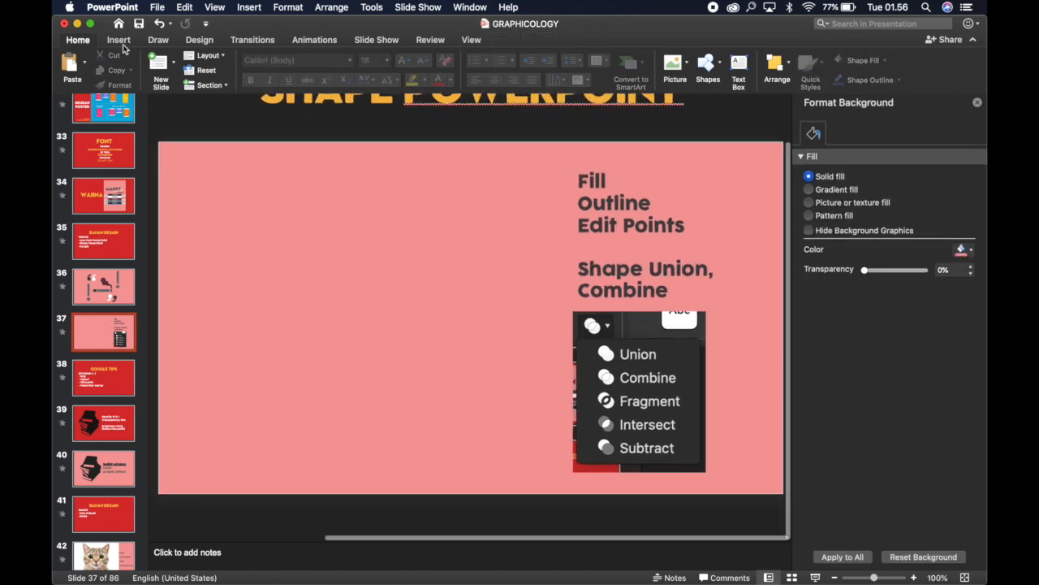
Draw a square about 5.5 cm wide in the lower left area of the pink slide
{"action": "left_click", "coordinate": [119, 40]}
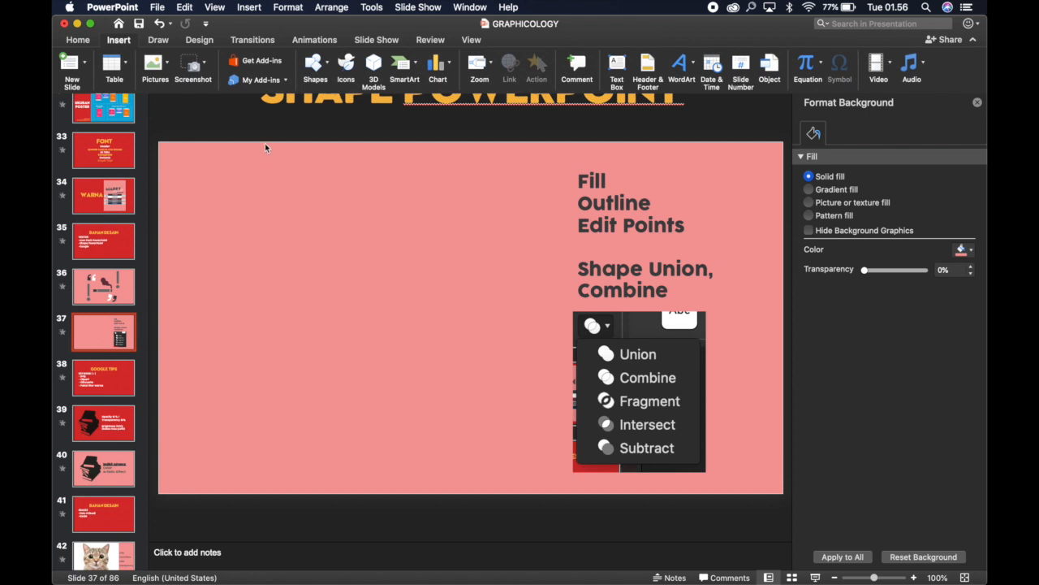
{"action": "left_click", "coordinate": [323, 70]}
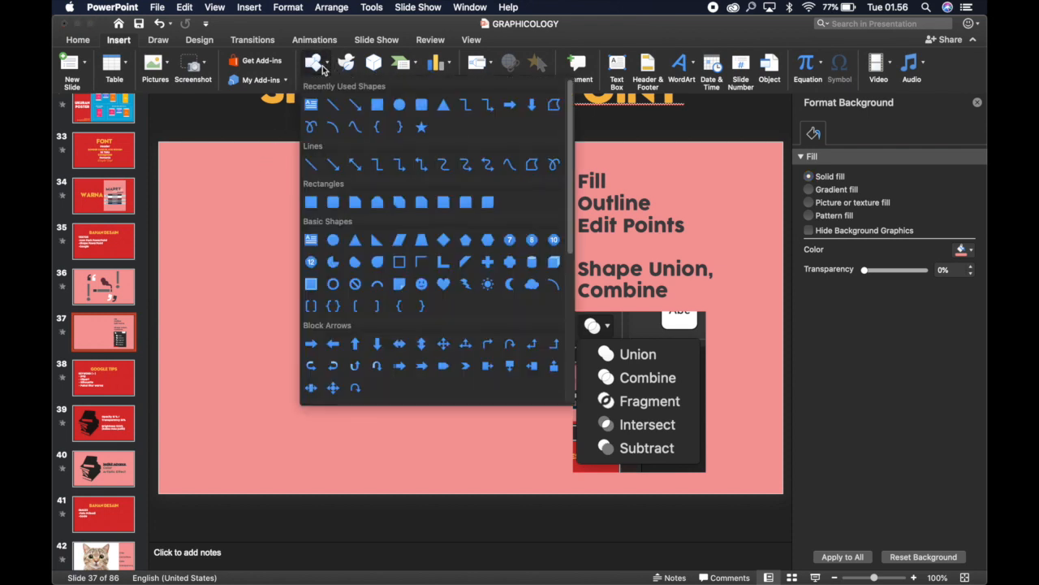
{"action": "left_click", "coordinate": [377, 104]}
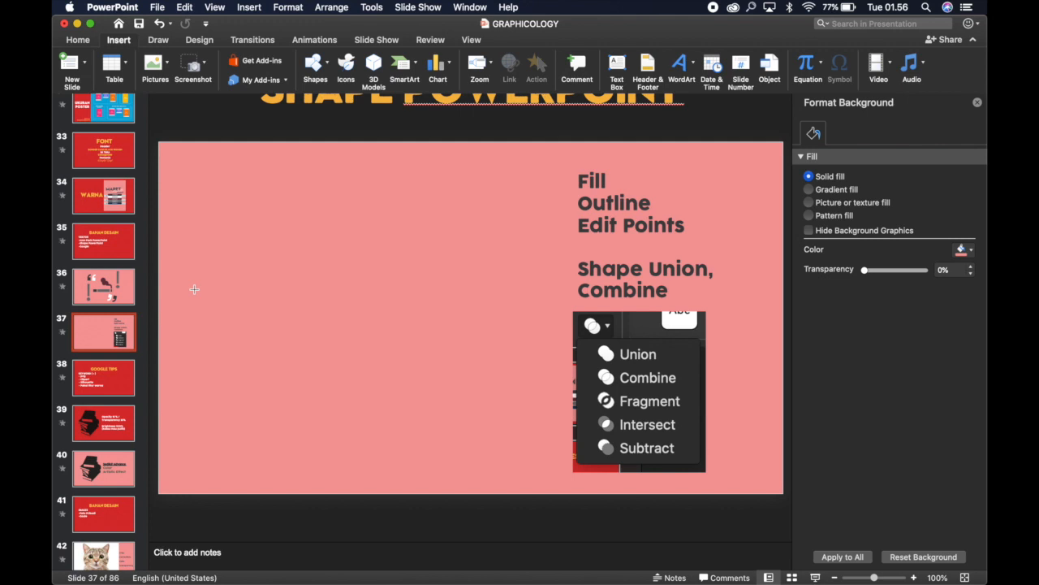
{"action": "left_click_drag", "start_coordinate": [195, 289], "coordinate": [297, 391]}
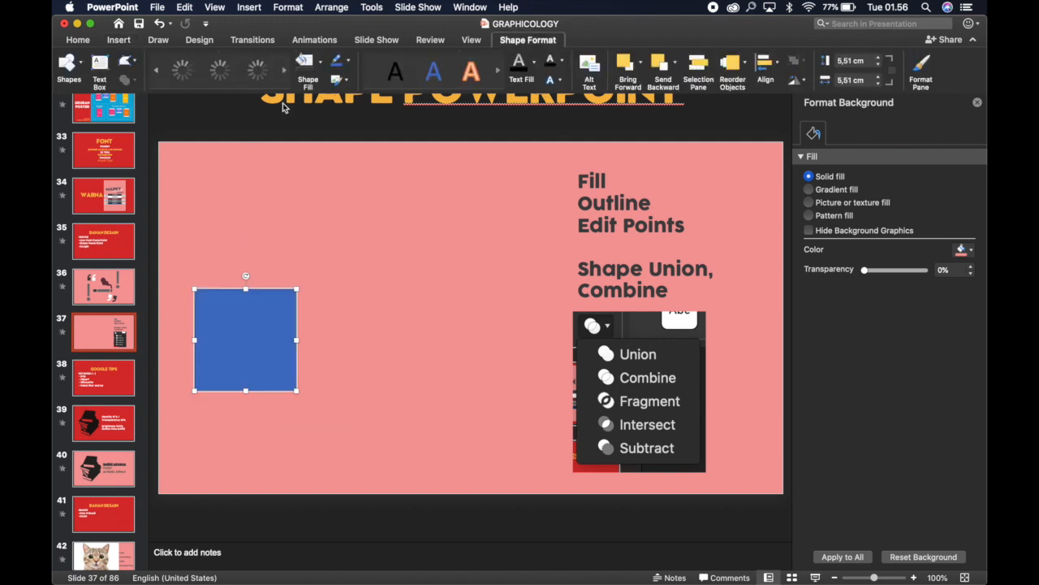
Draw a circle about 6.5 cm across that overlaps the upper right corner of the square
{"action": "left_click", "coordinate": [126, 40]}
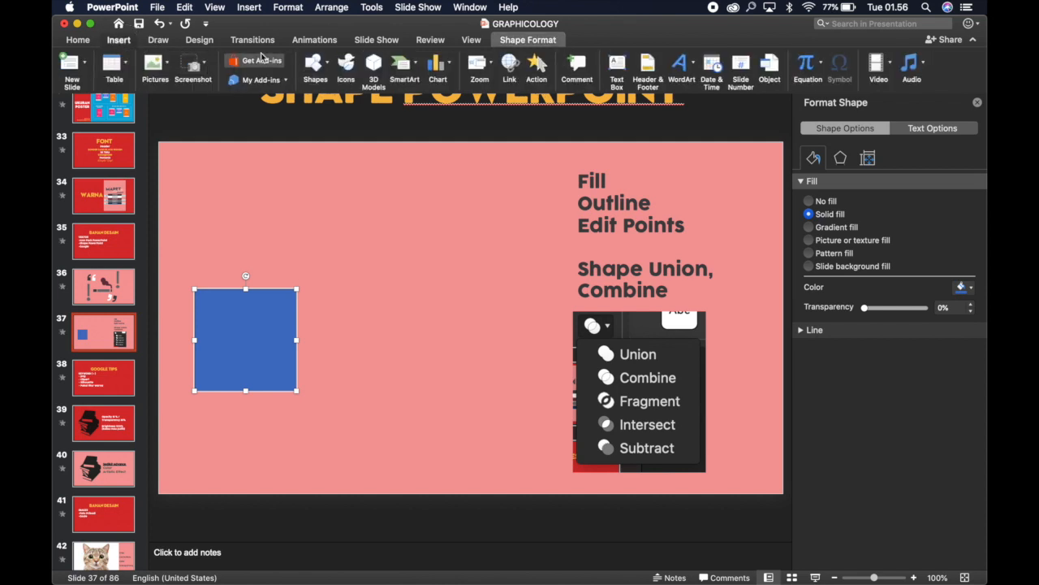
{"action": "left_click", "coordinate": [315, 65]}
{"action": "left_click", "coordinate": [395, 107]}
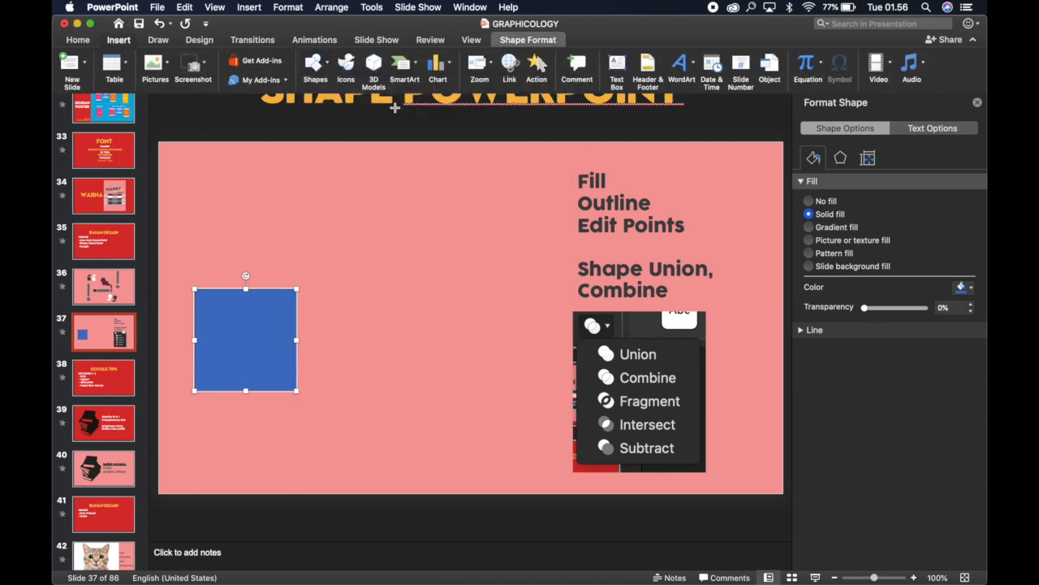
{"action": "left_click_drag", "start_coordinate": [248, 214], "coordinate": [369, 236]}
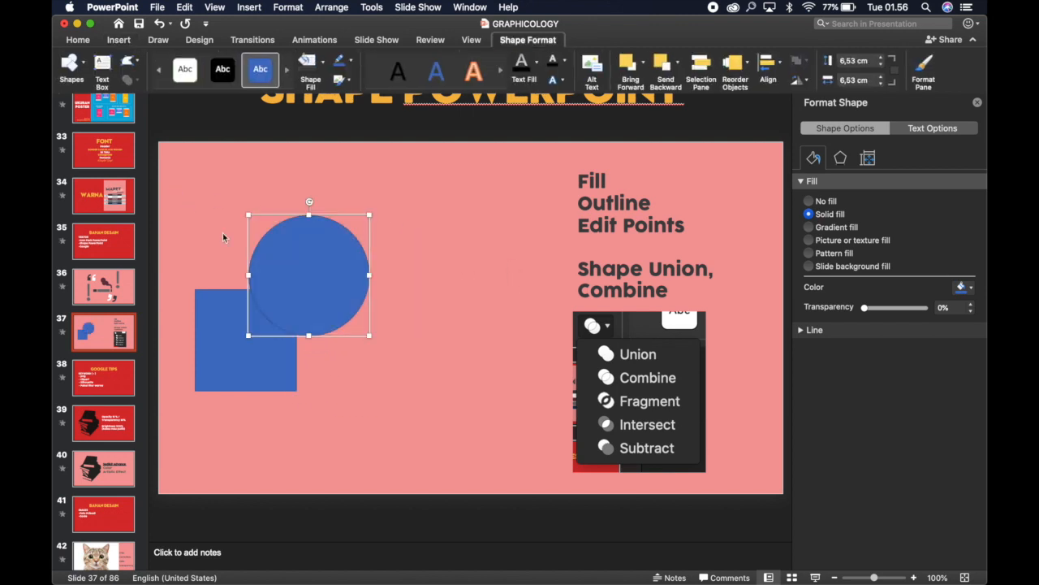
Duplicate the square and circle together, shrink the copies and place them beside the originals without overlapping each other
{"action": "left_click", "coordinate": [222, 234]}
{"action": "left_click", "coordinate": [295, 248]}
{"action": "left_click", "coordinate": [224, 345], "text": "shift"}
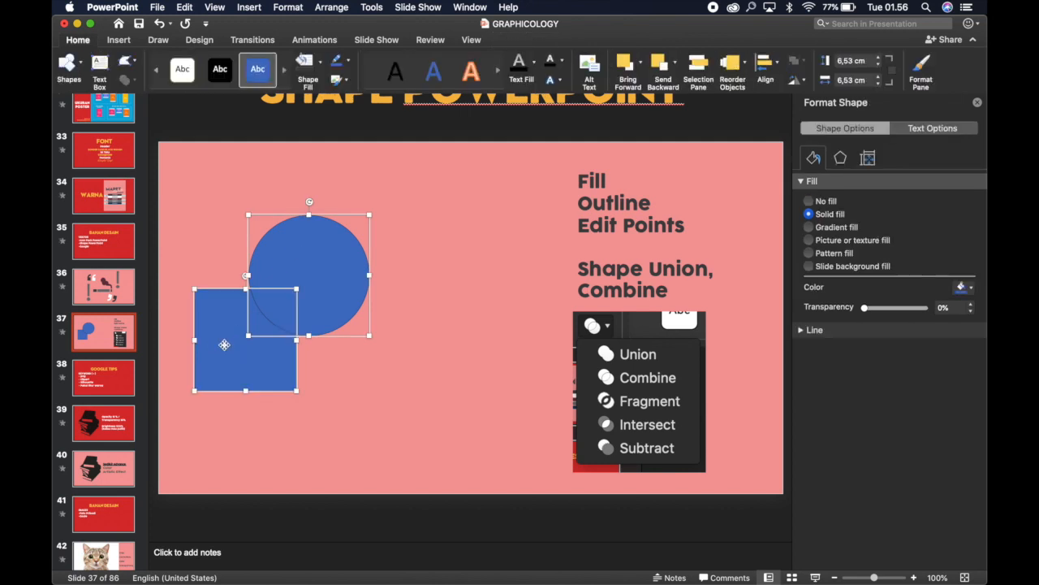
{"action": "left_click_drag", "start_coordinate": [222, 343], "coordinate": [382, 376]}
{"action": "left_click_drag", "start_coordinate": [497, 265], "coordinate": [443, 316]}
{"action": "left_click_drag", "start_coordinate": [413, 353], "coordinate": [435, 322]}
{"action": "left_click", "coordinate": [429, 247]}
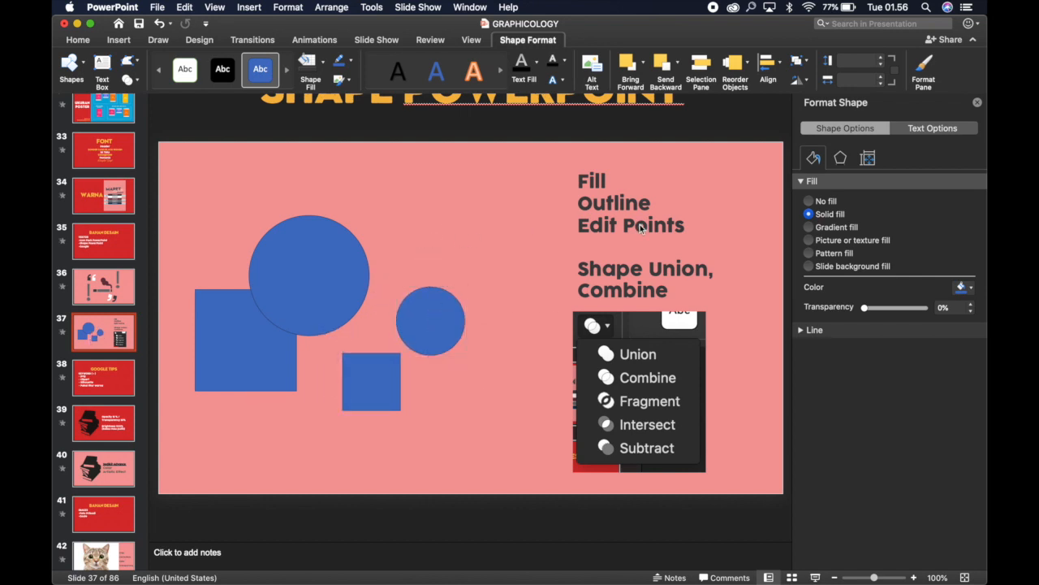
Fill both squares and both circles with the dark grey from the MARET palette
{"action": "left_click", "coordinate": [209, 317]}
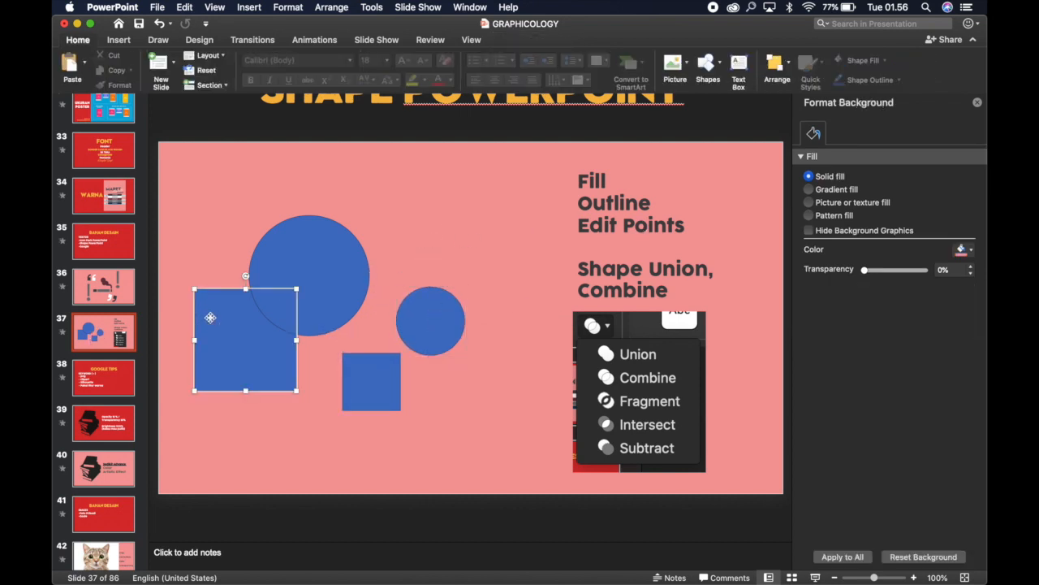
{"action": "scroll", "coordinate": [307, 147], "scroll_direction": "left", "scroll_amount": 10}
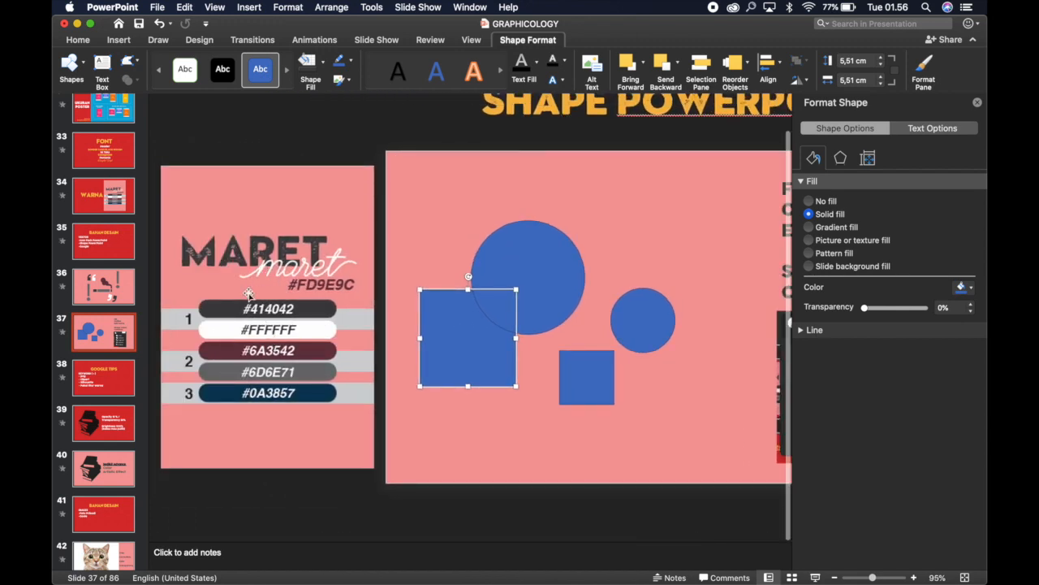
{"action": "scroll", "coordinate": [307, 160], "scroll_direction": "right", "scroll_amount": 3}
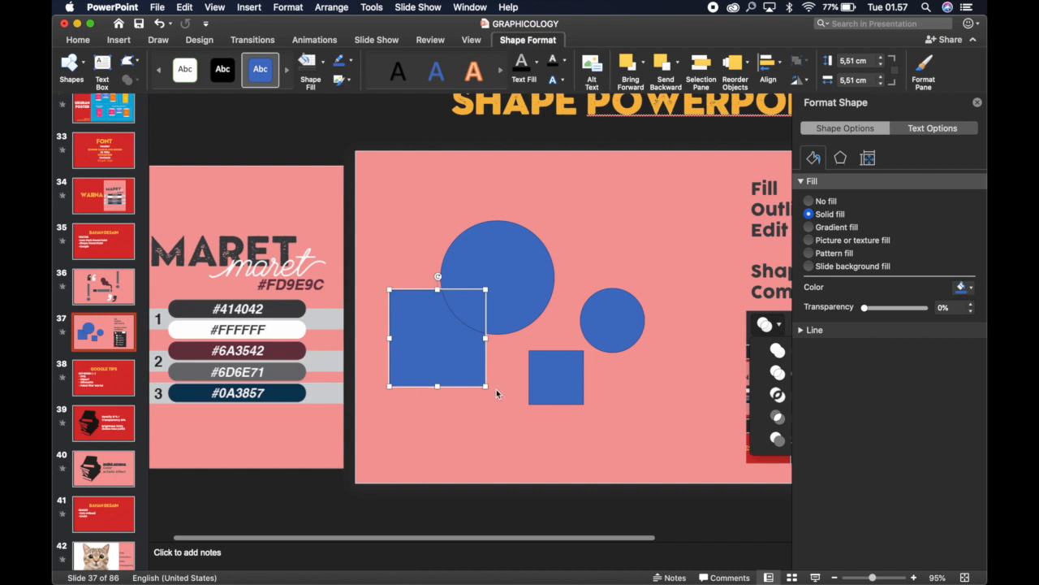
{"action": "scroll", "coordinate": [430, 361], "scroll_direction": "right", "scroll_amount": 5}
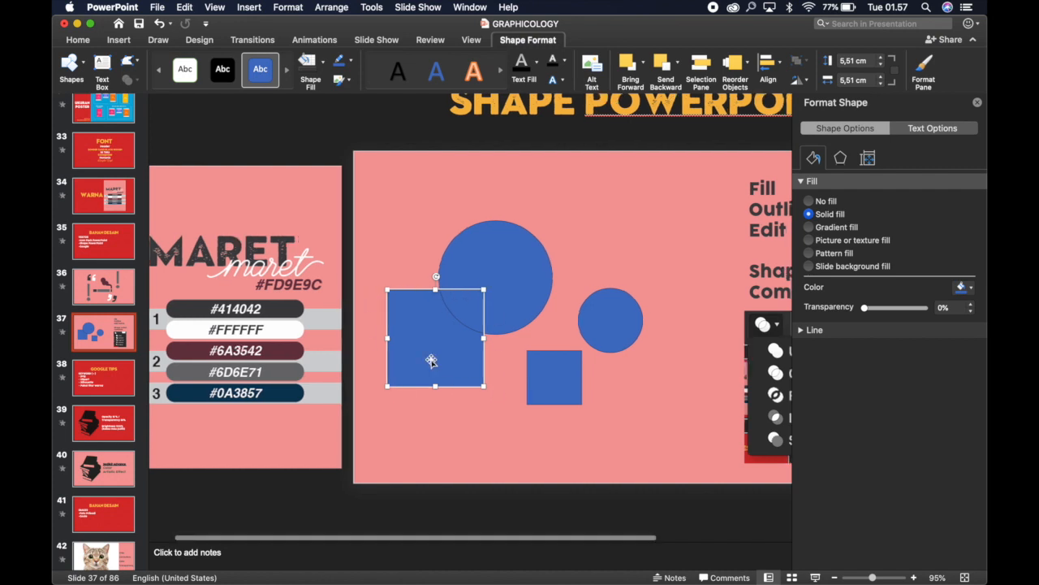
{"action": "scroll", "coordinate": [431, 361], "scroll_direction": "left", "scroll_amount": 6}
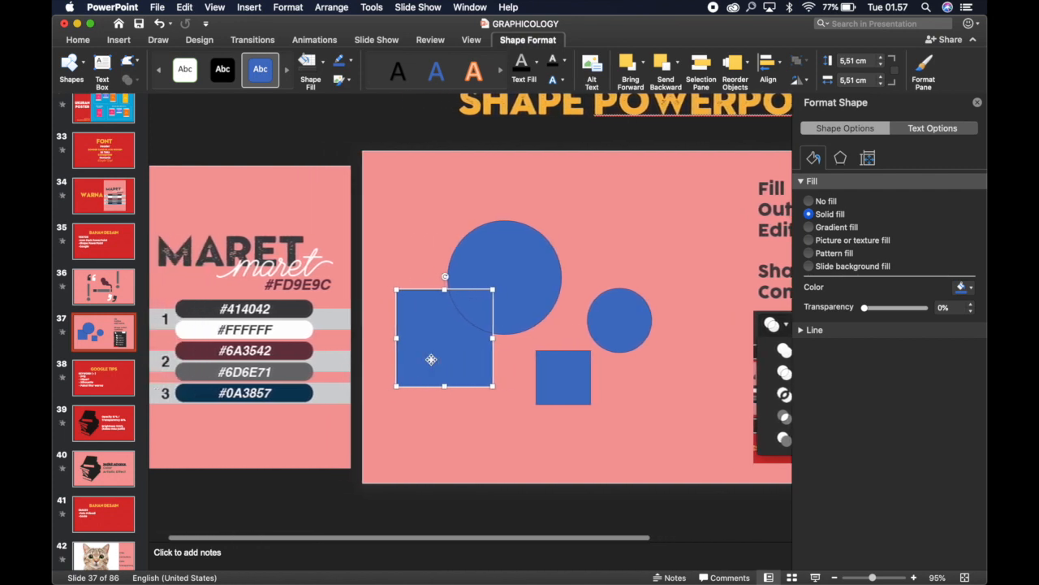
{"action": "left_click_drag", "start_coordinate": [380, 185], "coordinate": [670, 455]}
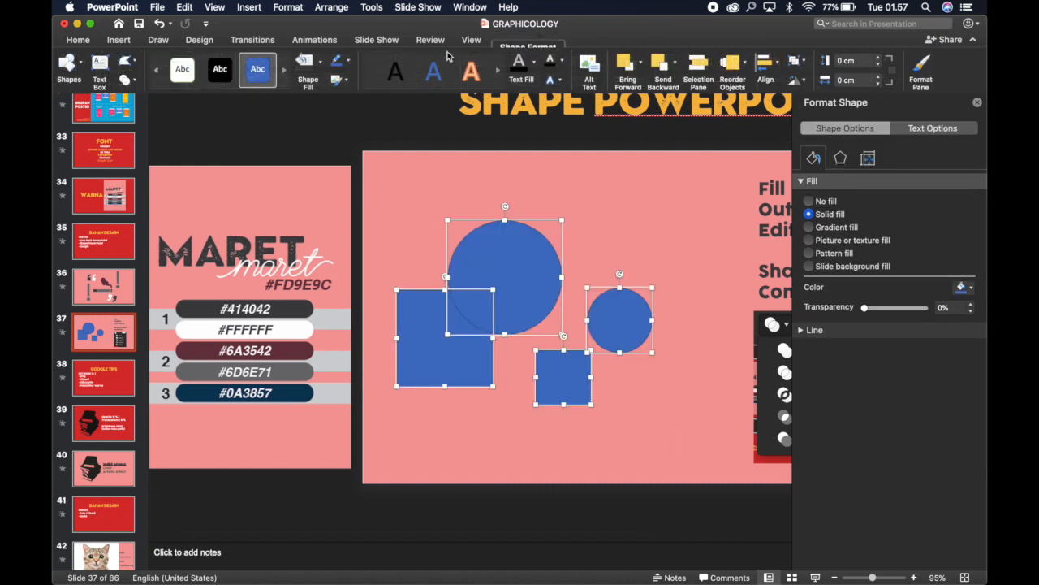
{"action": "left_click", "coordinate": [309, 69]}
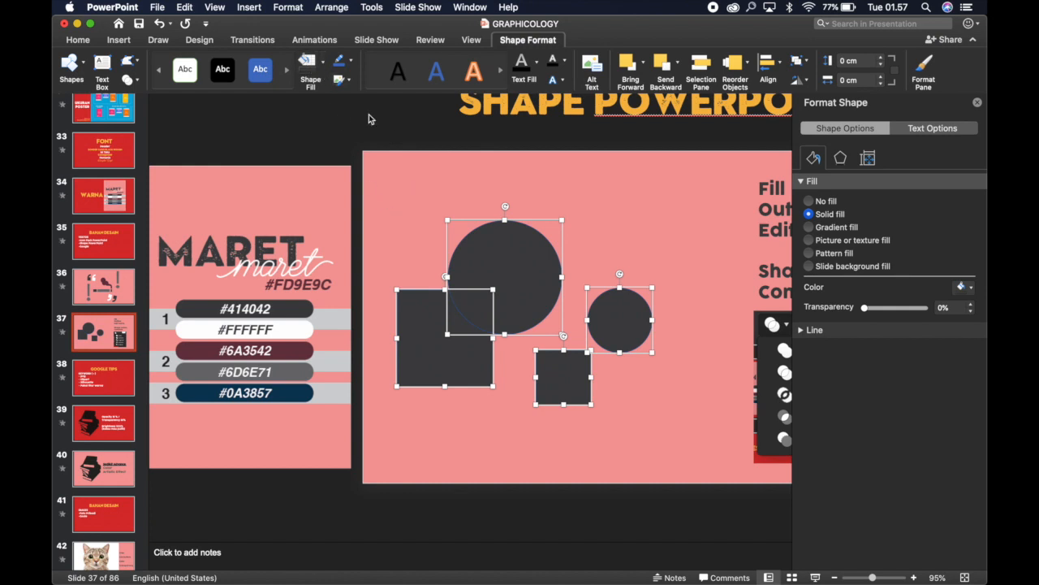
Move the large circle up and to the right, clear of the large square, and give it a maroon outline
{"action": "left_click", "coordinate": [436, 225]}
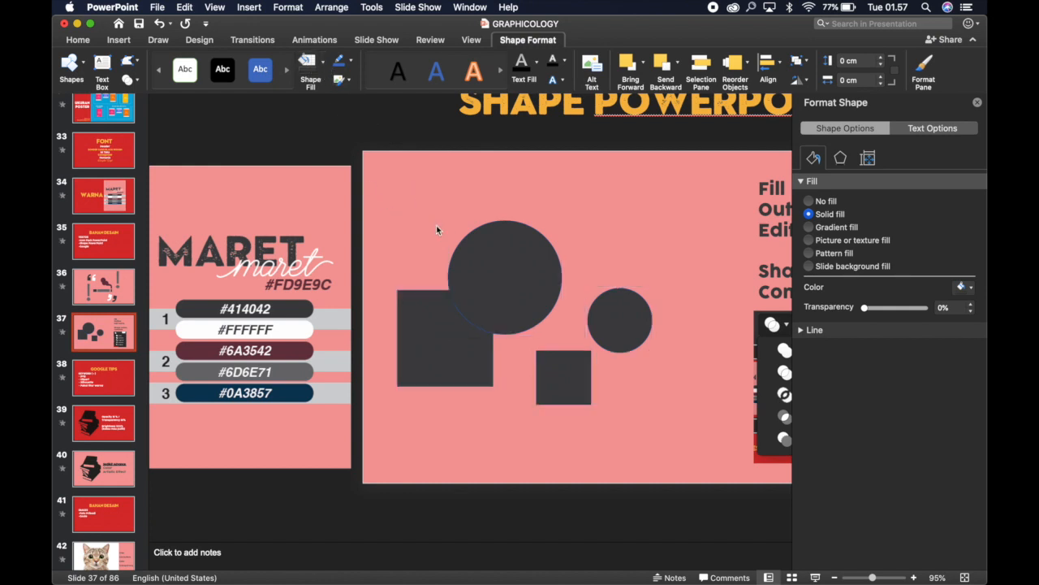
{"action": "left_click", "coordinate": [494, 262]}
{"action": "left_click_drag", "start_coordinate": [534, 243], "coordinate": [565, 217]}
{"action": "left_click", "coordinate": [351, 66]}
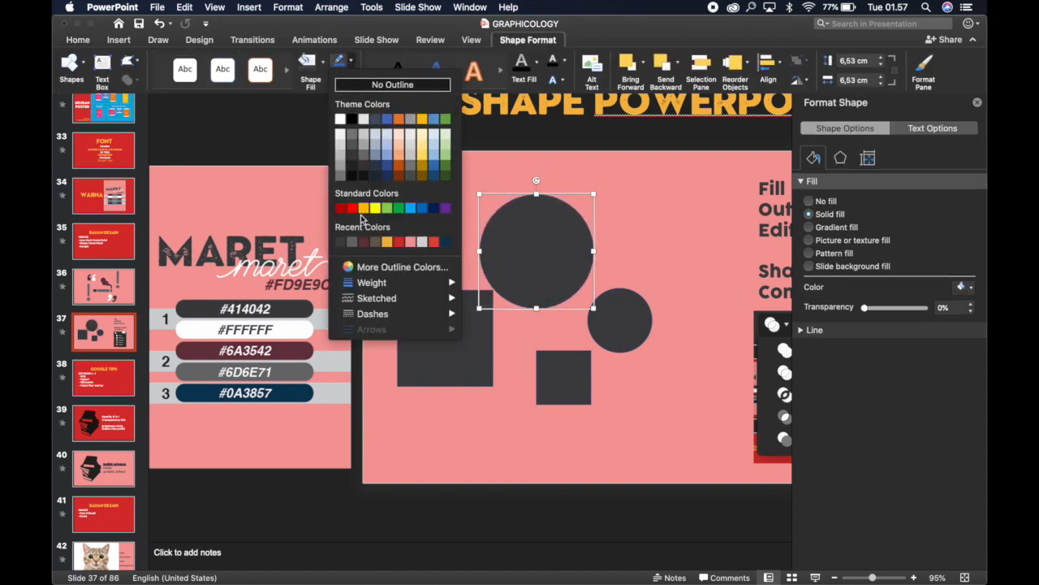
{"action": "left_click", "coordinate": [363, 241]}
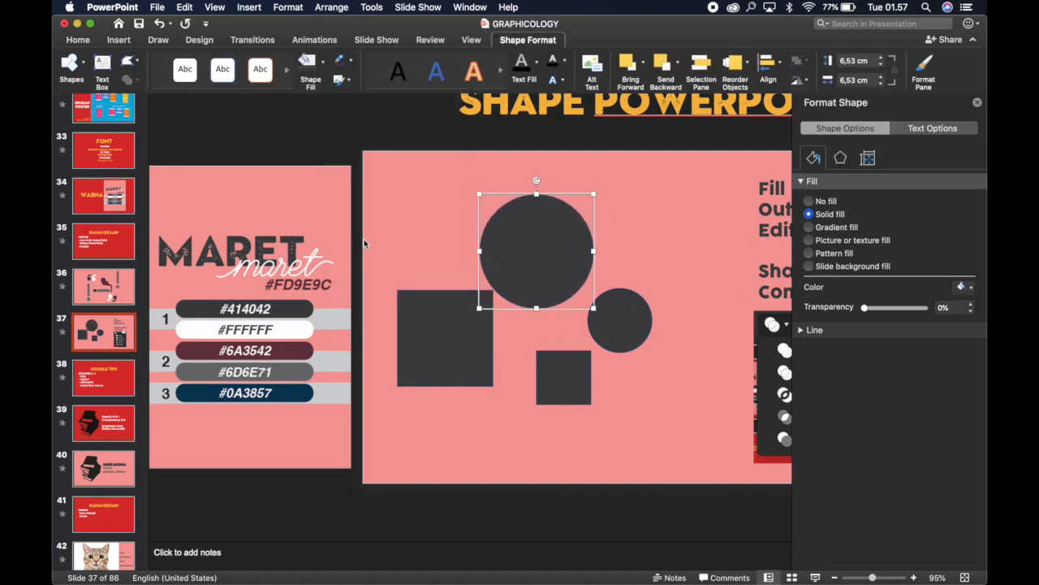
Set the large circle's outline weight to 4½ pt
{"action": "left_click", "coordinate": [351, 65]}
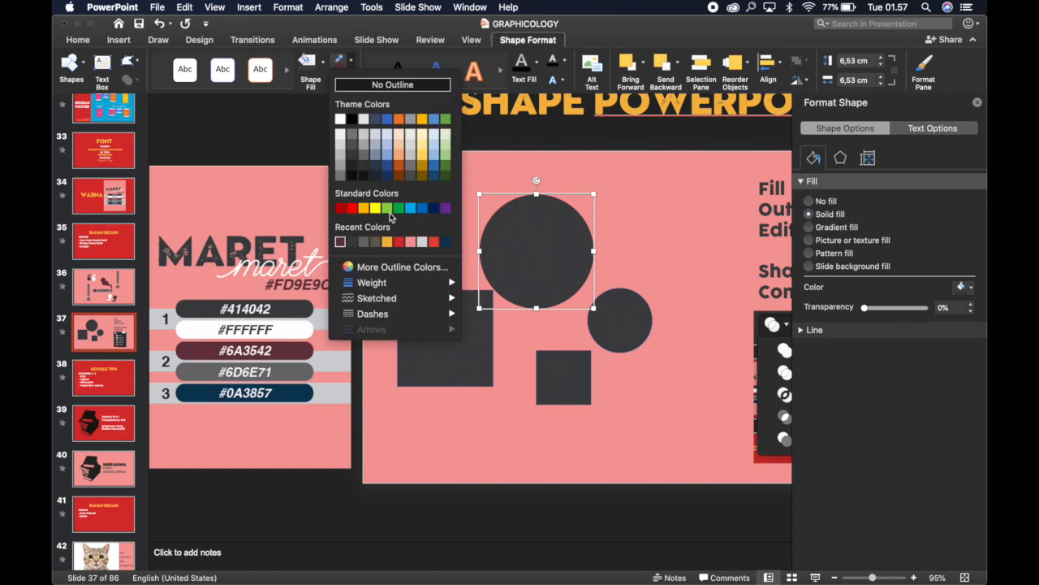
{"action": "left_click", "coordinate": [351, 63]}
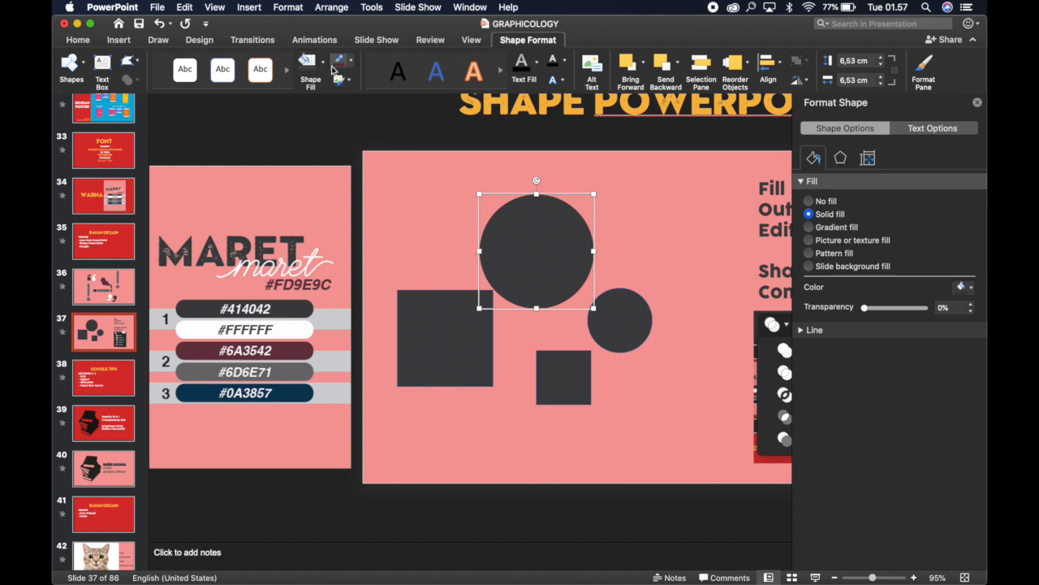
{"action": "left_click", "coordinate": [351, 65]}
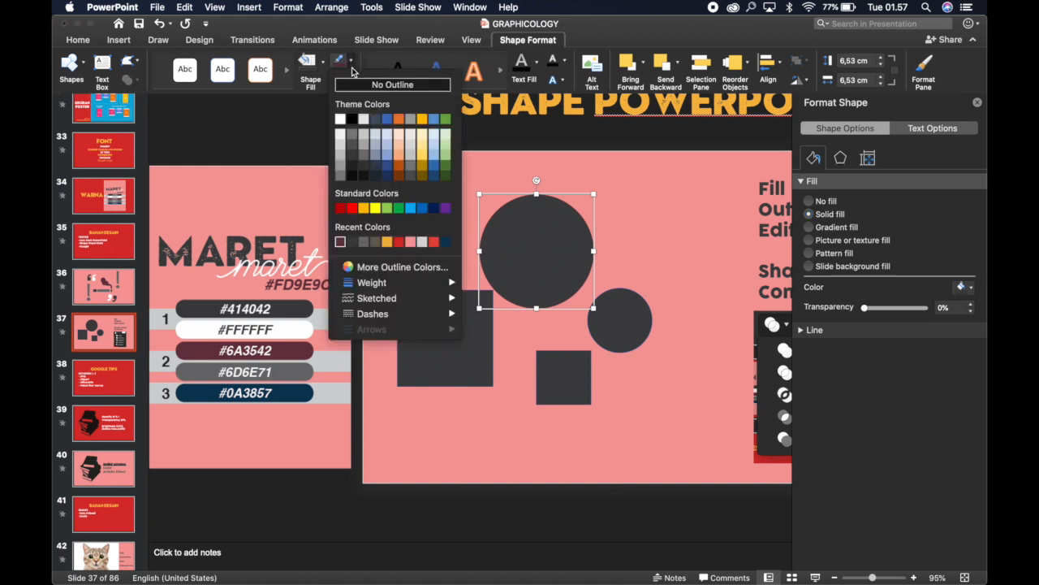
{"action": "mouse_move", "coordinate": [391, 285]}
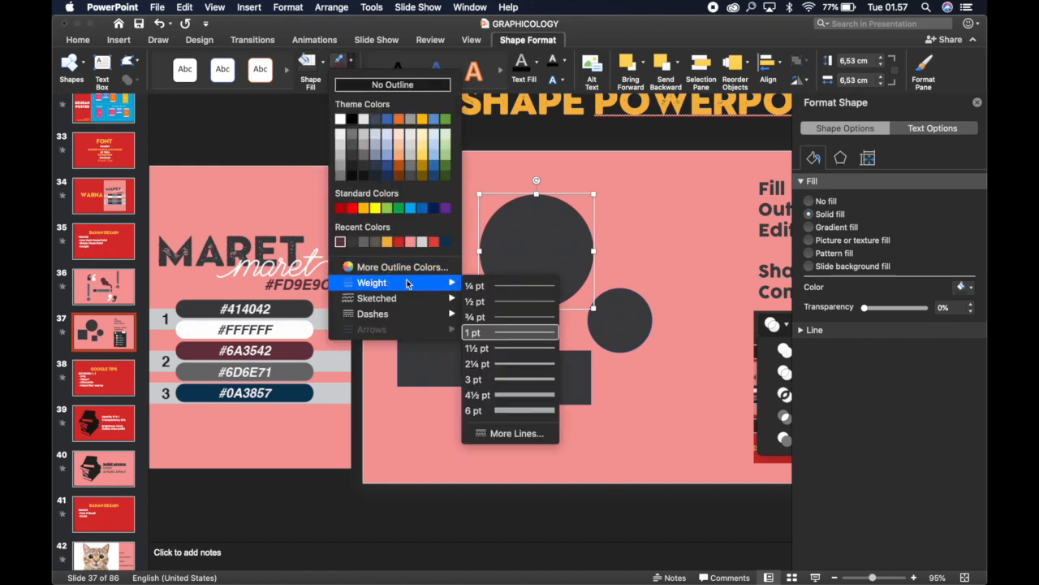
{"action": "left_click", "coordinate": [498, 395]}
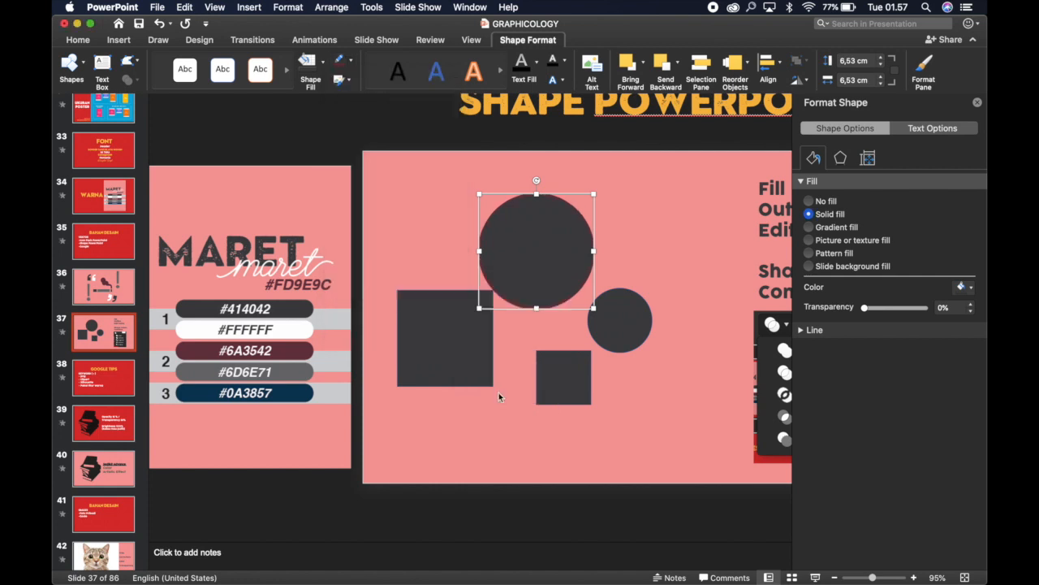
{"action": "left_click", "coordinate": [488, 432]}
Move the large square slightly down and edit its points, pulling all four sides inward to form a four-armed star
{"action": "left_click", "coordinate": [452, 341]}
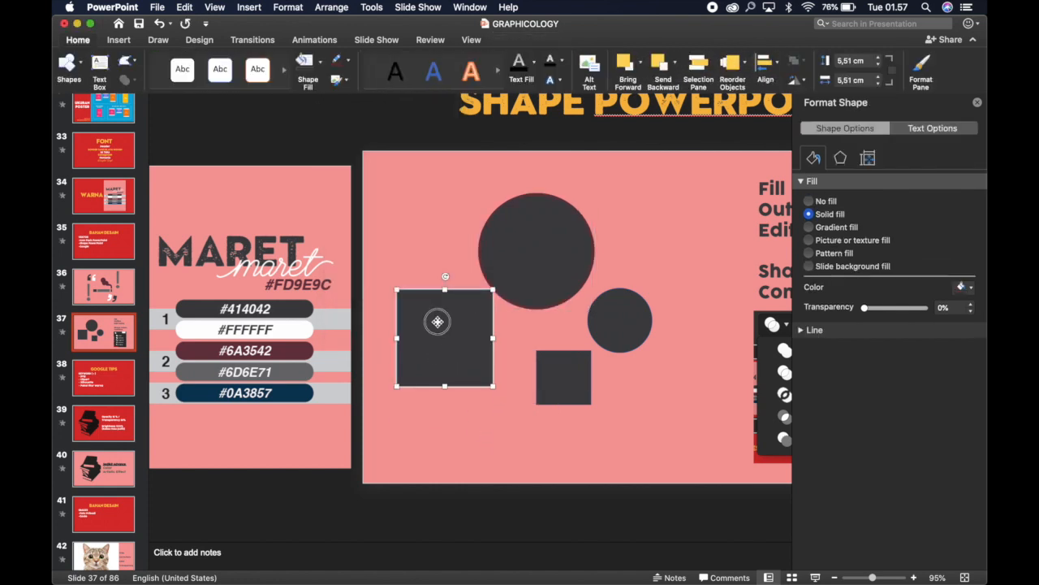
{"action": "left_click_drag", "start_coordinate": [437, 322], "coordinate": [438, 357]}
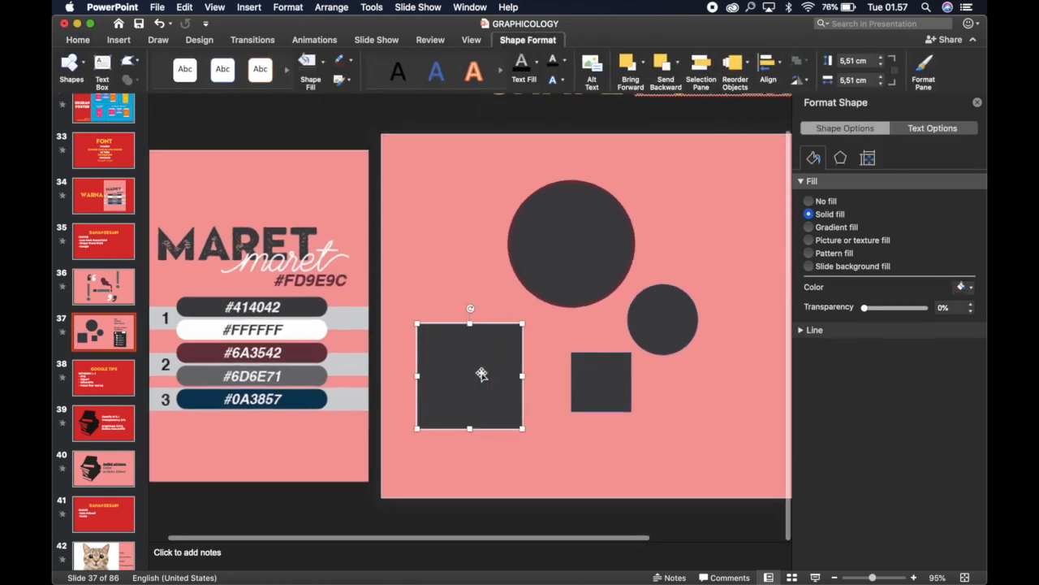
{"action": "scroll", "coordinate": [482, 373], "scroll_direction": "up", "scroll_amount": 2}
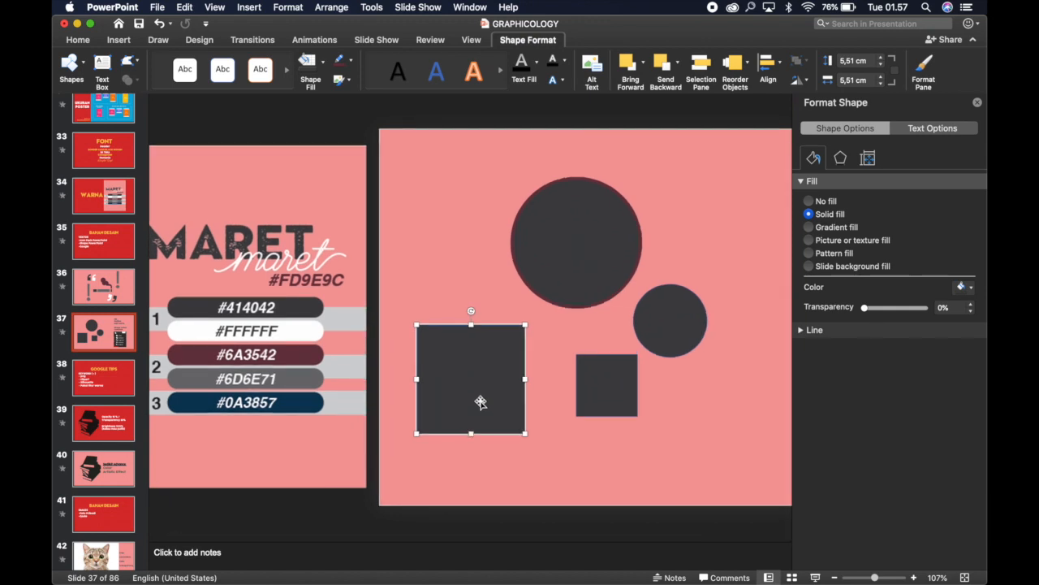
{"action": "scroll", "coordinate": [481, 401], "scroll_direction": "up", "scroll_amount": 2}
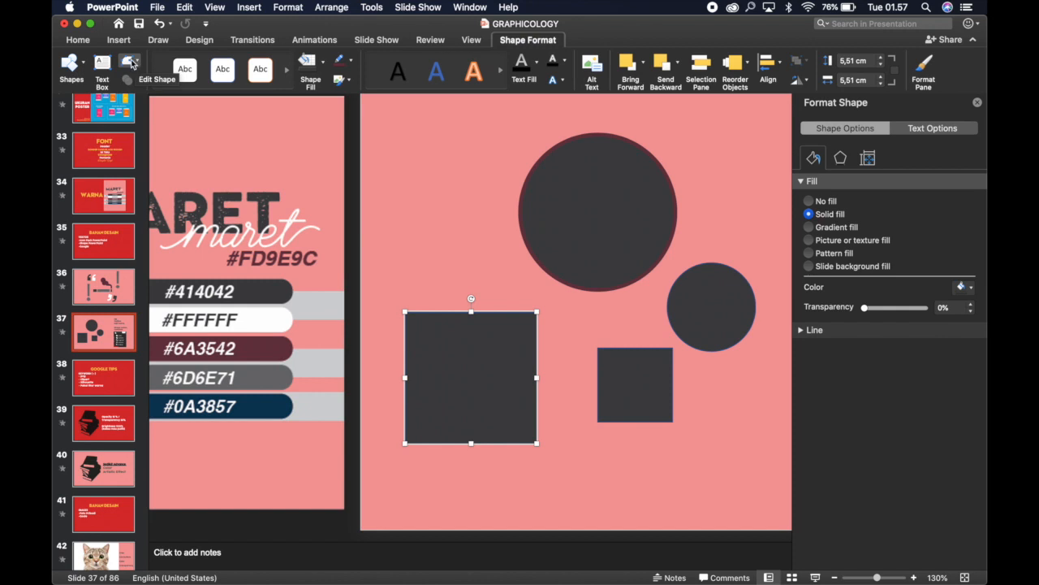
{"action": "left_click", "coordinate": [132, 64]}
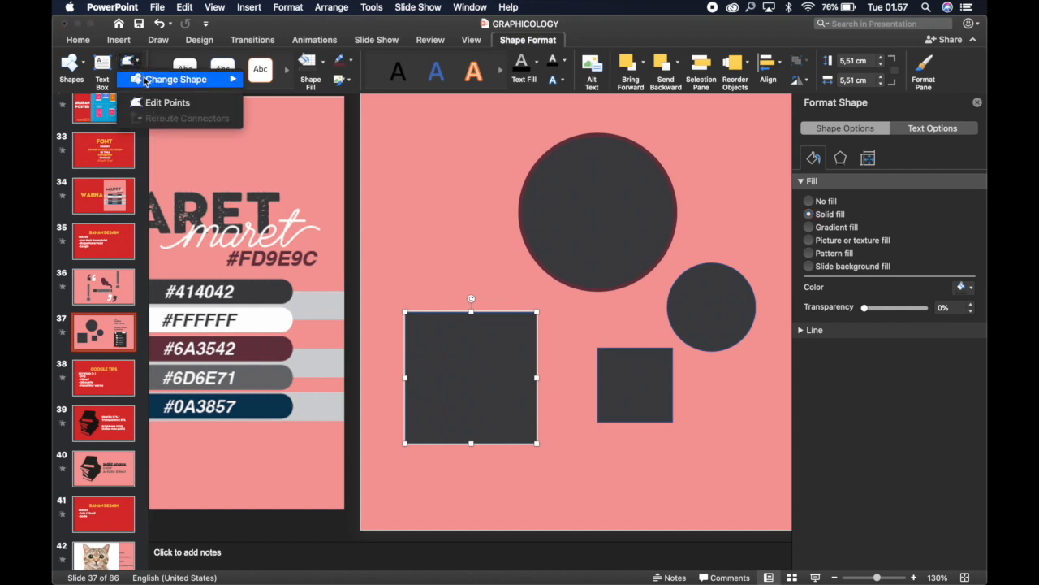
{"action": "left_click", "coordinate": [144, 107]}
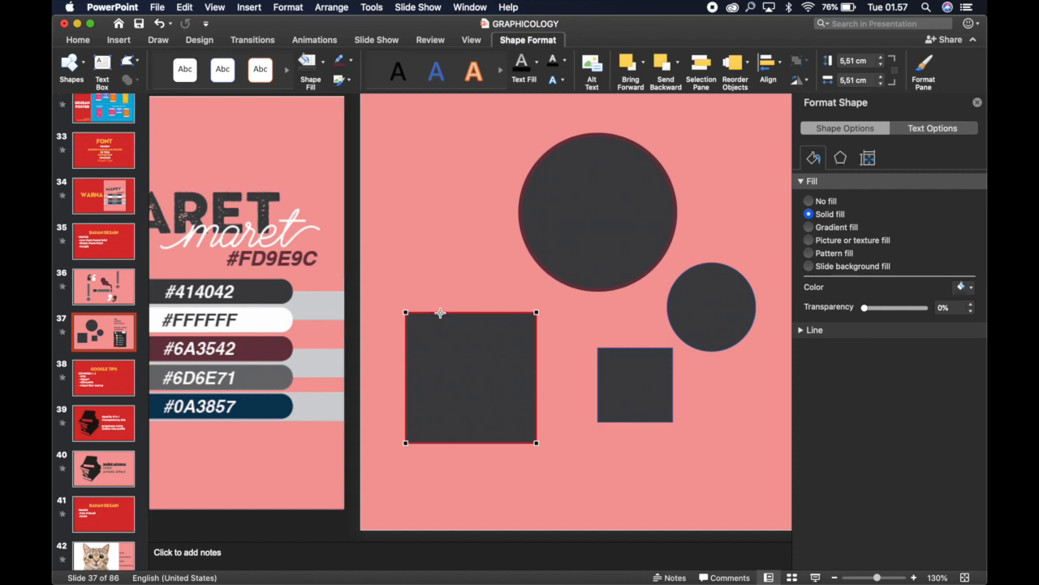
{"action": "left_click_drag", "start_coordinate": [440, 313], "coordinate": [438, 370]}
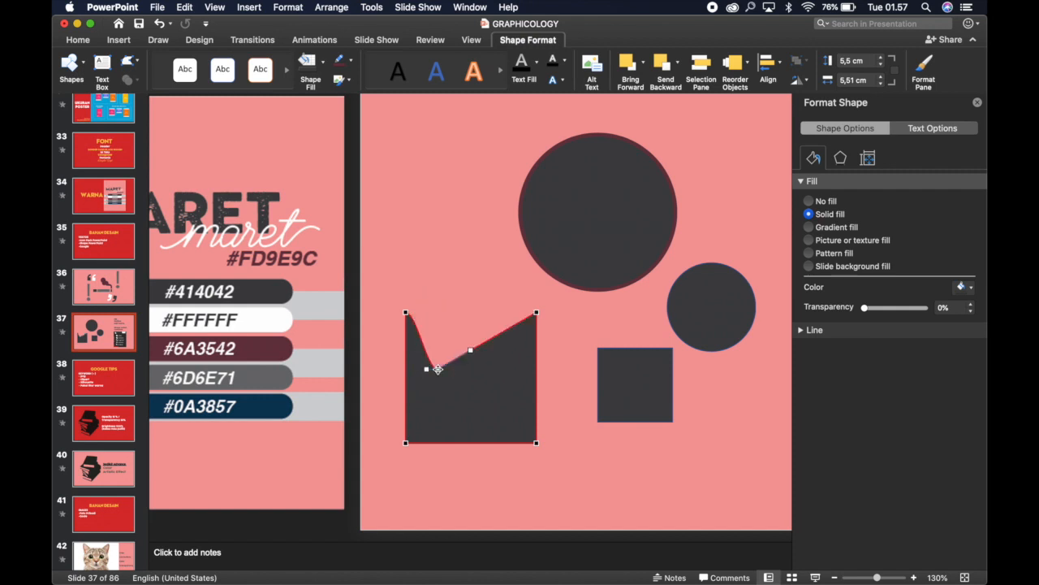
{"action": "left_click_drag", "start_coordinate": [536, 367], "coordinate": [483, 391]}
{"action": "left_click_drag", "start_coordinate": [406, 412], "coordinate": [430, 403]}
{"action": "left_click_drag", "start_coordinate": [463, 443], "coordinate": [458, 397]}
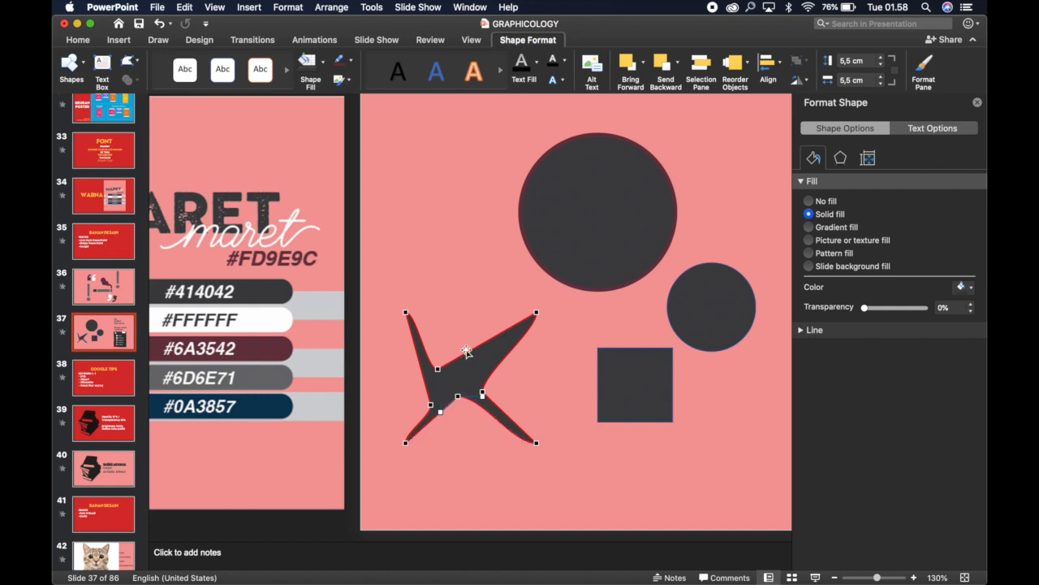
{"action": "left_click_drag", "start_coordinate": [477, 349], "coordinate": [475, 366]}
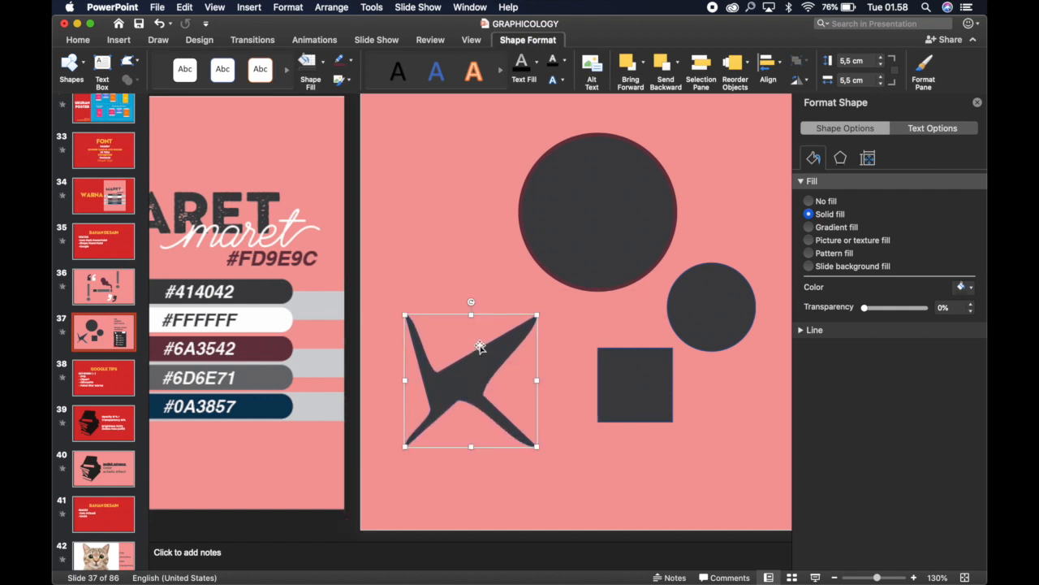
{"action": "left_click", "coordinate": [398, 239]}
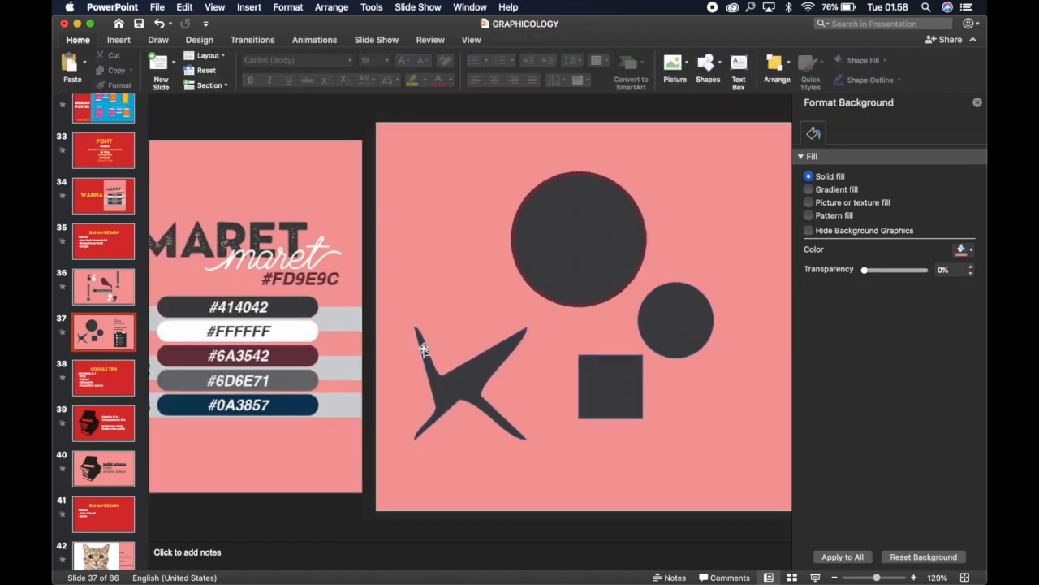
Enlarge the four-armed star and lower the large circle slightly so that it covers the star's upper right arm
{"action": "scroll", "coordinate": [398, 239], "scroll_direction": "down", "scroll_amount": 5}
{"action": "left_click", "coordinate": [280, 366]}
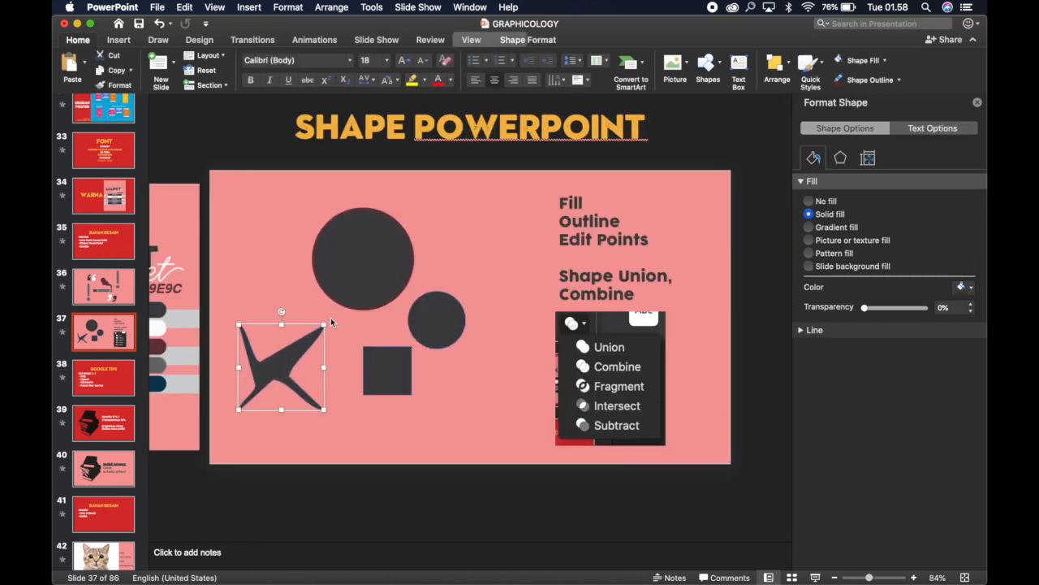
{"action": "left_click_drag", "start_coordinate": [324, 323], "coordinate": [400, 274]}
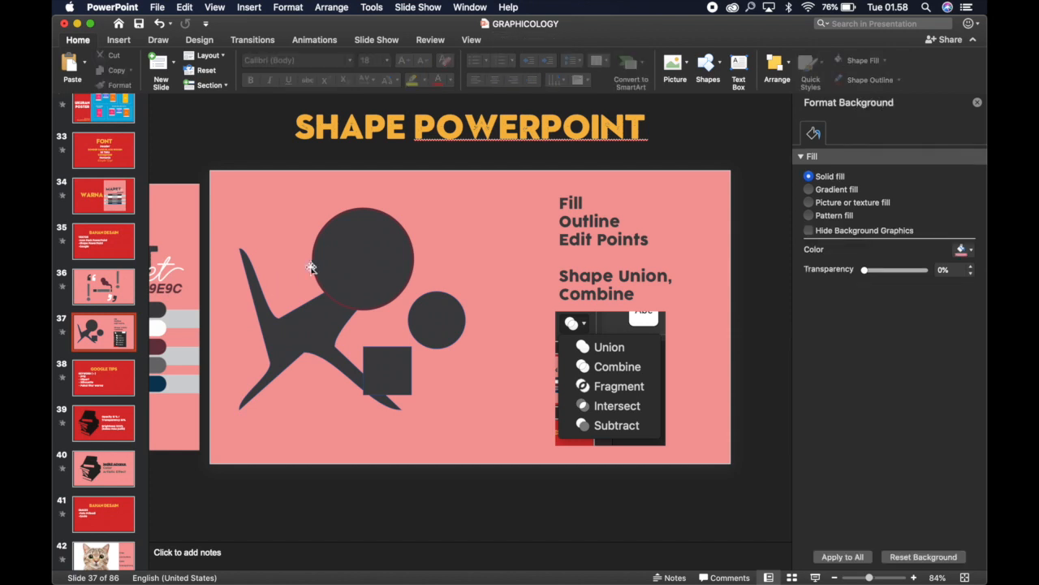
{"action": "left_click_drag", "start_coordinate": [329, 259], "coordinate": [330, 277]}
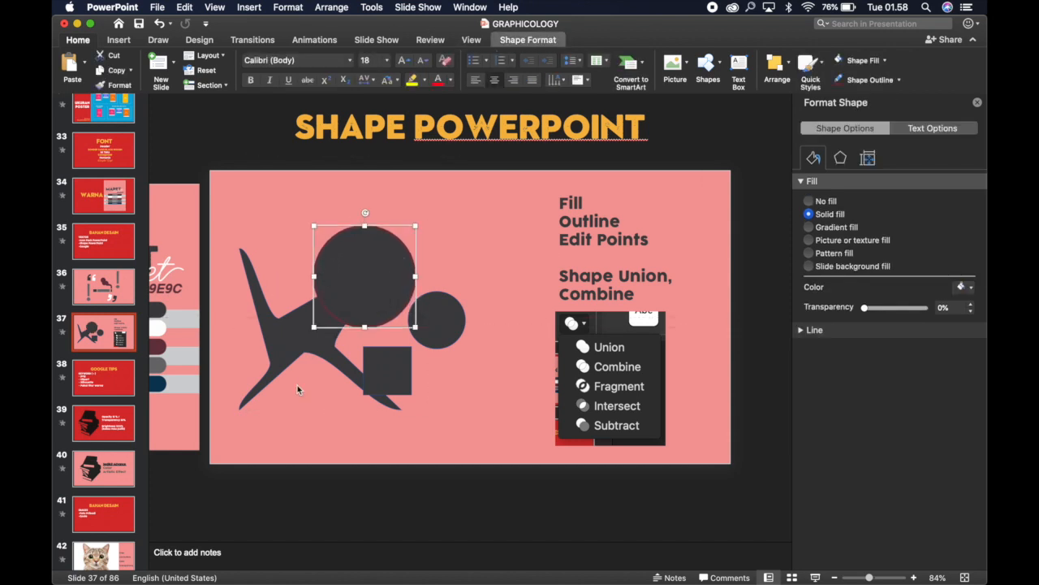
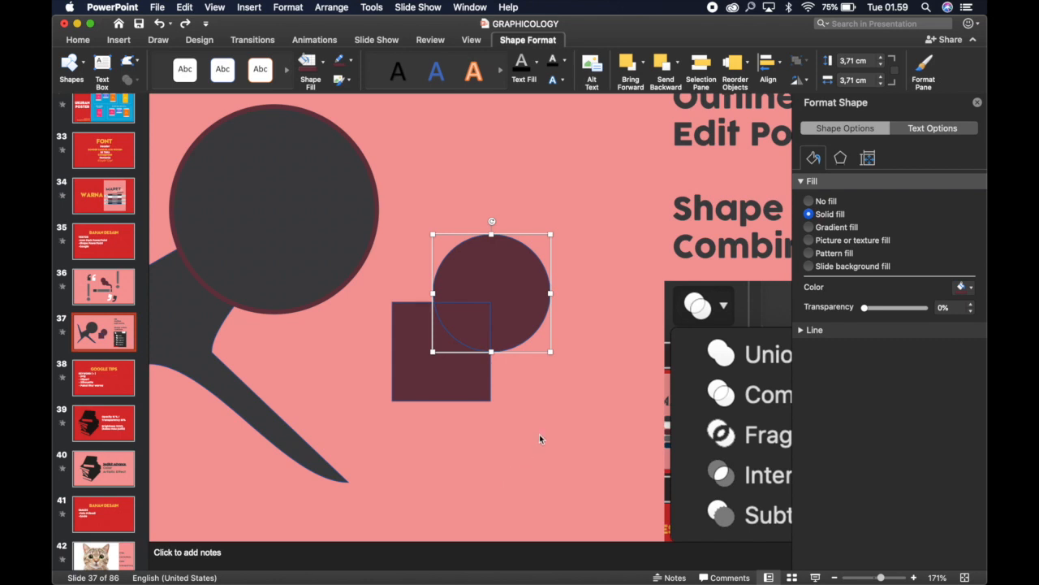
Undo the last change to the small circle overlapping the small square
{"action": "key", "text": "super+z"}
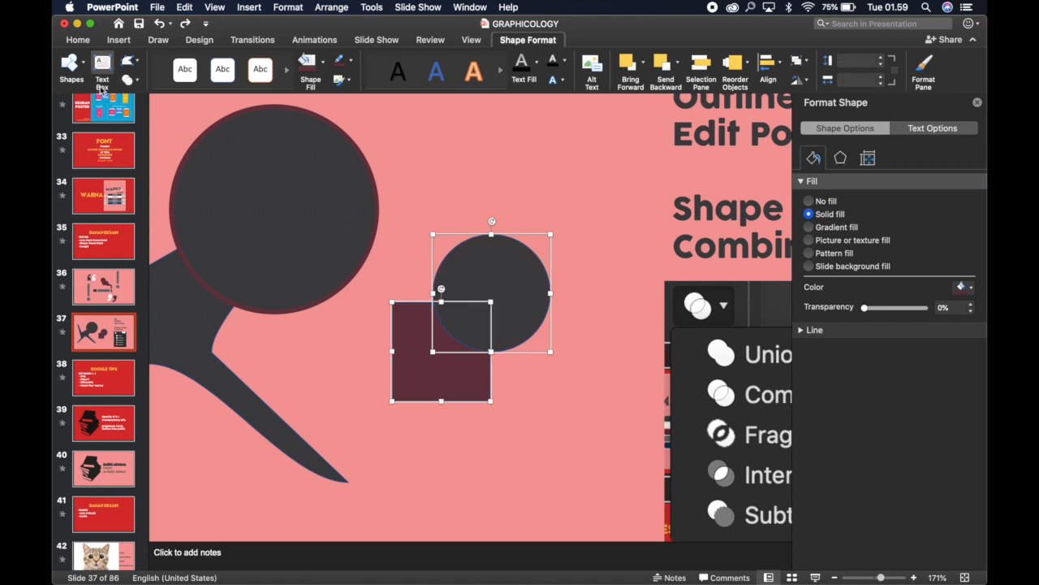
Try to merge the small maroon square and the overlapping small circle with Intersect
{"action": "left_click", "coordinate": [129, 79]}
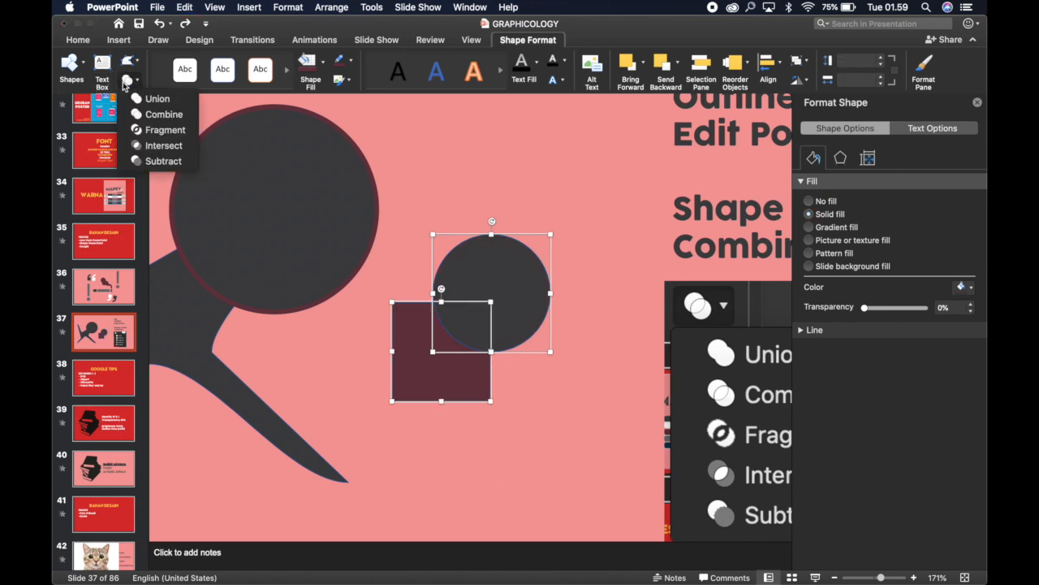
{"action": "left_click", "coordinate": [161, 146]}
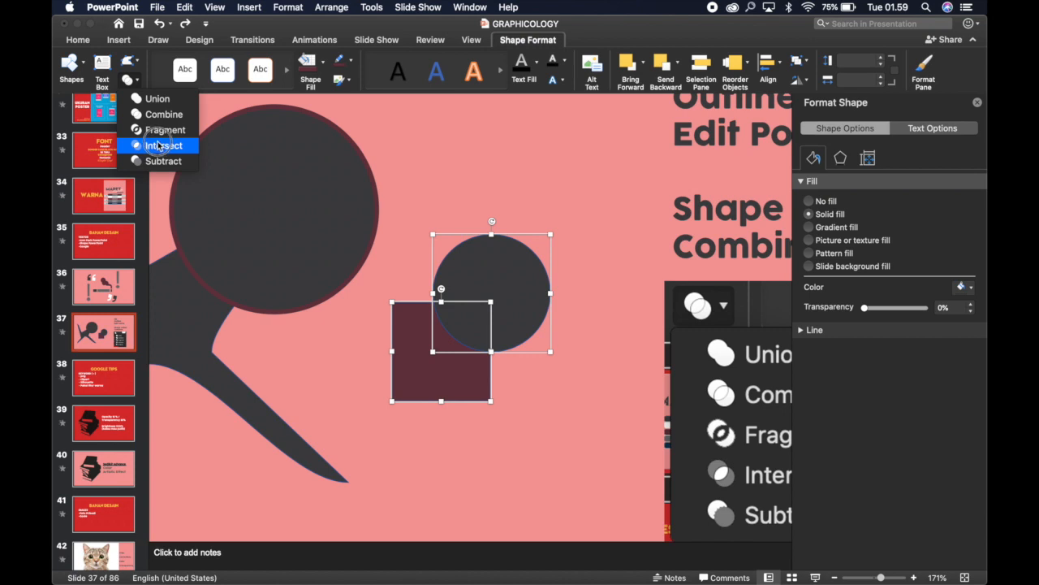
{"action": "left_click", "coordinate": [159, 146]}
{"action": "left_click", "coordinate": [421, 353]}
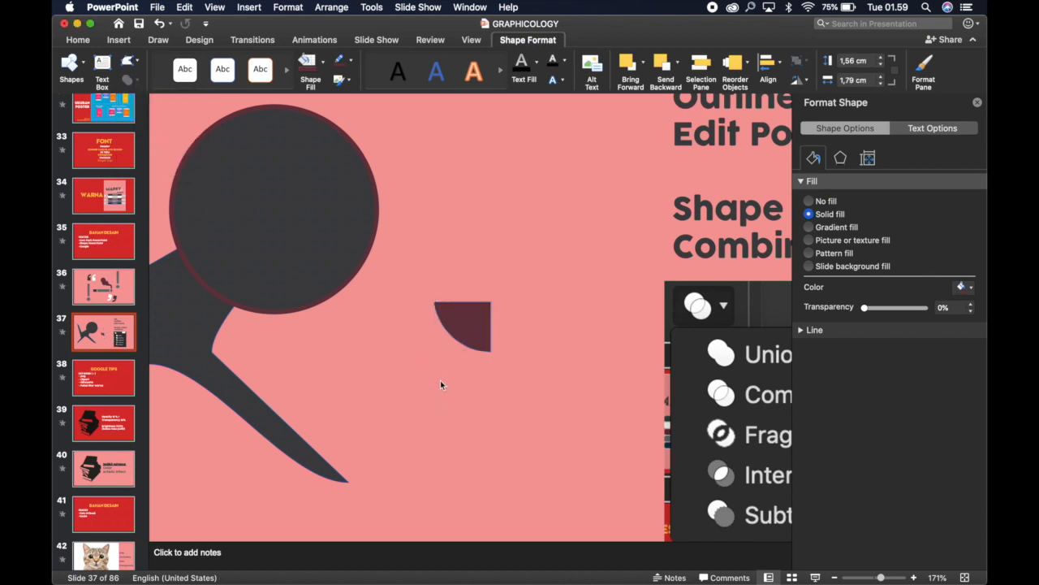
{"action": "key", "text": "super+z"}
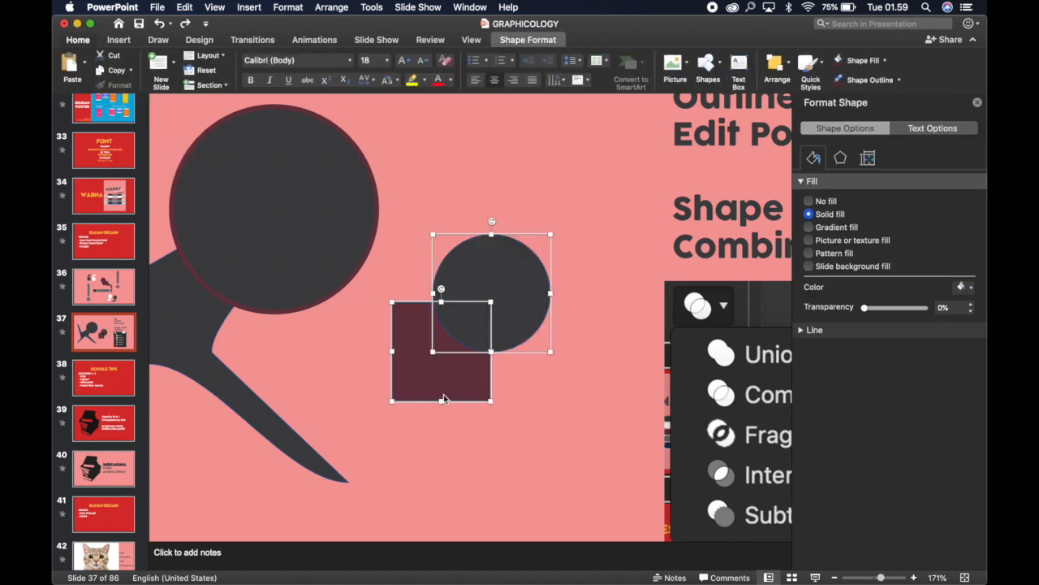
Subtract the small circle from the small maroon square, leaving a rounded notch in its corner
{"action": "left_click", "coordinate": [528, 40]}
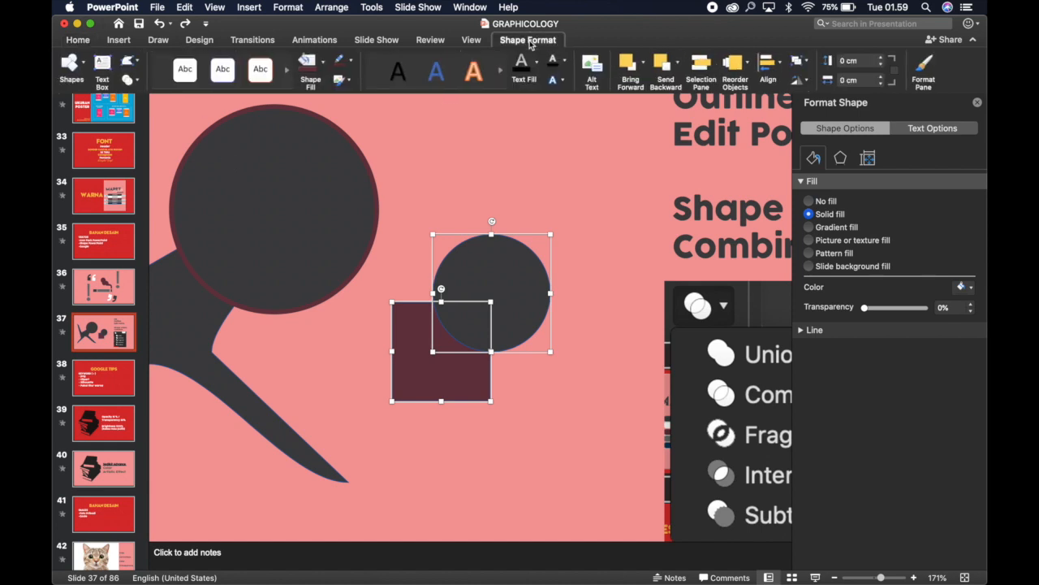
{"action": "left_click", "coordinate": [130, 80]}
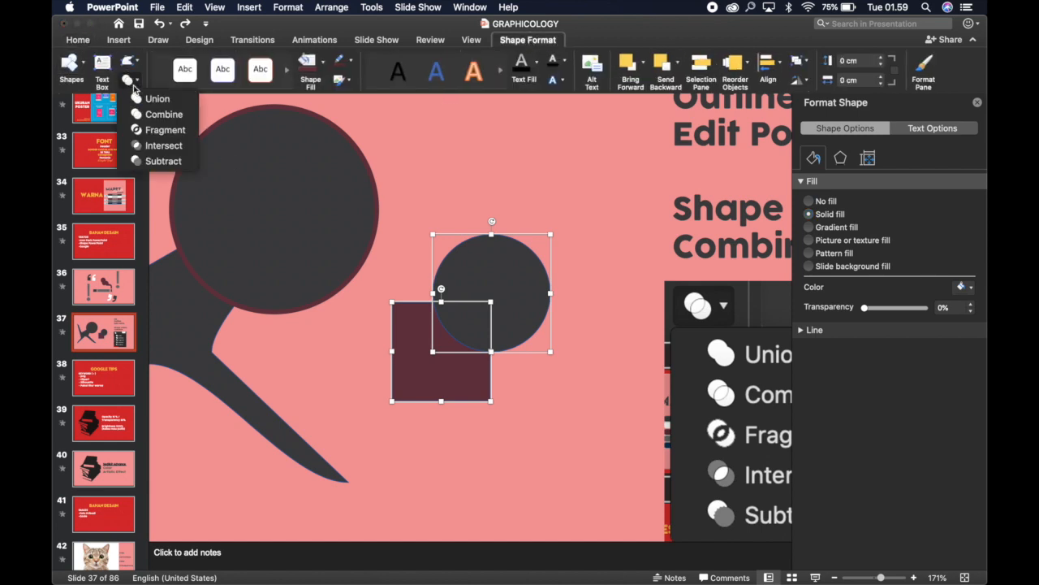
{"action": "left_click", "coordinate": [160, 160]}
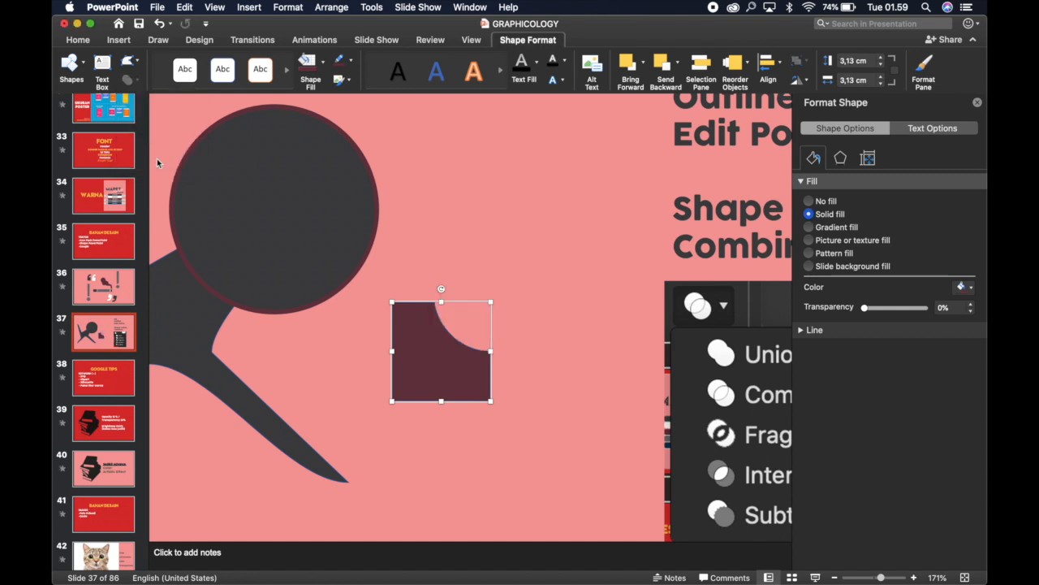
{"action": "left_click", "coordinate": [412, 414]}
{"action": "scroll", "coordinate": [412, 414], "scroll_direction": "down", "scroll_amount": 5}
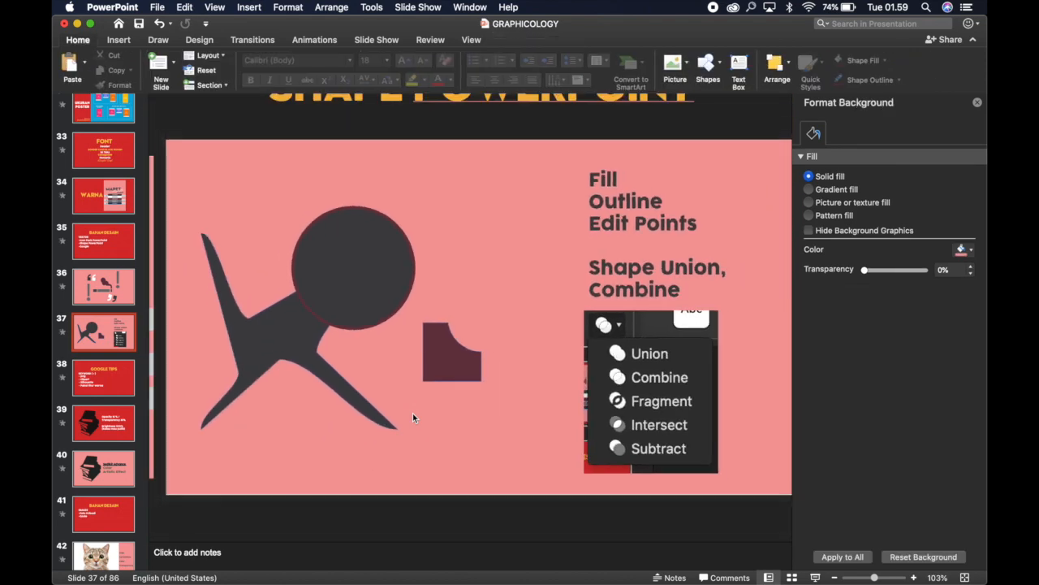
Rotate and enlarge the notched maroon square to about 5 × 5.3 cm, fitting its notch against the upper right of the large circle
{"action": "left_click", "coordinate": [431, 363]}
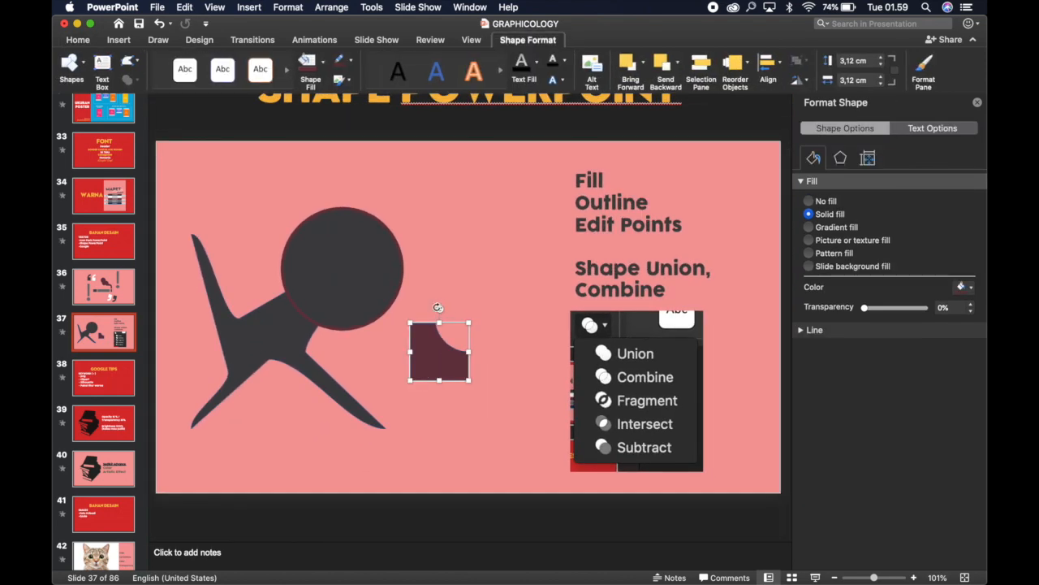
{"action": "left_click_drag", "start_coordinate": [438, 307], "coordinate": [416, 476]}
{"action": "left_click_drag", "start_coordinate": [479, 333], "coordinate": [524, 310]}
{"action": "left_click_drag", "start_coordinate": [449, 328], "coordinate": [402, 204]}
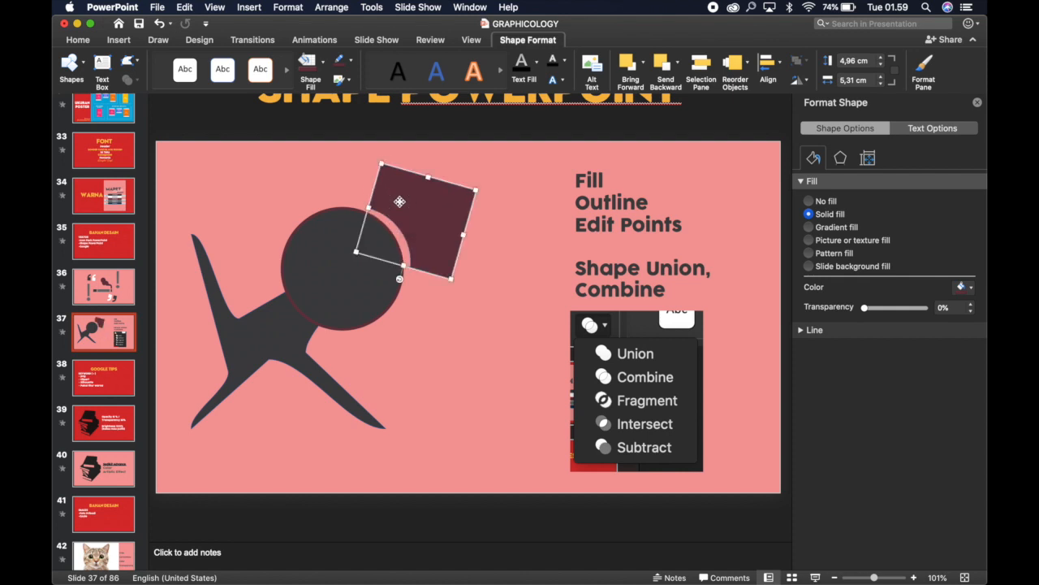
{"action": "left_click", "coordinate": [465, 379]}
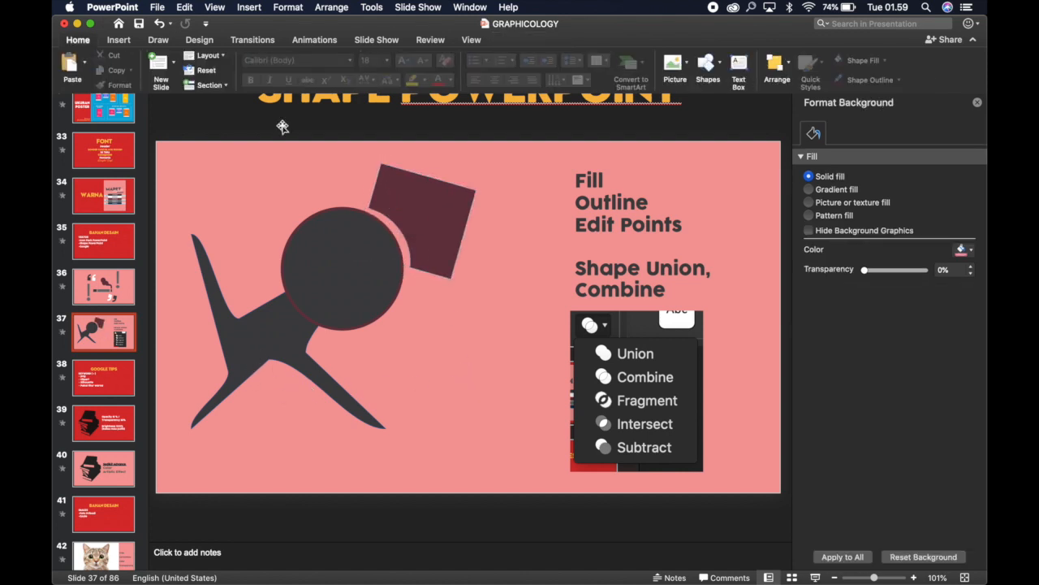
Duplicate the large dark circle below the original and shrink the copy to about 1.63 × 1.63 cm
{"action": "left_click", "coordinate": [119, 40]}
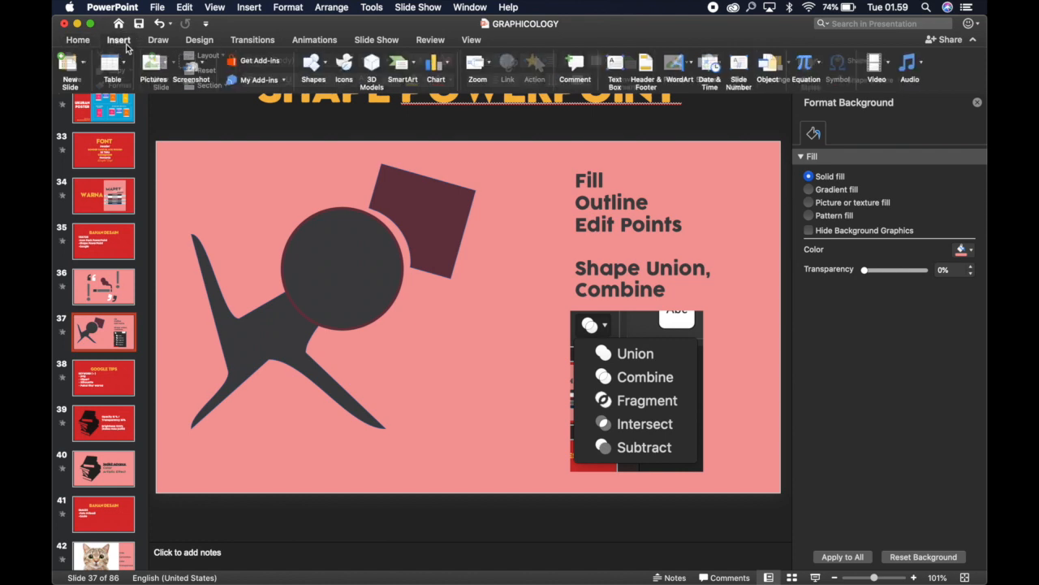
{"action": "left_click", "coordinate": [336, 267]}
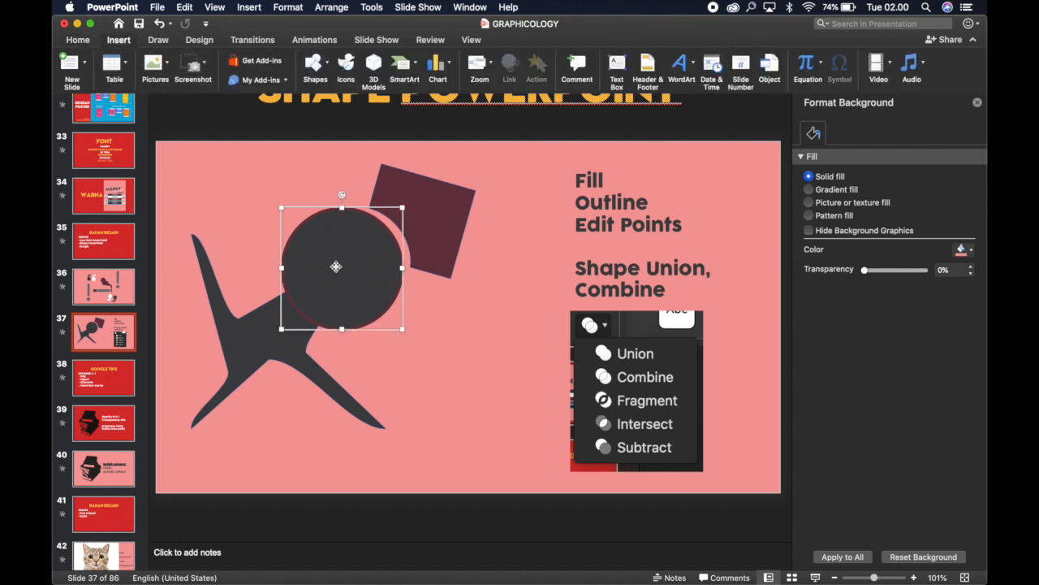
{"action": "left_click_drag", "start_coordinate": [336, 268], "coordinate": [464, 367]}
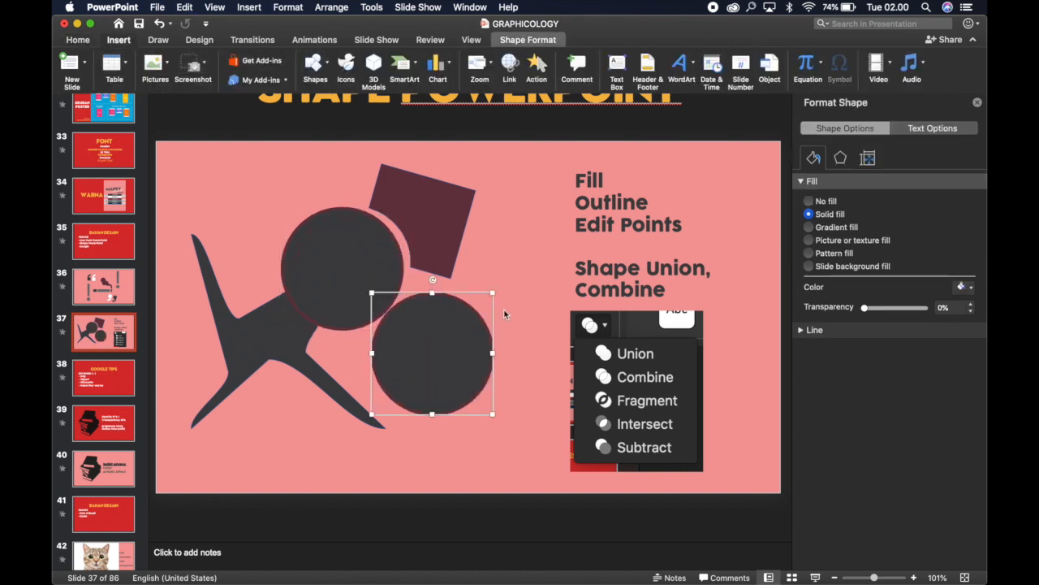
{"action": "left_click_drag", "start_coordinate": [492, 290], "coordinate": [404, 383]}
Fill the small duplicated circle with light grey
{"action": "left_click", "coordinate": [528, 40]}
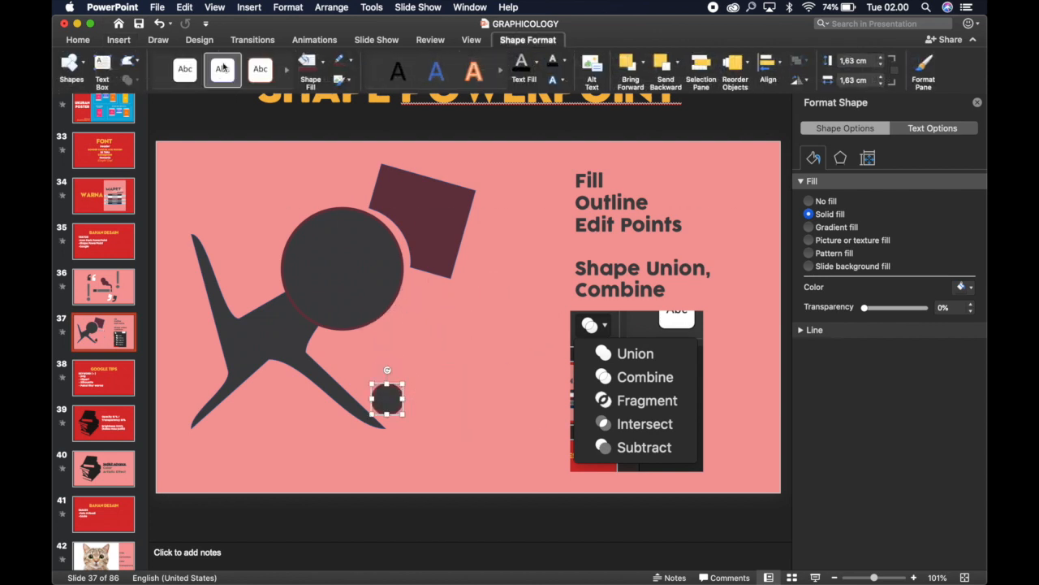
{"action": "left_click", "coordinate": [315, 64]}
{"action": "left_click", "coordinate": [330, 126]}
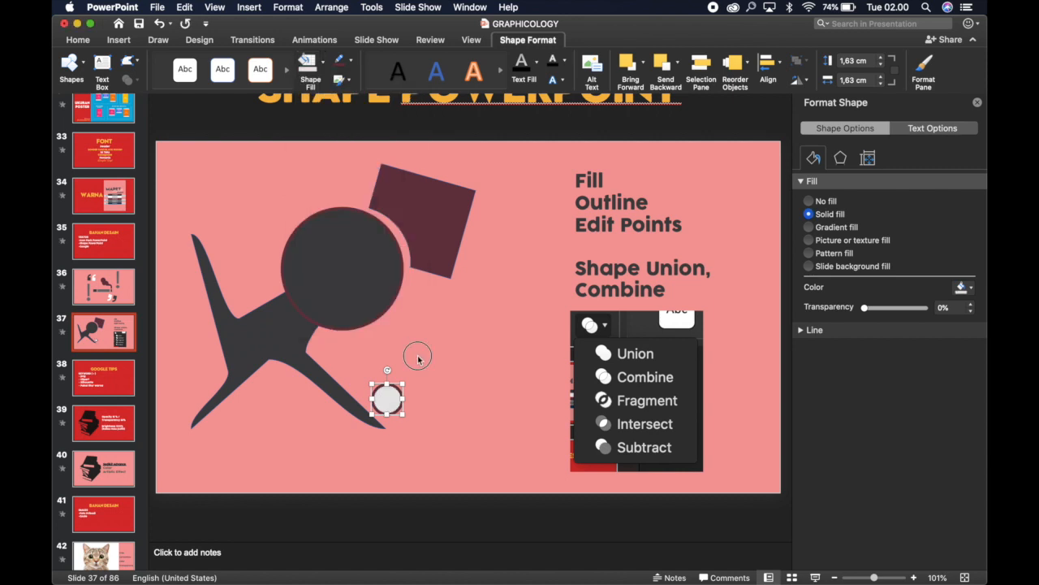
Place the small light circle and a duplicate of it on the large dark circle as two eyes, and close the formatting pane
{"action": "left_click", "coordinate": [390, 406]}
{"action": "left_click", "coordinate": [383, 387]}
{"action": "left_click_drag", "start_coordinate": [383, 388], "coordinate": [373, 279]}
{"action": "left_click", "coordinate": [450, 383]}
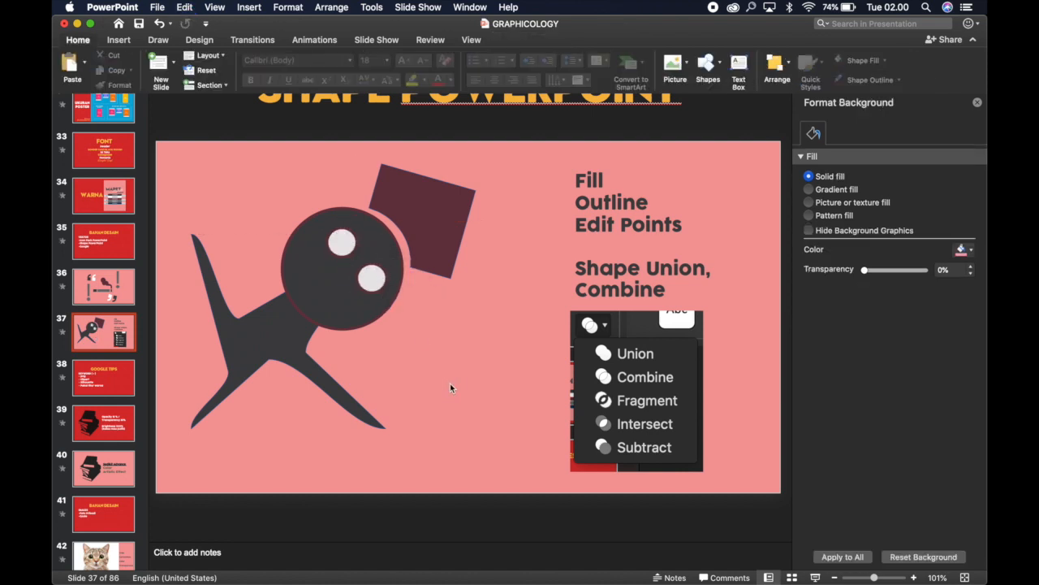
{"action": "left_click", "coordinate": [979, 103]}
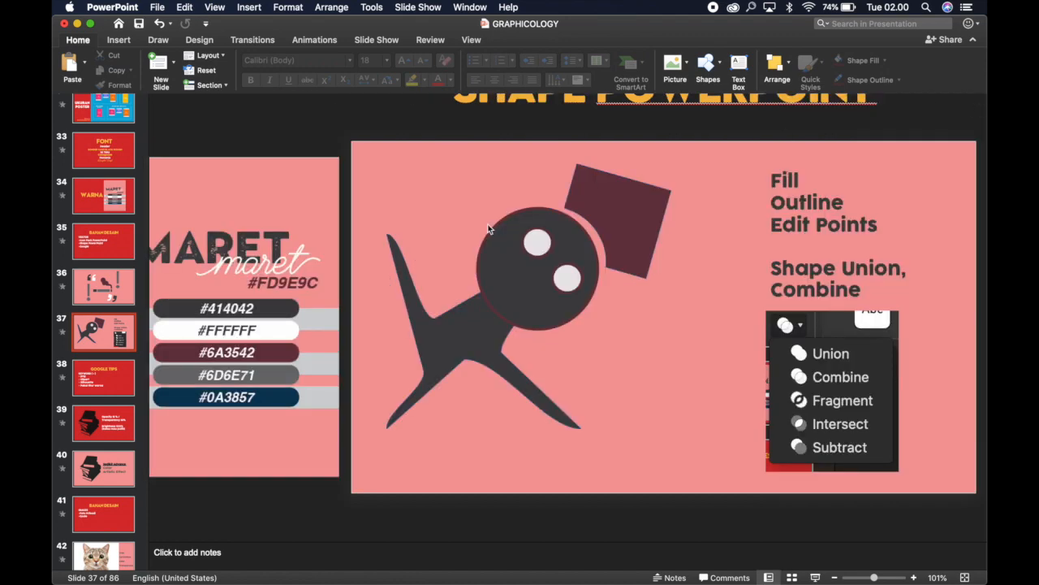
{"action": "scroll", "coordinate": [488, 224], "scroll_direction": "down", "scroll_amount": 5}
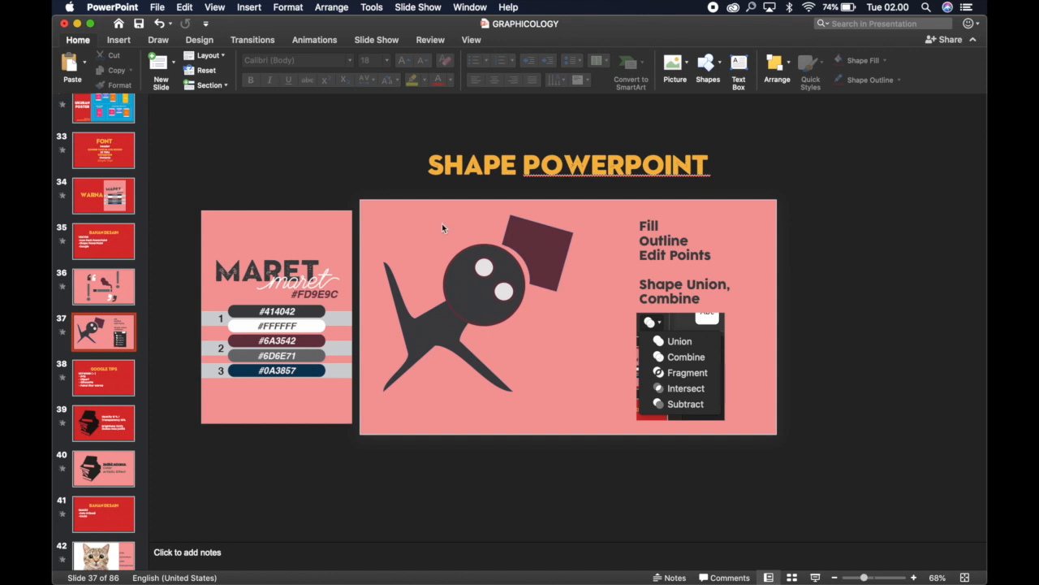
{"action": "left_click", "coordinate": [533, 254]}
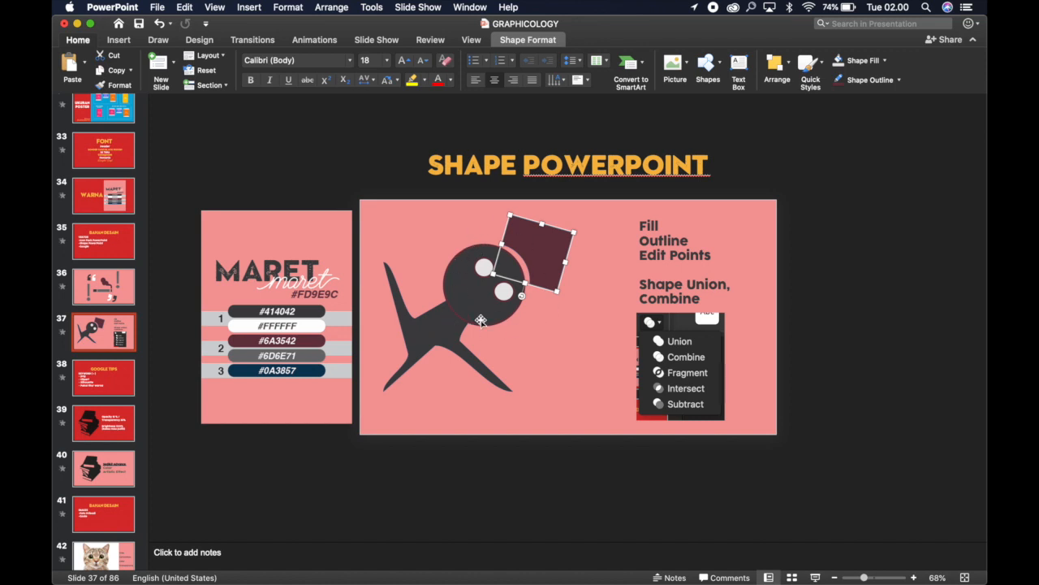
{"action": "left_click", "coordinate": [525, 360]}
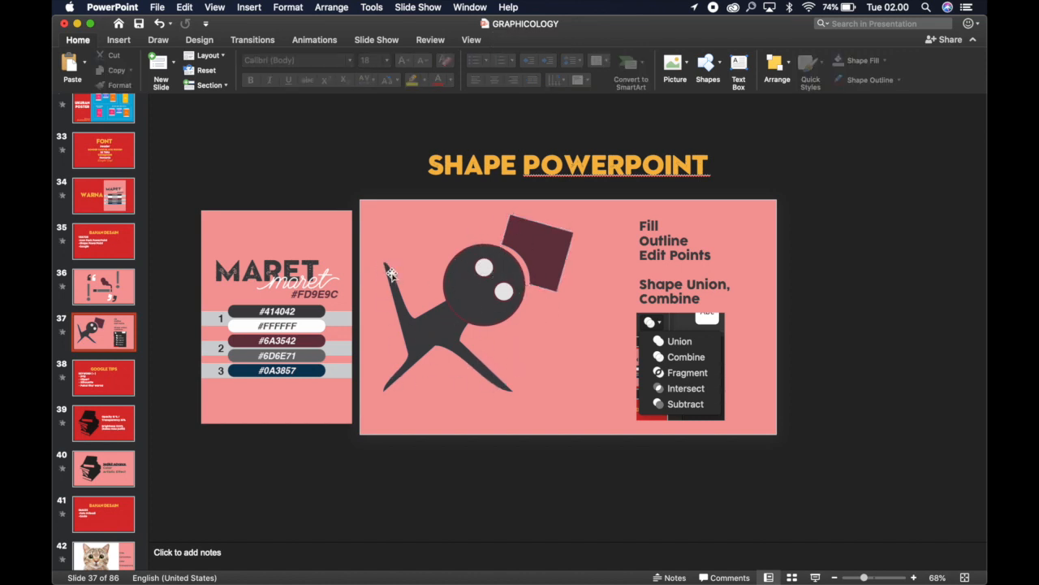
{"action": "scroll", "coordinate": [680, 298], "scroll_direction": "up", "scroll_amount": 3}
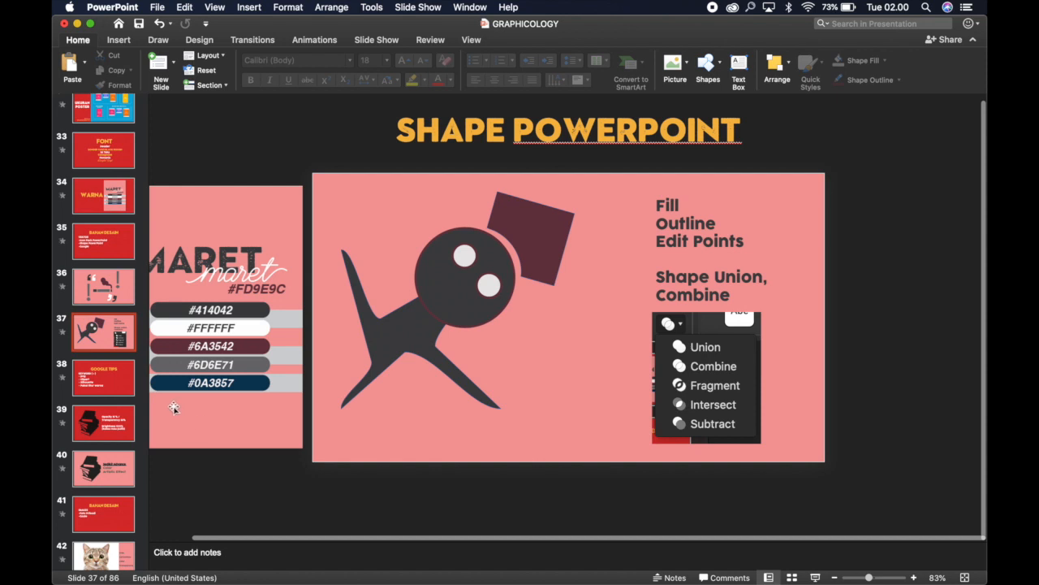
Open slide 38, "GOOGLE TIPS", and highlight the Clipart and Silhouette entries in its keyword list
{"action": "left_click", "coordinate": [119, 388]}
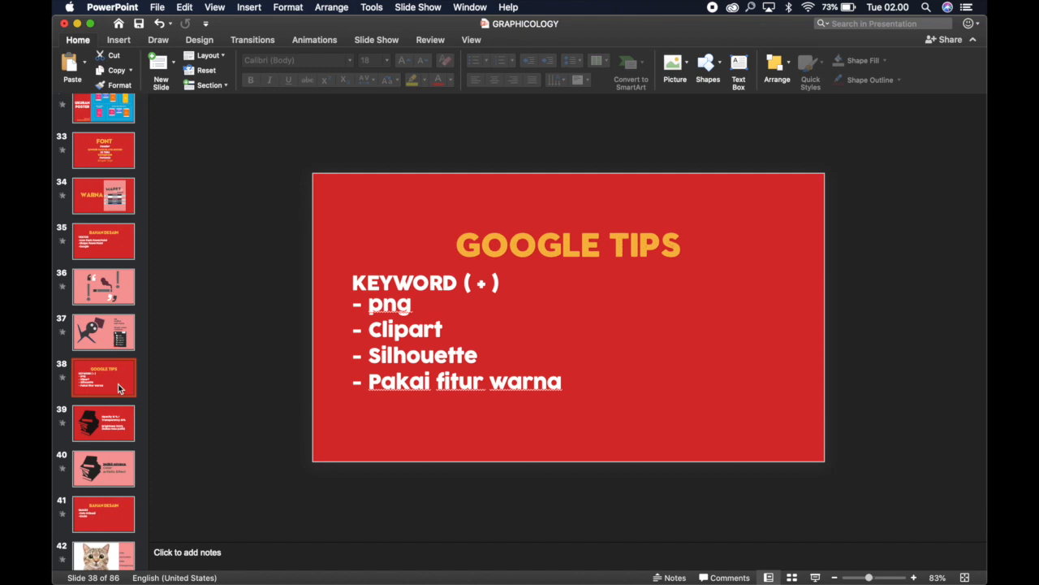
{"action": "scroll", "coordinate": [403, 311], "scroll_direction": "up", "scroll_amount": 3}
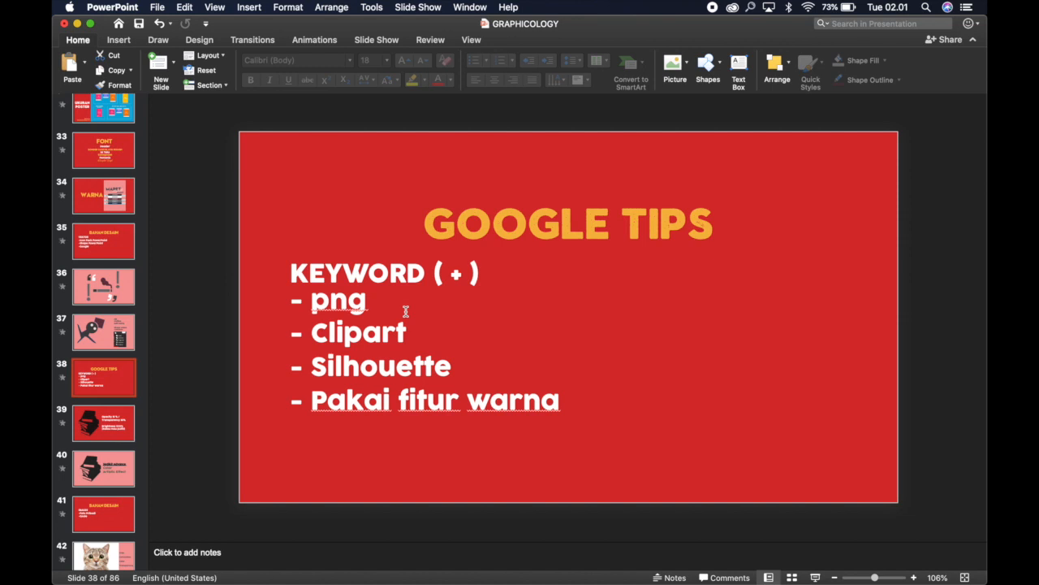
{"action": "left_click", "coordinate": [367, 298]}
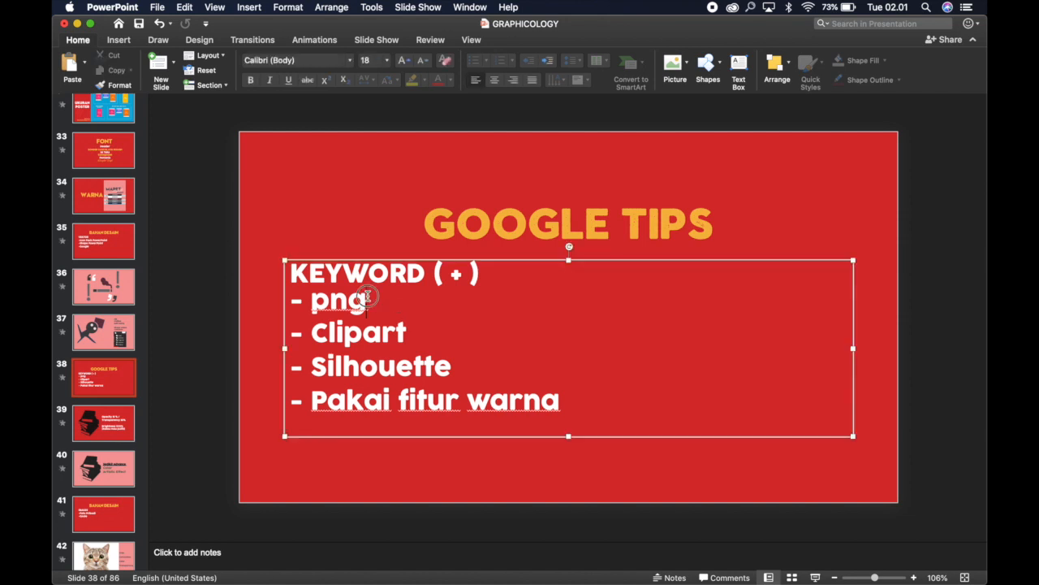
{"action": "double_click", "coordinate": [364, 297]}
{"action": "left_click_drag", "start_coordinate": [416, 333], "coordinate": [325, 341]}
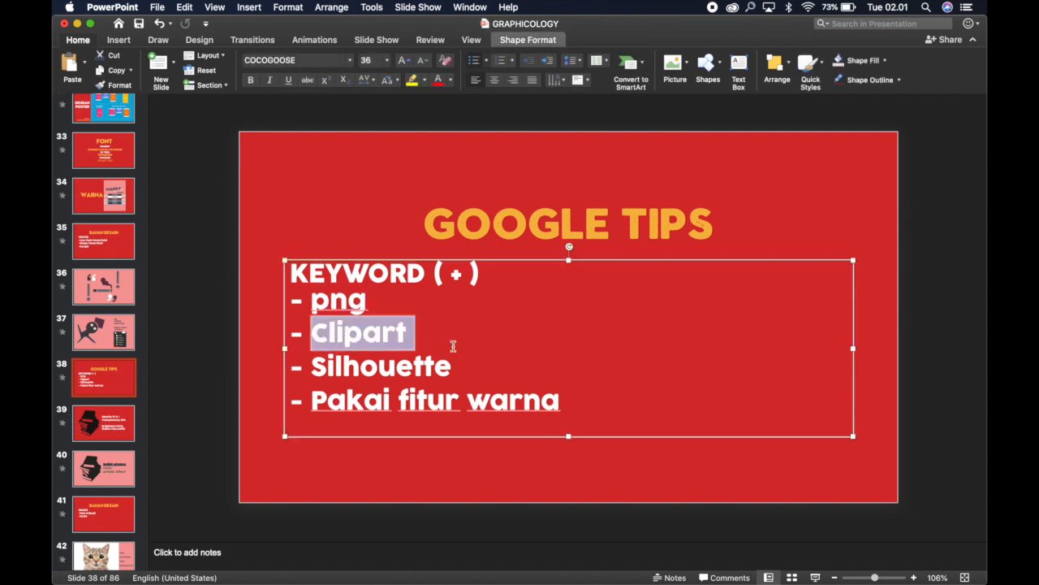
{"action": "left_click_drag", "start_coordinate": [468, 365], "coordinate": [348, 369]}
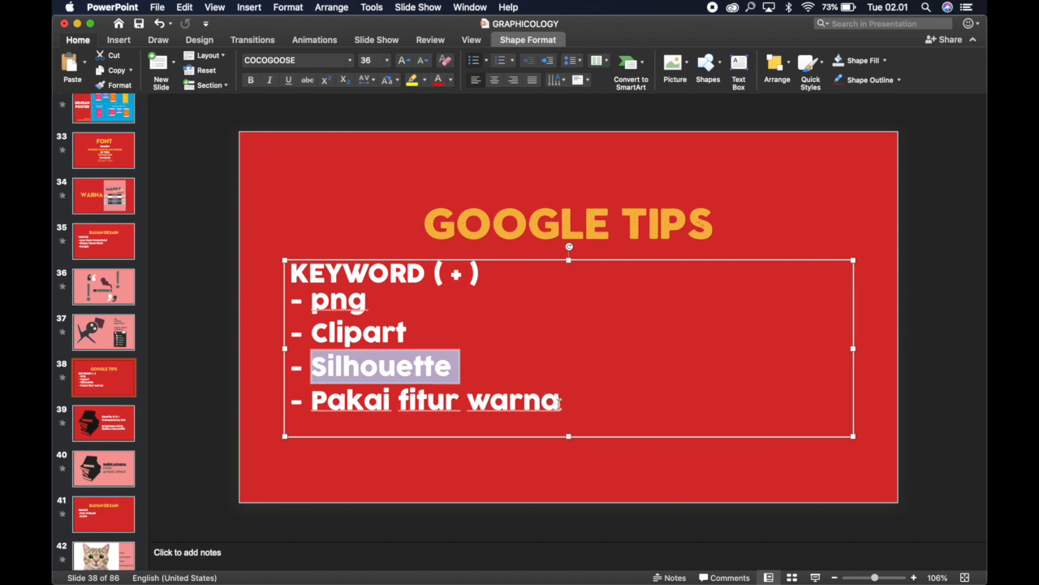
Switch to Chrome and run a Google image search for "books"
{"action": "key", "text": "ctrl+Up"}
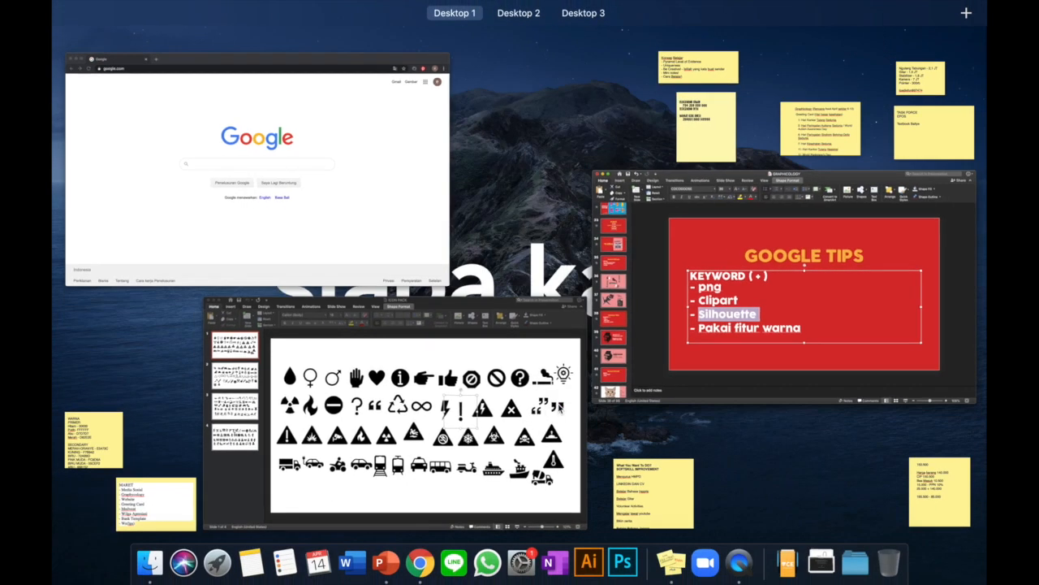
{"action": "left_click", "coordinate": [357, 235]}
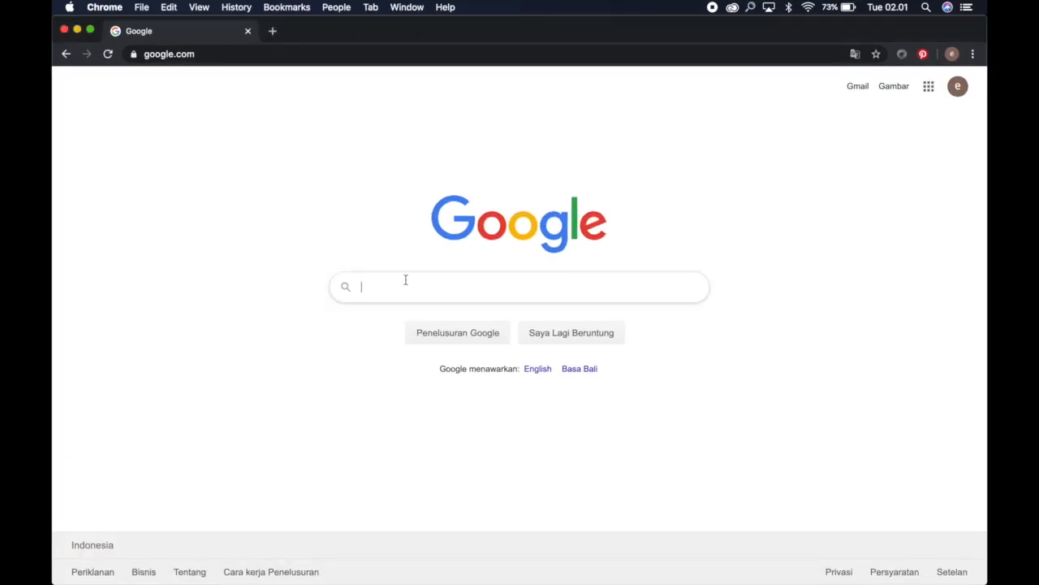
{"action": "type", "text": "books"}
{"action": "key", "text": "Return"}
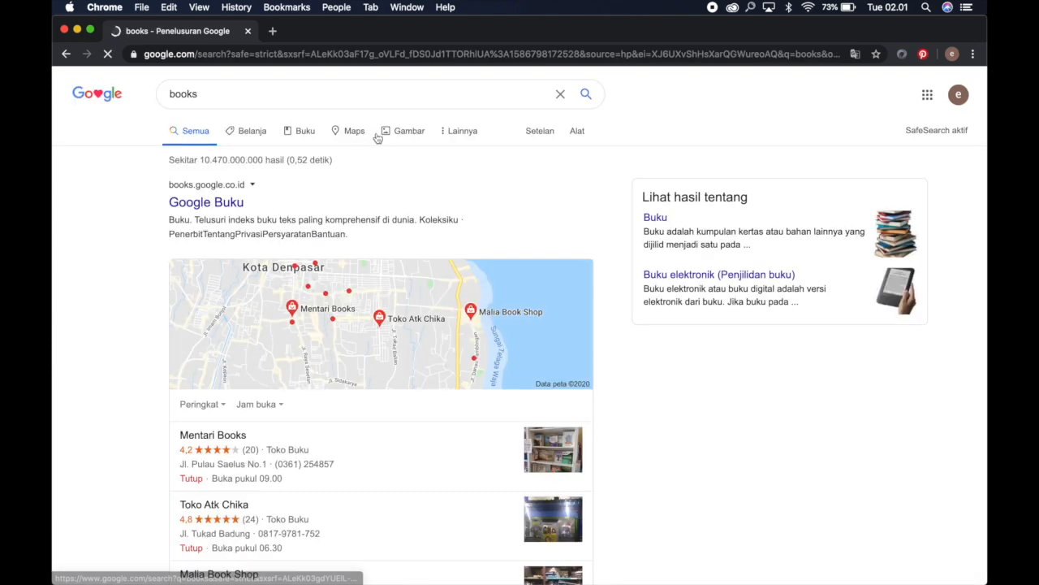
{"action": "left_click", "coordinate": [390, 135]}
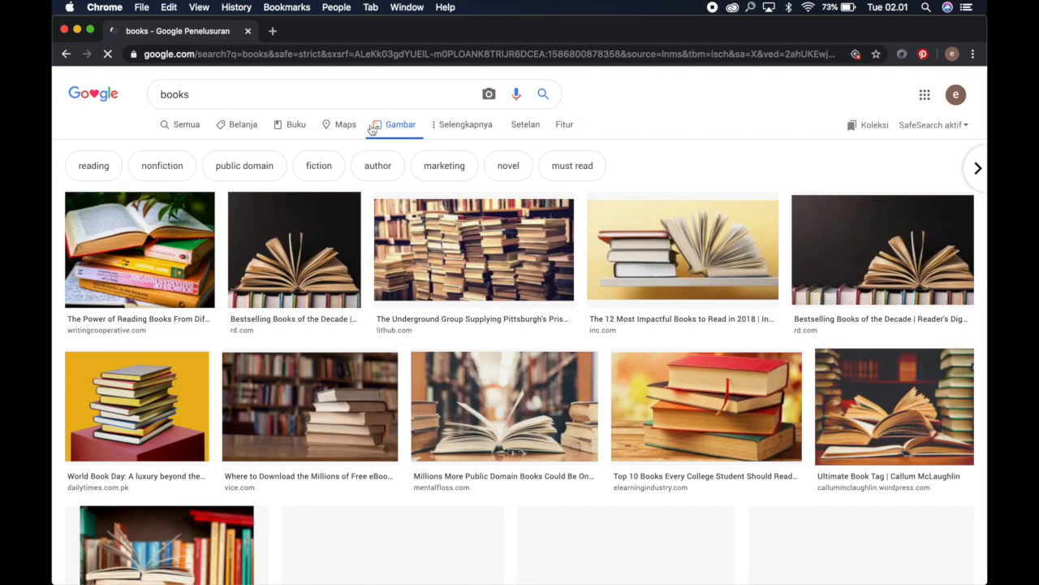
Refine the image search to "books png" and preview the pngitem clip art of three stacked books
{"action": "left_click", "coordinate": [318, 95]}
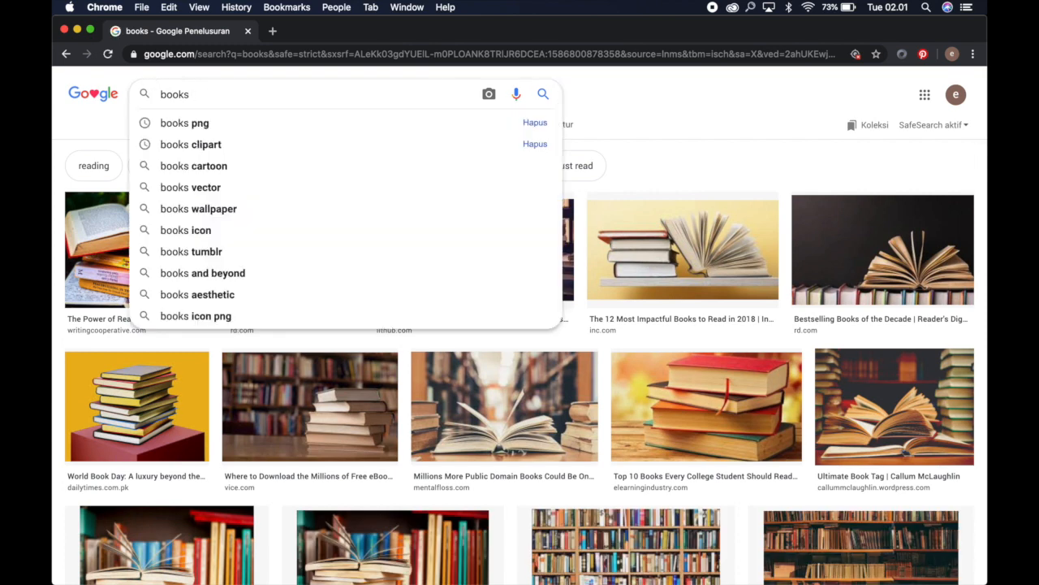
{"action": "type", "text": "png"}
{"action": "key", "text": "Return"}
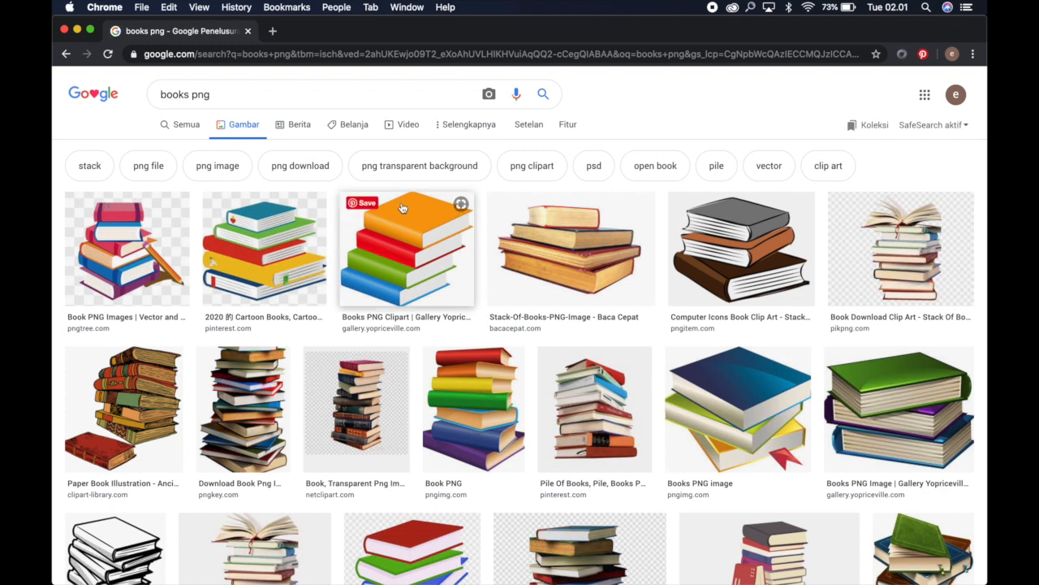
{"action": "left_click", "coordinate": [733, 242]}
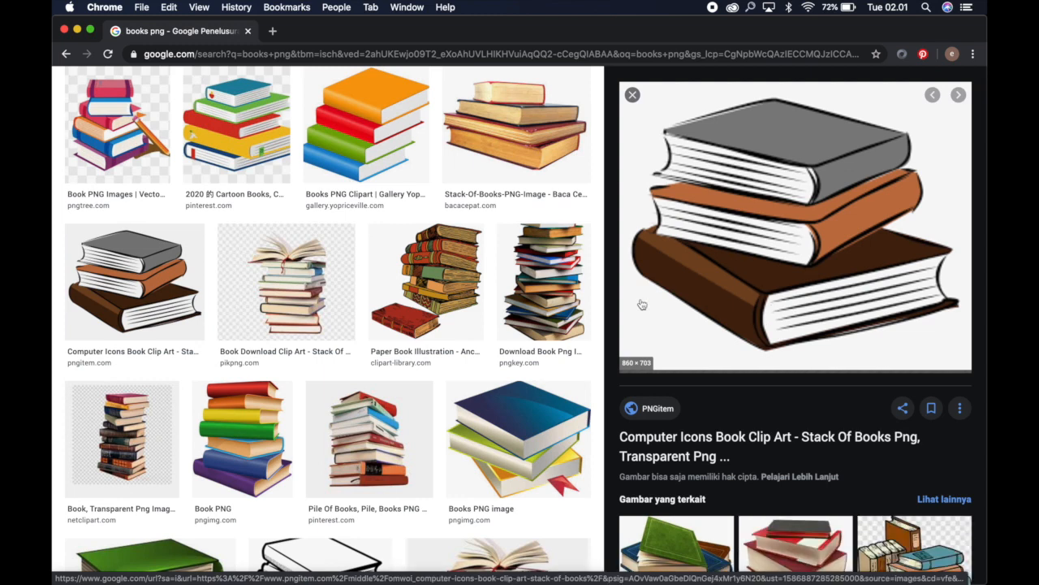
{"action": "scroll", "coordinate": [641, 305], "scroll_direction": "up", "scroll_amount": 3}
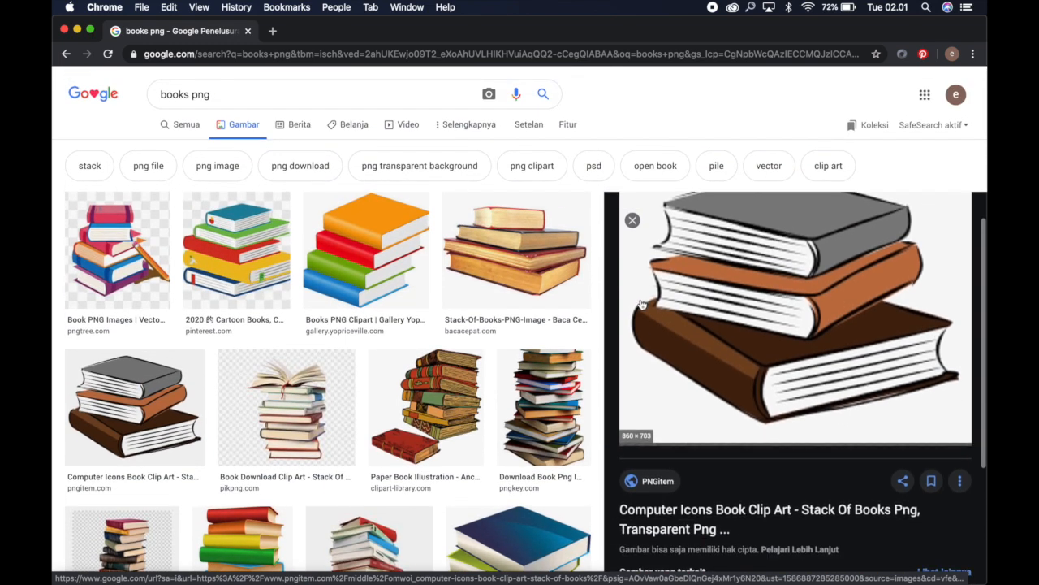
{"action": "scroll", "coordinate": [679, 367], "scroll_direction": "up", "scroll_amount": 2}
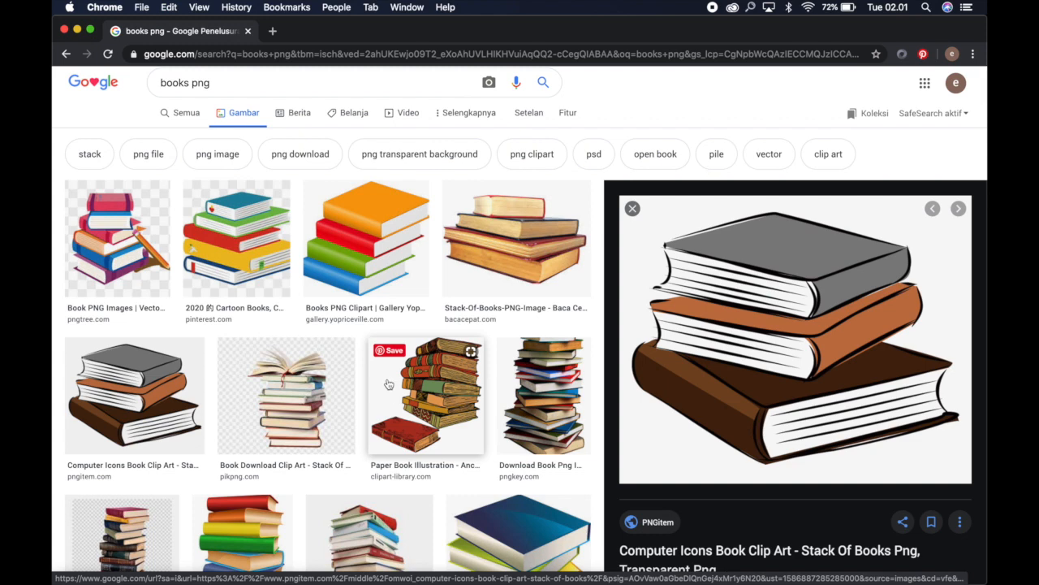
Preview the "Paper Book Illustration" result from clipart-library.com and copy its image
{"action": "left_click", "coordinate": [388, 383]}
{"action": "scroll", "coordinate": [525, 384], "scroll_direction": "up", "scroll_amount": 3}
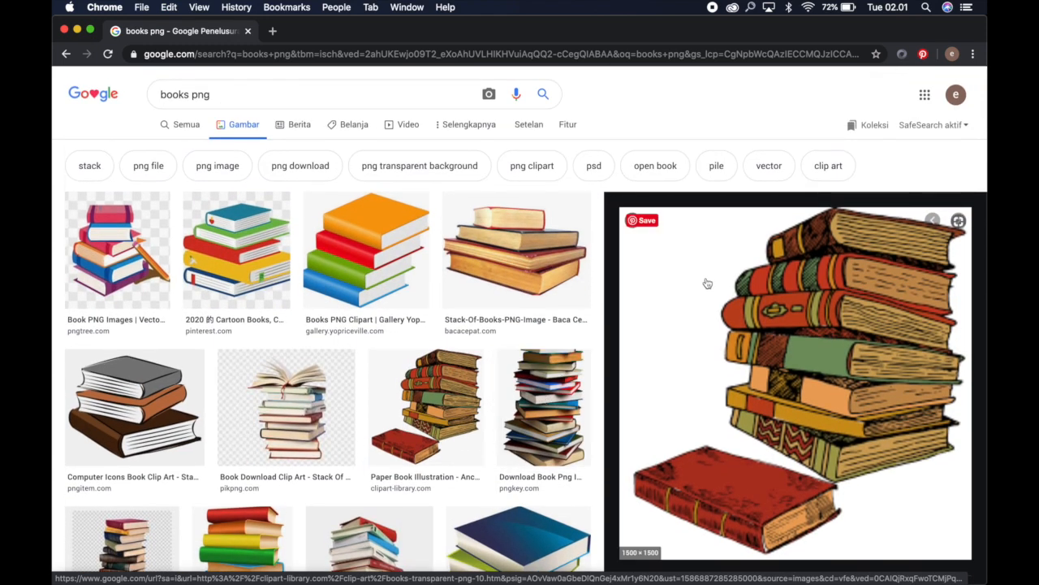
{"action": "right_click", "coordinate": [763, 400]}
{"action": "left_click", "coordinate": [767, 486]}
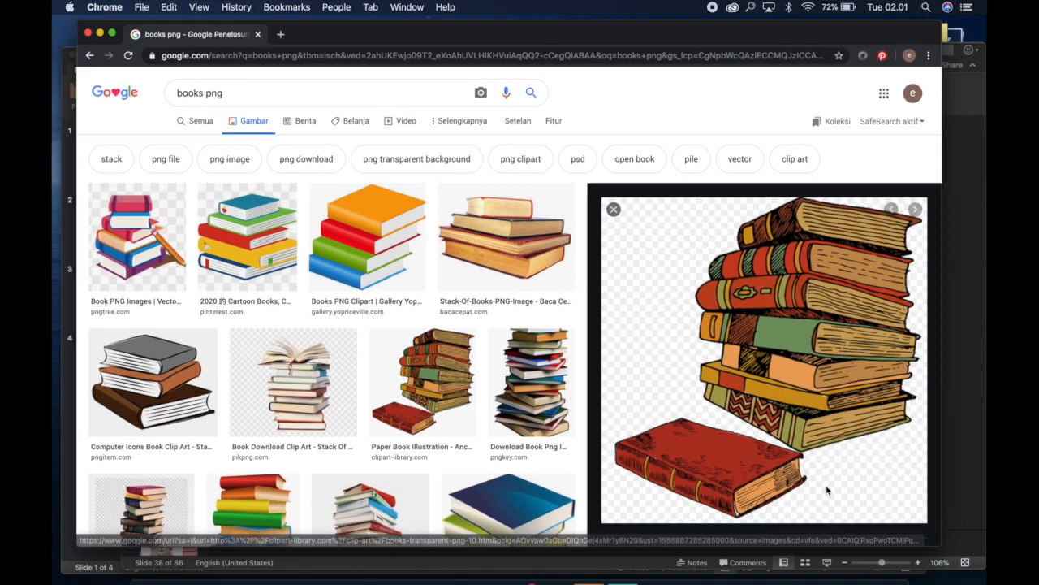
Switch to the GRAPHICOLOGY presentation, paste the copied book illustration on slide 38 and place it beside the keyword list
{"action": "key", "text": "ctrl+Up"}
{"action": "left_click", "coordinate": [707, 390]}
{"action": "left_click", "coordinate": [249, 216]}
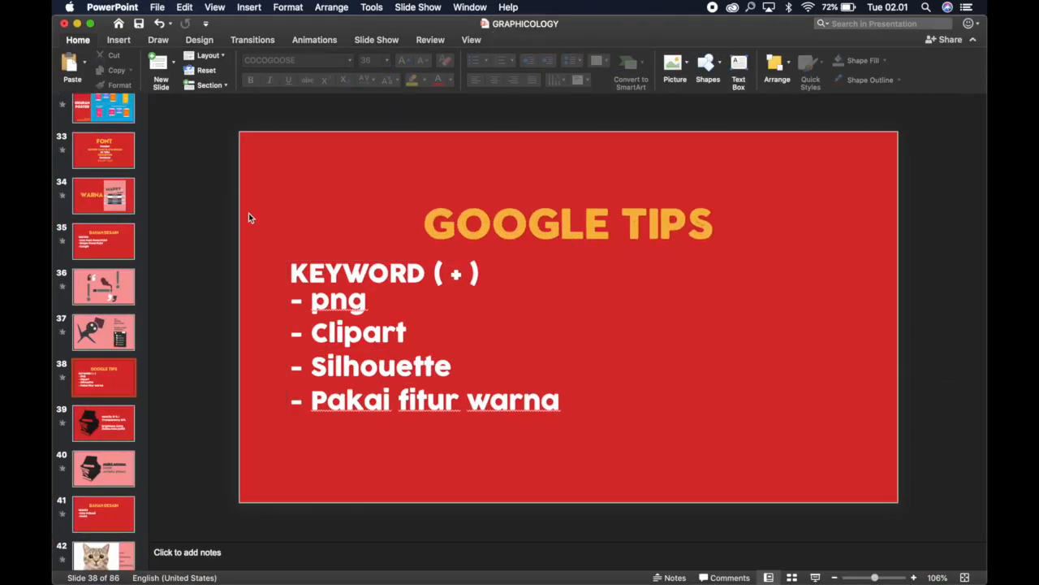
{"action": "key", "text": "super+v"}
{"action": "left_click_drag", "start_coordinate": [574, 321], "coordinate": [682, 352]}
{"action": "left_click", "coordinate": [791, 355]}
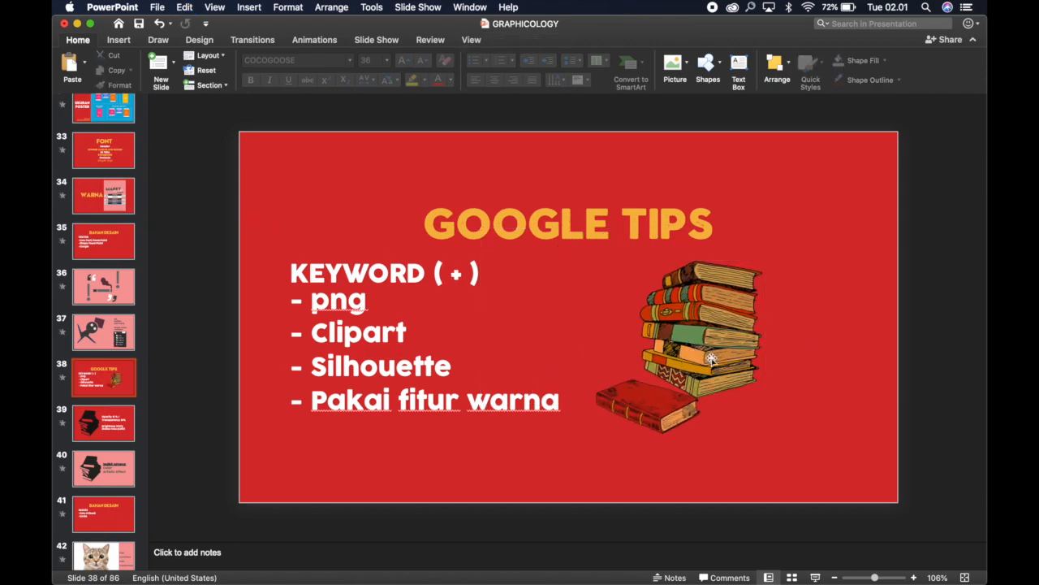
Return to Chrome, preview the "Stack-Of-Books-PNG-Image" result from bacacepat.com and copy its image
{"action": "key", "text": "ctrl+Up"}
{"action": "left_click", "coordinate": [422, 423]}
{"action": "left_click", "coordinate": [503, 247]}
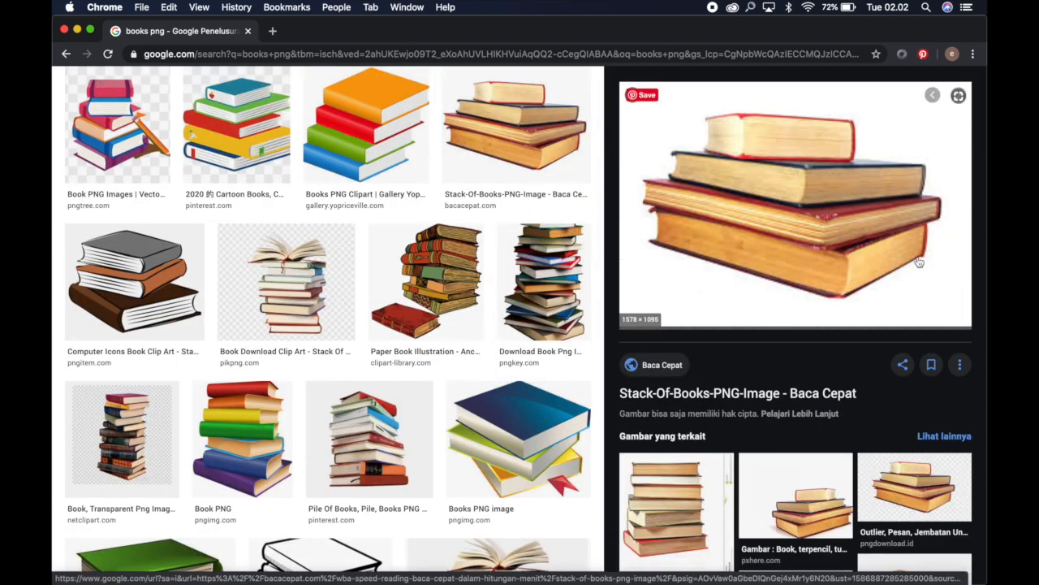
{"action": "right_click", "coordinate": [792, 245]}
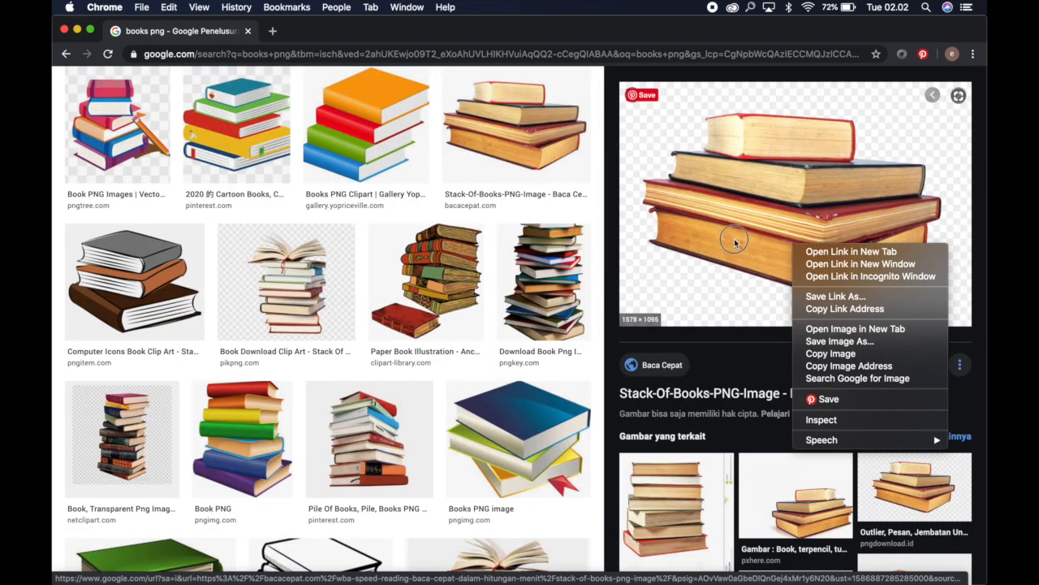
{"action": "left_click", "coordinate": [828, 353]}
{"action": "scroll", "coordinate": [423, 289], "scroll_direction": "up", "scroll_amount": 3}
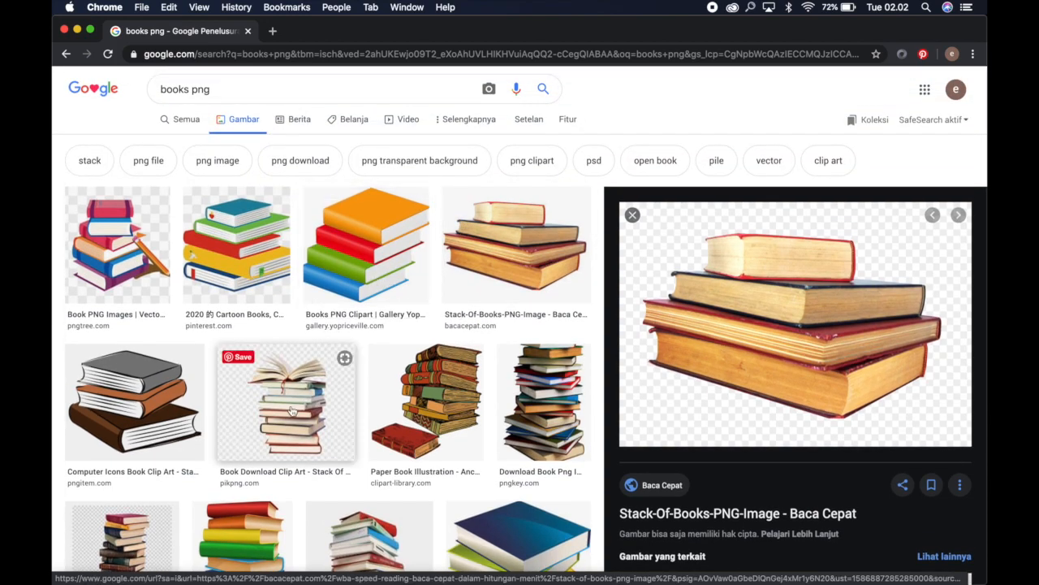
Preview the "Computer Icons Book Clip Art" result from pngitem.com and copy its image
{"action": "left_click", "coordinate": [134, 398]}
{"action": "right_click", "coordinate": [841, 276]}
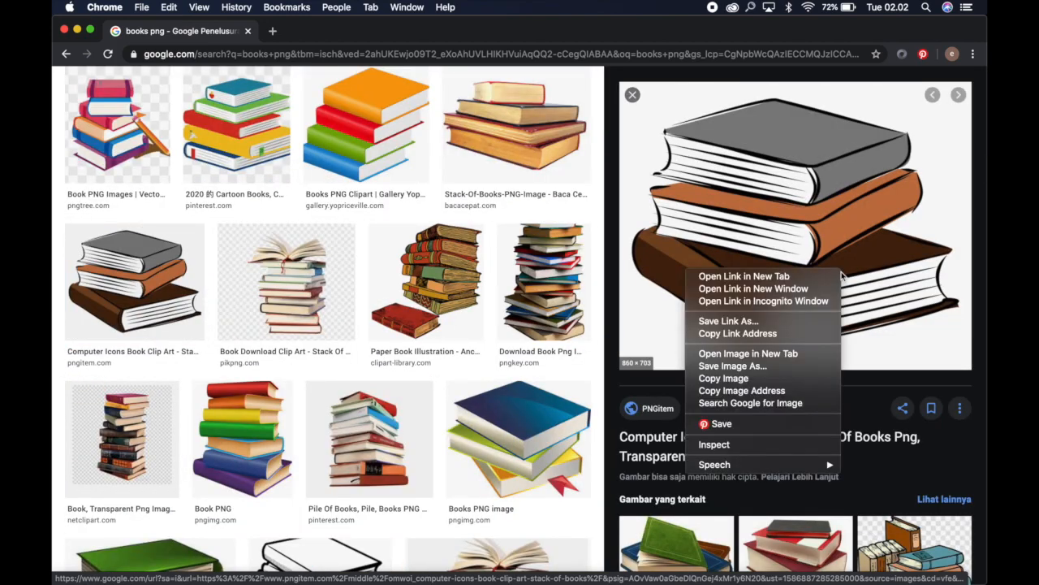
{"action": "left_click", "coordinate": [766, 379]}
Switch to the GRAPHICOLOGY presentation, paste the three-book clip art on slide 38 and move it over the earlier book picture
{"action": "key", "text": "ctrl+Up"}
{"action": "left_click", "coordinate": [797, 466]}
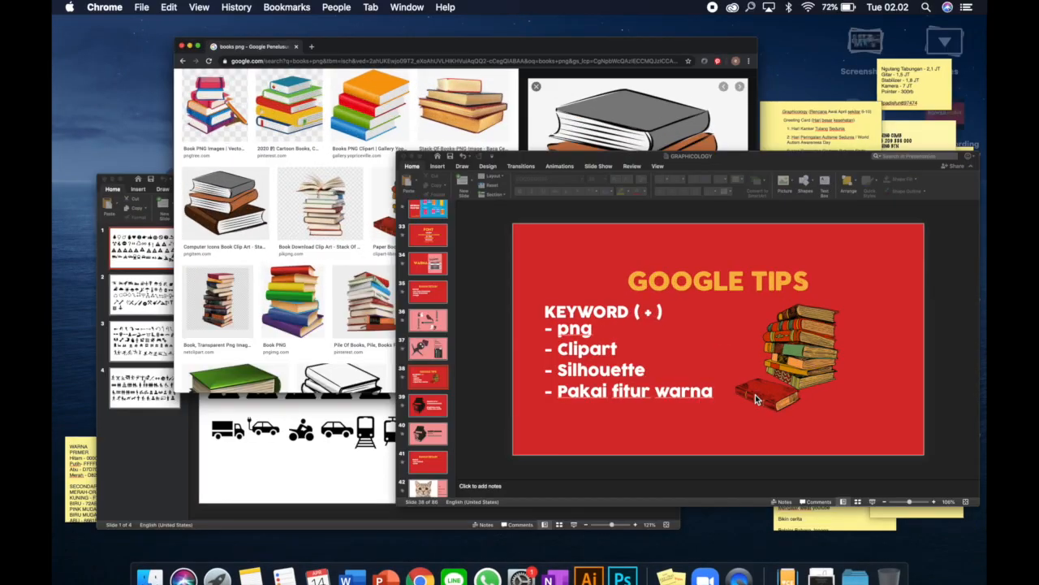
{"action": "key", "text": "super+v"}
{"action": "left_click_drag", "start_coordinate": [622, 328], "coordinate": [731, 393]}
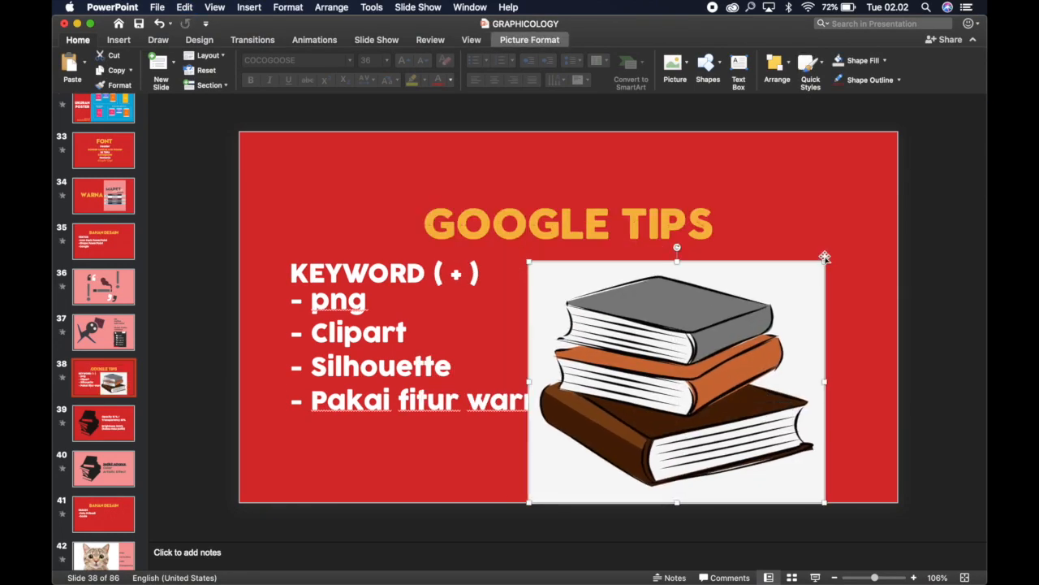
Shrink the three-book clip art on slide 38 and place it in the slide's lower-right corner
{"action": "left_click_drag", "start_coordinate": [823, 259], "coordinate": [709, 357]}
{"action": "left_click_drag", "start_coordinate": [606, 387], "coordinate": [789, 387]}
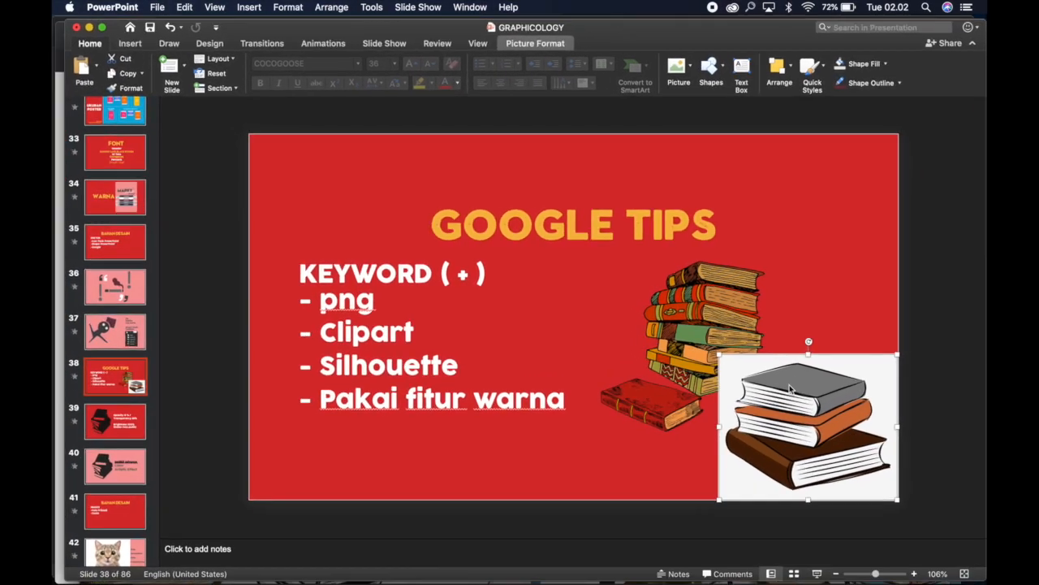
Return to Chrome and filter the "books png" image results by the colour option "Transparan"
{"action": "key", "text": "ctrl+Up"}
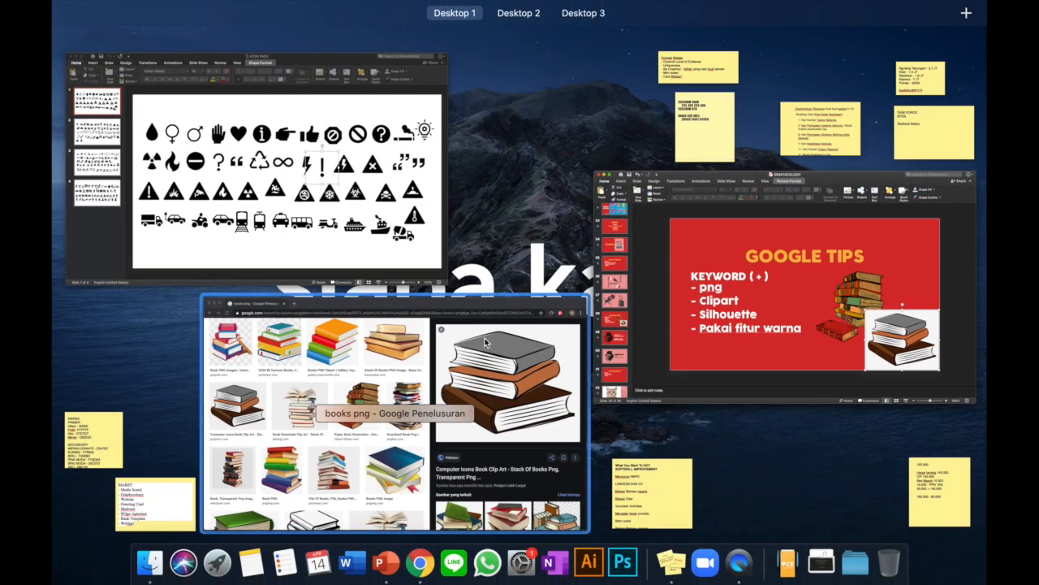
{"action": "left_click", "coordinate": [485, 343]}
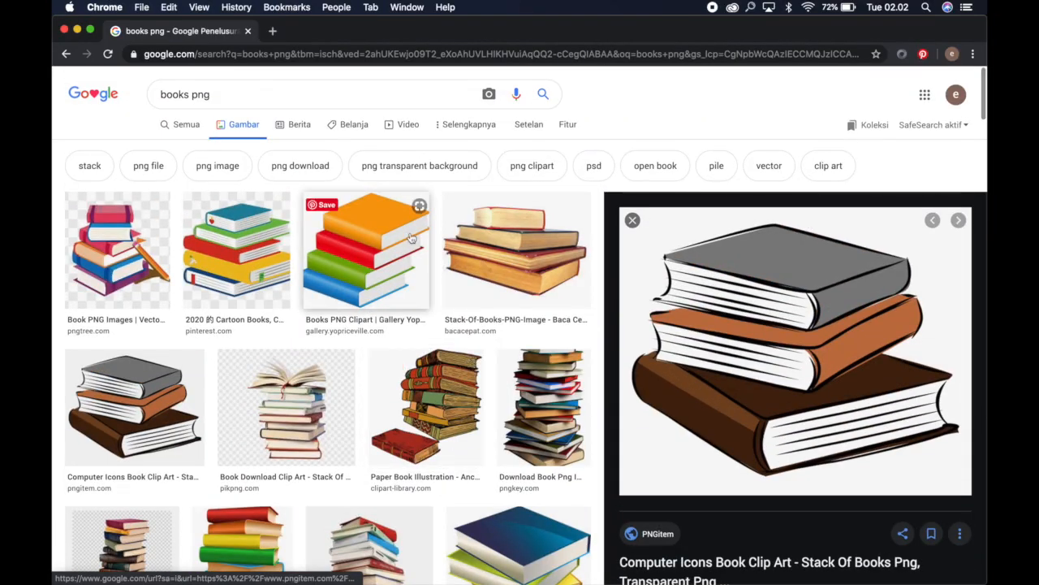
{"action": "left_click", "coordinate": [568, 126]}
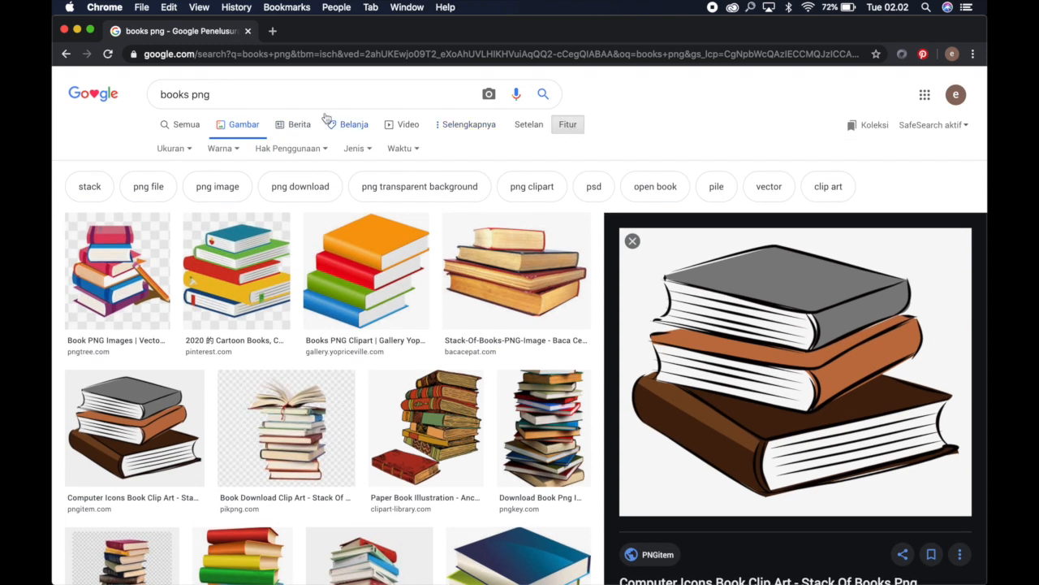
{"action": "left_click", "coordinate": [224, 147]}
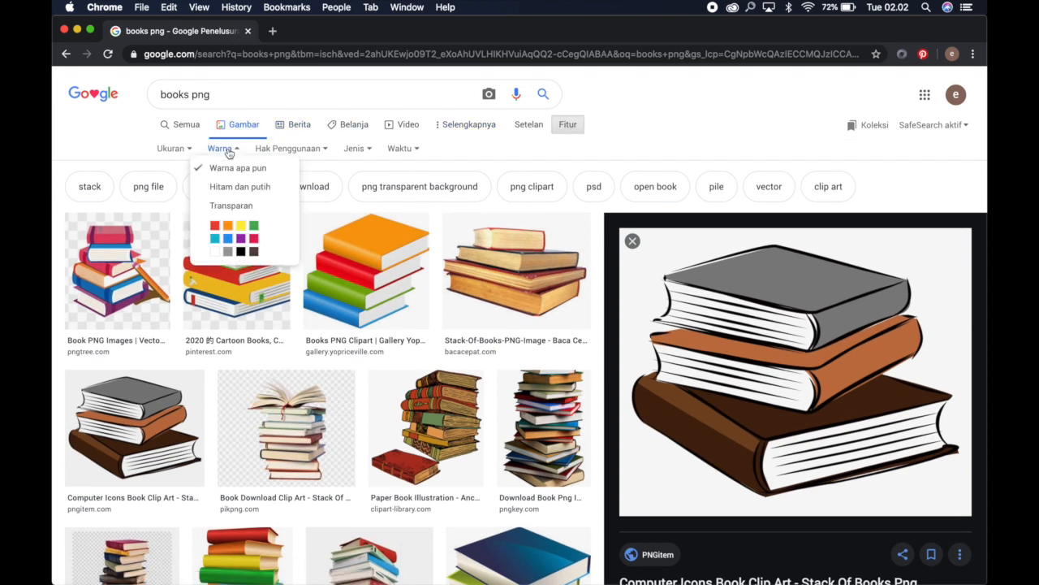
{"action": "left_click", "coordinate": [238, 206]}
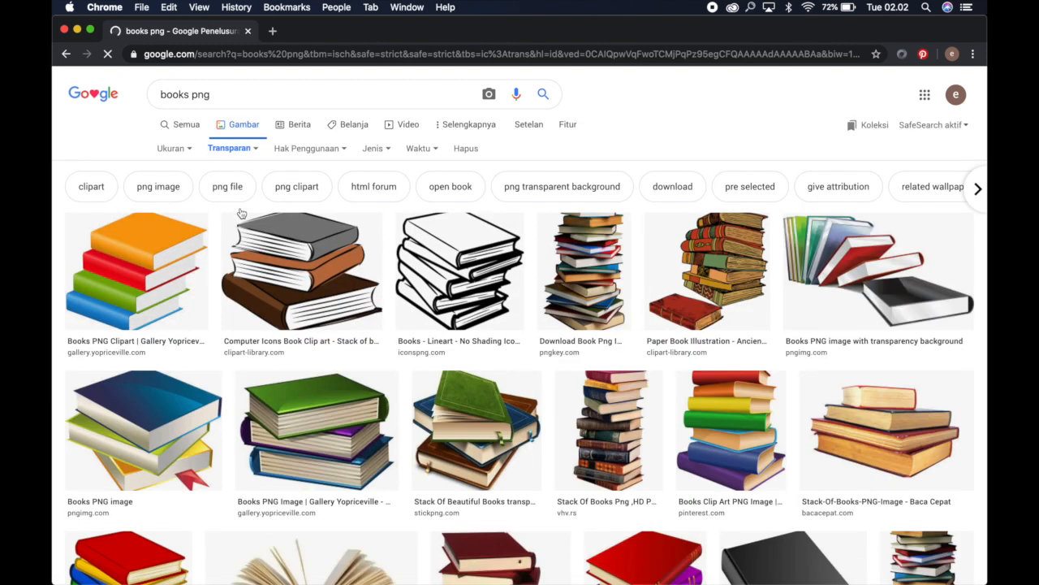
Preview the transparent results from Gallery Yopriceville, clipart-library.com and pngimg.com and the "Books - Lineart" one, checking their backgrounds
{"action": "left_click", "coordinate": [195, 266]}
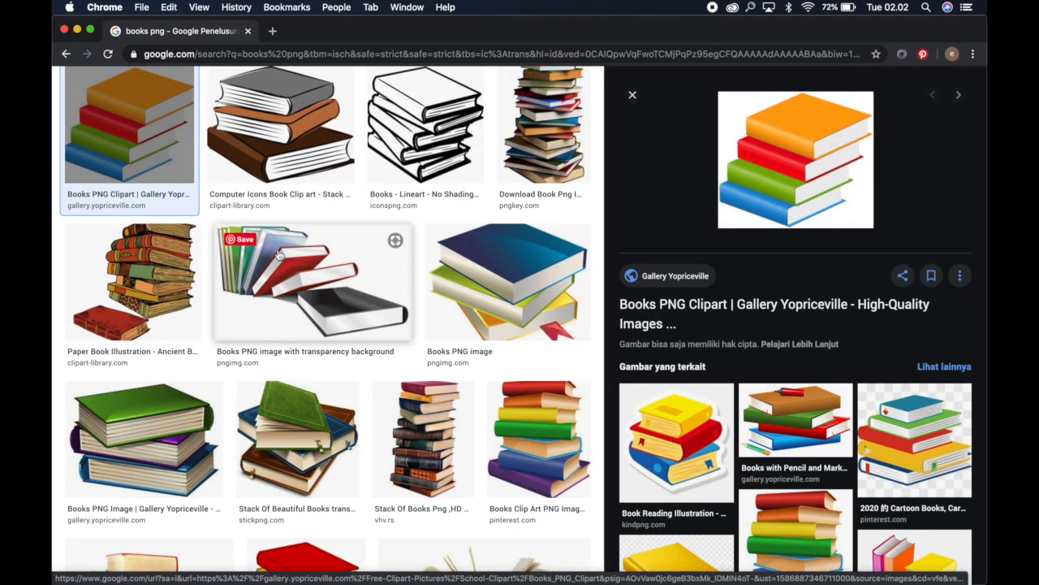
{"action": "left_click", "coordinate": [134, 280]}
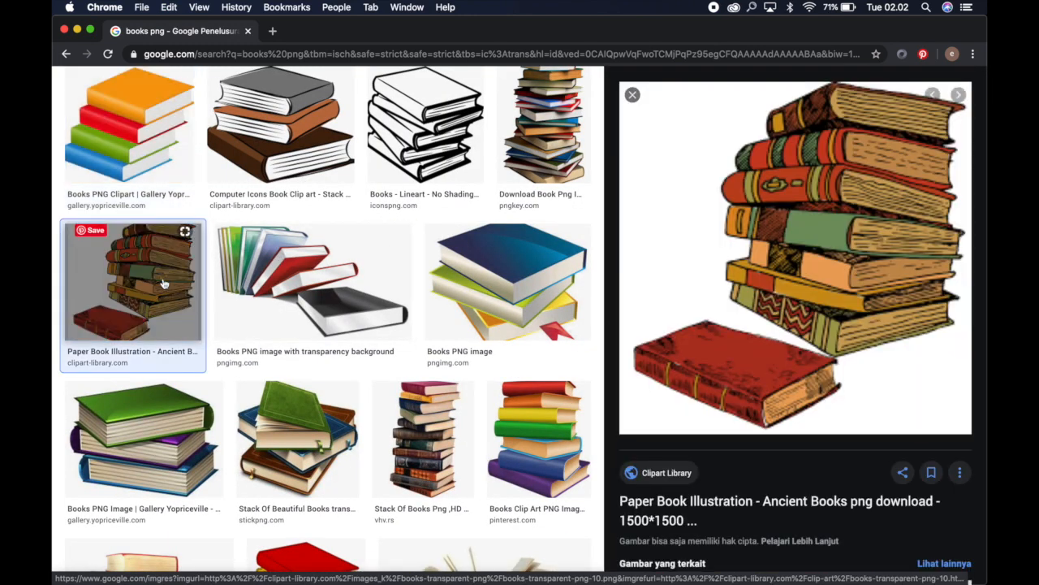
{"action": "left_click", "coordinate": [505, 280]}
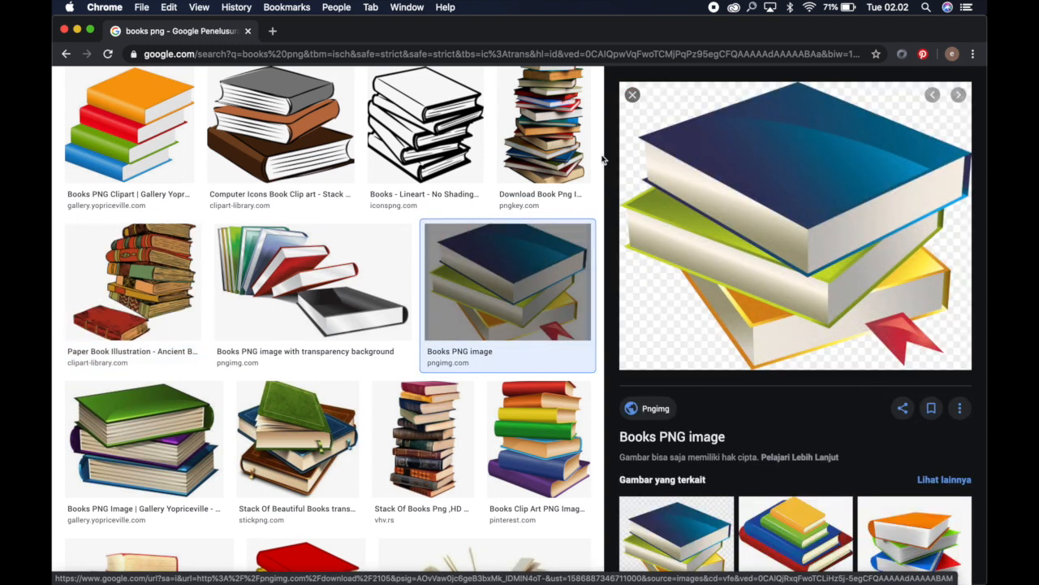
{"action": "left_click", "coordinate": [434, 150]}
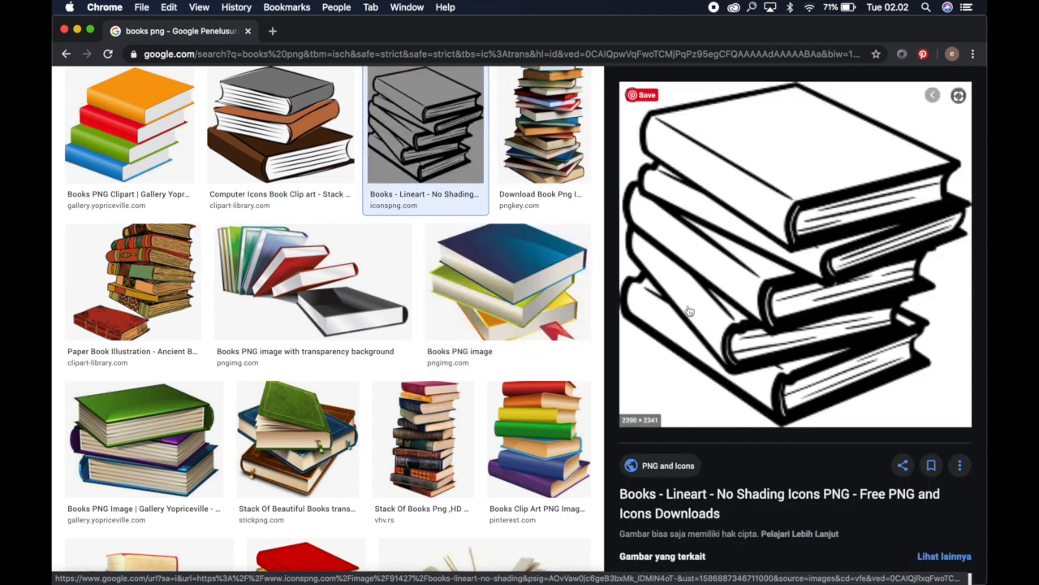
{"action": "scroll", "coordinate": [693, 382], "scroll_direction": "up", "scroll_amount": 3}
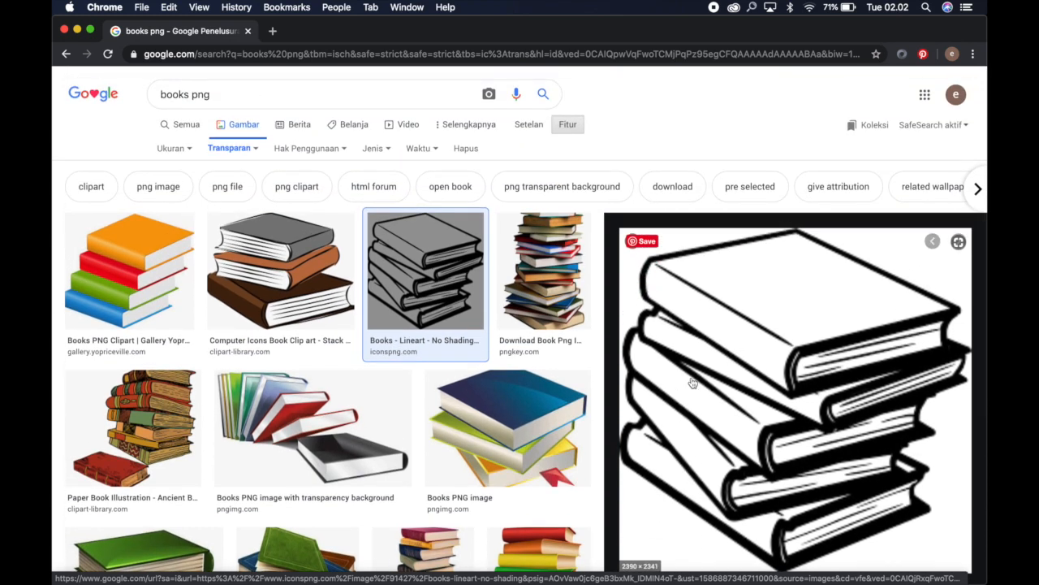
{"action": "scroll", "coordinate": [693, 383], "scroll_direction": "down", "scroll_amount": 1}
{"action": "scroll", "coordinate": [693, 383], "scroll_direction": "up", "scroll_amount": 1}
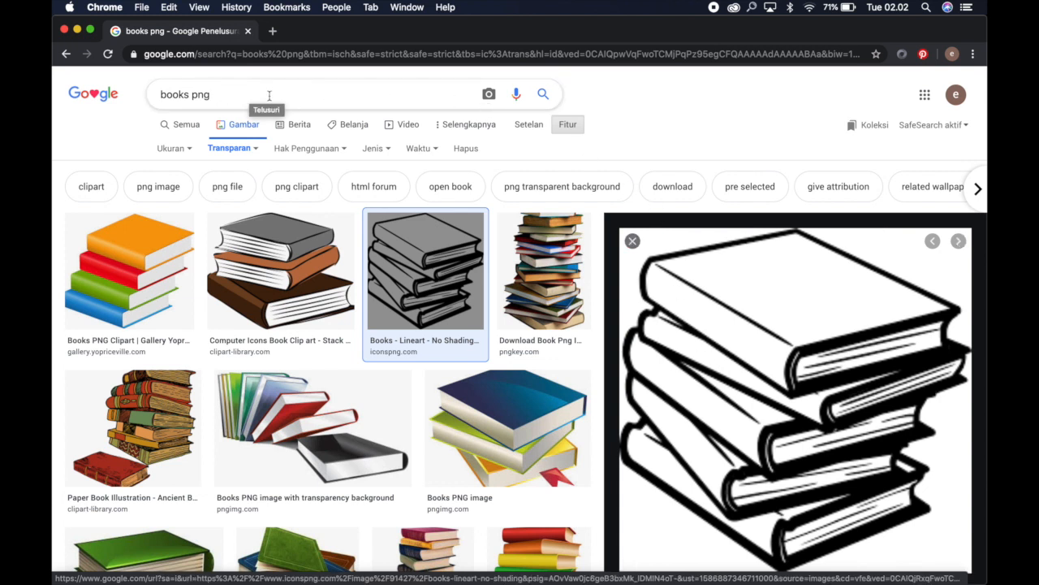
Change the image search keyword to "books silhouette" and run the search
{"action": "triple_click", "coordinate": [143, 96]}
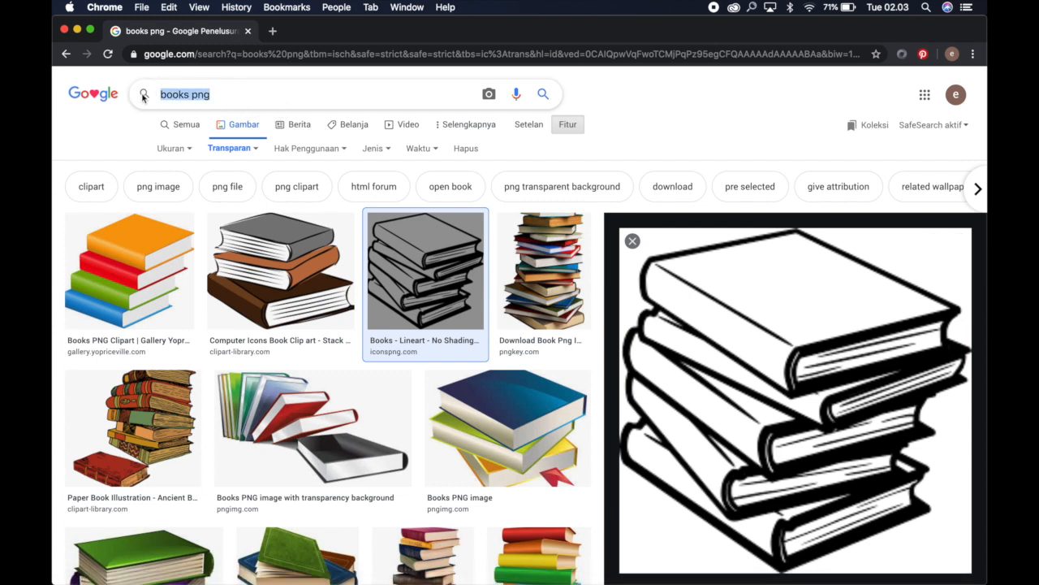
{"action": "left_click", "coordinate": [232, 97]}
{"action": "key", "text": "BackSpace"}
{"action": "key", "text": "BackSpace"}
{"action": "key", "text": "BackSpace"}
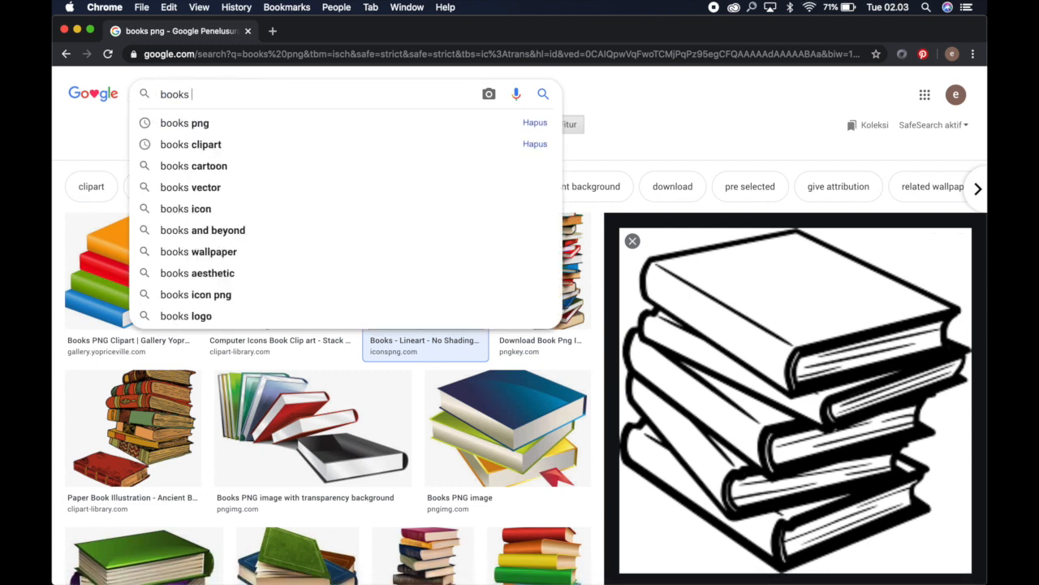
{"action": "type", "text": "silhouette"}
{"action": "key", "text": "Return"}
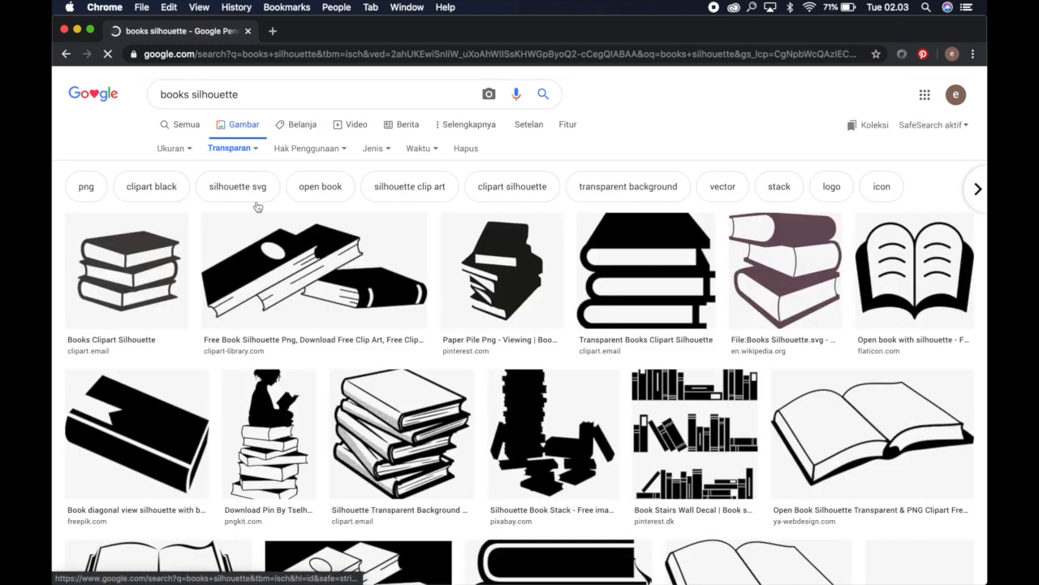
Preview the "Paper Pile Png" and "Books Clipart Silhouette" results and check the transparency colour filter
{"action": "scroll", "coordinate": [258, 206], "scroll_direction": "down", "scroll_amount": 1}
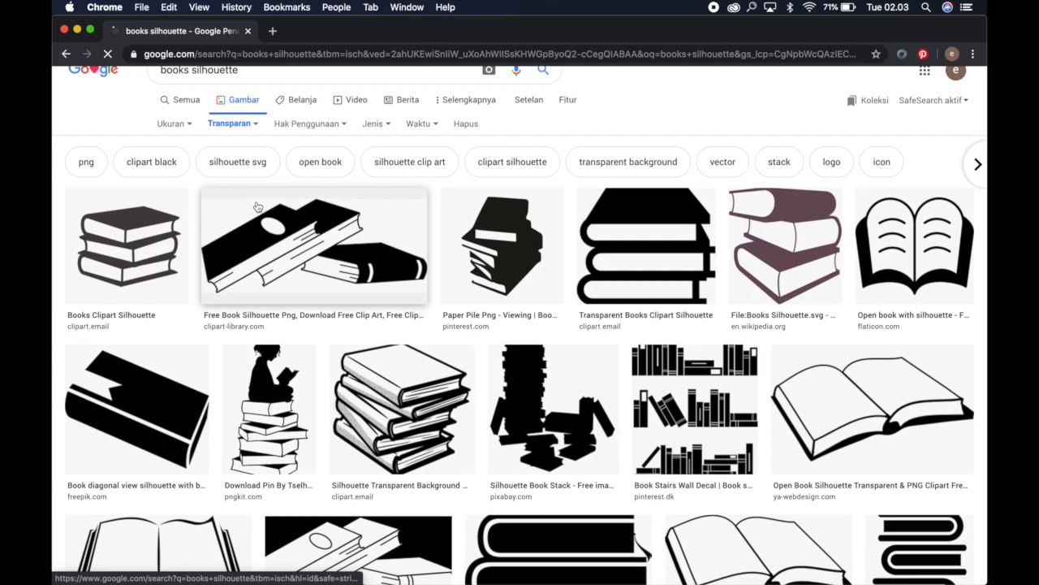
{"action": "left_click", "coordinate": [501, 258]}
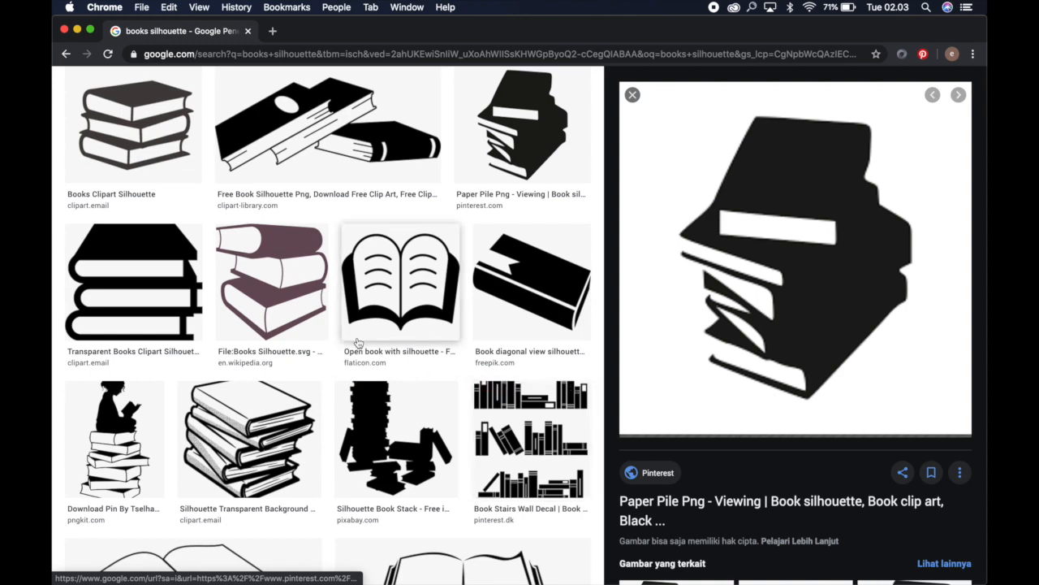
{"action": "scroll", "coordinate": [359, 349], "scroll_direction": "up", "scroll_amount": 4}
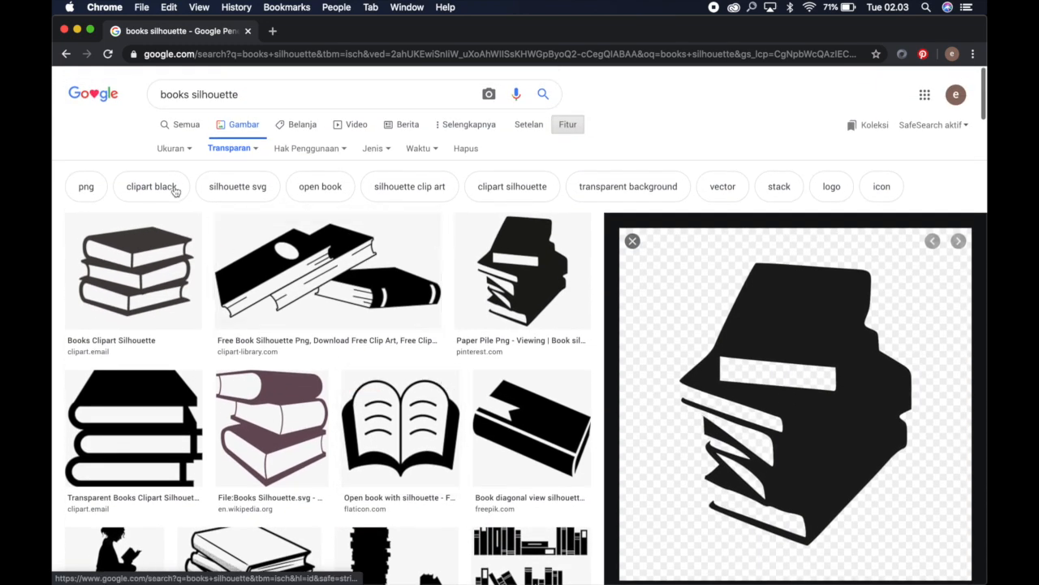
{"action": "left_click", "coordinate": [229, 148]}
{"action": "left_click", "coordinate": [229, 148]}
{"action": "left_click", "coordinate": [146, 279]}
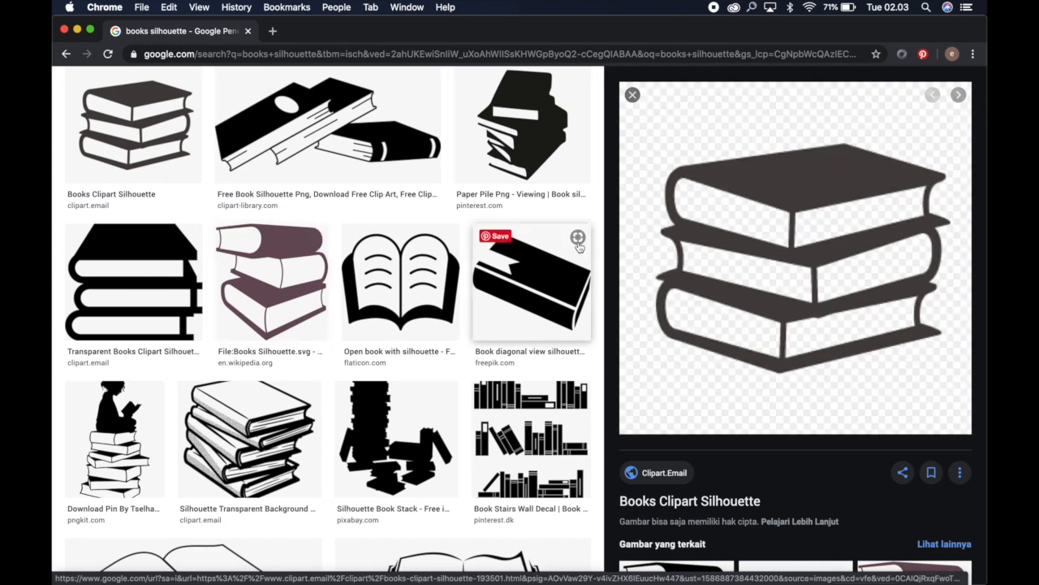
Preview the "Paper Pile Png" book silhouette from Pinterest again and copy its image
{"action": "left_click", "coordinate": [496, 142]}
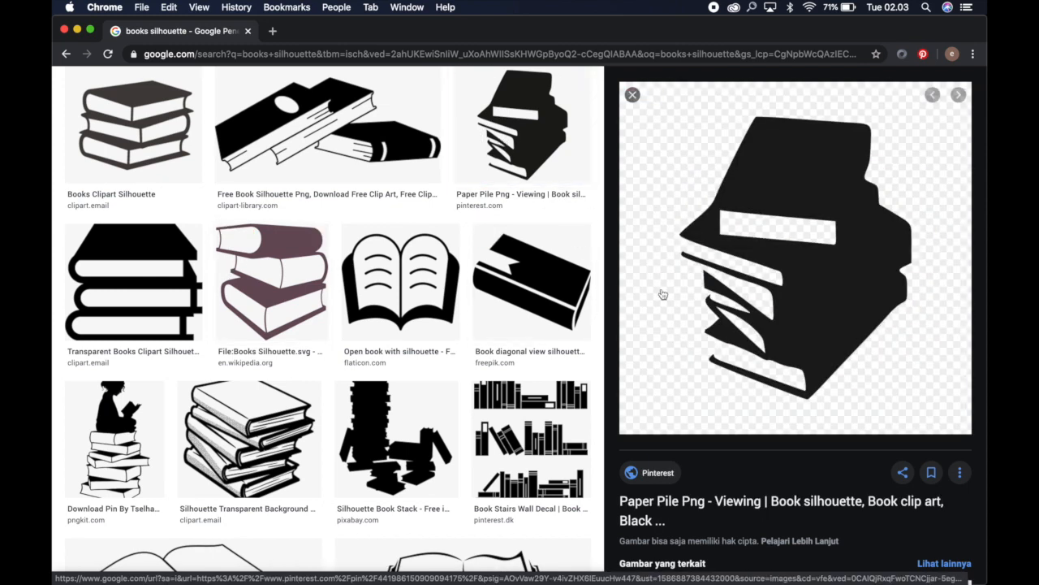
{"action": "right_click", "coordinate": [772, 294]}
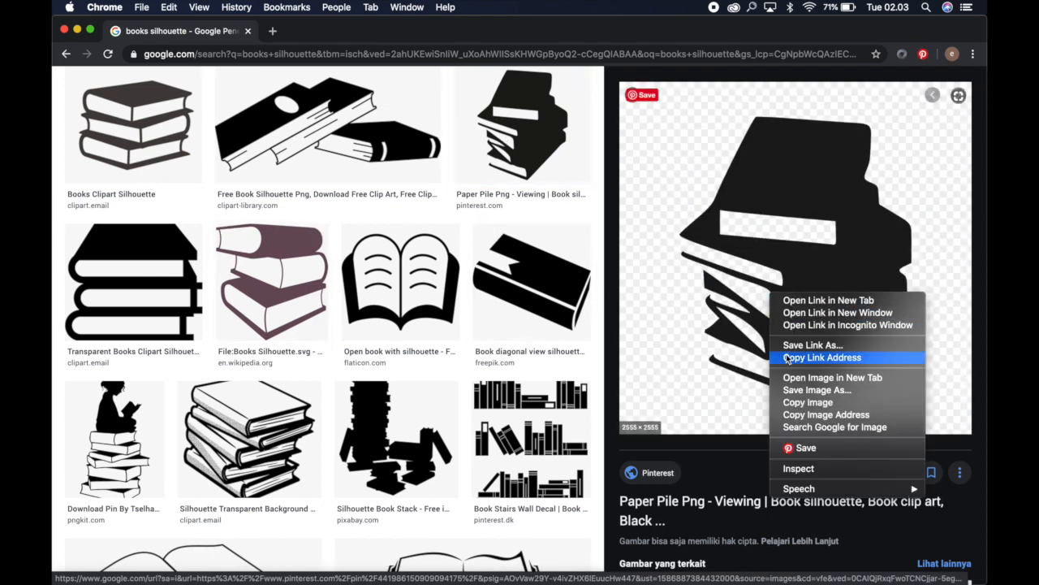
{"action": "left_click", "coordinate": [808, 402]}
Switch to the GRAPHICOLOGY presentation, open slide 39 and view it briefly as a slide show
{"action": "key", "text": "ctrl+Up"}
{"action": "left_click", "coordinate": [739, 416]}
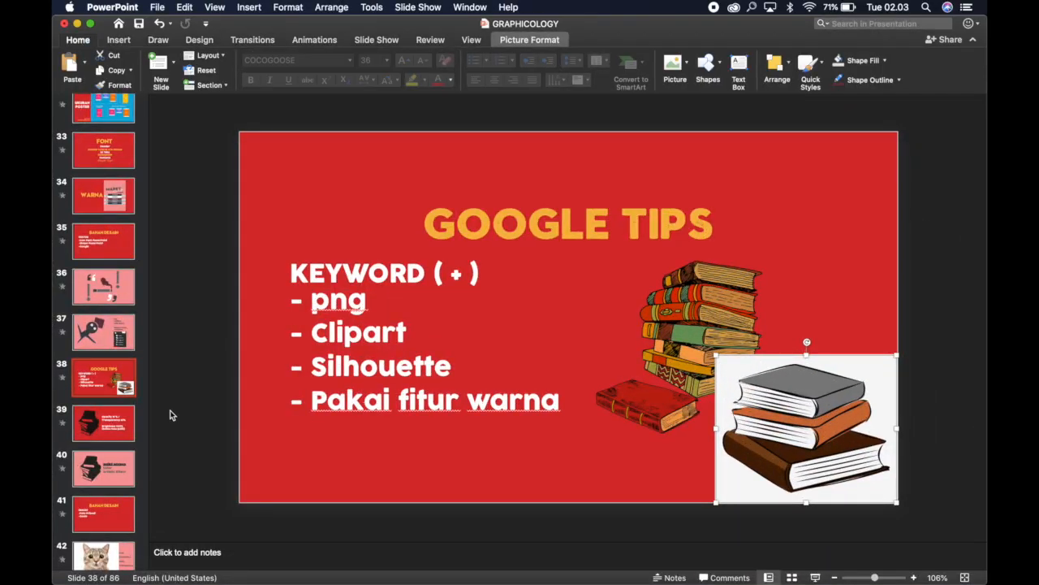
{"action": "left_click", "coordinate": [91, 434]}
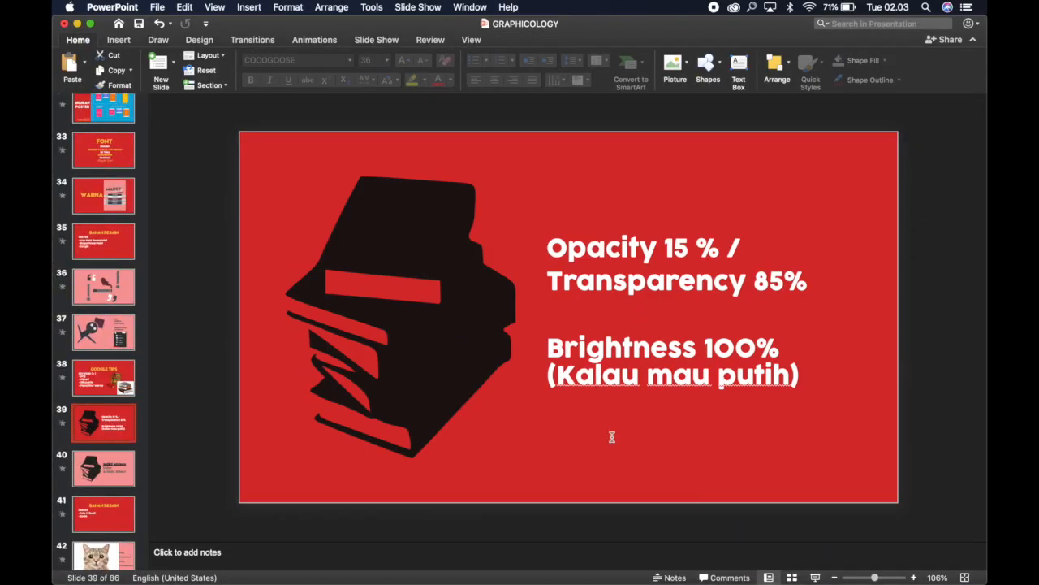
{"action": "left_click", "coordinate": [816, 578]}
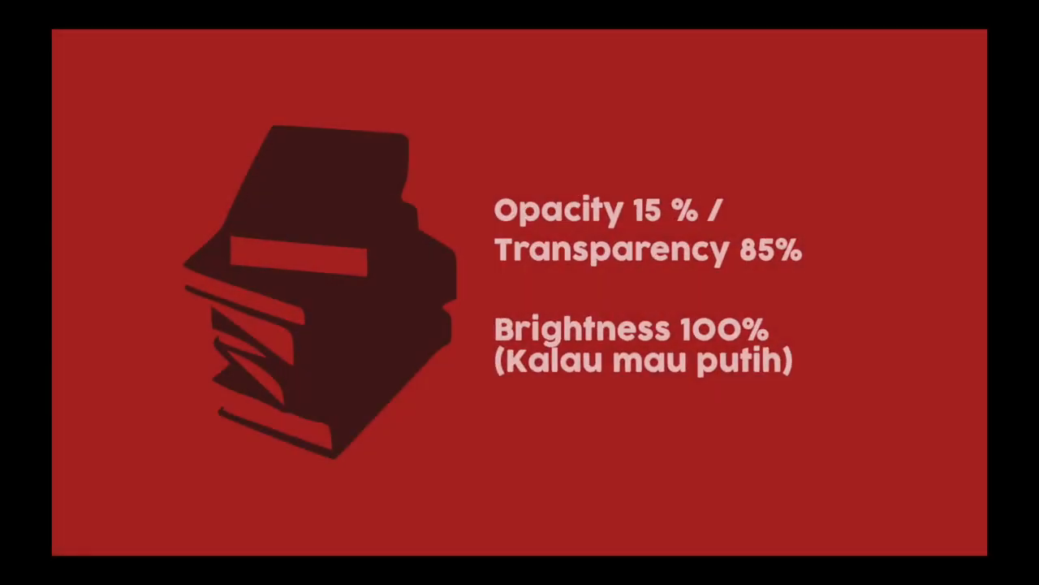
{"action": "key", "text": "Escape"}
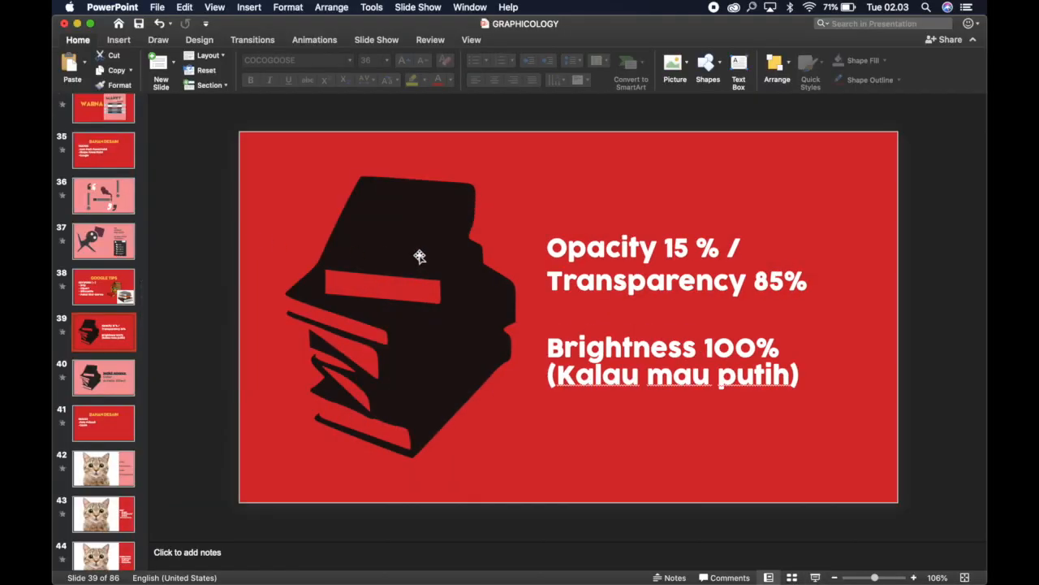
Select the book silhouette picture on slide 39 and open its Format Picture settings
{"action": "left_click", "coordinate": [400, 212]}
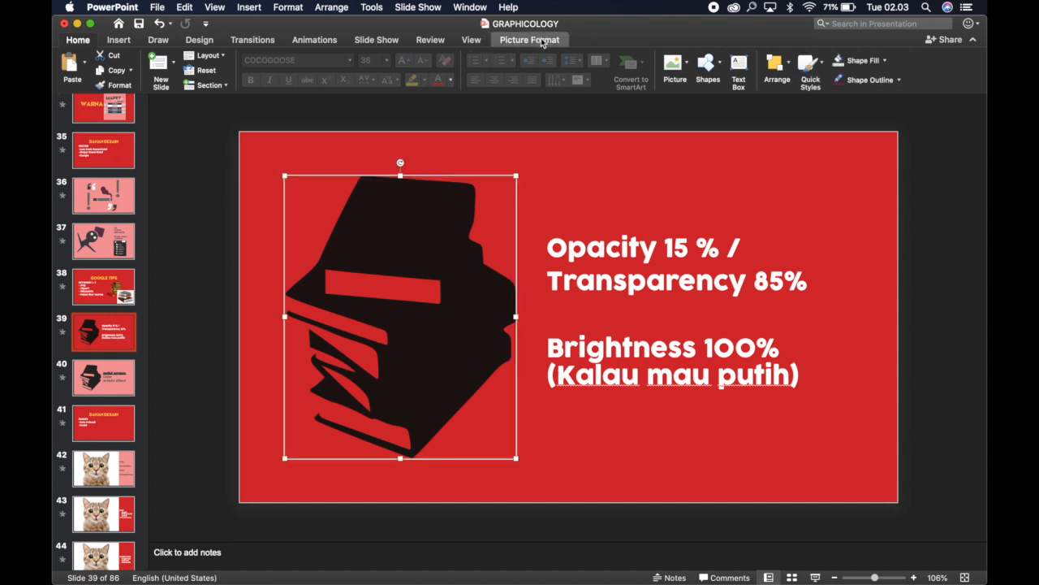
{"action": "left_click", "coordinate": [575, 147]}
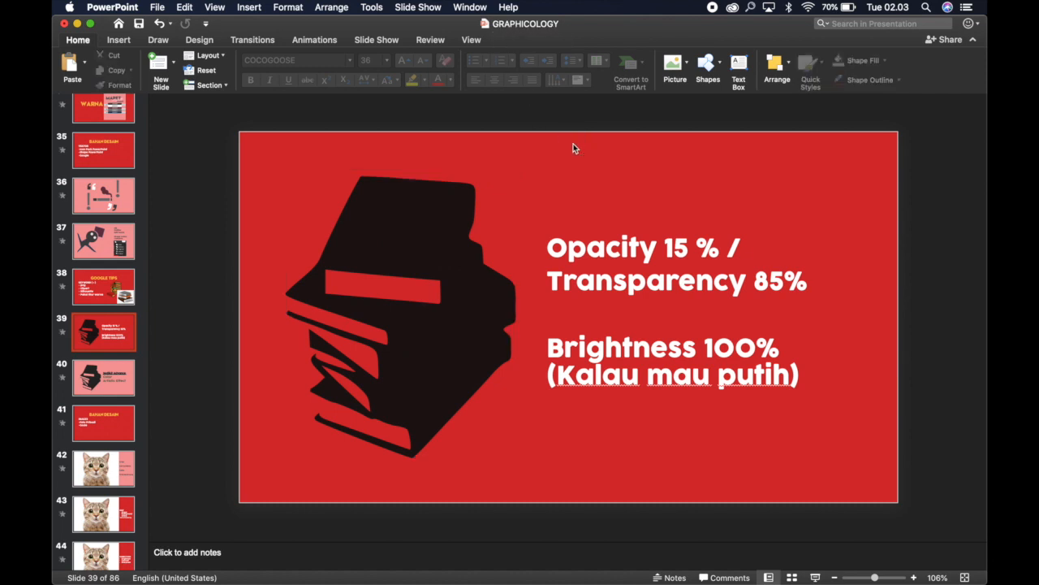
{"action": "left_click", "coordinate": [448, 237]}
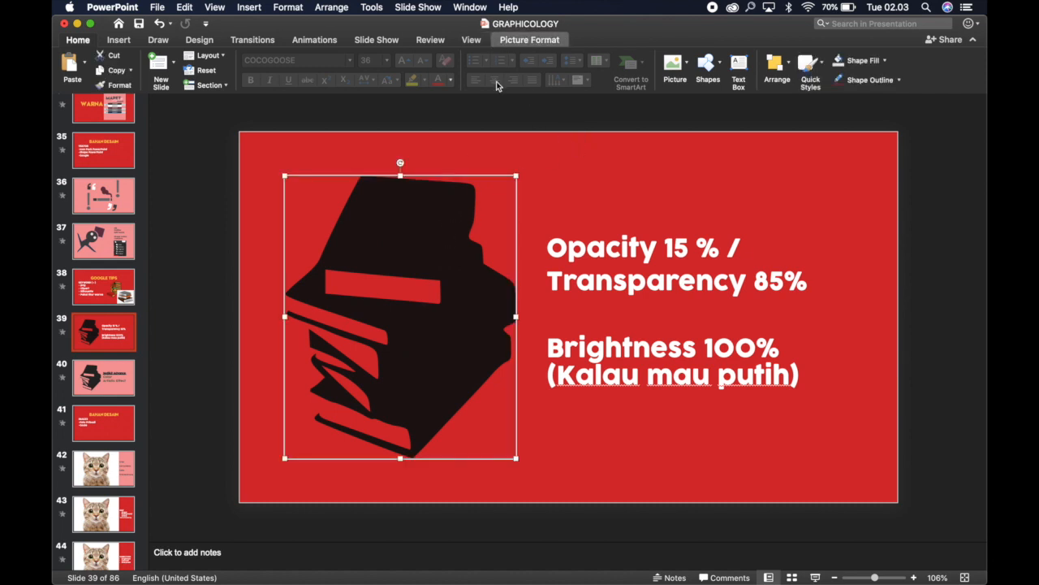
{"action": "left_click", "coordinate": [540, 40]}
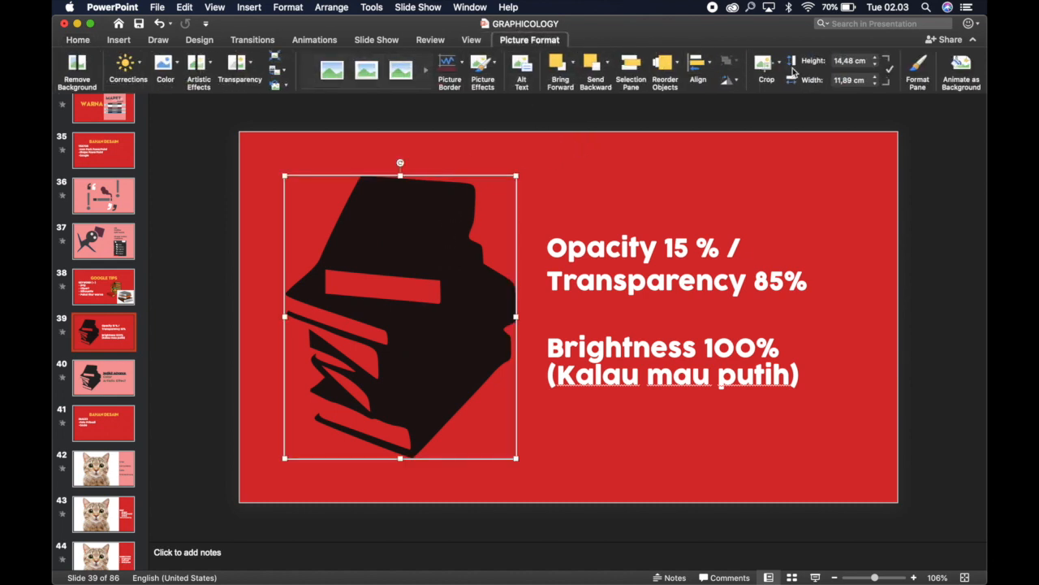
{"action": "left_click", "coordinate": [925, 69]}
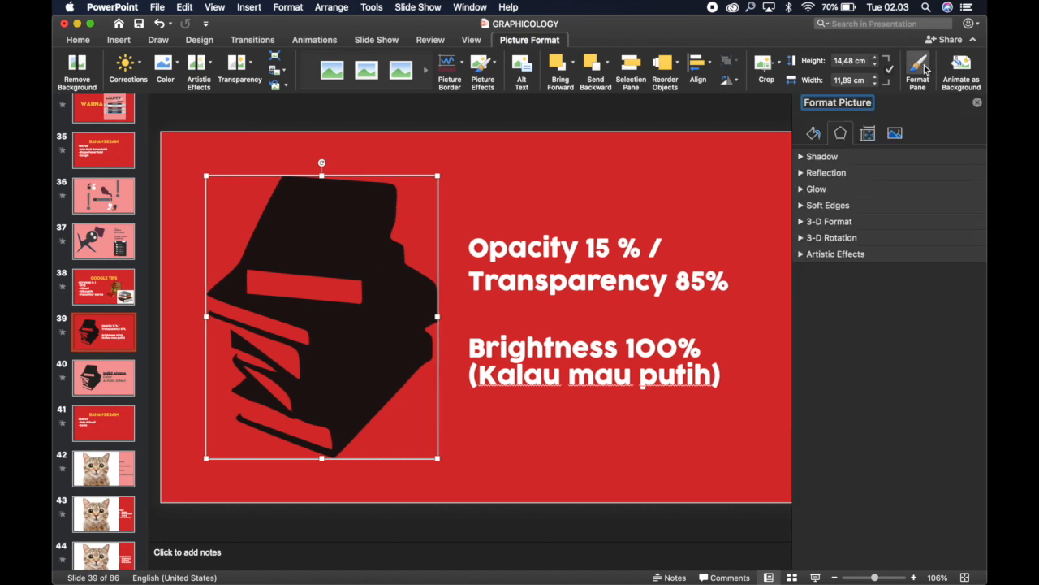
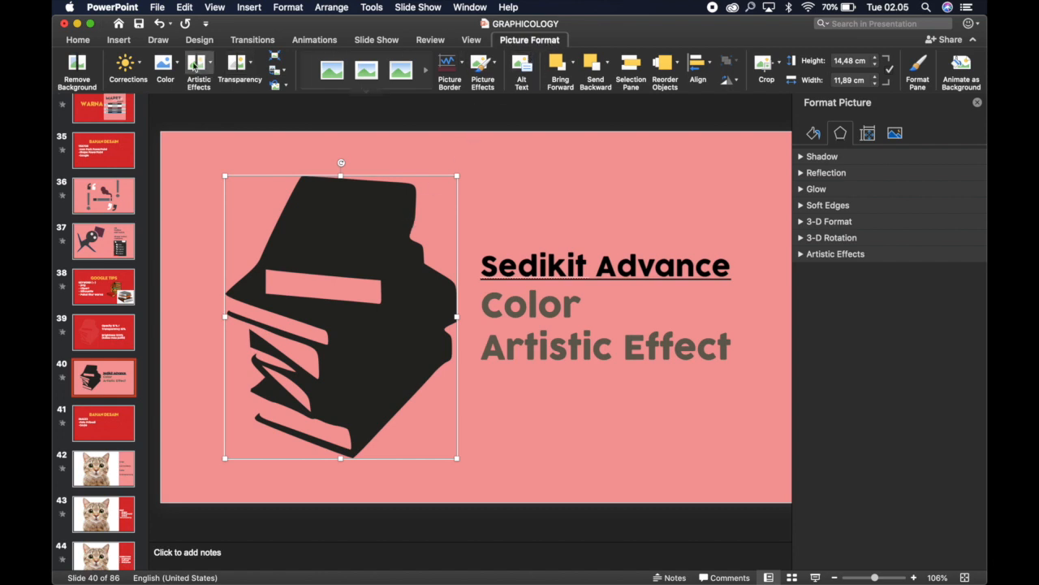
Apply the third Color Tone preset and the highest Color Saturation preset to the book silhouette on slide 40
{"action": "left_click", "coordinate": [165, 66]}
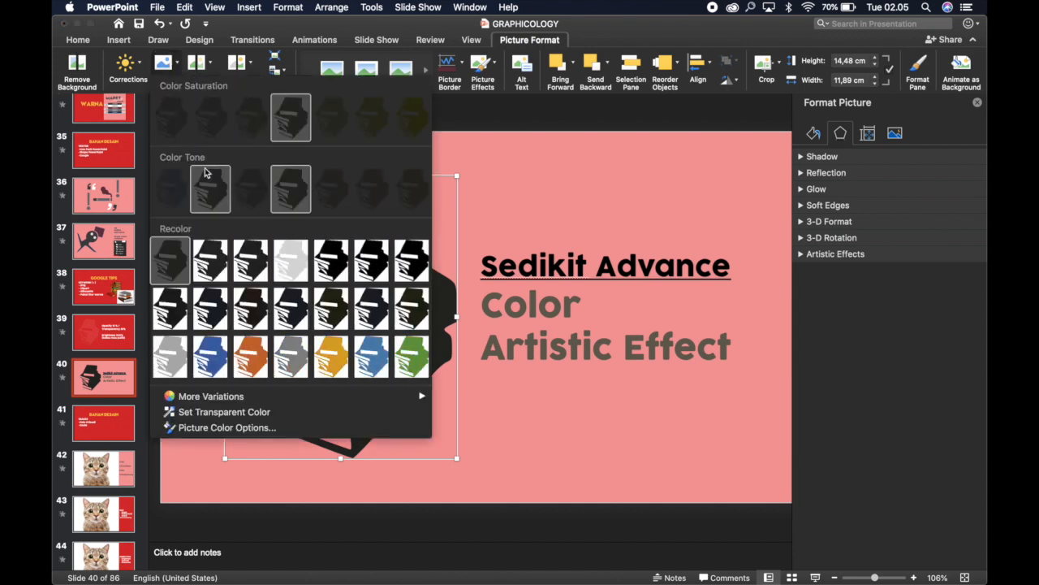
{"action": "left_click", "coordinate": [242, 190]}
{"action": "left_click", "coordinate": [178, 69]}
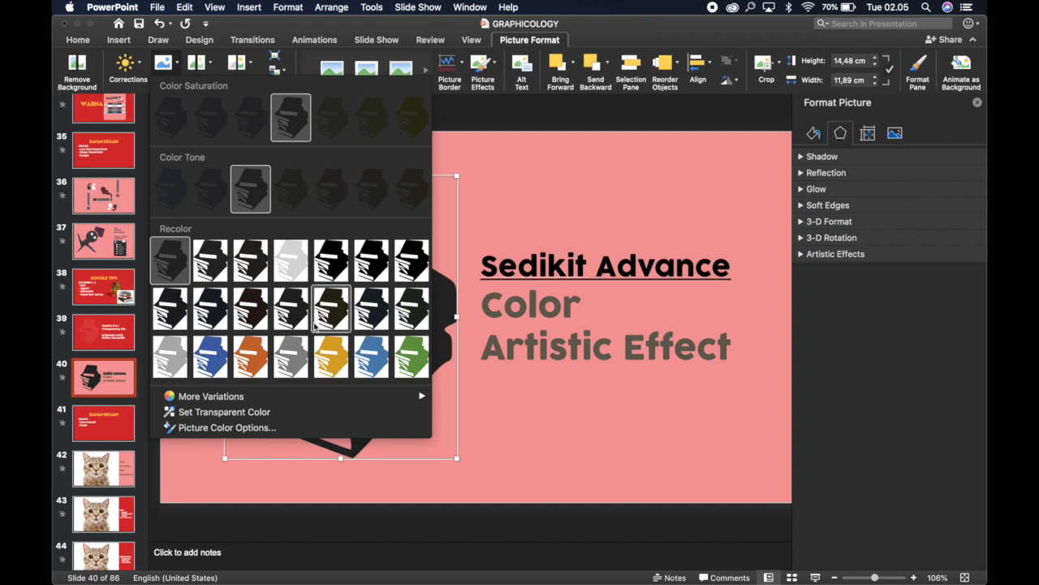
{"action": "left_click", "coordinate": [414, 121]}
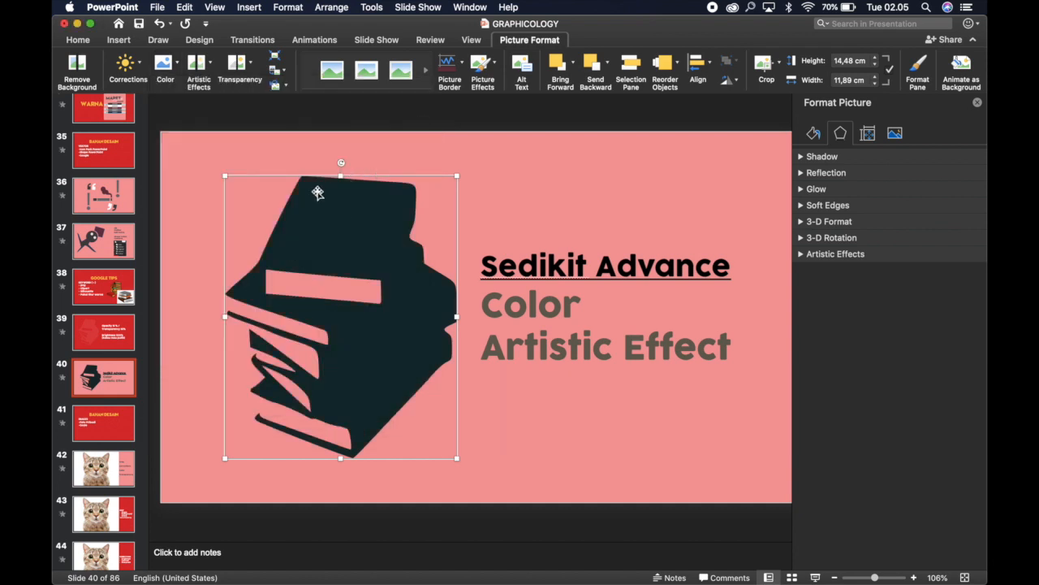
{"action": "left_click", "coordinate": [135, 68]}
{"action": "left_click", "coordinate": [135, 68]}
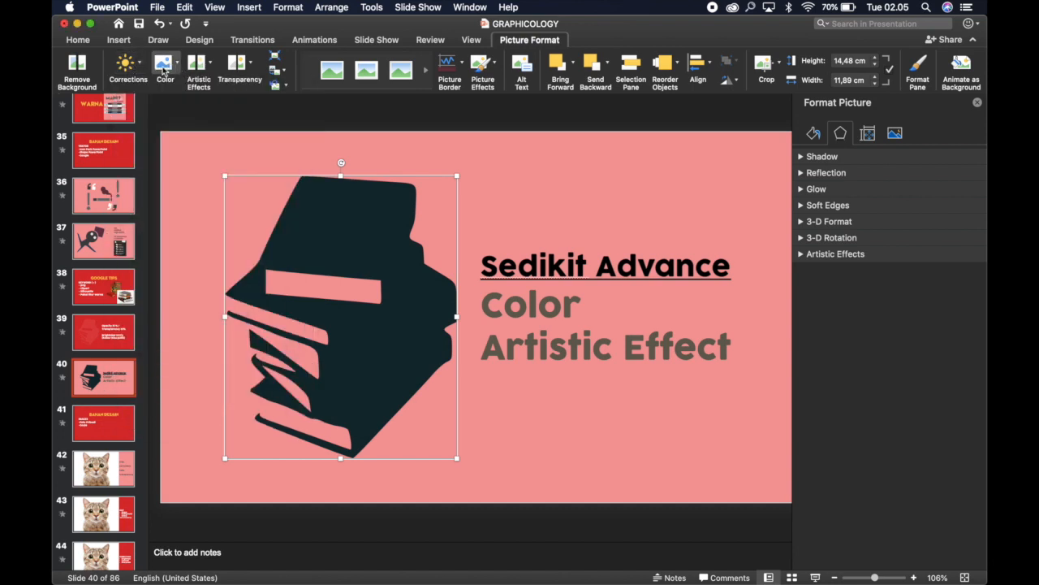
Apply a lighter Corrections preset and the line-textured artistic effect to the book silhouette on slide 40
{"action": "left_click", "coordinate": [127, 65]}
{"action": "left_click", "coordinate": [292, 203]}
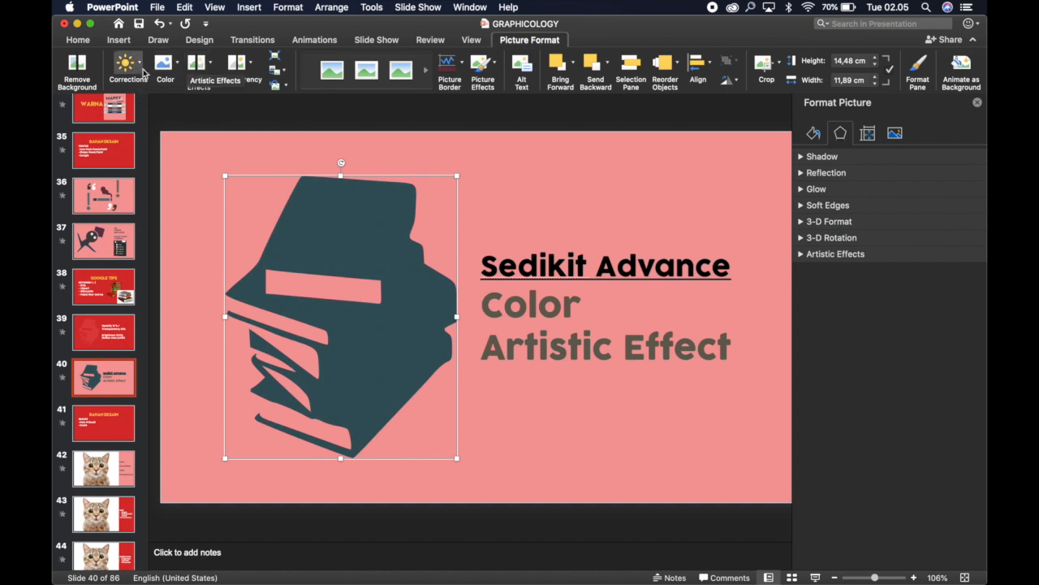
{"action": "left_click", "coordinate": [205, 69]}
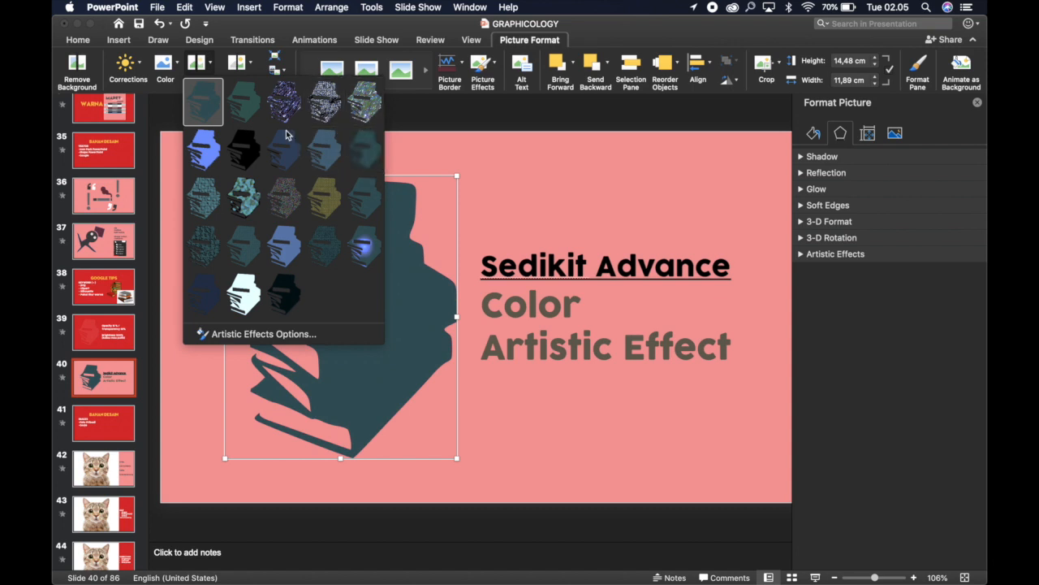
{"action": "left_click", "coordinate": [359, 110]}
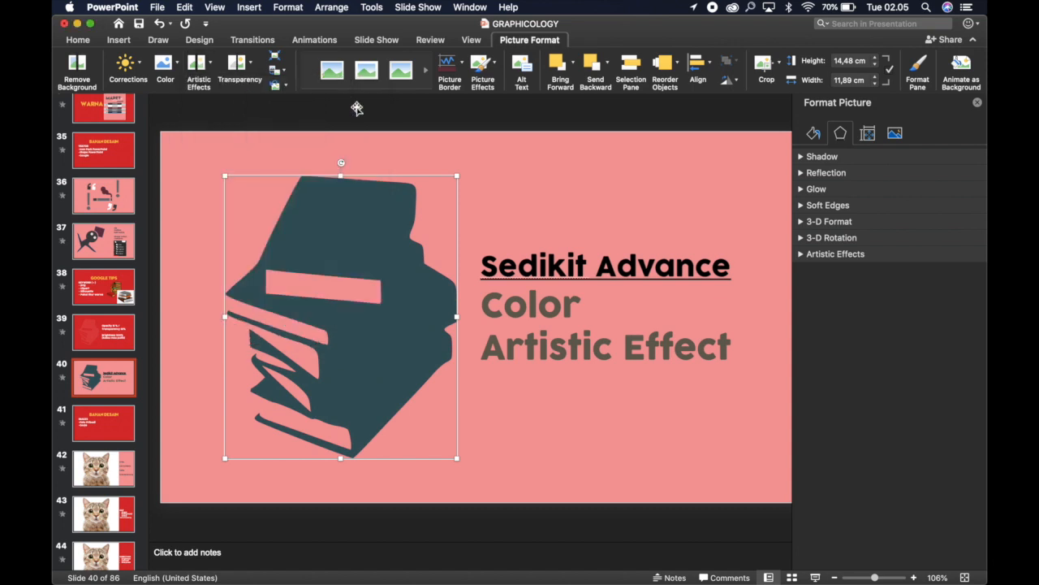
Replace the book silhouette's artistic effect with the grainy one in the third row of effects
{"action": "left_click", "coordinate": [198, 69]}
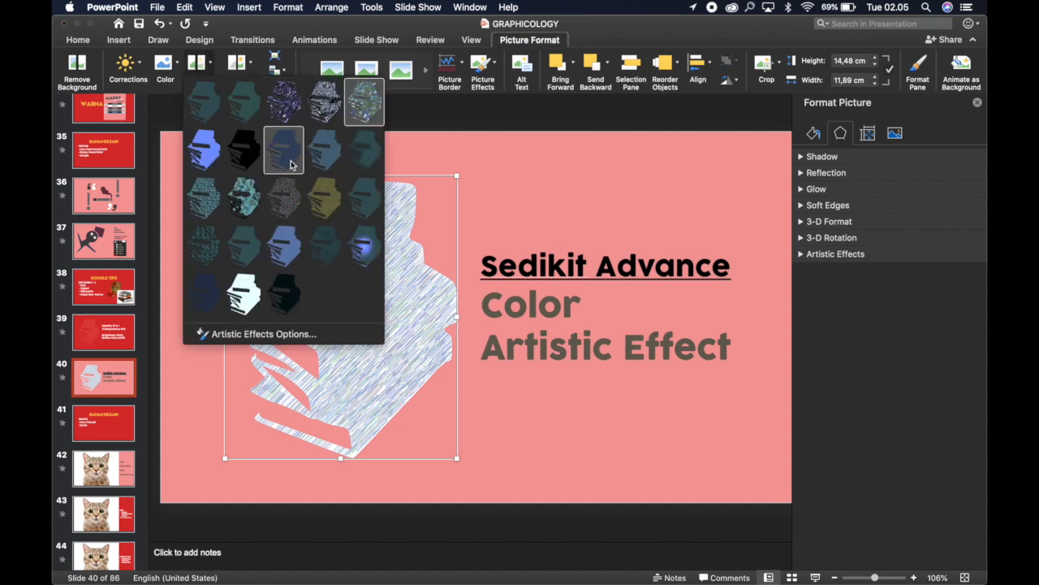
{"action": "left_click", "coordinate": [286, 207]}
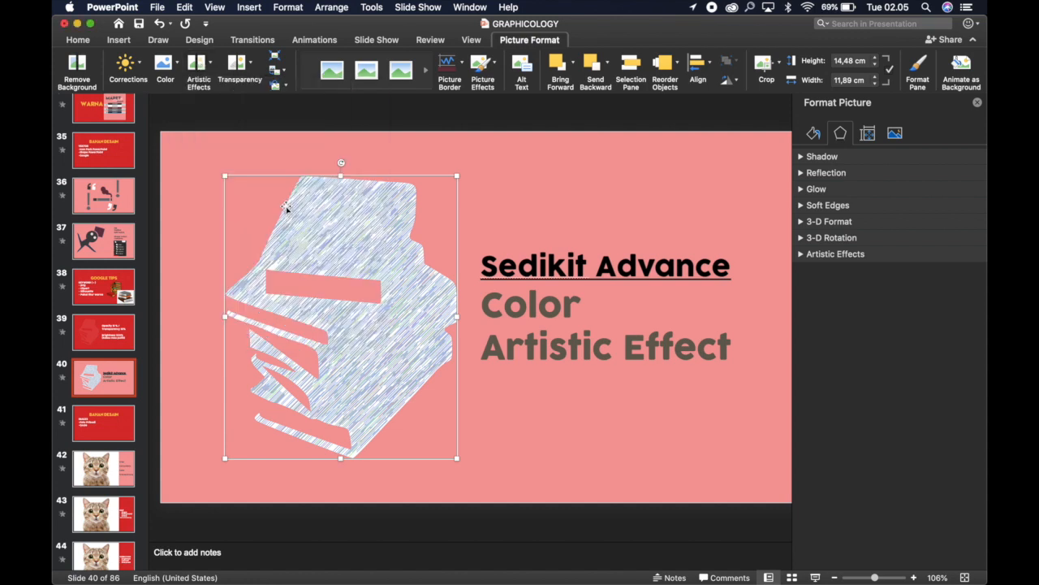
{"action": "left_click", "coordinate": [372, 134]}
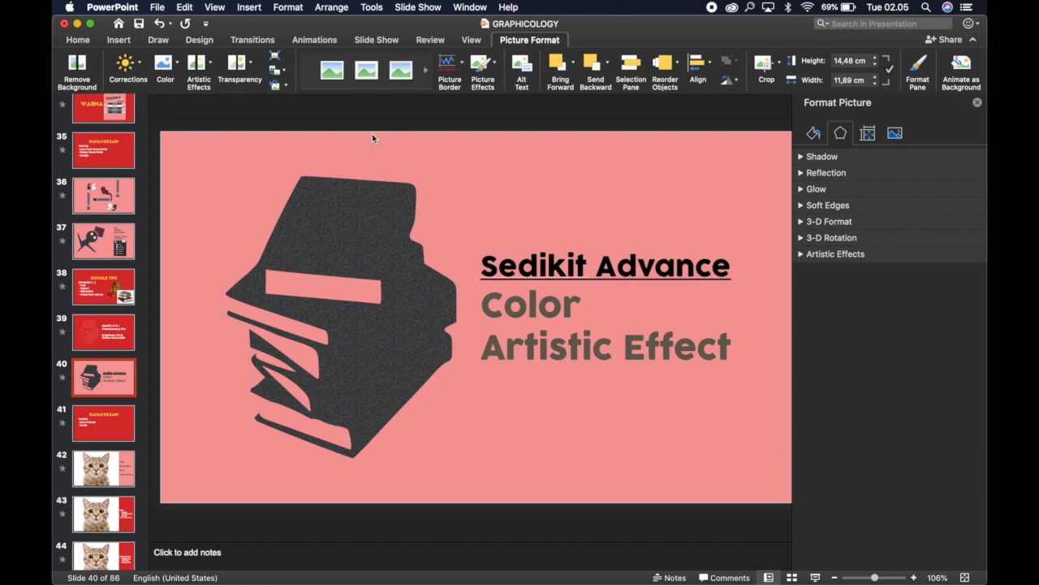
{"action": "left_click", "coordinate": [365, 239]}
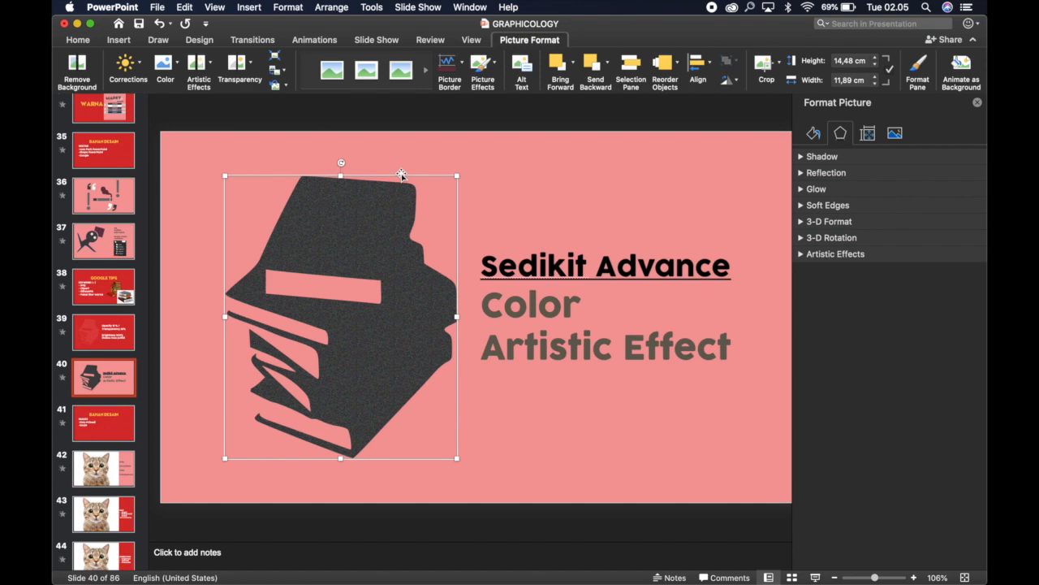
Review slides 39, 41 and 42, checking the cat picture and the list of image edits beside it
{"action": "left_click", "coordinate": [108, 331]}
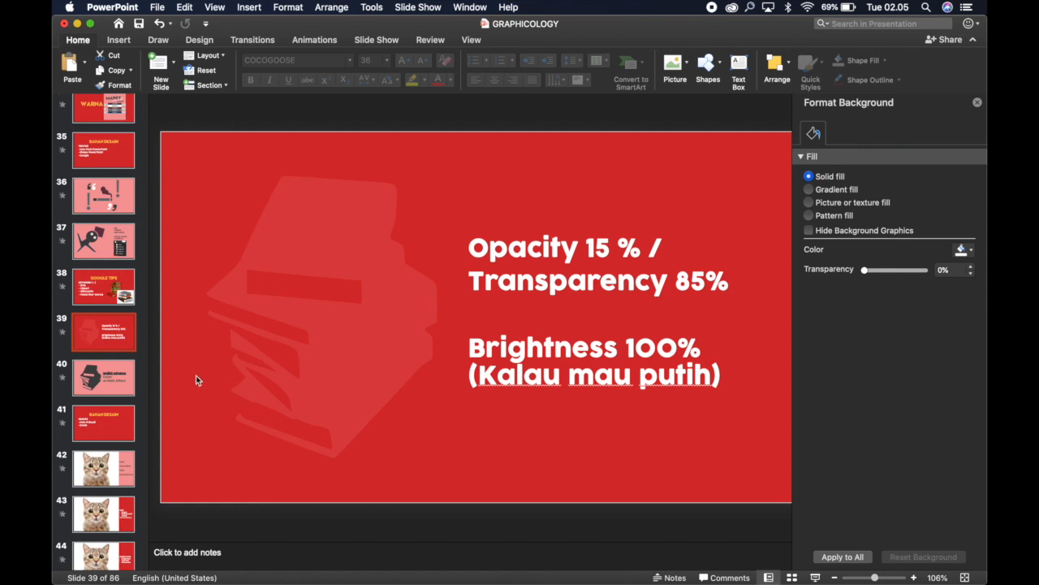
{"action": "left_click", "coordinate": [108, 426]}
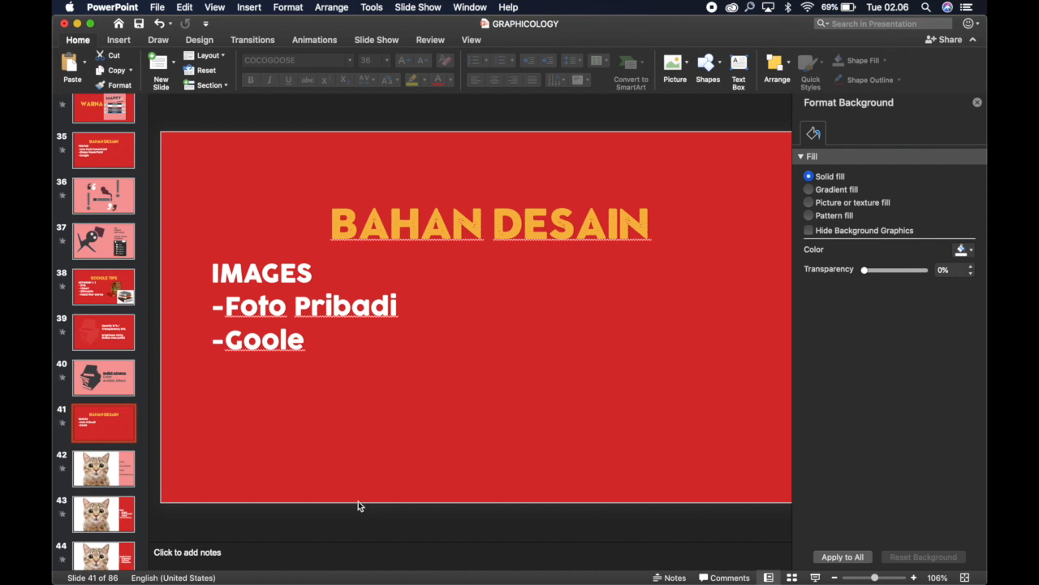
{"action": "key", "text": "Down"}
{"action": "scroll", "coordinate": [421, 398], "scroll_direction": "down", "scroll_amount": 2}
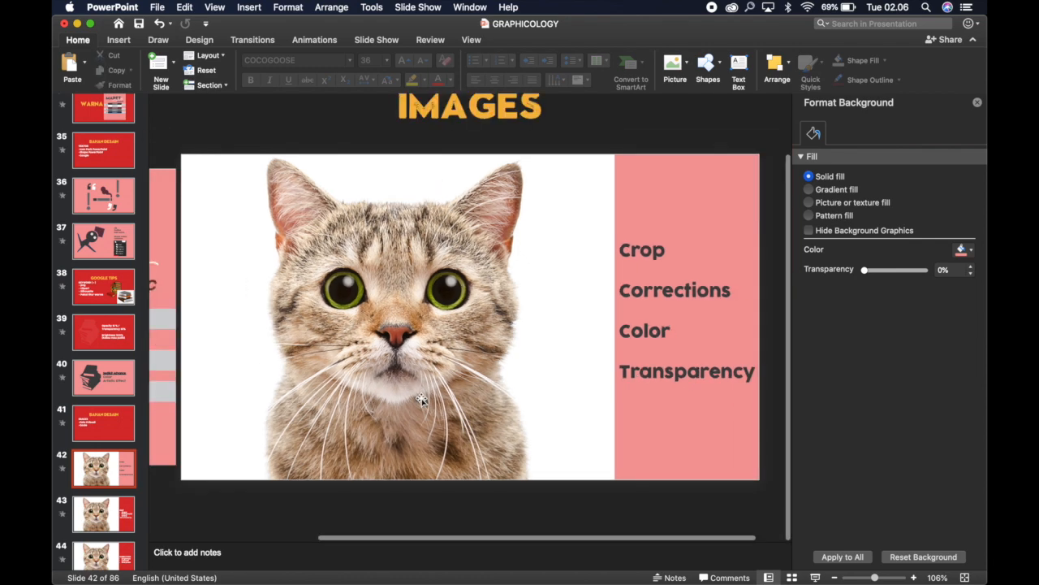
{"action": "scroll", "coordinate": [421, 398], "scroll_direction": "down", "scroll_amount": 4}
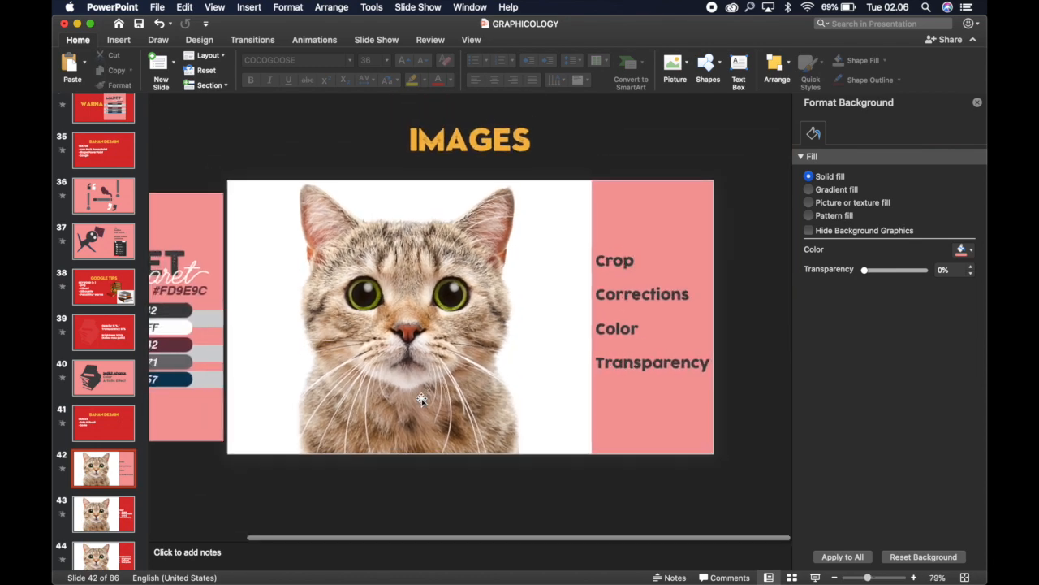
{"action": "scroll", "coordinate": [421, 241], "scroll_direction": "up", "scroll_amount": 3}
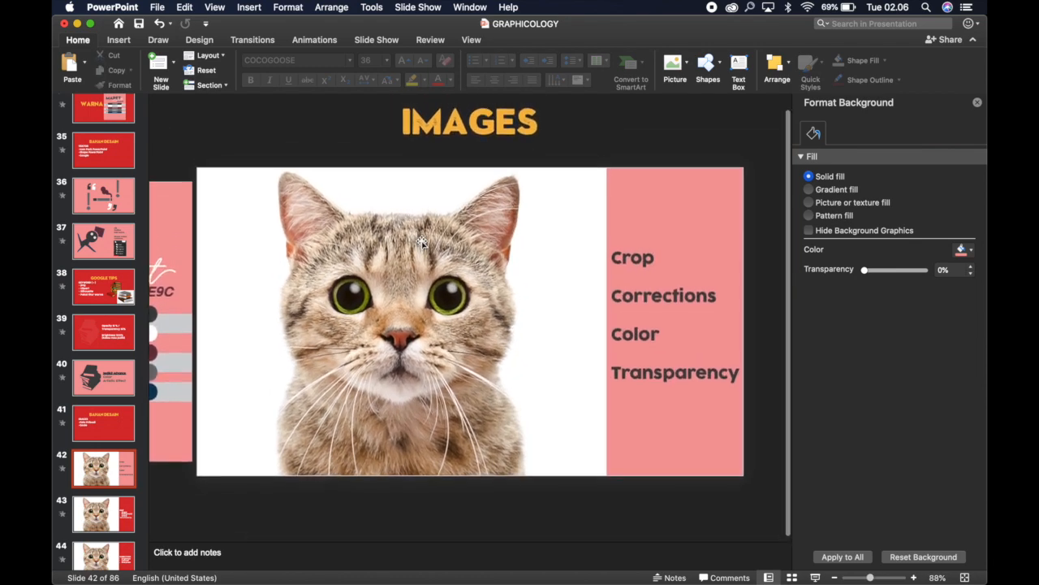
{"action": "scroll", "coordinate": [421, 241], "scroll_direction": "up", "scroll_amount": 1}
{"action": "left_click", "coordinate": [410, 302]}
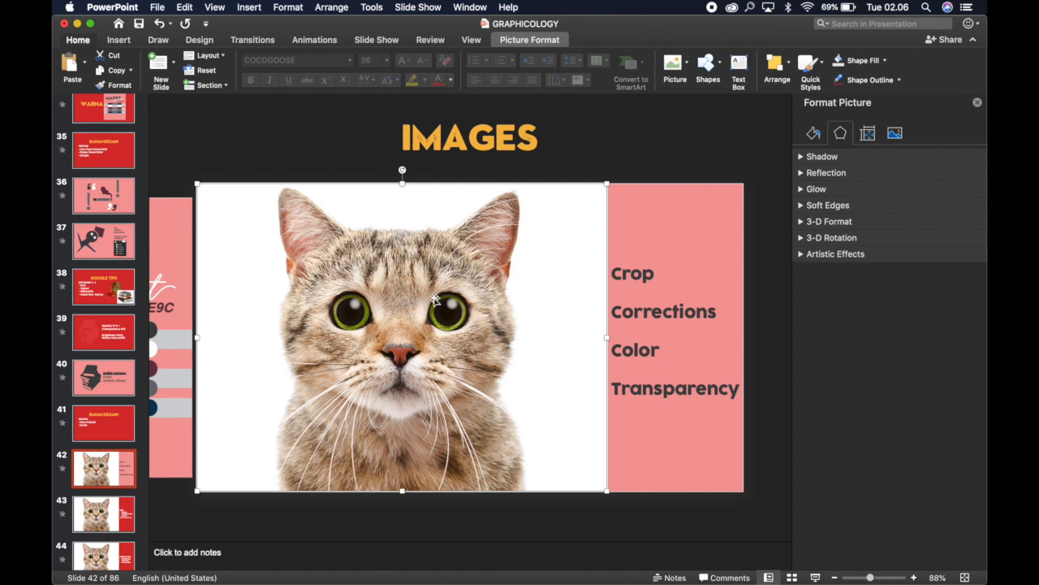
Go to slide 43, select its cat picture and bring up the picture formatting tools
{"action": "left_click", "coordinate": [85, 499]}
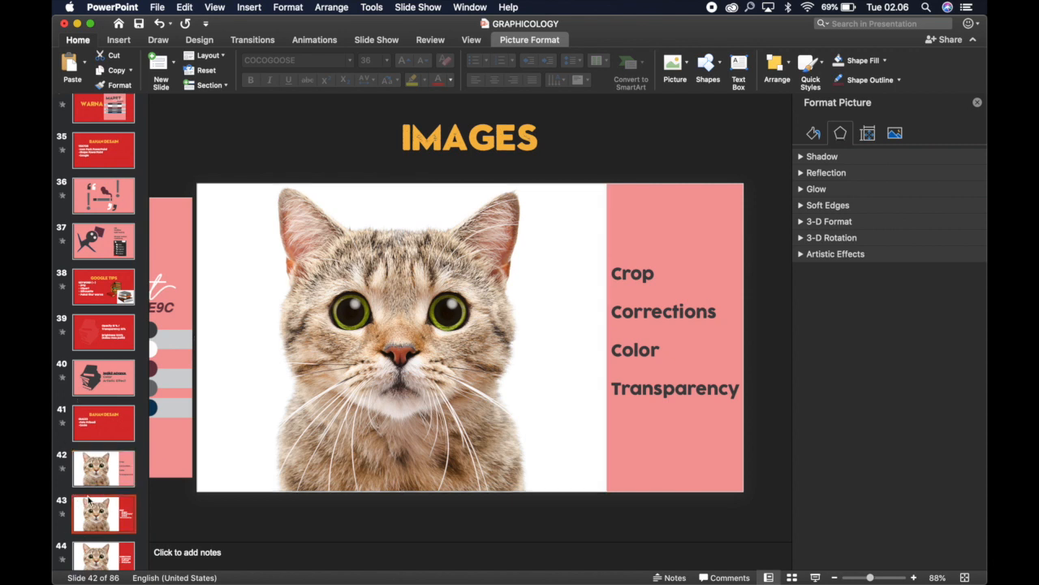
{"action": "left_click", "coordinate": [302, 367]}
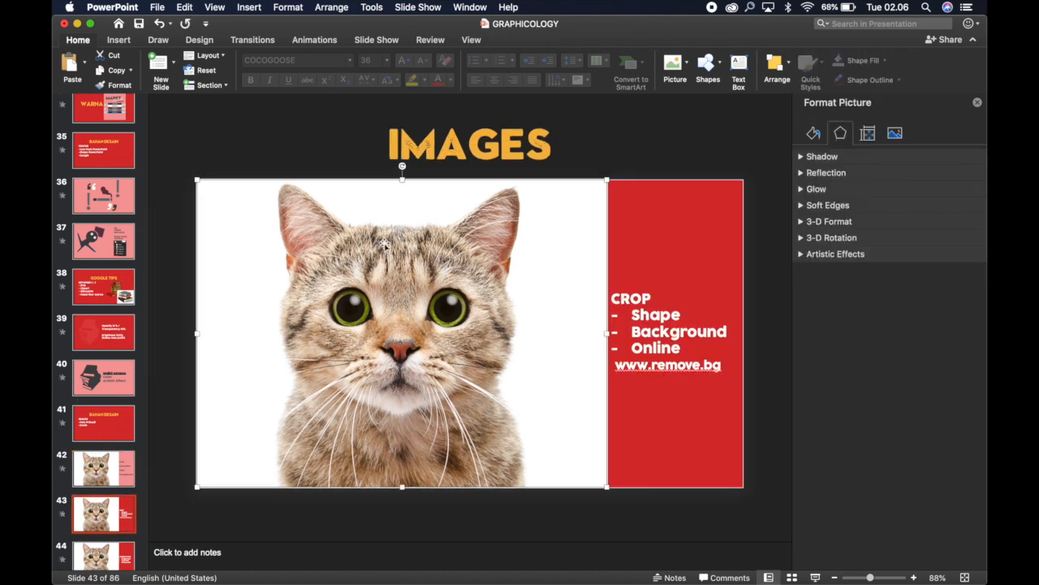
{"action": "scroll", "coordinate": [399, 317], "scroll_direction": "up", "scroll_amount": 3}
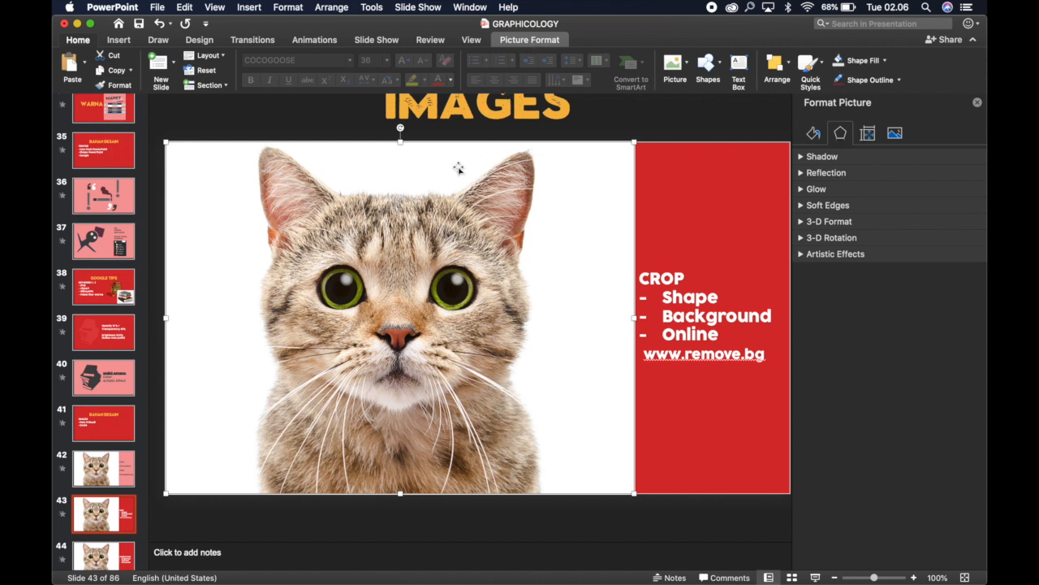
{"action": "left_click", "coordinate": [519, 39]}
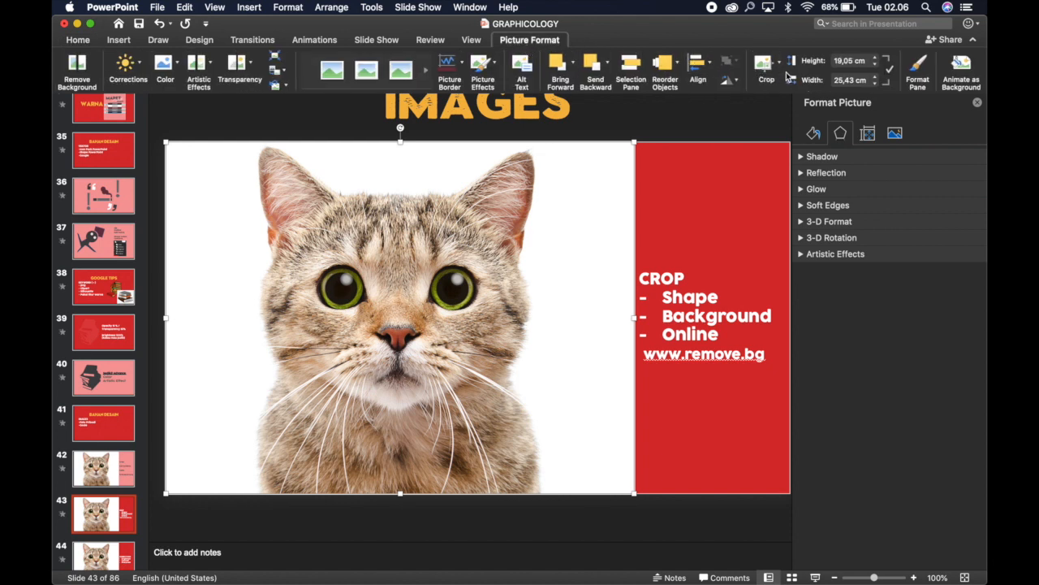
Crop the cat picture on slide 43 to an oval shape and change the crop to a heart
{"action": "left_click", "coordinate": [780, 65]}
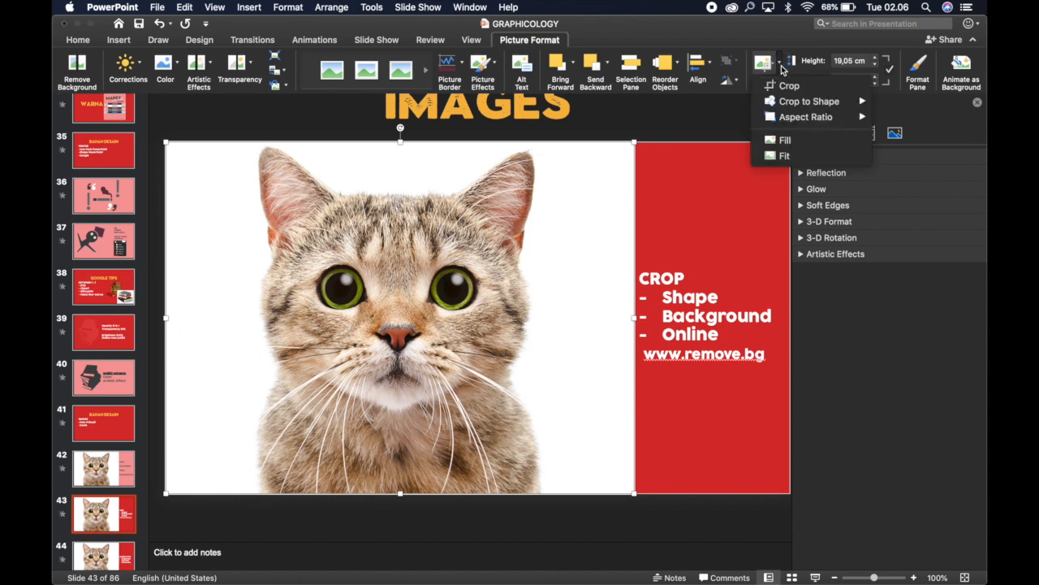
{"action": "mouse_move", "coordinate": [785, 104]}
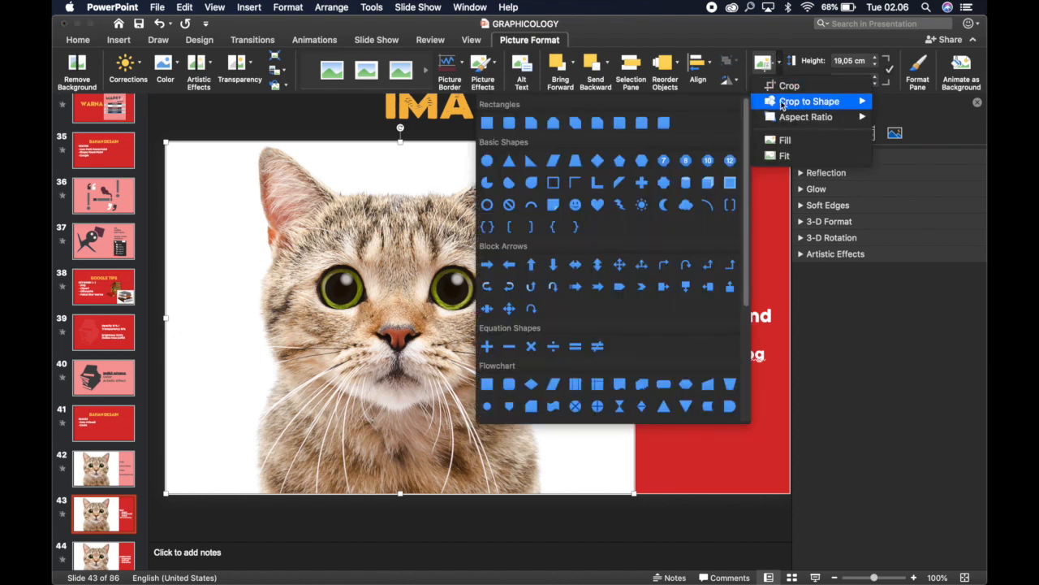
{"action": "left_click", "coordinate": [487, 159]}
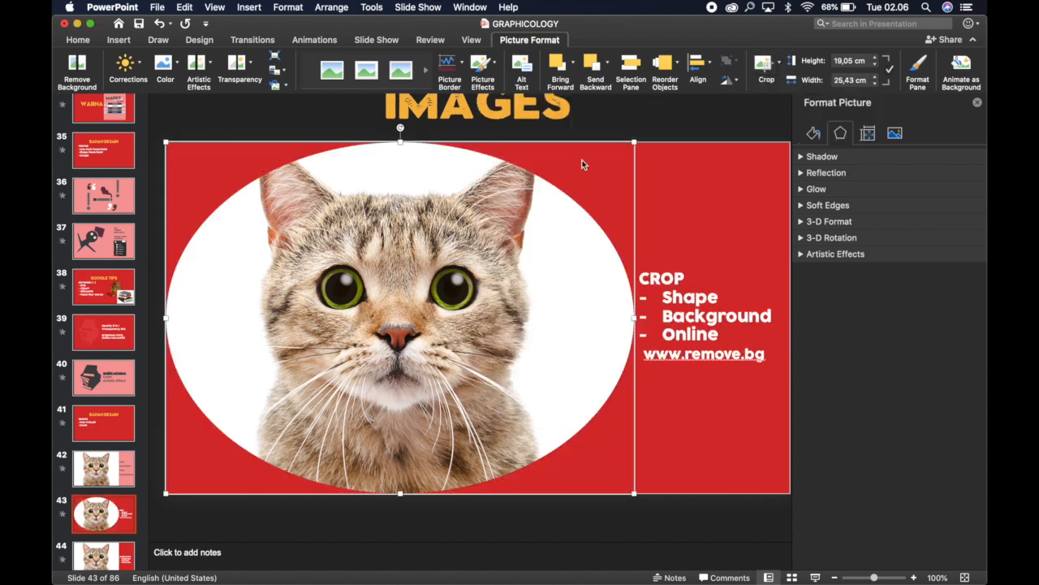
{"action": "left_click", "coordinate": [779, 65]}
{"action": "mouse_move", "coordinate": [787, 101]}
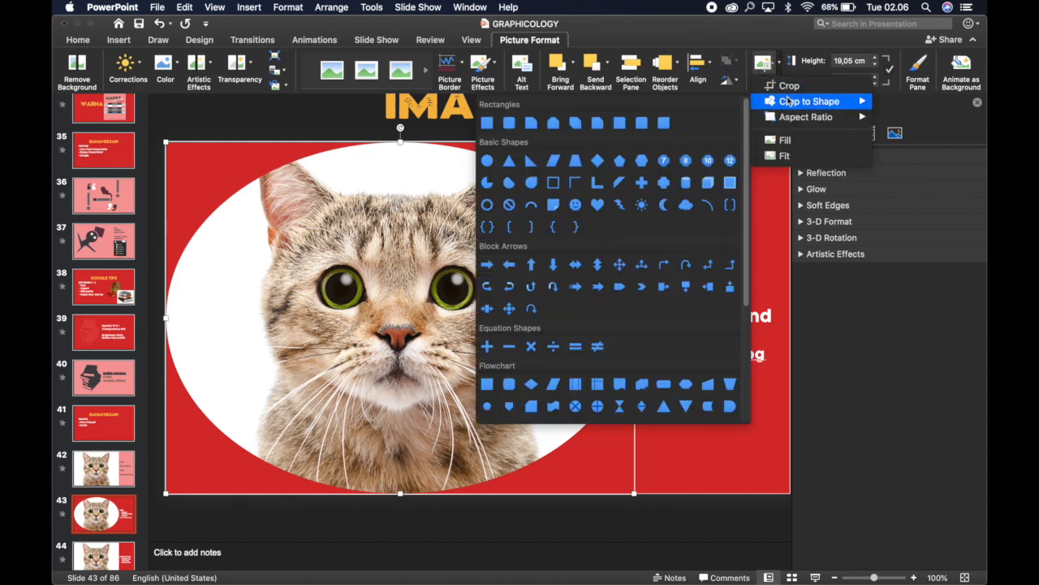
{"action": "left_click", "coordinate": [598, 204]}
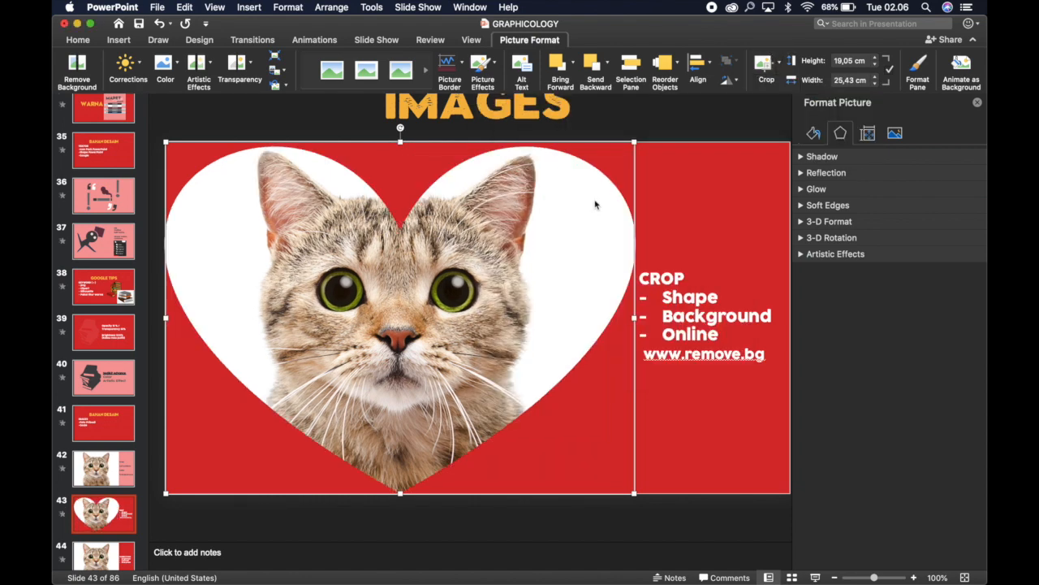
Change the cat picture's crop shape to a lightning bolt and switch it to a sun
{"action": "left_click", "coordinate": [775, 65]}
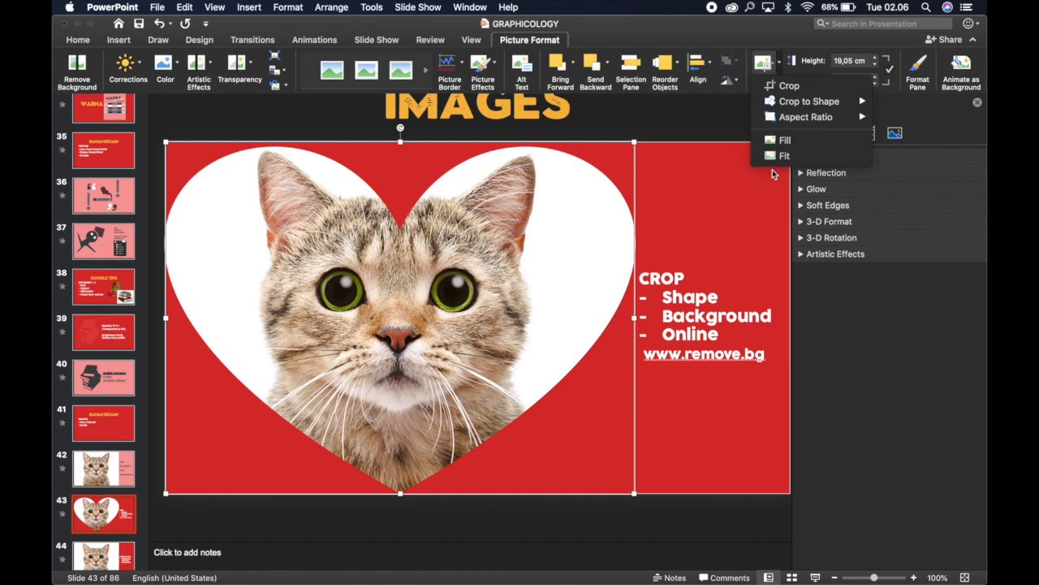
{"action": "mouse_move", "coordinate": [819, 105]}
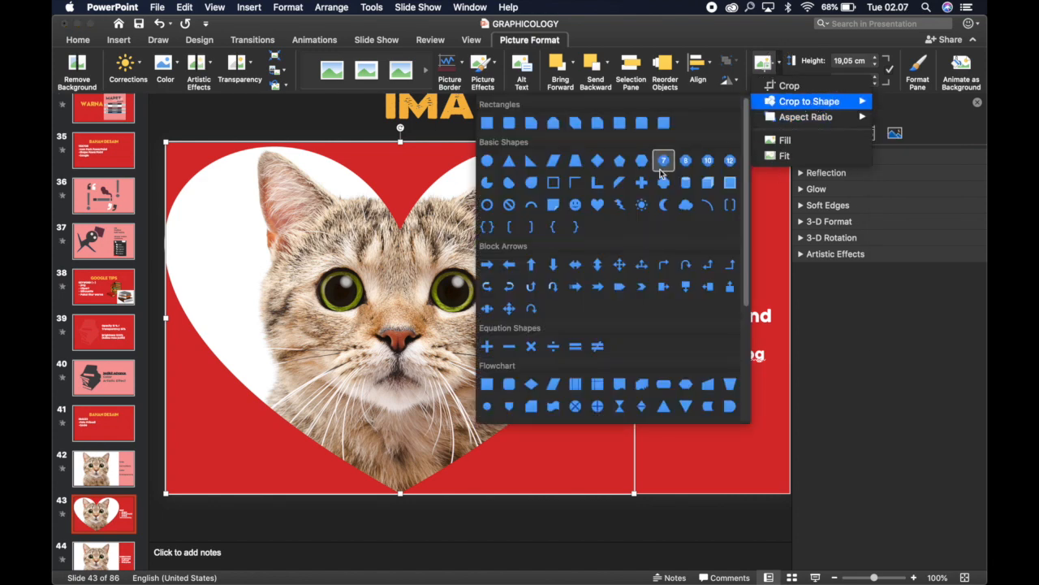
{"action": "left_click", "coordinate": [620, 204]}
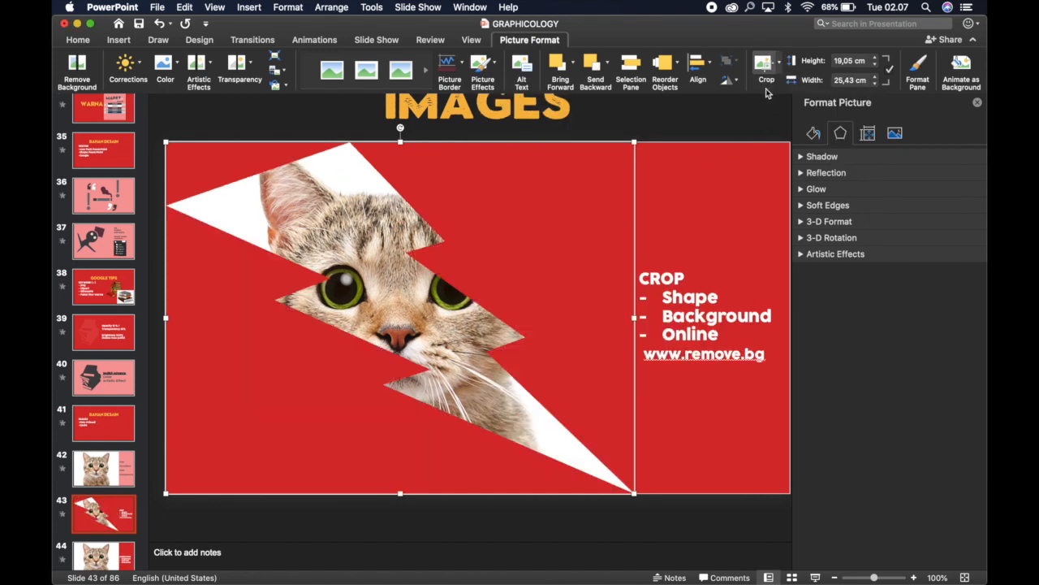
{"action": "left_click", "coordinate": [771, 67]}
{"action": "mouse_move", "coordinate": [812, 101]}
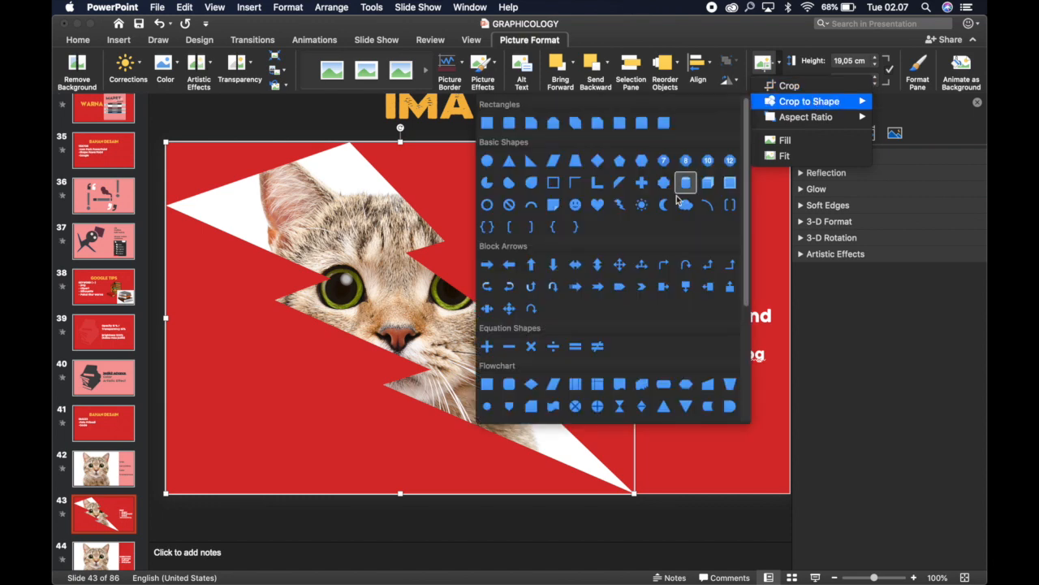
{"action": "left_click", "coordinate": [638, 204]}
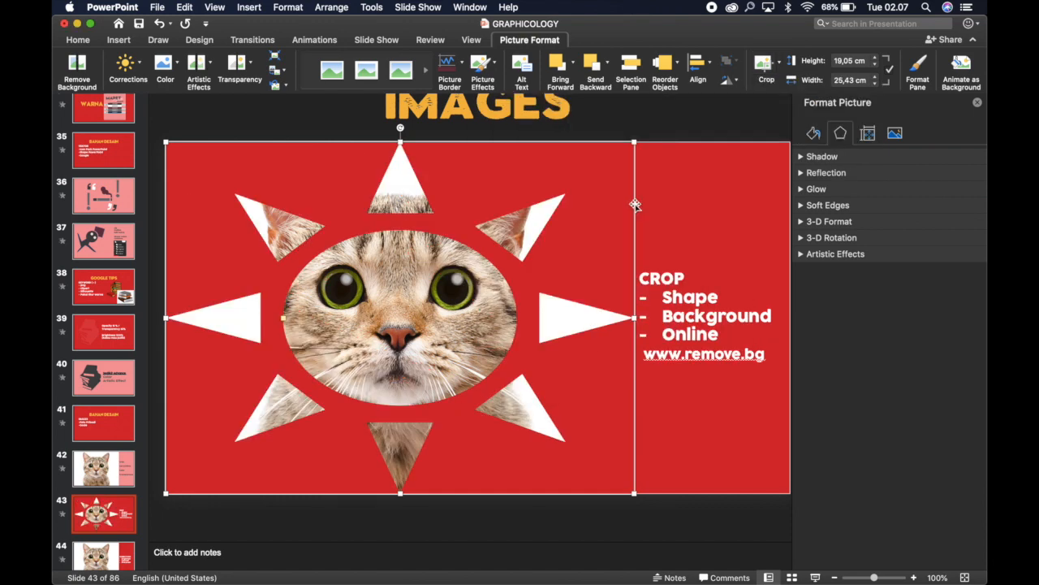
Undo all four shape crops on the cat picture
{"action": "key", "text": "super+z"}
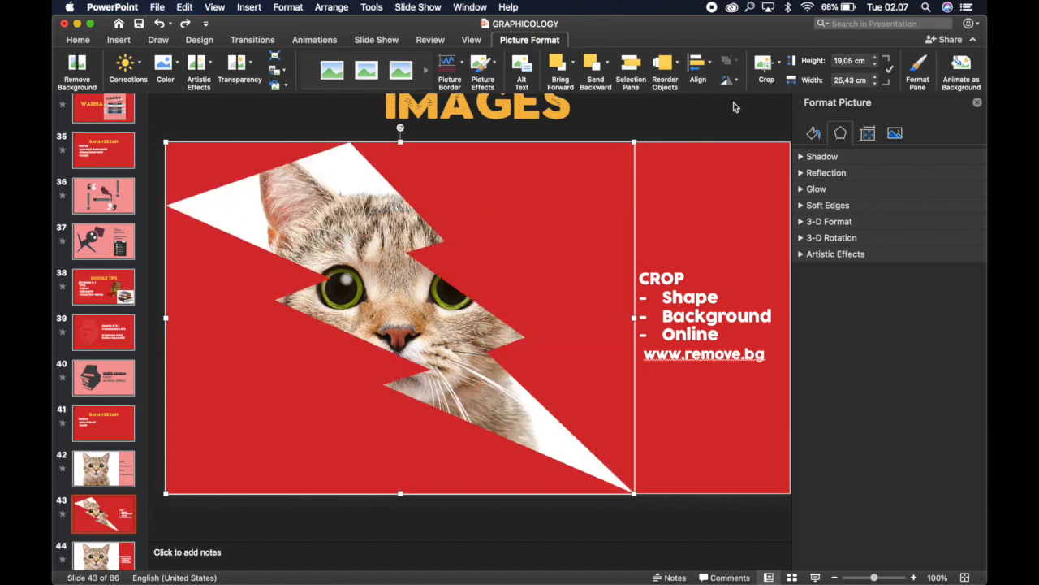
{"action": "key", "text": "super+z"}
{"action": "key", "text": "super+z"}
{"action": "key", "text": "super+z"}
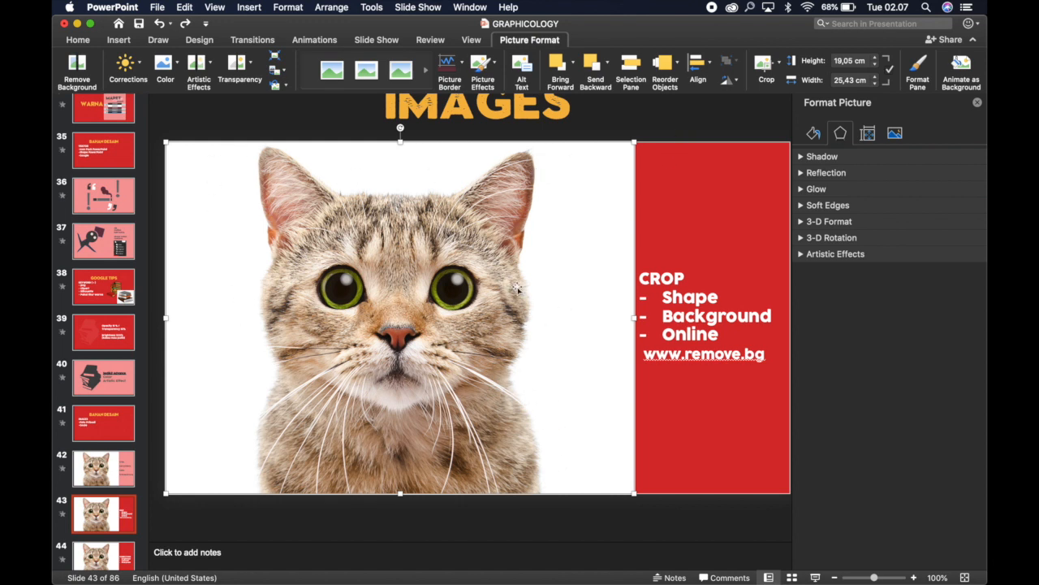
Start removing the background of slide 43's cat picture and mark both ears as areas to keep
{"action": "left_click", "coordinate": [78, 69]}
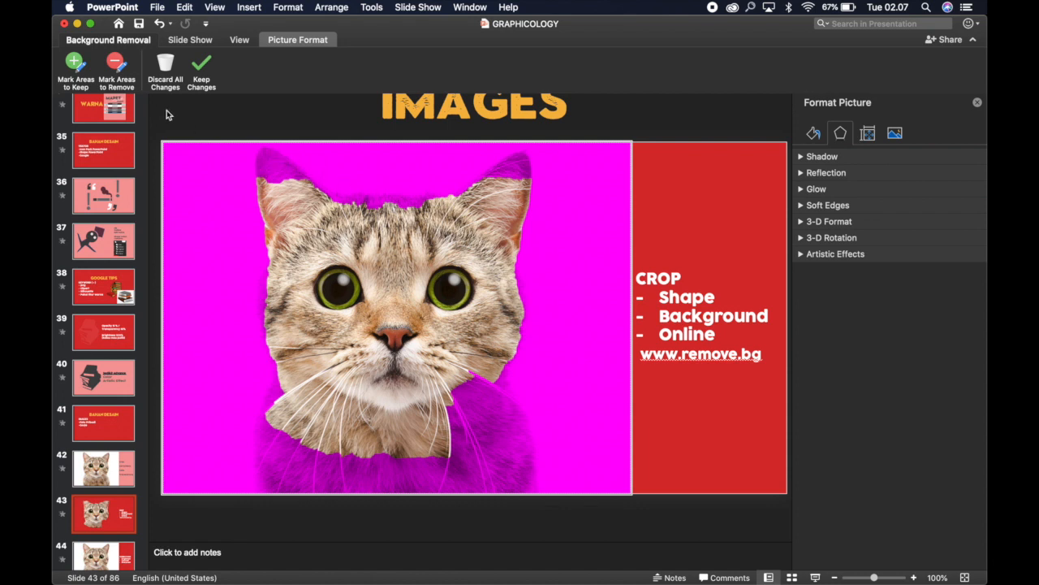
{"action": "left_click", "coordinate": [79, 66]}
{"action": "mouse_move", "coordinate": [264, 173]}
{"action": "left_mouse_down"}
{"action": "mouse_move", "coordinate": [268, 152]}
{"action": "mouse_move", "coordinate": [314, 189]}
{"action": "mouse_move", "coordinate": [425, 204]}
{"action": "left_mouse_up"}
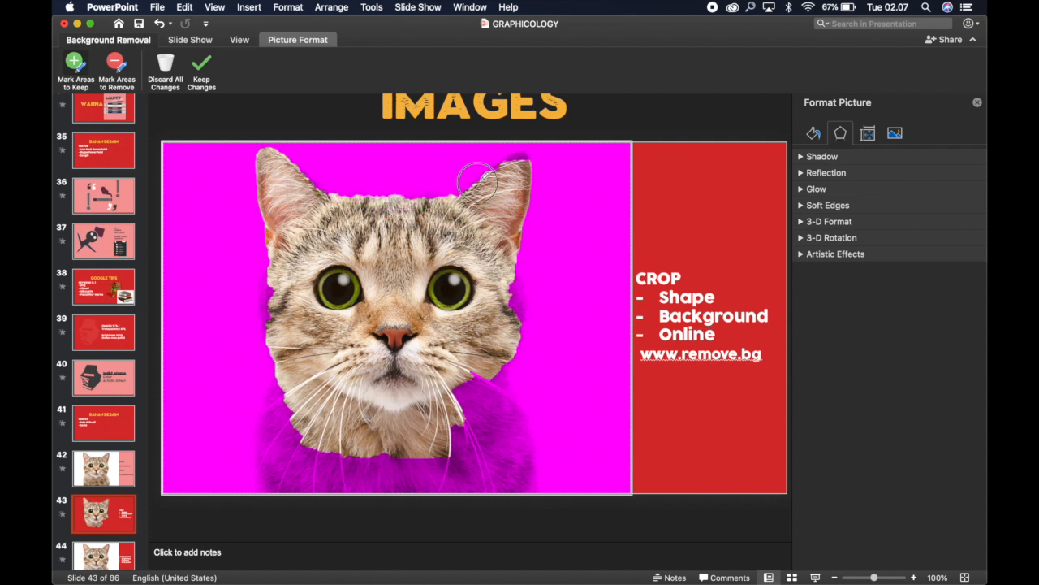
{"action": "mouse_move", "coordinate": [486, 173]}
{"action": "left_mouse_down"}
{"action": "mouse_move", "coordinate": [520, 148]}
{"action": "mouse_move", "coordinate": [528, 185]}
{"action": "left_mouse_up"}
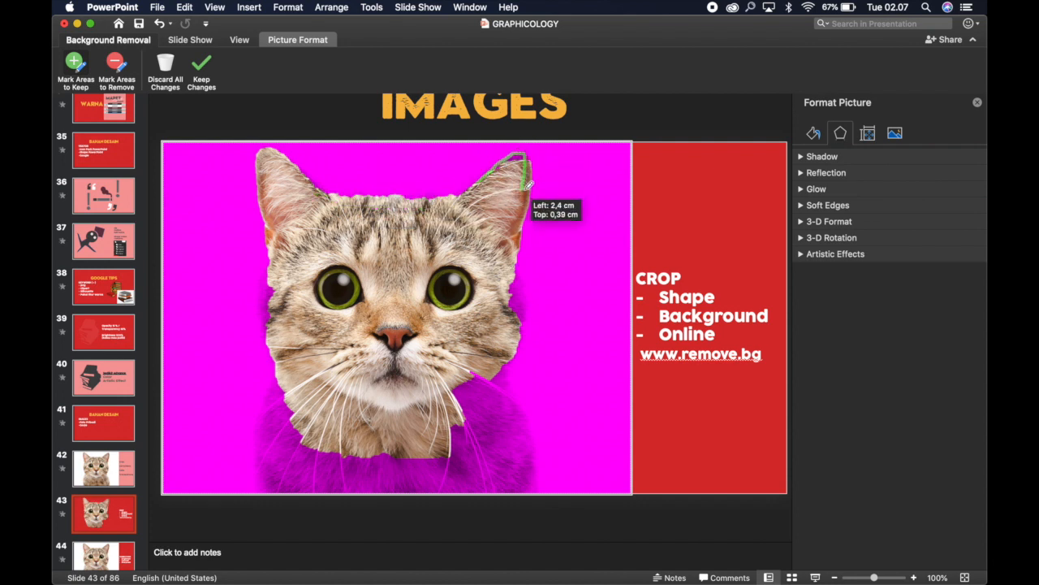
Mark the fur at both sides of the face and the lower whisker area as areas to keep, and apply the background removal
{"action": "left_click_drag", "start_coordinate": [502, 266], "coordinate": [516, 329]}
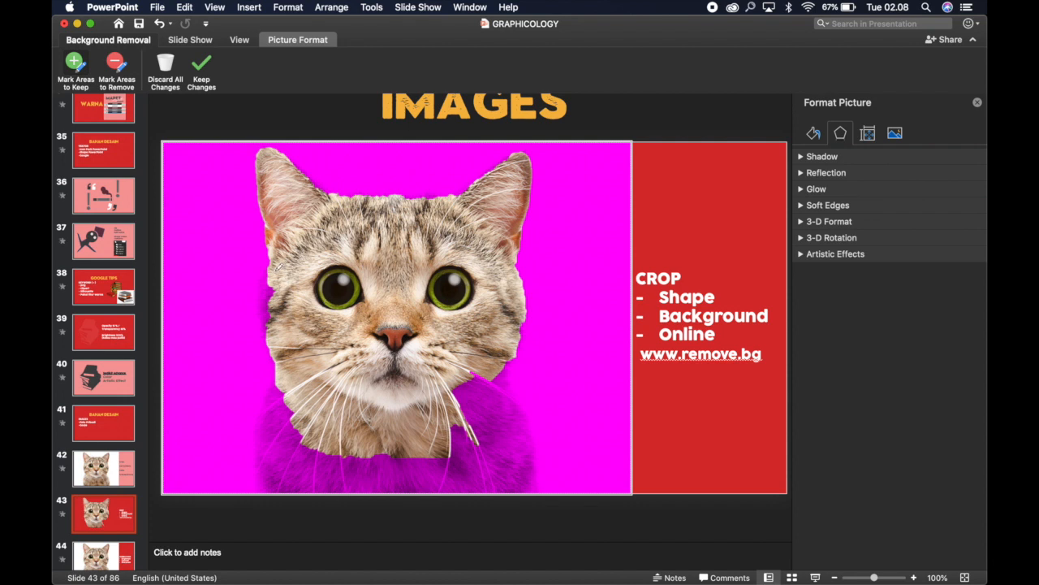
{"action": "left_click_drag", "start_coordinate": [267, 274], "coordinate": [277, 325]}
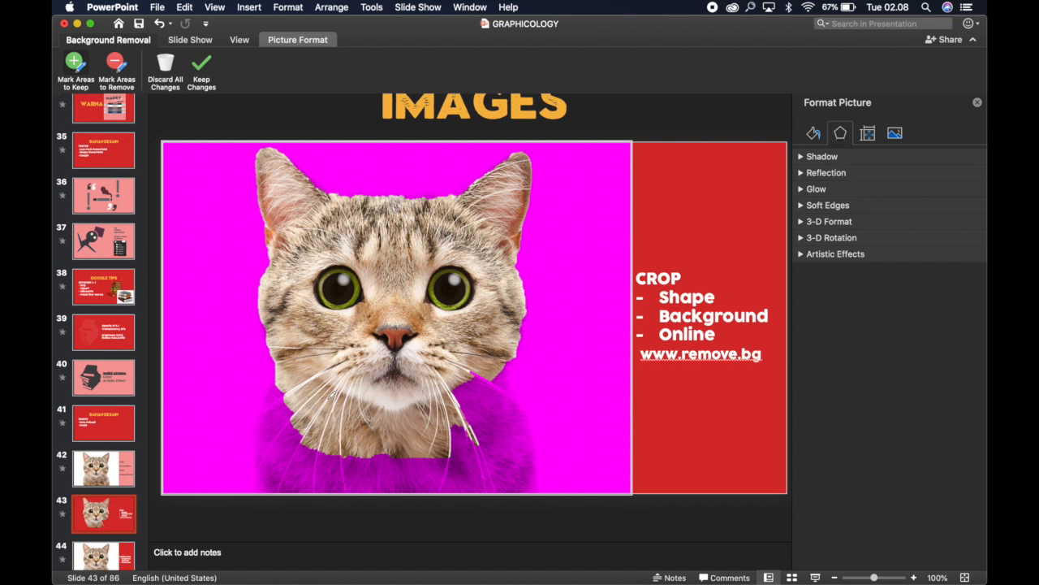
{"action": "left_click_drag", "start_coordinate": [456, 398], "coordinate": [485, 369]}
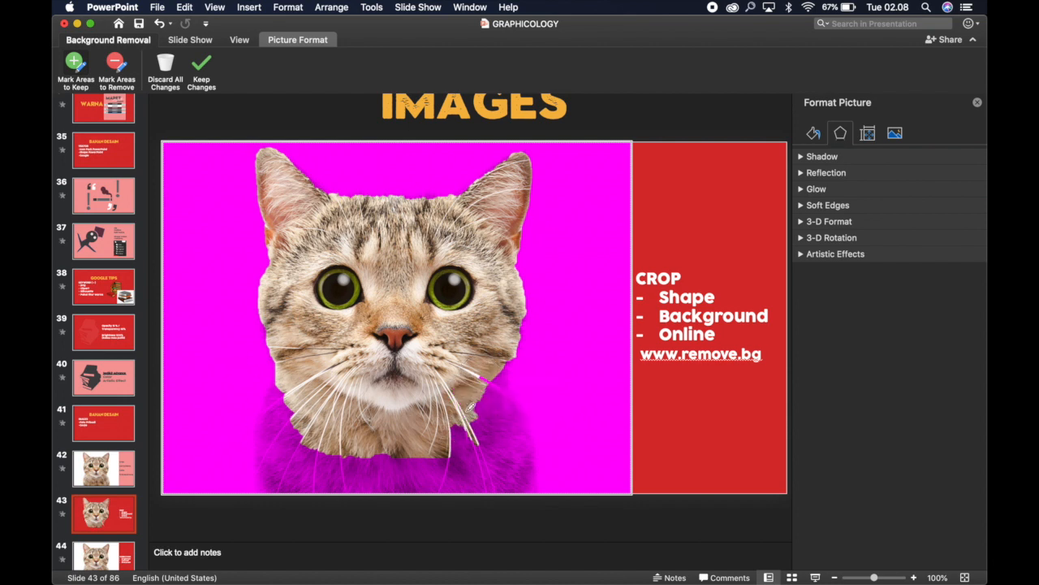
{"action": "left_click_drag", "start_coordinate": [465, 404], "coordinate": [502, 376]}
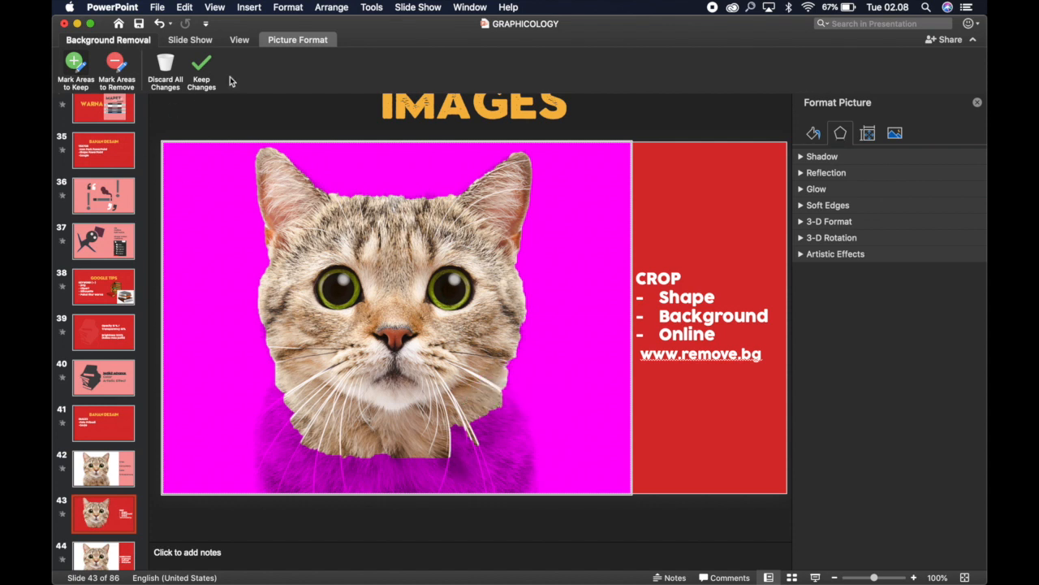
{"action": "left_click", "coordinate": [205, 75]}
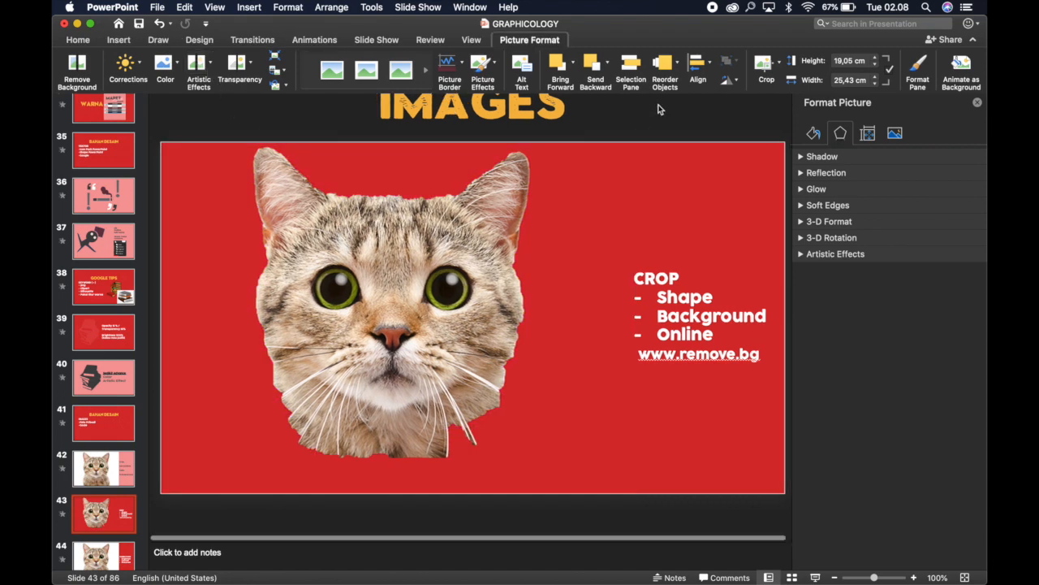
{"action": "left_click", "coordinate": [659, 108]}
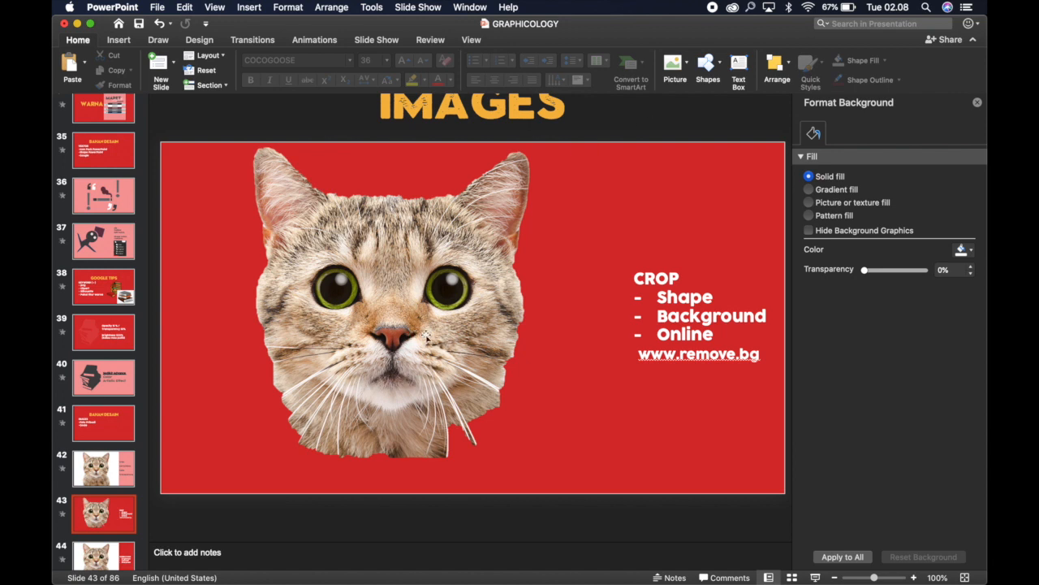
Go back to slide 42 and review its list of picture adjustments, from Corrections to Transparency
{"action": "scroll", "coordinate": [425, 336], "scroll_direction": "down", "scroll_amount": 2}
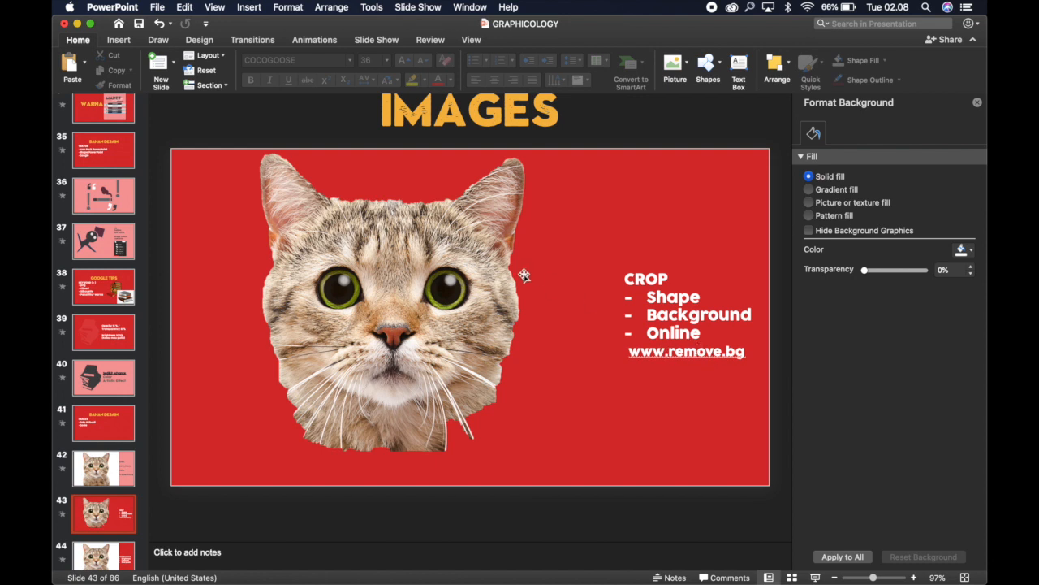
{"action": "scroll", "coordinate": [92, 475], "scroll_direction": "down", "scroll_amount": 3}
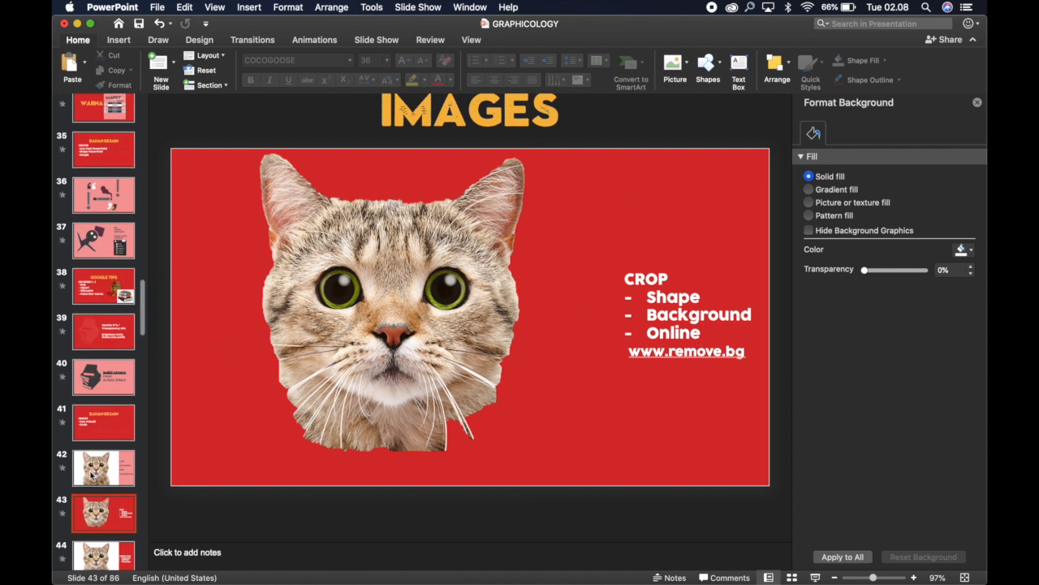
{"action": "left_click", "coordinate": [104, 443]}
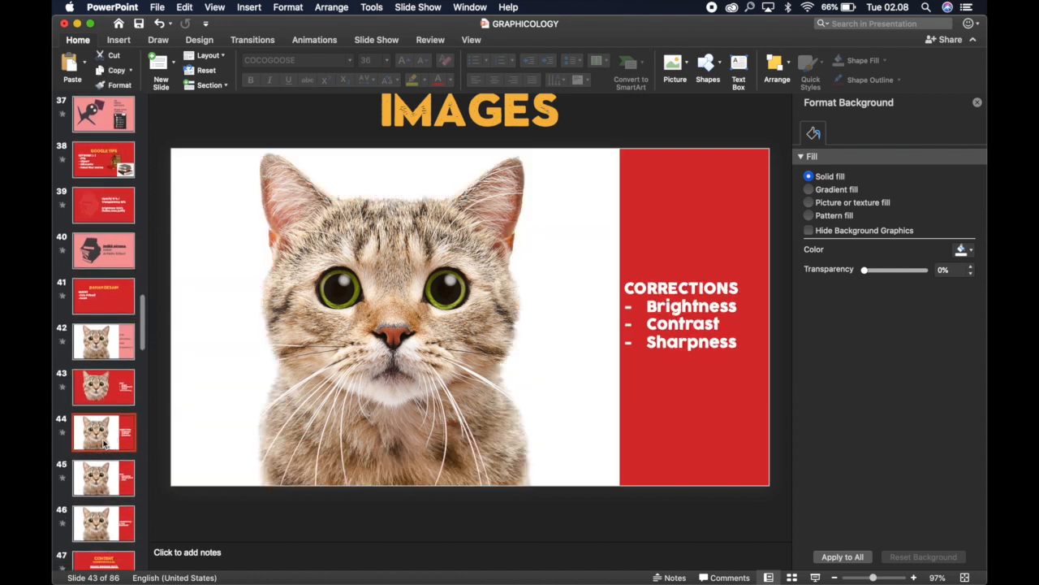
{"action": "left_click", "coordinate": [95, 397]}
{"action": "left_click", "coordinate": [108, 345]}
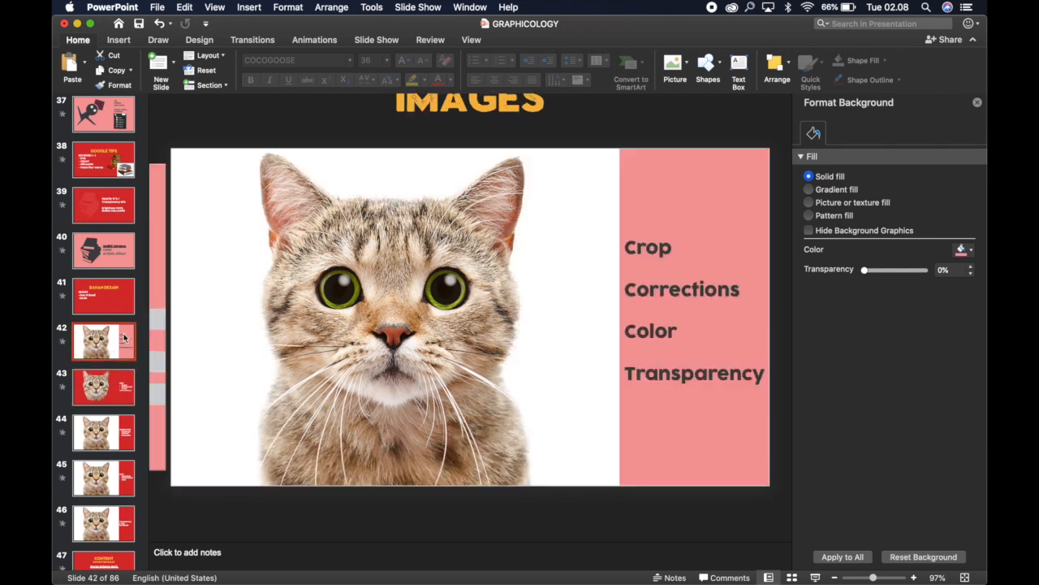
{"action": "left_click", "coordinate": [680, 299]}
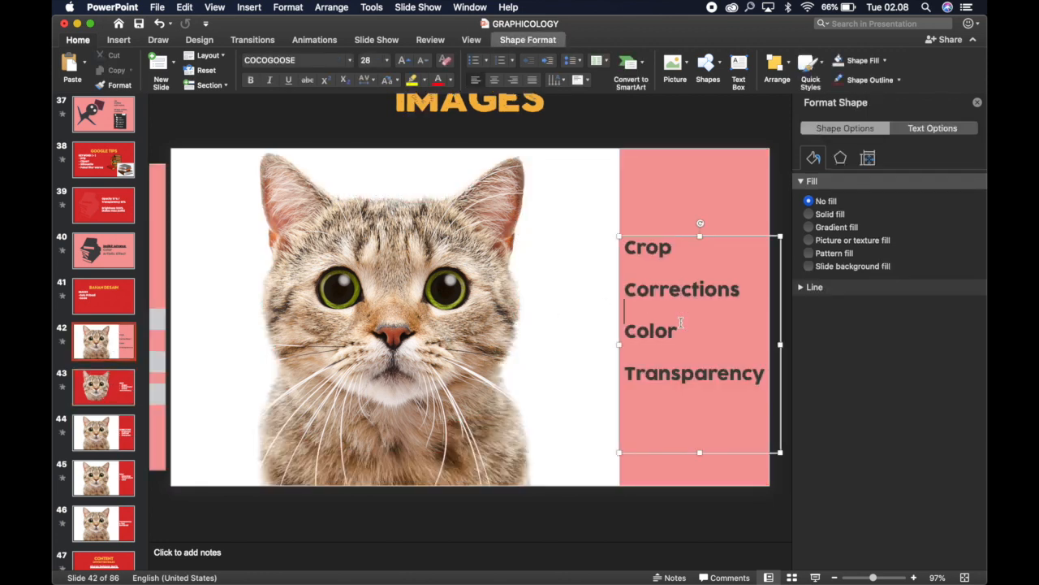
{"action": "left_click", "coordinate": [669, 375]}
Go to slide 44, select its cat picture and bring up the picture correction settings
{"action": "left_click", "coordinate": [99, 438]}
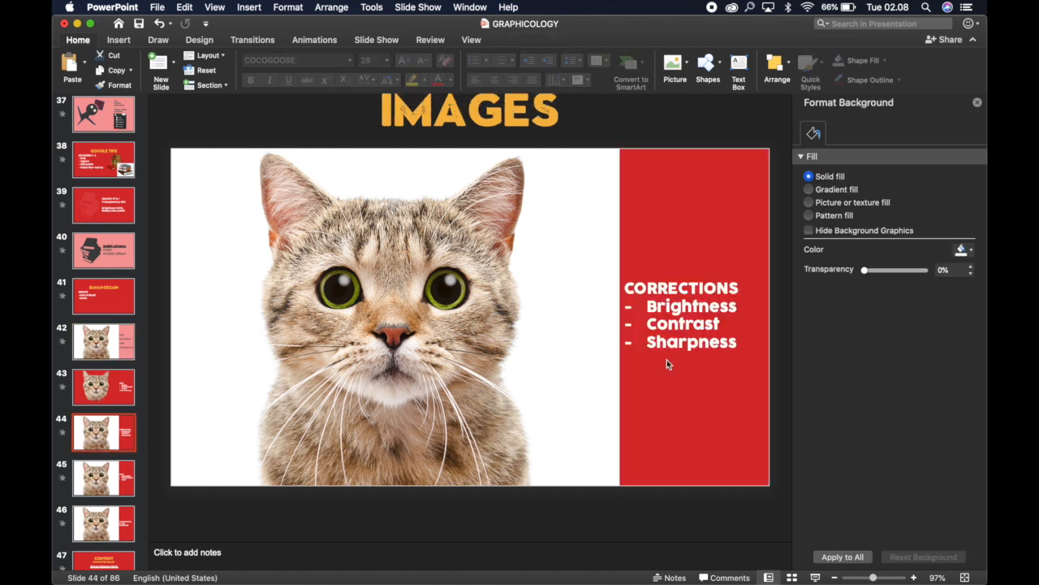
{"action": "left_click", "coordinate": [416, 264]}
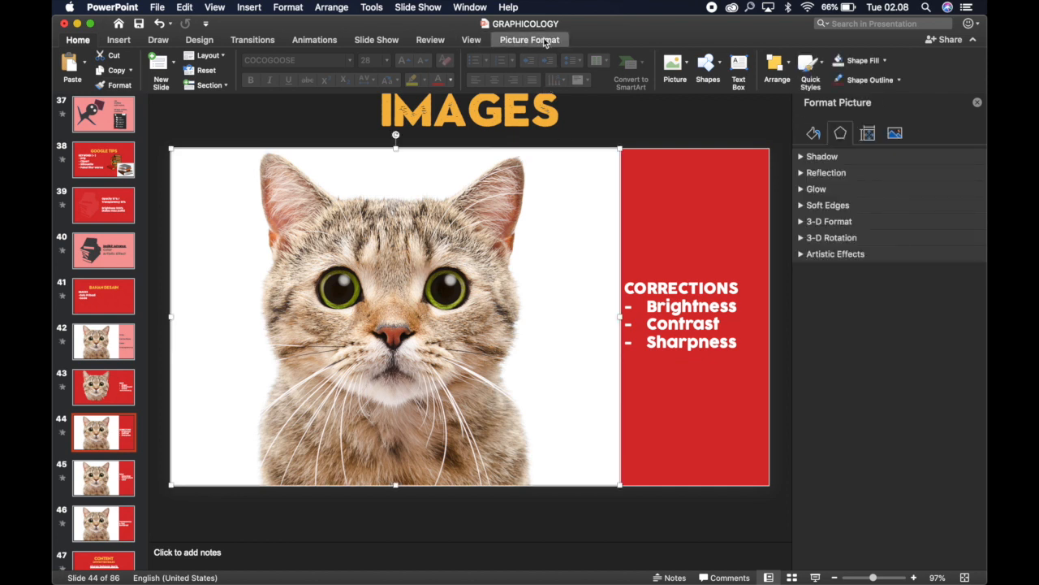
{"action": "left_click", "coordinate": [545, 42]}
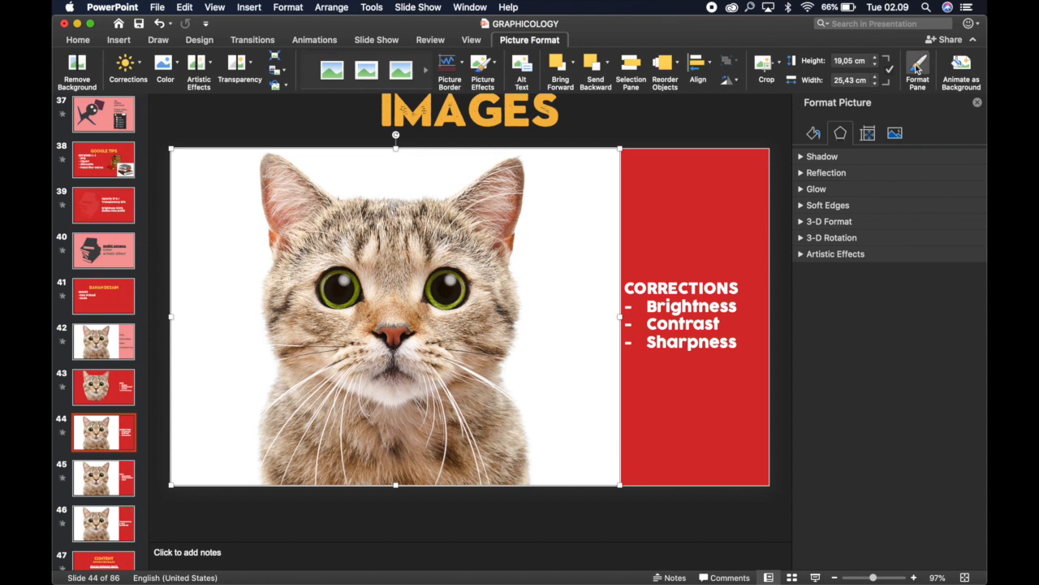
{"action": "left_click", "coordinate": [893, 132]}
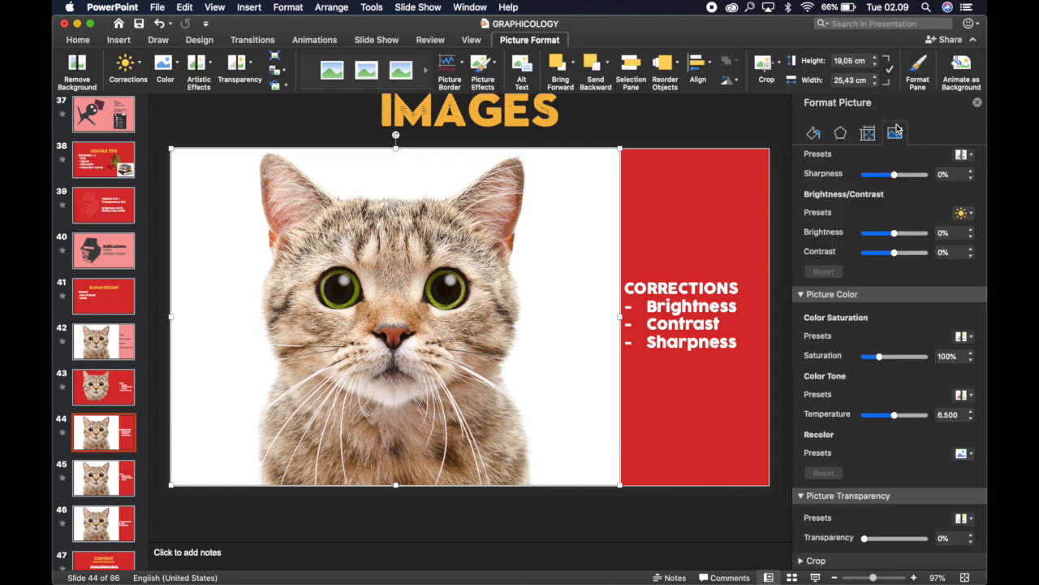
{"action": "scroll", "coordinate": [864, 201], "scroll_direction": "up", "scroll_amount": 3}
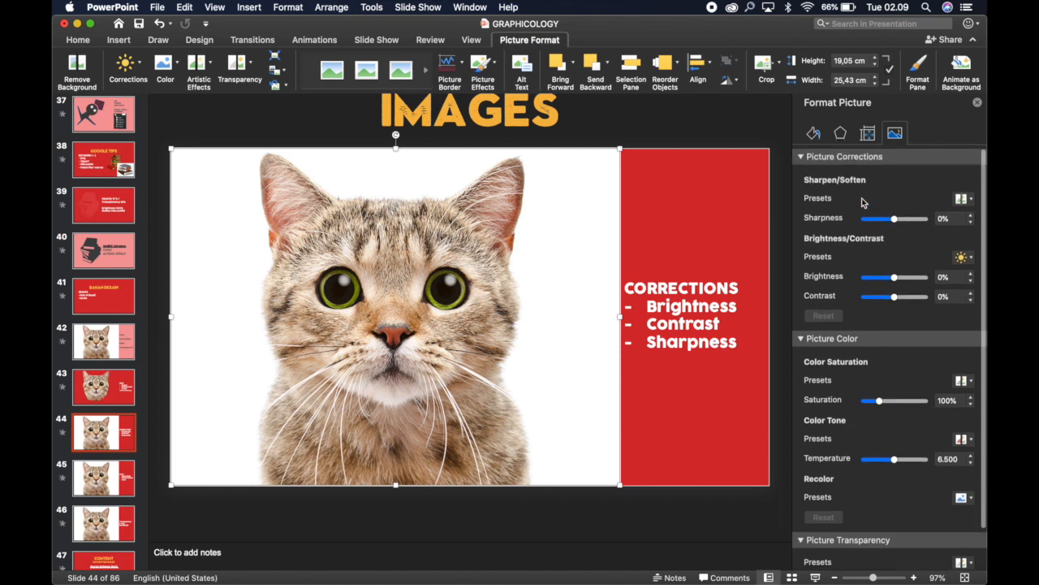
Try sharpness at -100% and 100%, brightness at -1% and contrast at -45% and 87% on the cat picture, and reset the corrections
{"action": "left_click_drag", "start_coordinate": [894, 220], "coordinate": [864, 221]}
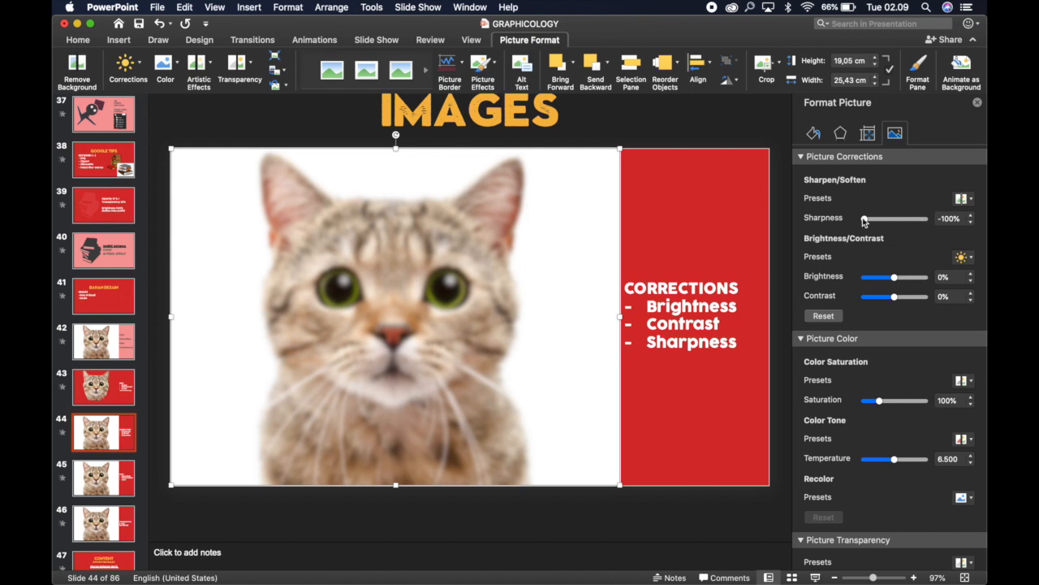
{"action": "left_click_drag", "start_coordinate": [865, 221], "coordinate": [935, 220]}
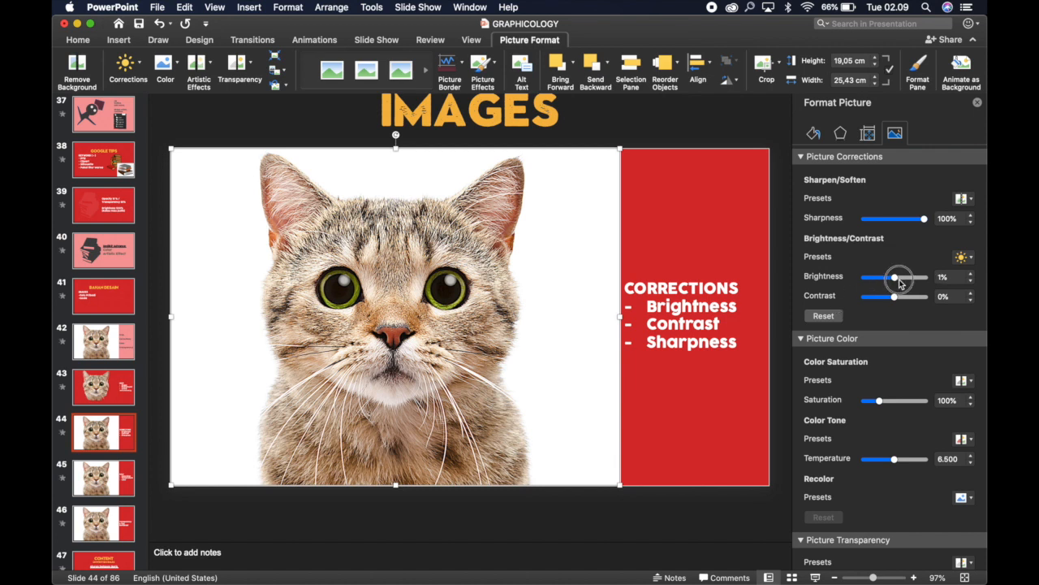
{"action": "mouse_move", "coordinate": [895, 278]}
{"action": "left_mouse_down"}
{"action": "mouse_move", "coordinate": [911, 277]}
{"action": "mouse_move", "coordinate": [866, 281]}
{"action": "mouse_move", "coordinate": [882, 281]}
{"action": "left_mouse_up"}
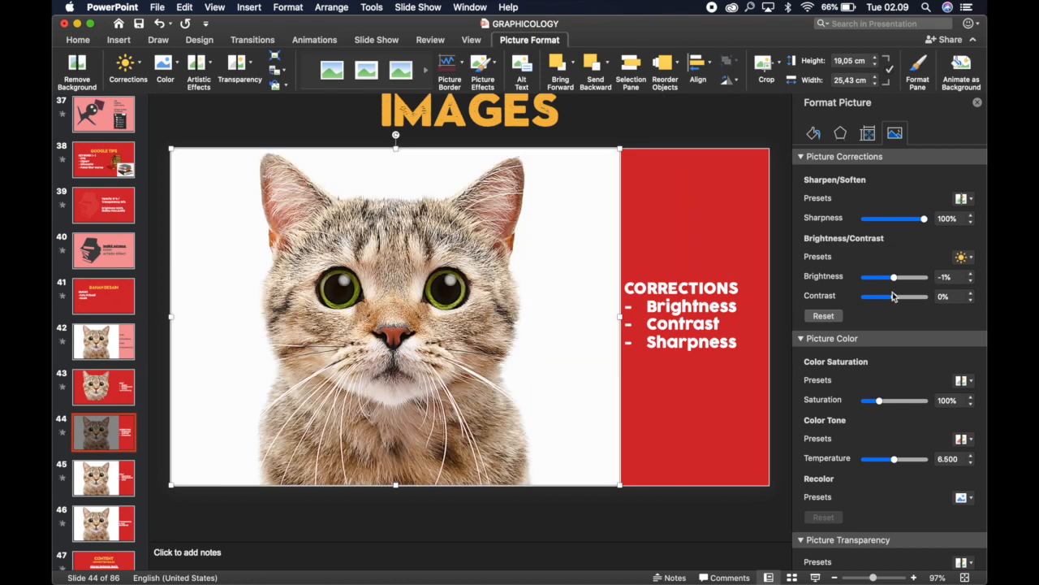
{"action": "left_click", "coordinate": [882, 298]}
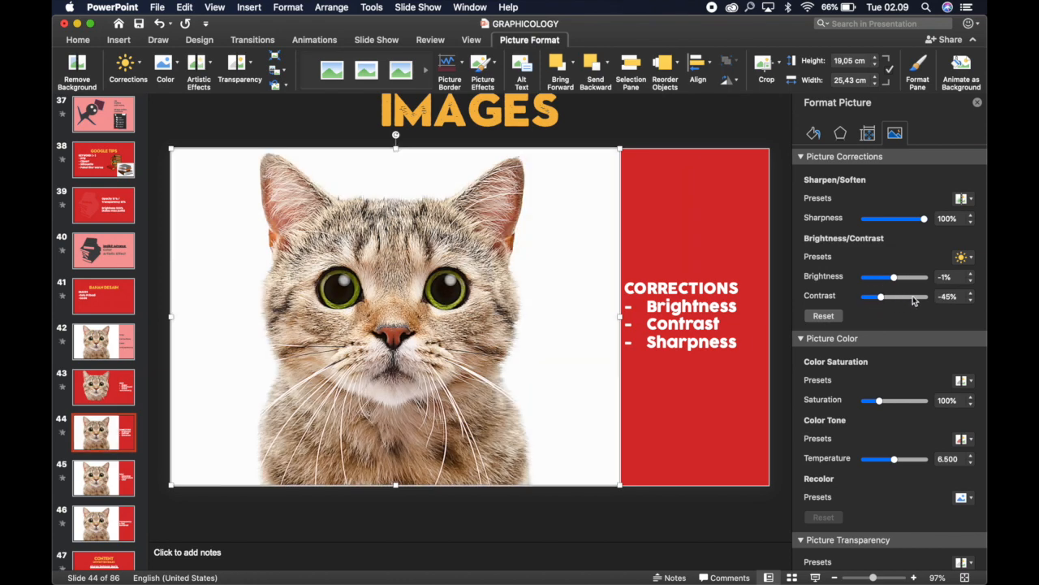
{"action": "left_click", "coordinate": [919, 298]}
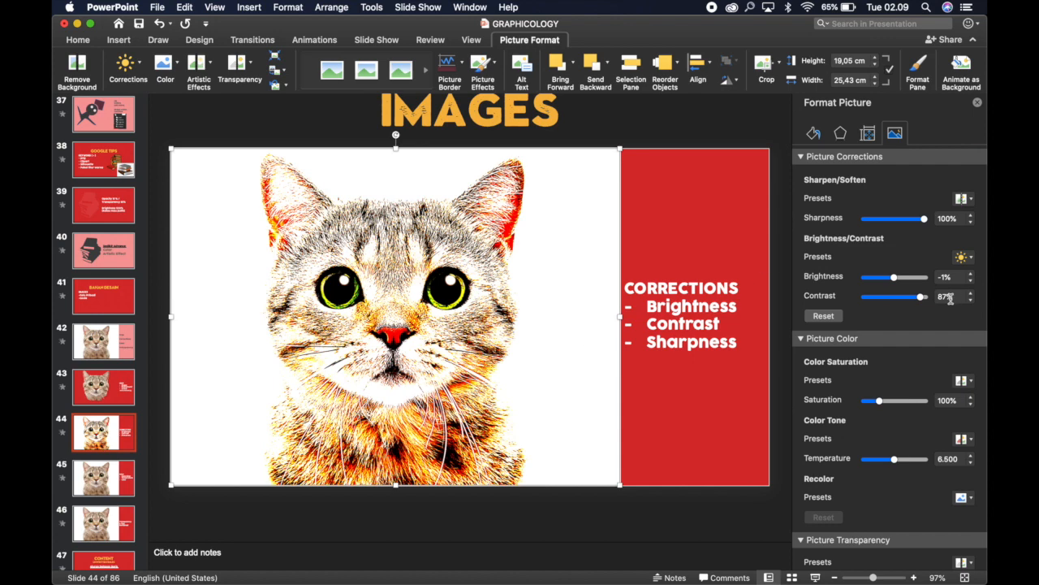
{"action": "left_click", "coordinate": [824, 316]}
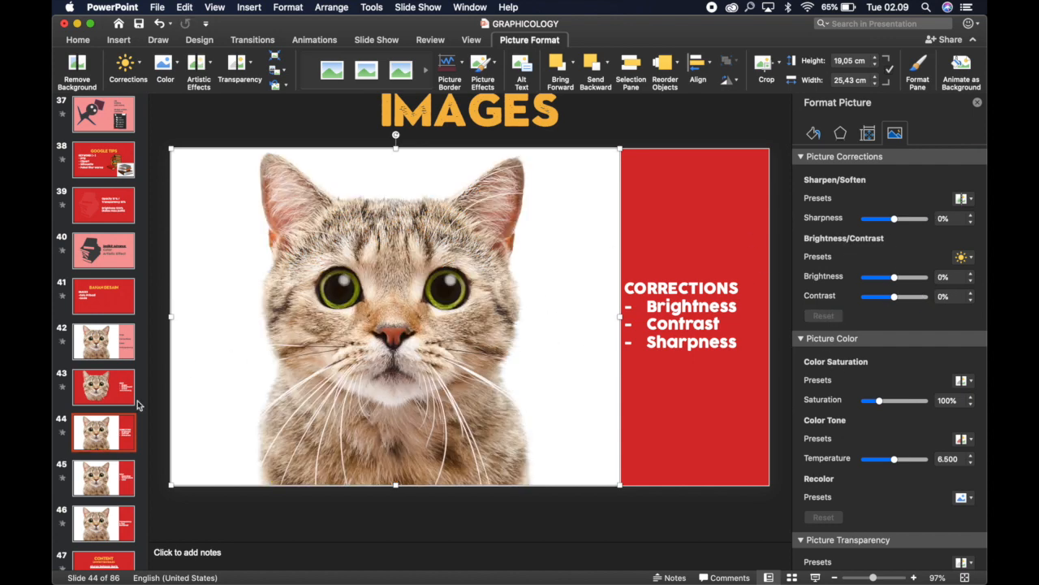
Go to slide 45, select its cat picture and show its picture color settings with the corrections section collapsed
{"action": "left_click", "coordinate": [96, 479]}
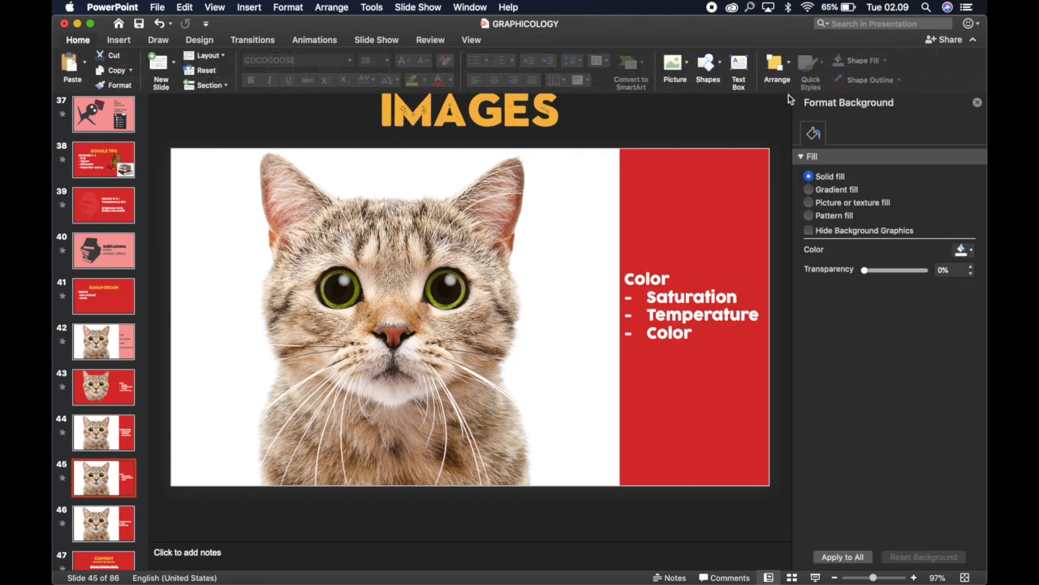
{"action": "left_click", "coordinate": [473, 217]}
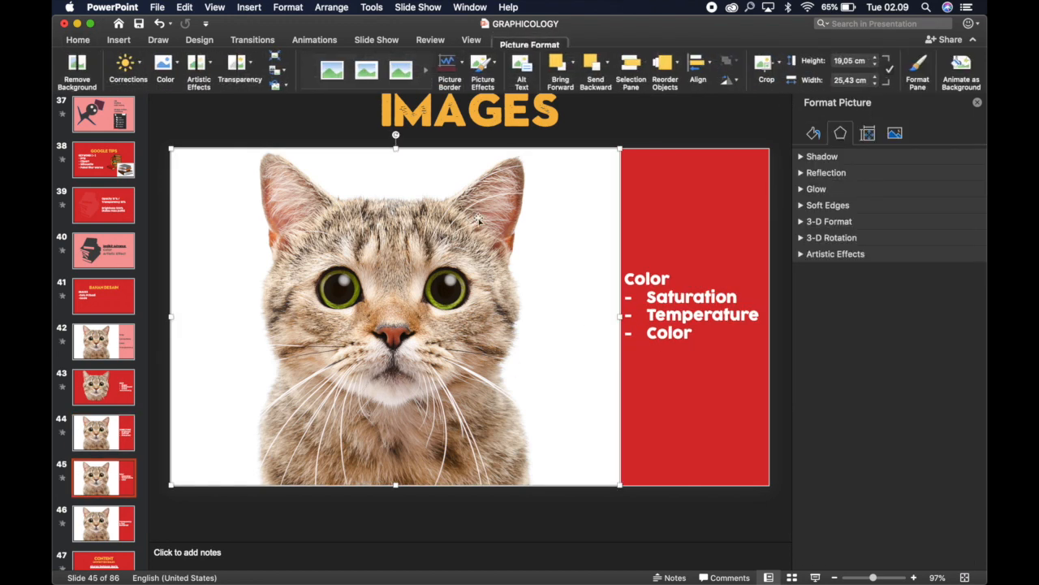
{"action": "left_click", "coordinate": [892, 137]}
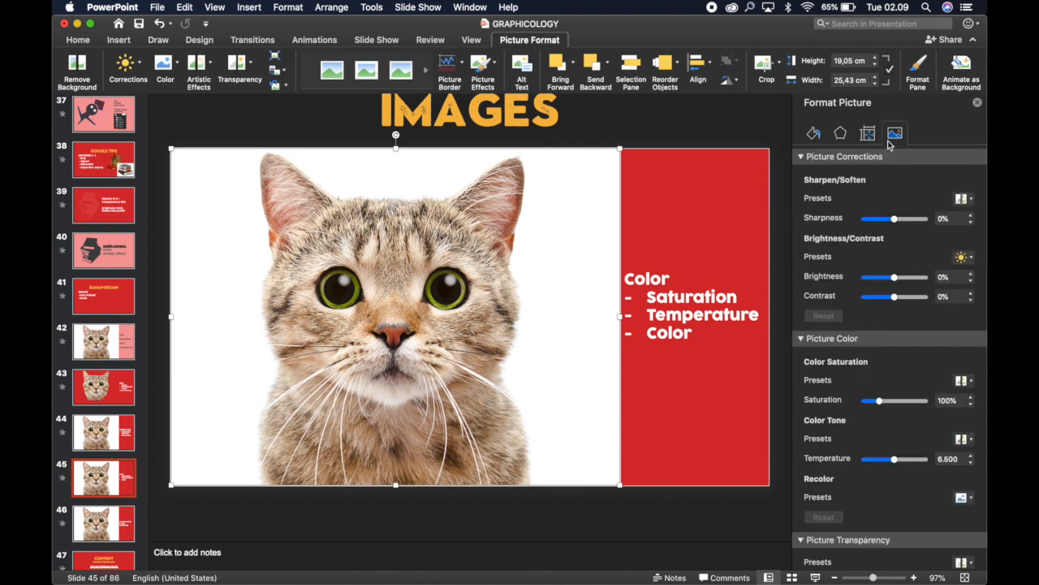
{"action": "left_click", "coordinate": [801, 156]}
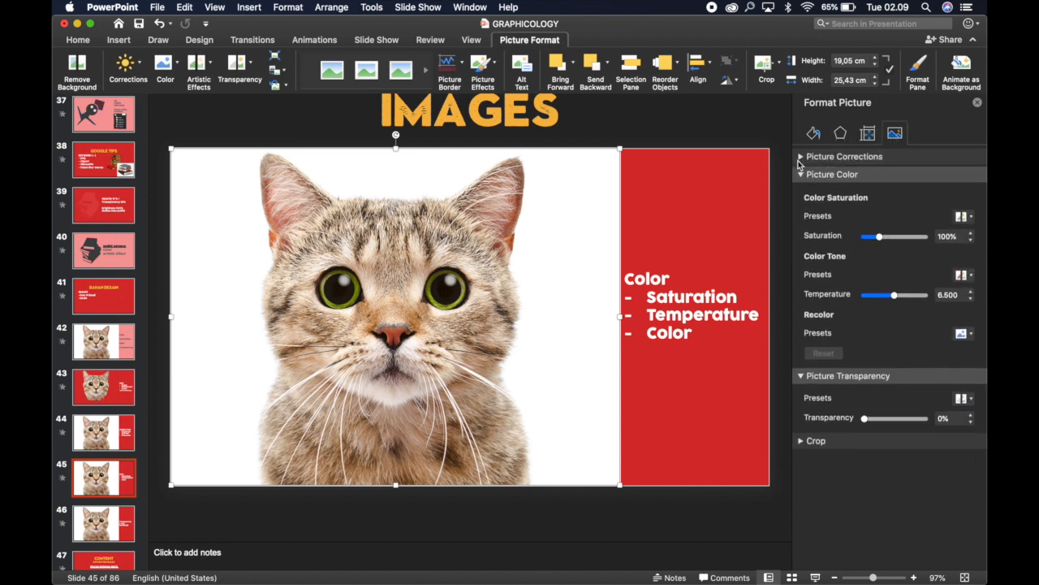
Raise the cat picture's color saturation to 300%, lower it to 0% and deselect the picture
{"action": "left_click", "coordinate": [881, 236]}
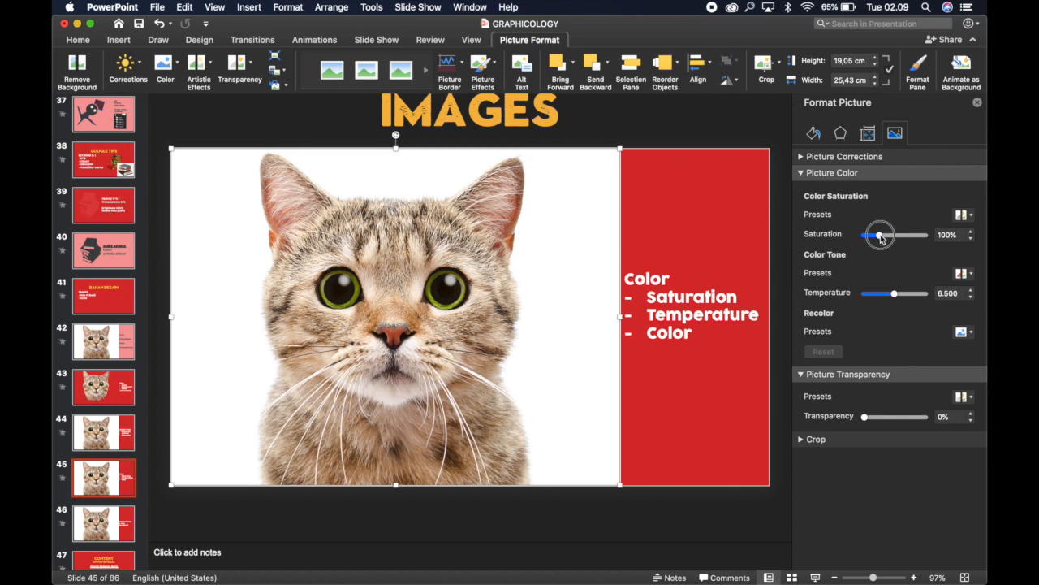
{"action": "left_click_drag", "start_coordinate": [881, 236], "coordinate": [911, 240]}
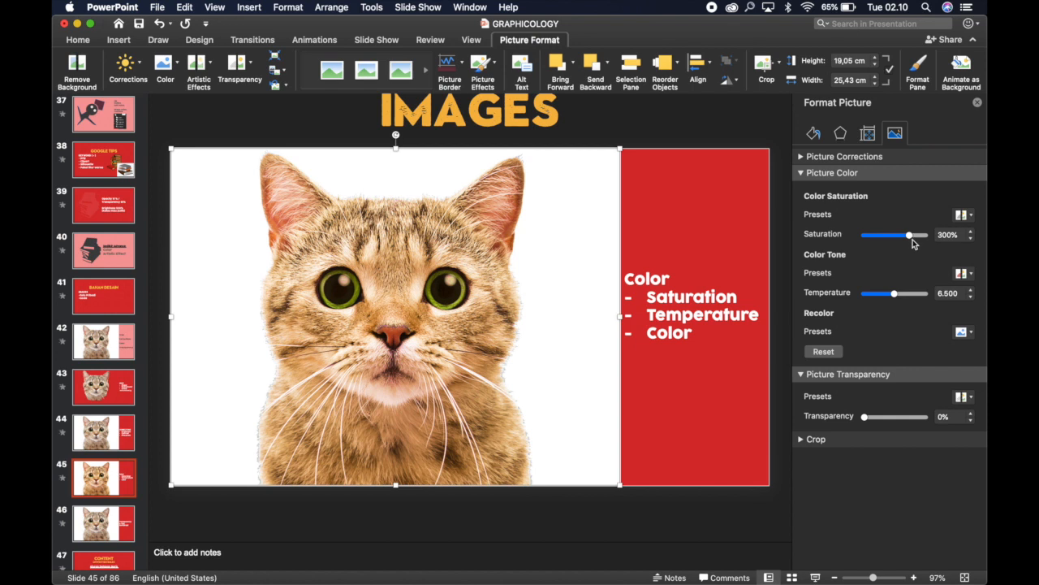
{"action": "left_click_drag", "start_coordinate": [913, 240], "coordinate": [864, 236]}
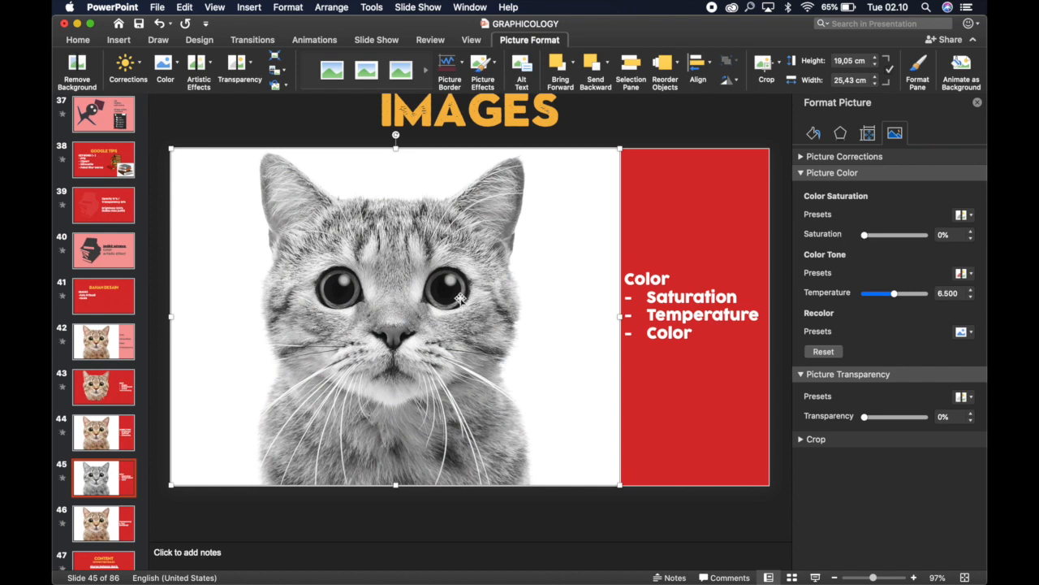
{"action": "left_click", "coordinate": [669, 132]}
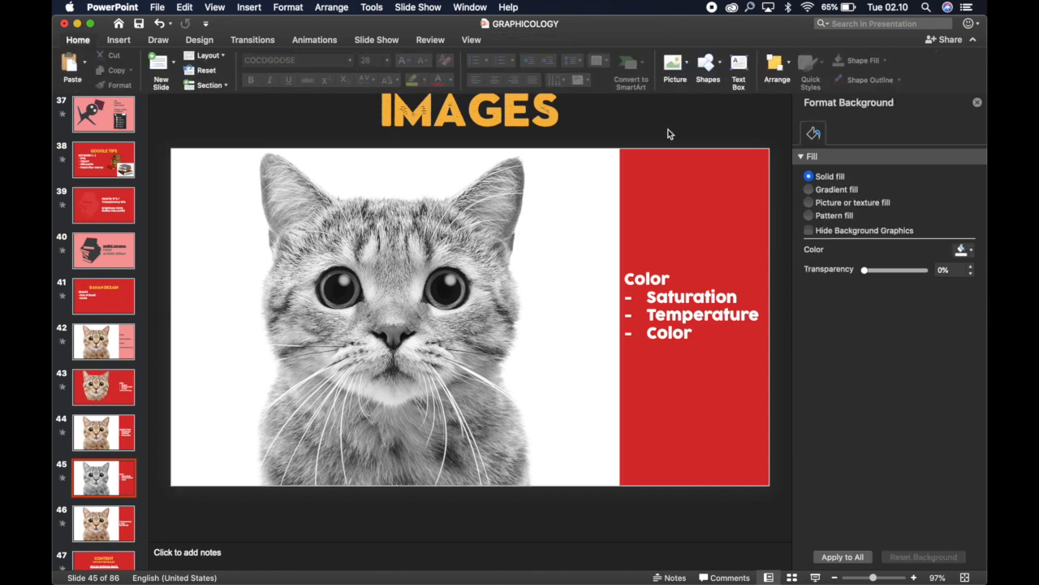
Reselect the cat picture, try 175% saturation and color temperatures of 11.427, 1.982 and 2.650, and reset its picture color
{"action": "left_click", "coordinate": [438, 281]}
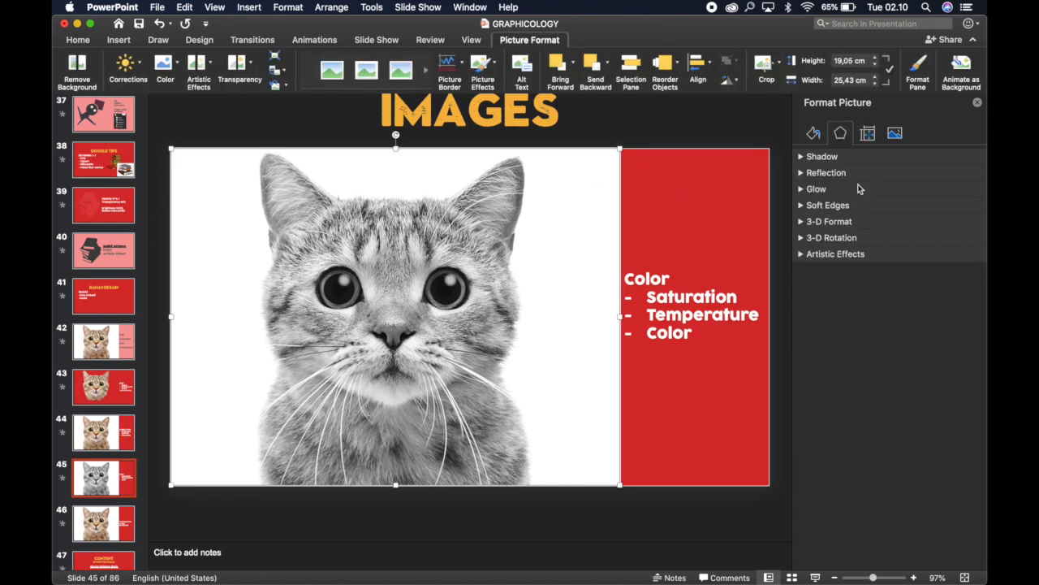
{"action": "left_click", "coordinate": [895, 134]}
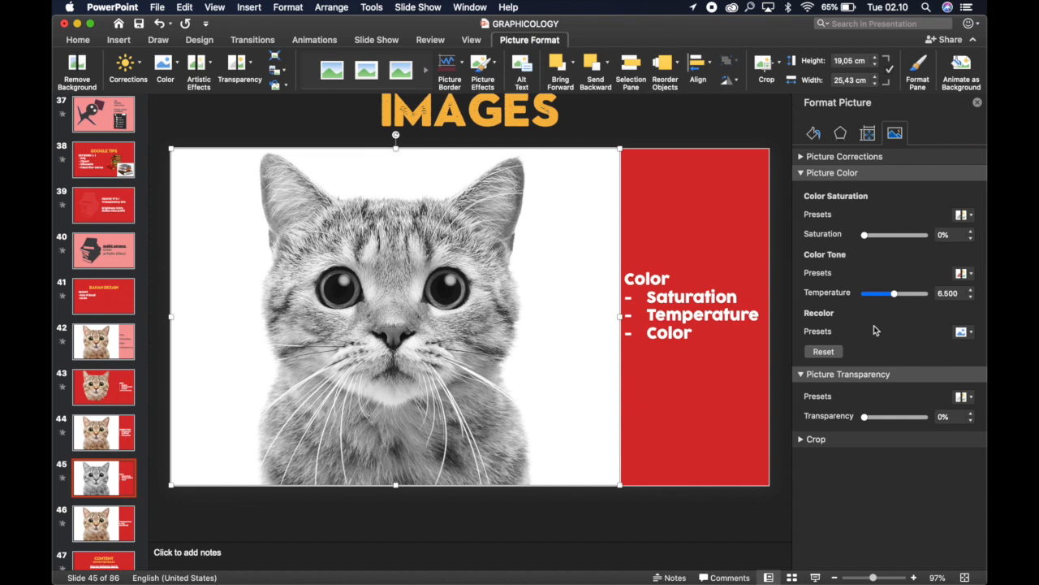
{"action": "left_click_drag", "start_coordinate": [864, 234], "coordinate": [891, 235]}
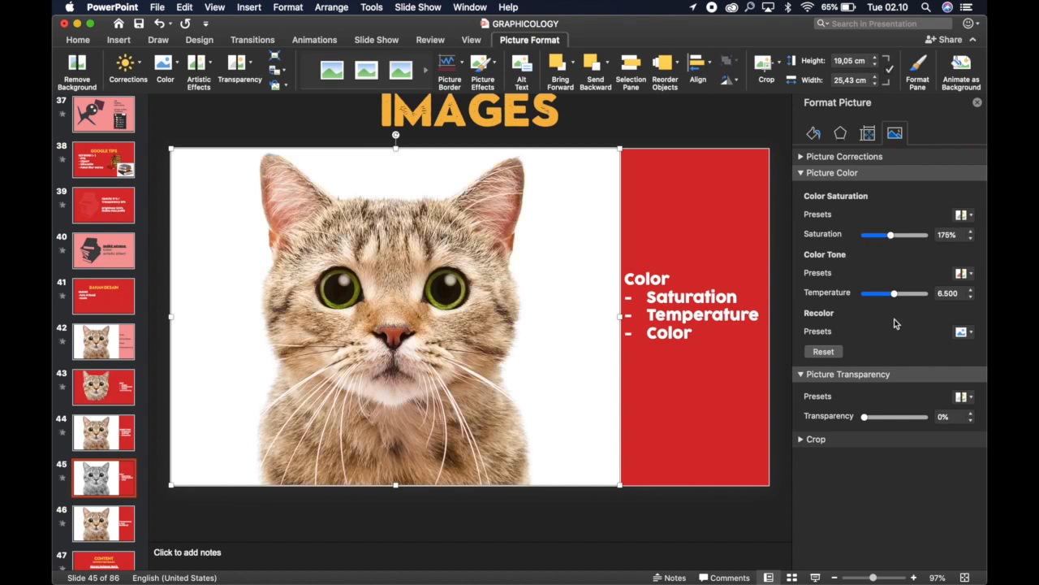
{"action": "left_click_drag", "start_coordinate": [893, 294], "coordinate": [928, 297]}
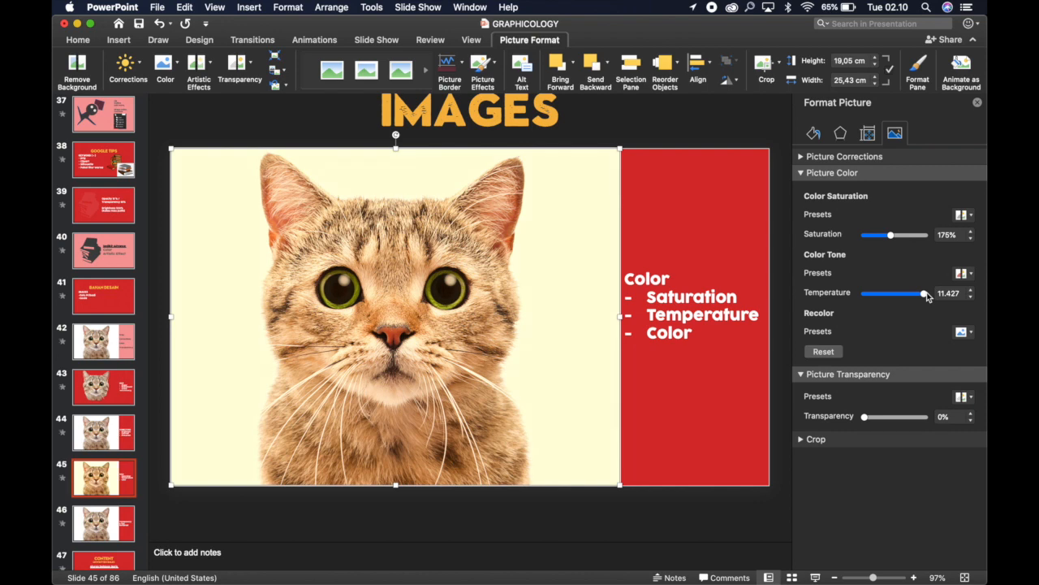
{"action": "left_click", "coordinate": [868, 294]}
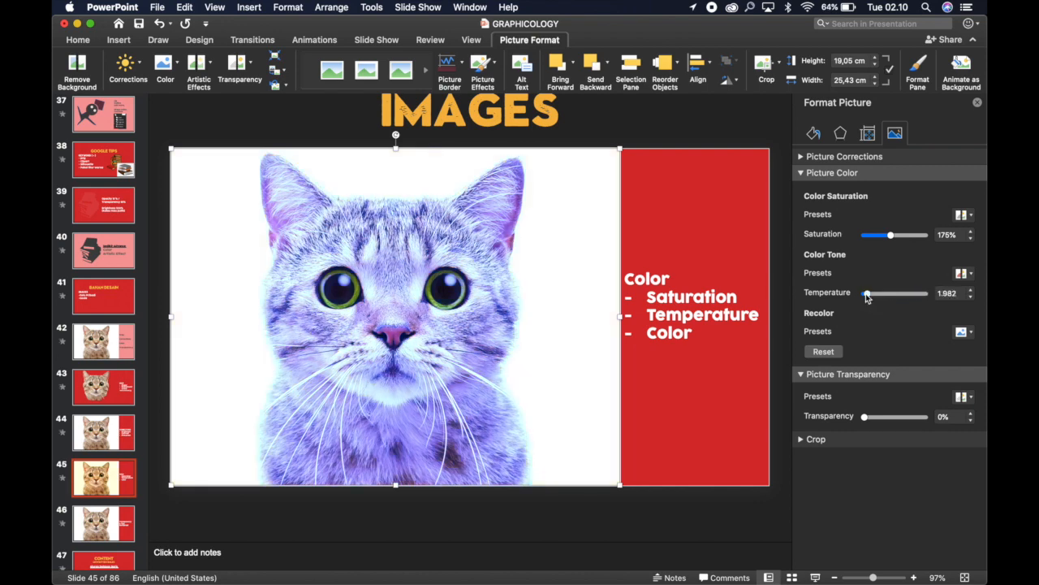
{"action": "left_click_drag", "start_coordinate": [867, 297], "coordinate": [872, 296]}
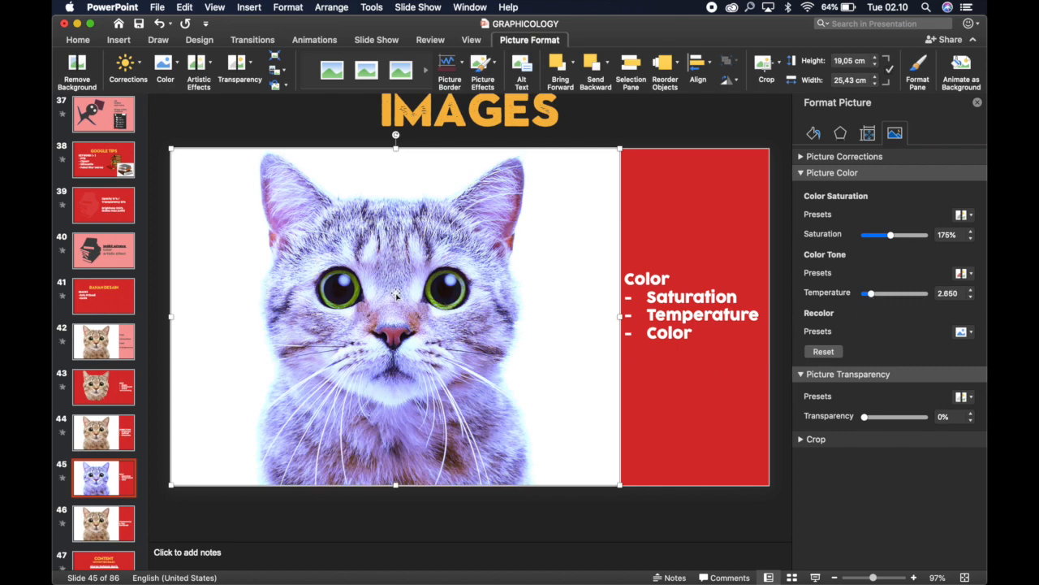
{"action": "left_click", "coordinate": [822, 352]}
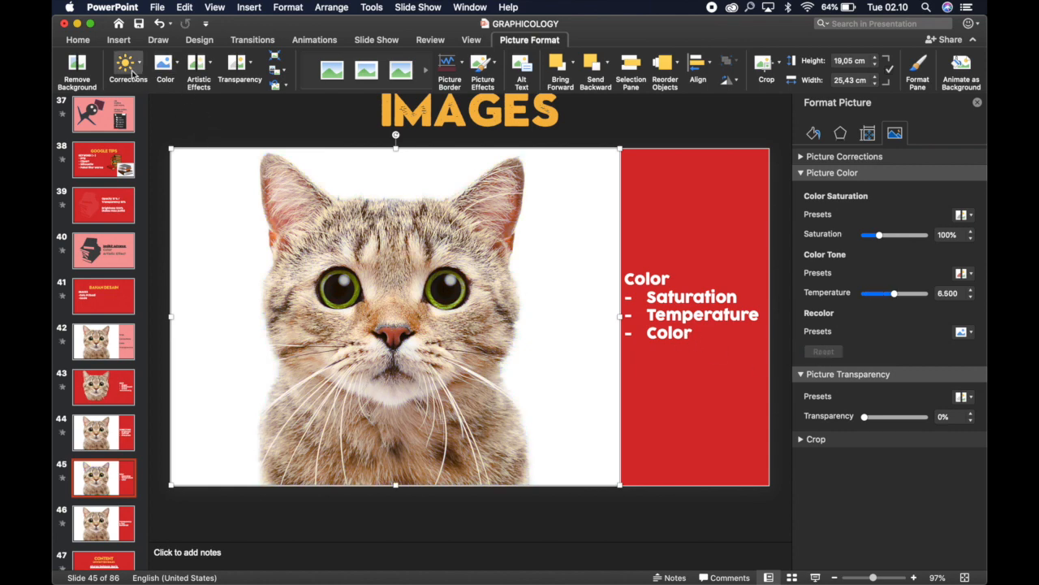
Recolor the cat picture on slide 45 with the dark orange recolor preset
{"action": "left_click", "coordinate": [176, 68]}
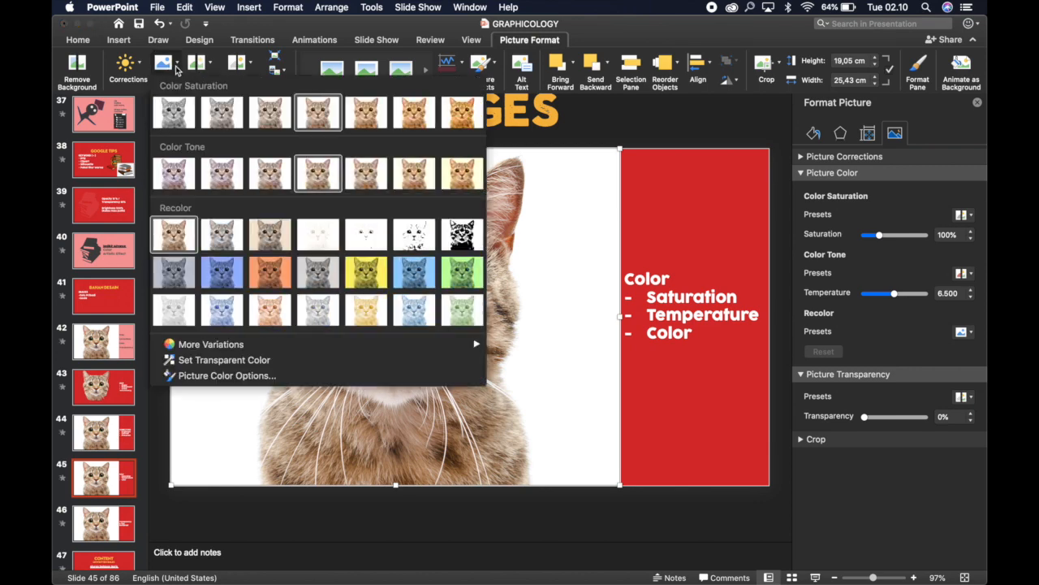
{"action": "left_click", "coordinate": [280, 274]}
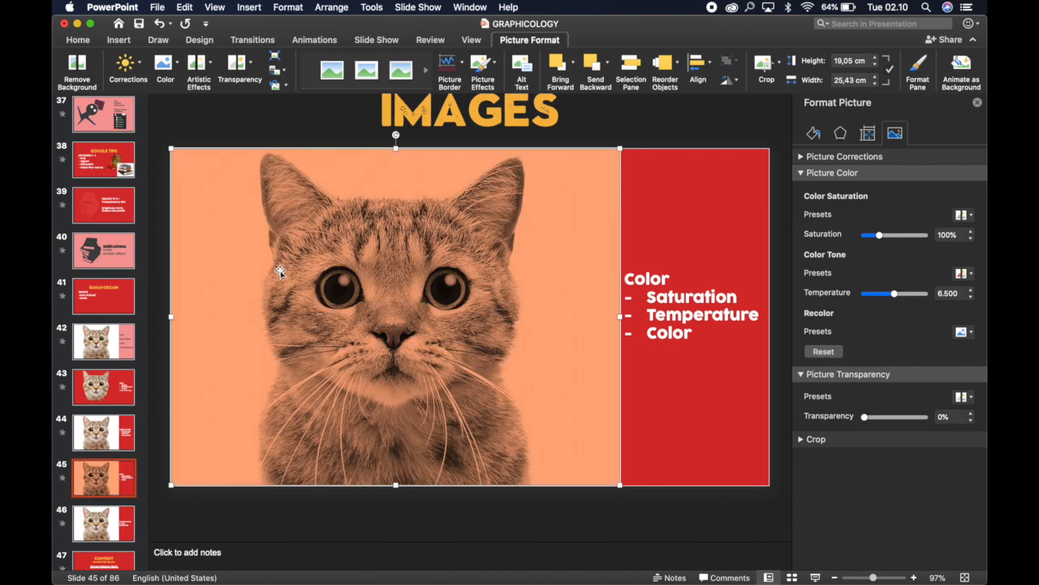
{"action": "left_click", "coordinate": [161, 66]}
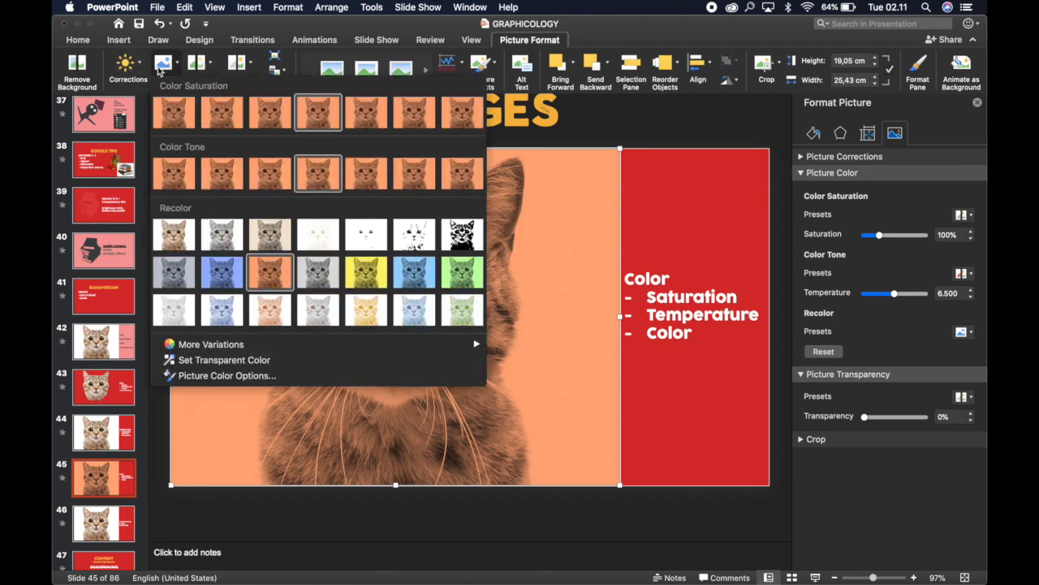
{"action": "left_click", "coordinate": [159, 71]}
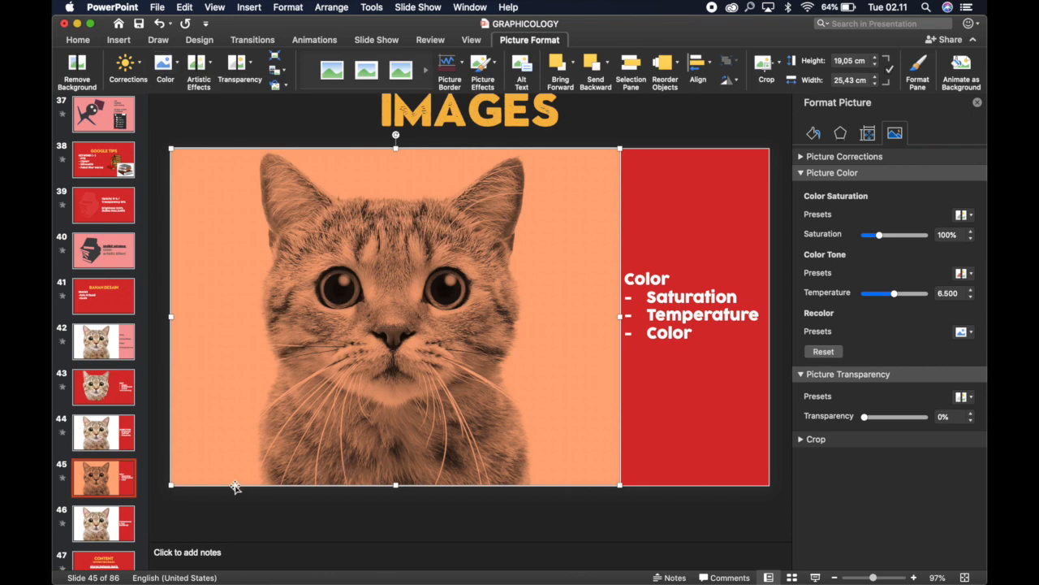
Go to slide 46 and delete its cat picture
{"action": "scroll", "coordinate": [123, 500], "scroll_direction": "down", "scroll_amount": 2}
{"action": "left_click", "coordinate": [118, 433]}
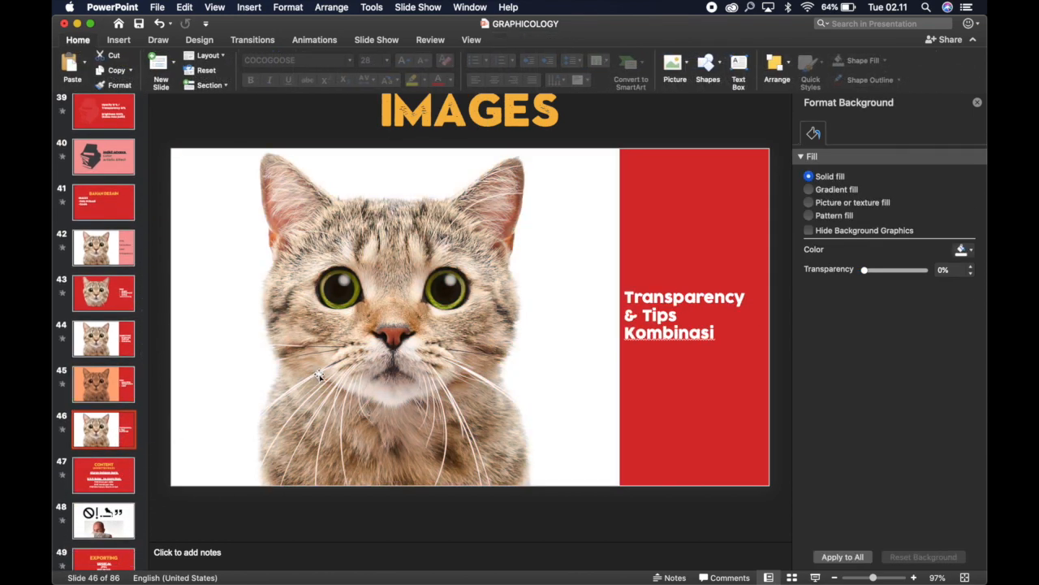
{"action": "left_click", "coordinate": [357, 372]}
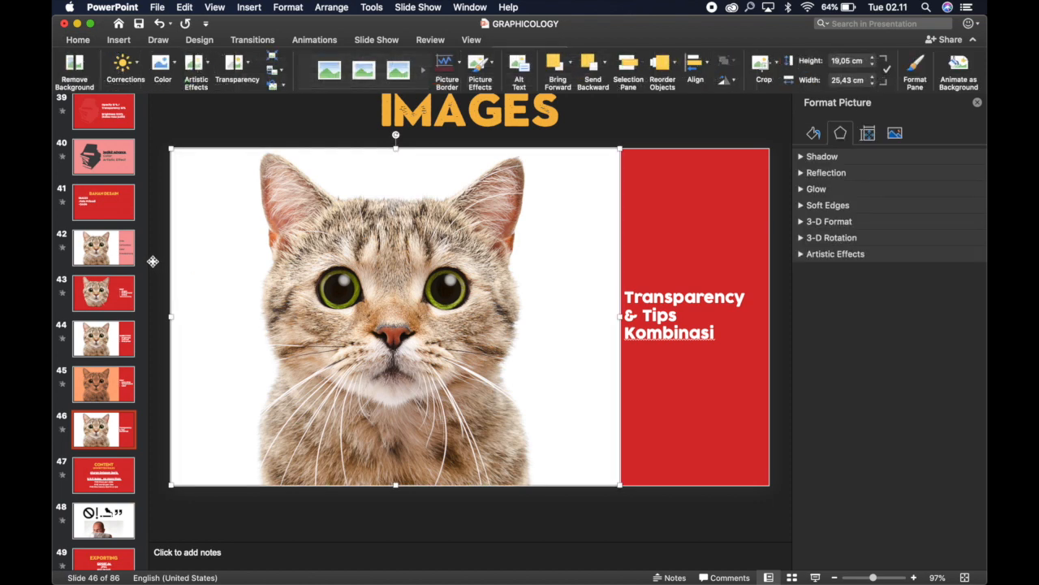
{"action": "key", "text": "BackSpace"}
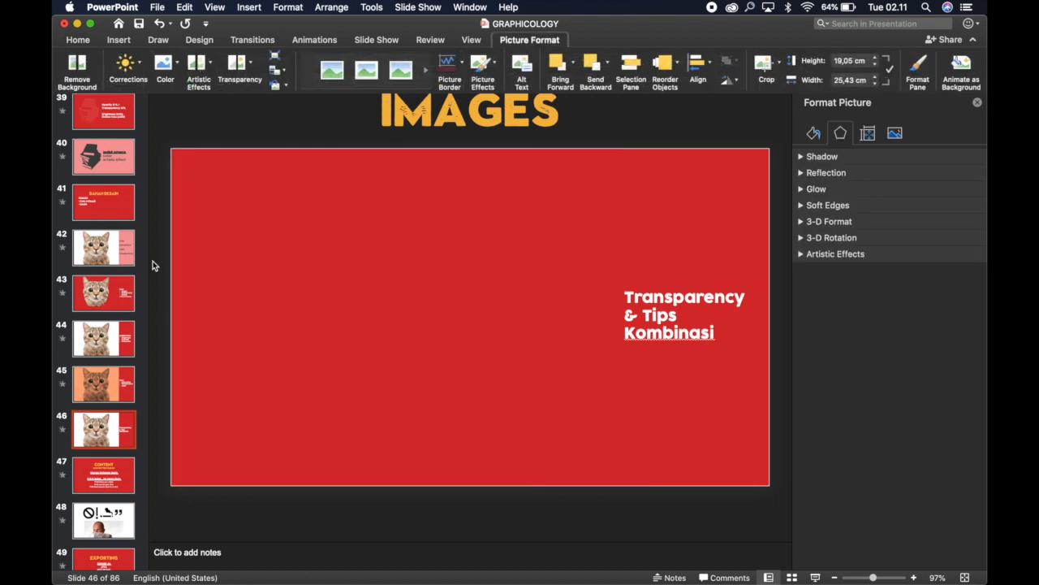
Copy the background-removed cat head from slide 43 and paste it onto slide 46
{"action": "left_click", "coordinate": [101, 294]}
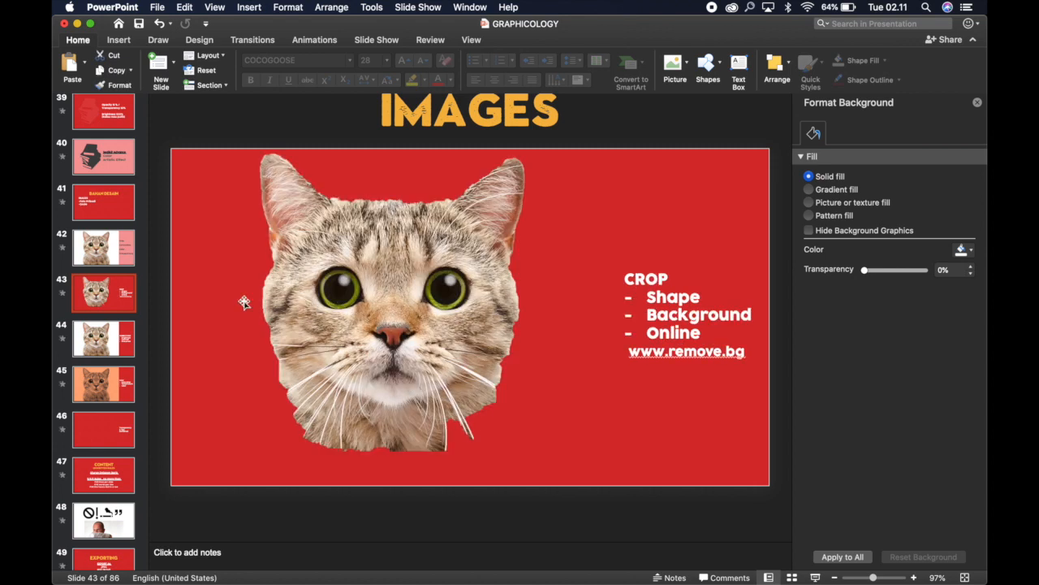
{"action": "left_click", "coordinate": [313, 303]}
{"action": "key", "text": "super+c"}
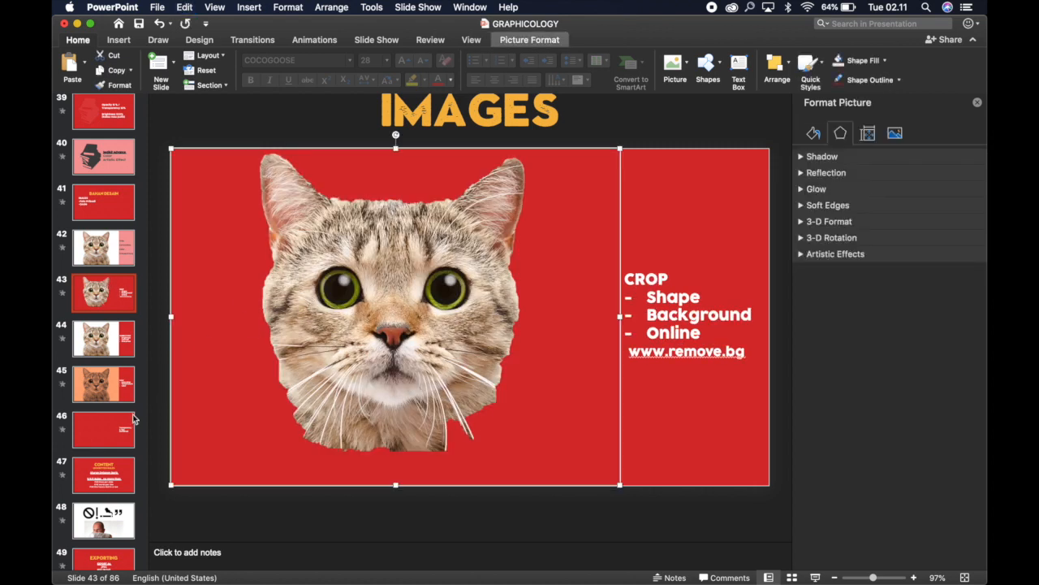
{"action": "left_click", "coordinate": [103, 445]}
{"action": "key", "text": "super+v"}
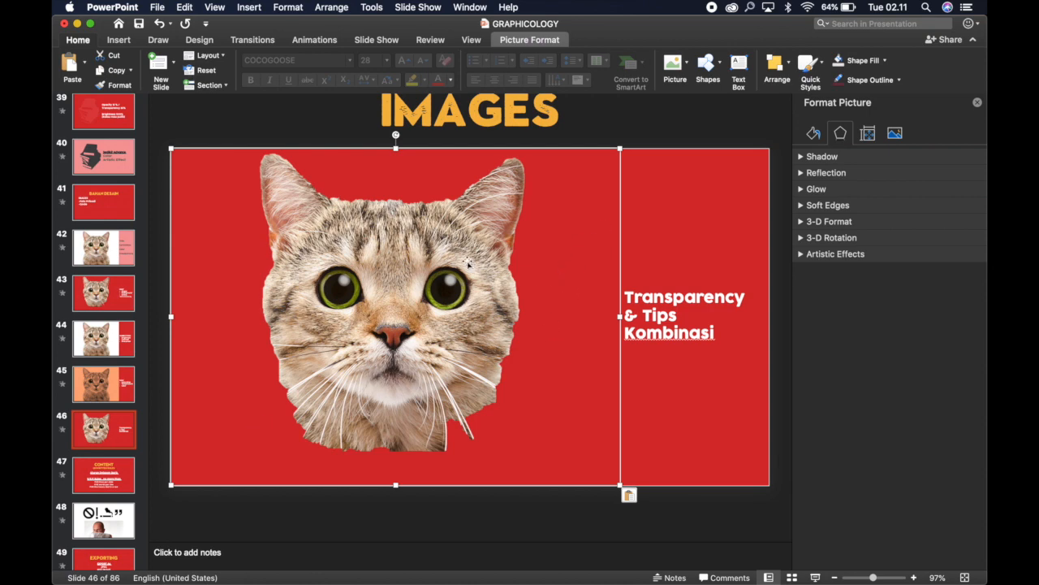
Duplicate the cat head to the right of the original and set the original's brightness to -100%
{"action": "left_click", "coordinate": [894, 133]}
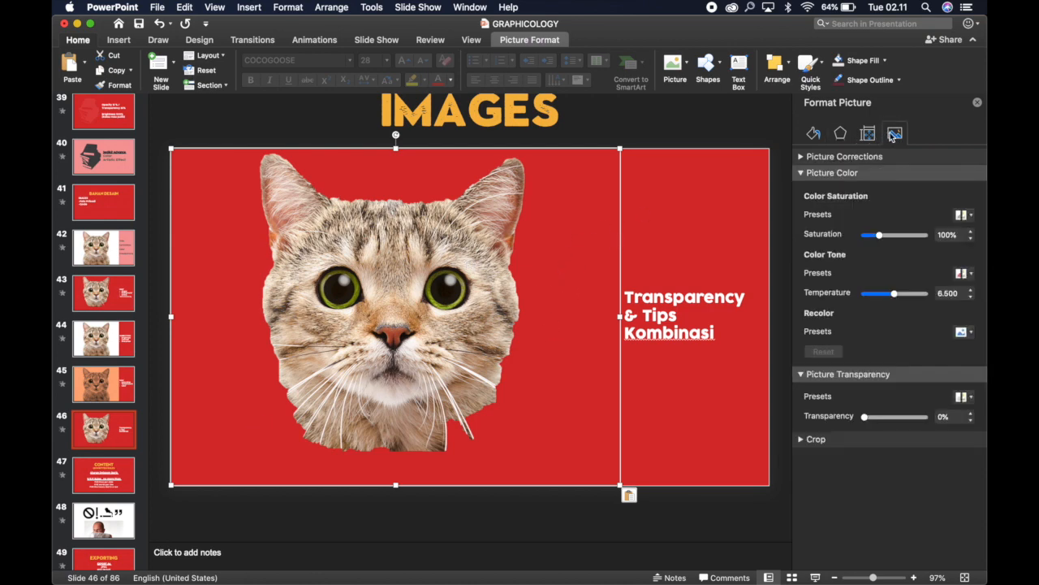
{"action": "left_click_drag", "start_coordinate": [307, 442], "coordinate": [601, 443]}
{"action": "left_click", "coordinate": [371, 335]}
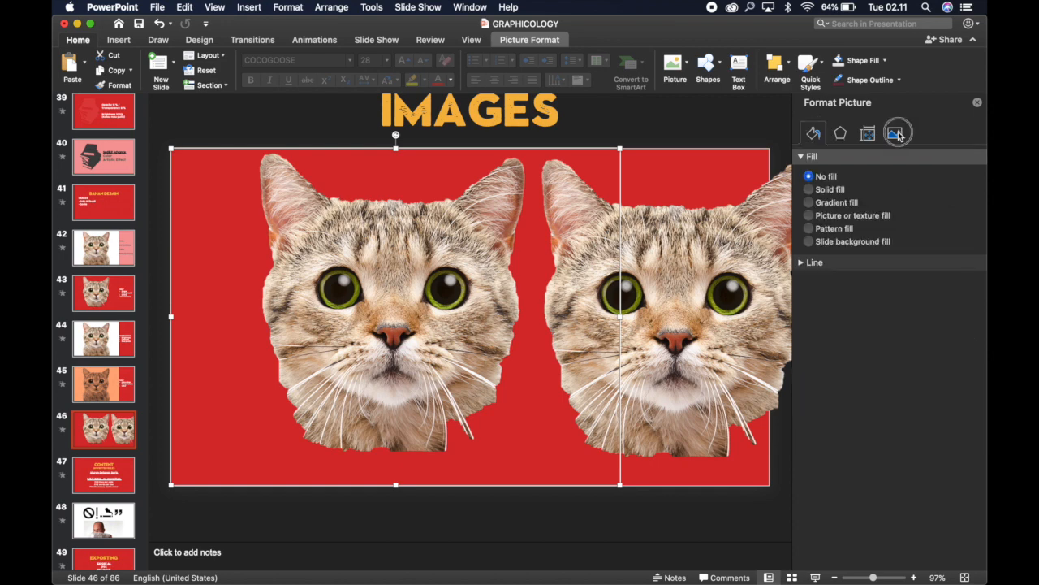
{"action": "left_click", "coordinate": [895, 134]}
{"action": "left_click", "coordinate": [802, 157]}
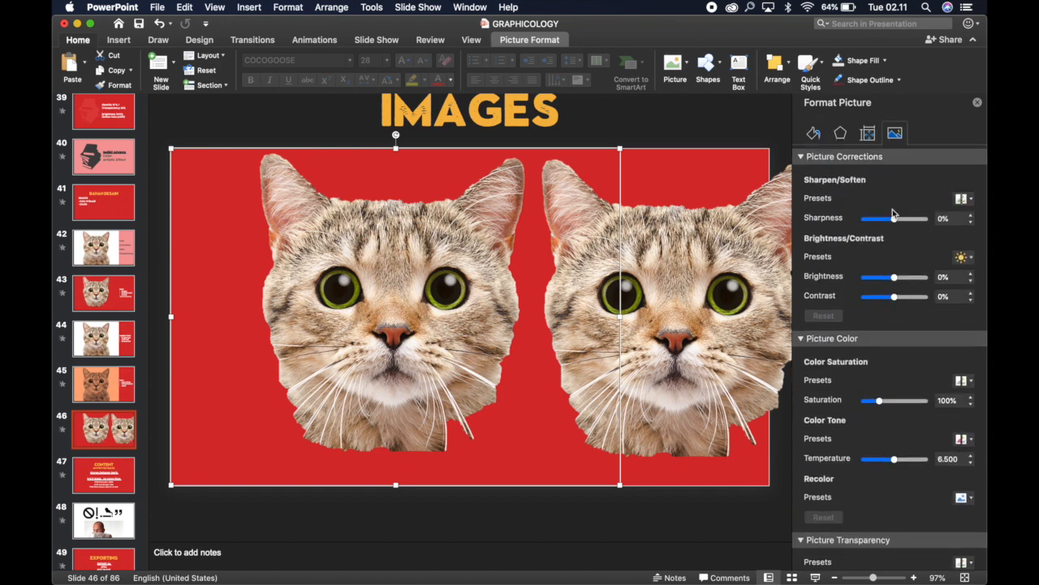
{"action": "left_click_drag", "start_coordinate": [894, 278], "coordinate": [828, 283]}
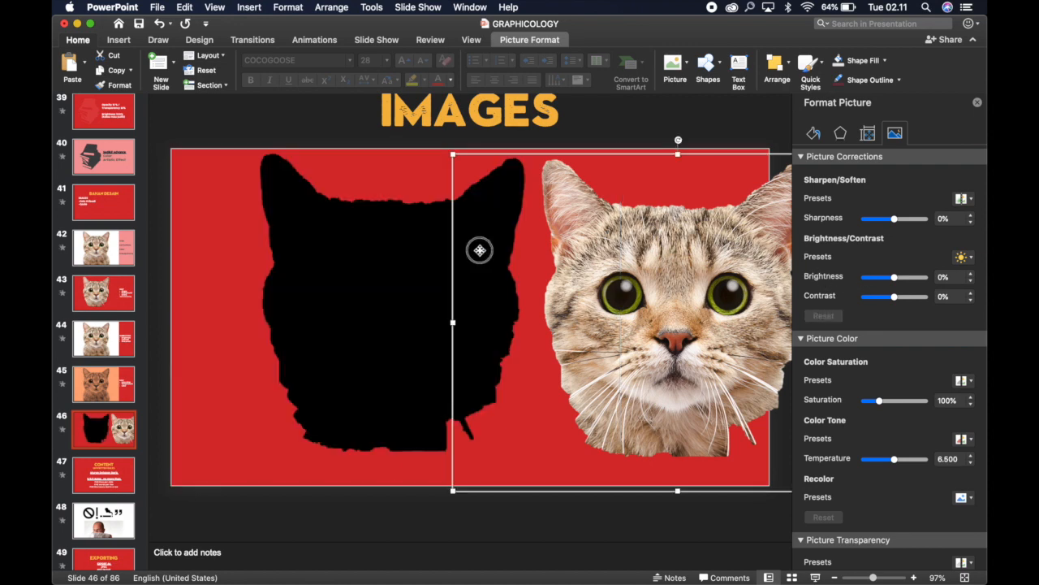
Shift the black cat silhouette slightly left and set its picture transparency to 78%
{"action": "left_click_drag", "start_coordinate": [478, 249], "coordinate": [386, 259]}
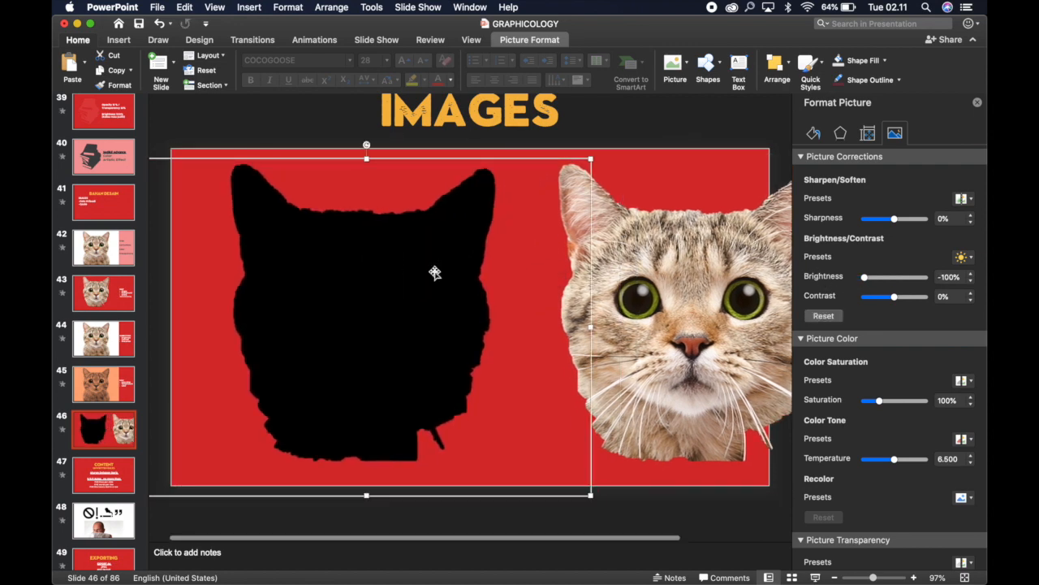
{"action": "scroll", "coordinate": [877, 455], "scroll_direction": "down", "scroll_amount": 2}
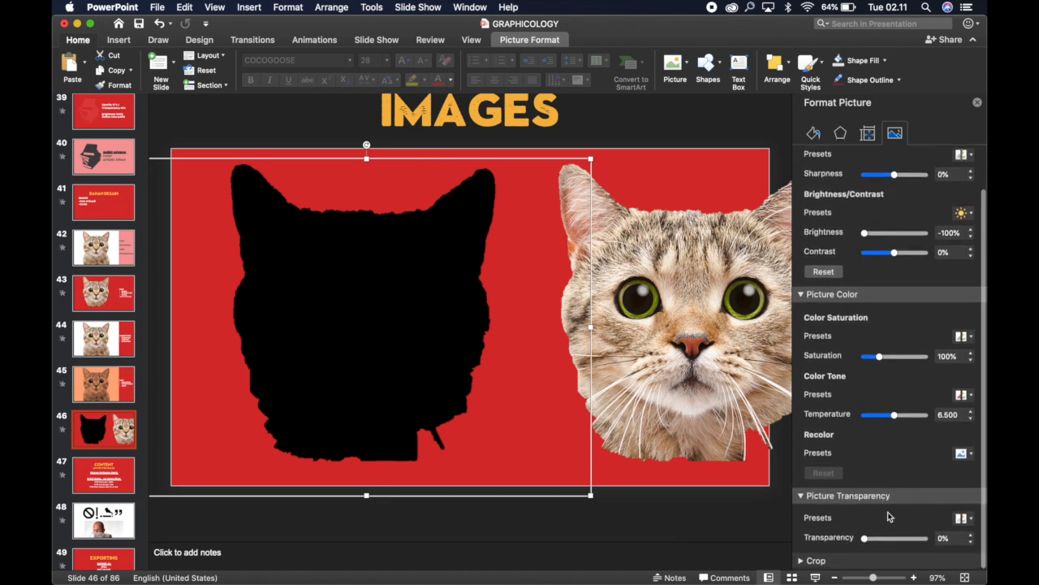
{"action": "left_click_drag", "start_coordinate": [918, 543], "coordinate": [914, 542]}
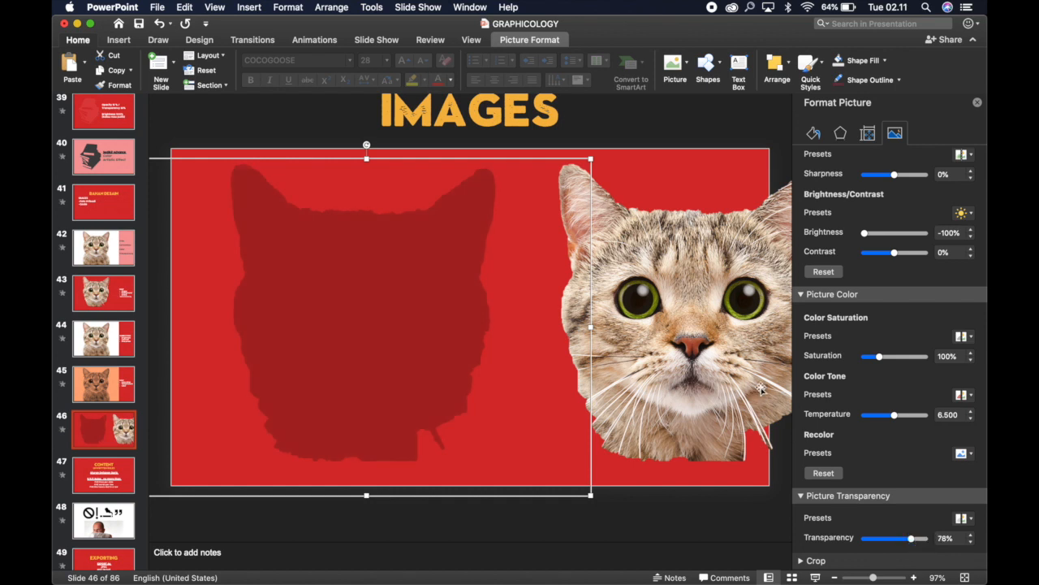
Move the colored cat head over the silhouette, scale it down slightly and position it about 3.19 cm from the slide's top
{"action": "left_click_drag", "start_coordinate": [693, 349], "coordinate": [405, 354]}
{"action": "left_click_drag", "start_coordinate": [646, 197], "coordinate": [455, 239]}
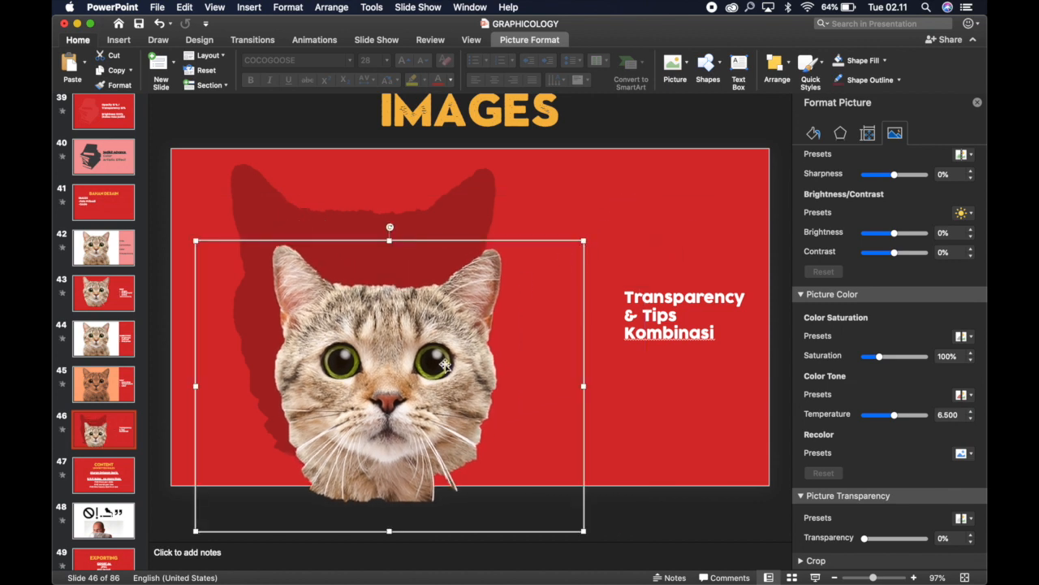
{"action": "left_click_drag", "start_coordinate": [406, 403], "coordinate": [413, 374]}
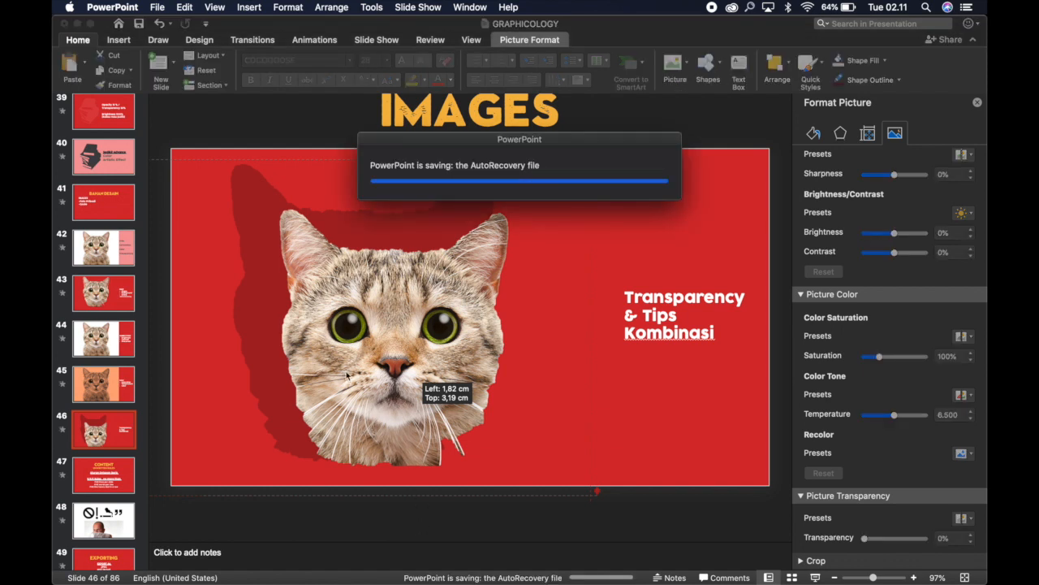
Shift the transparent silhouette behind the cat head further left so it reads as an offset shadow
{"action": "left_click_drag", "start_coordinate": [263, 199], "coordinate": [268, 196]}
{"action": "left_click", "coordinate": [313, 519]}
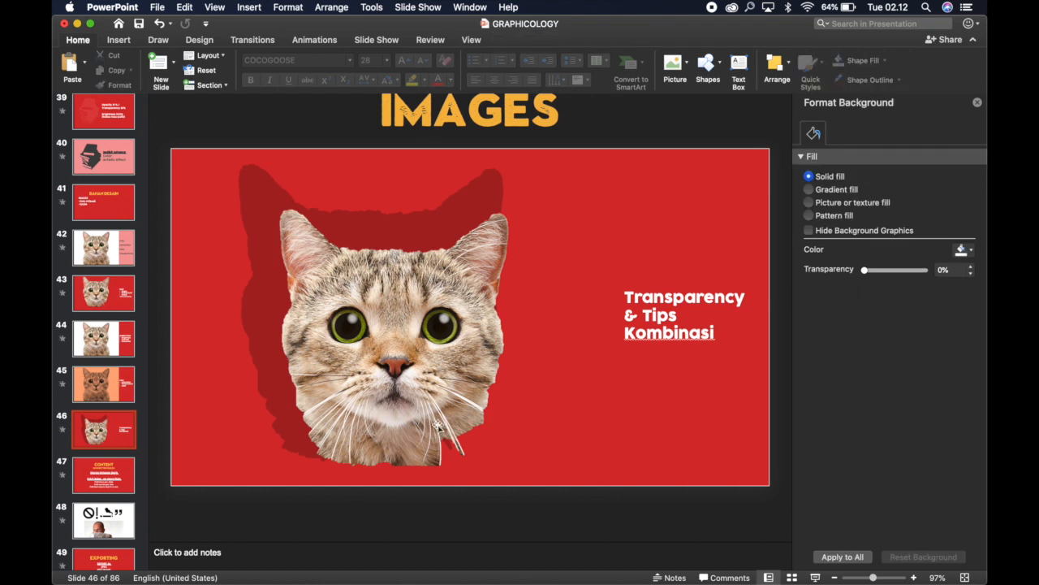
{"action": "left_click", "coordinate": [255, 202]}
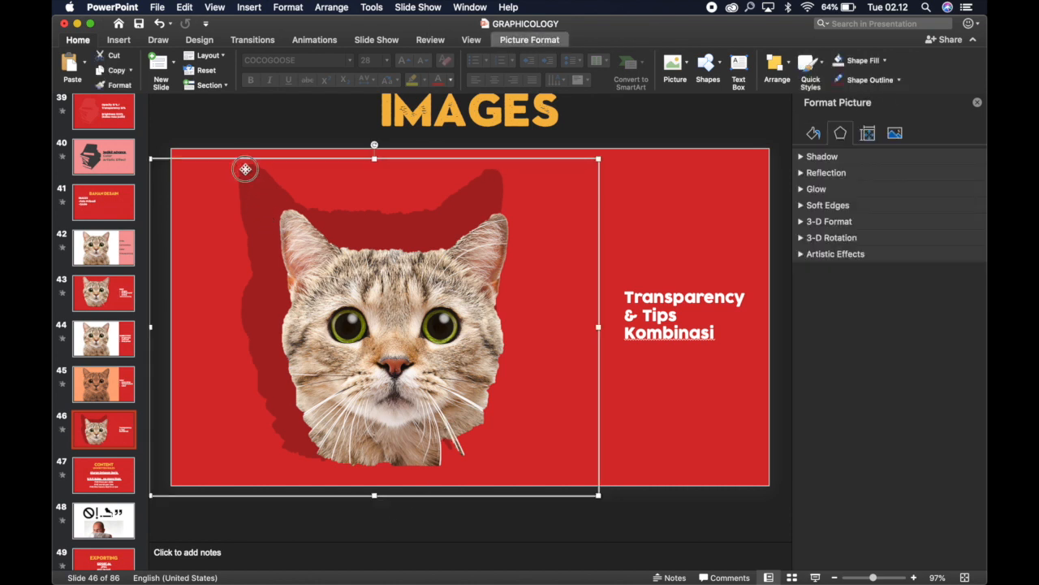
{"action": "mouse_move", "coordinate": [241, 170]}
{"action": "left_mouse_down"}
{"action": "mouse_move", "coordinate": [272, 193]}
{"action": "mouse_move", "coordinate": [227, 167]}
{"action": "left_mouse_up"}
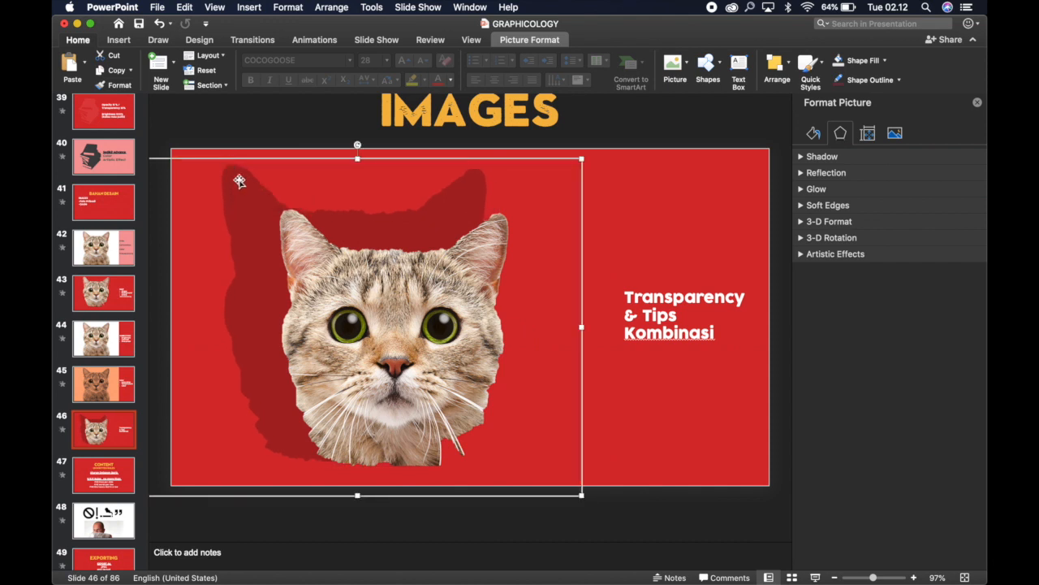
Duplicate the shadow silhouette, scale the copy to about 13.97 x 18.62 cm, place it at the cat's lower right and send it backward
{"action": "left_click_drag", "start_coordinate": [364, 220], "coordinate": [495, 237]}
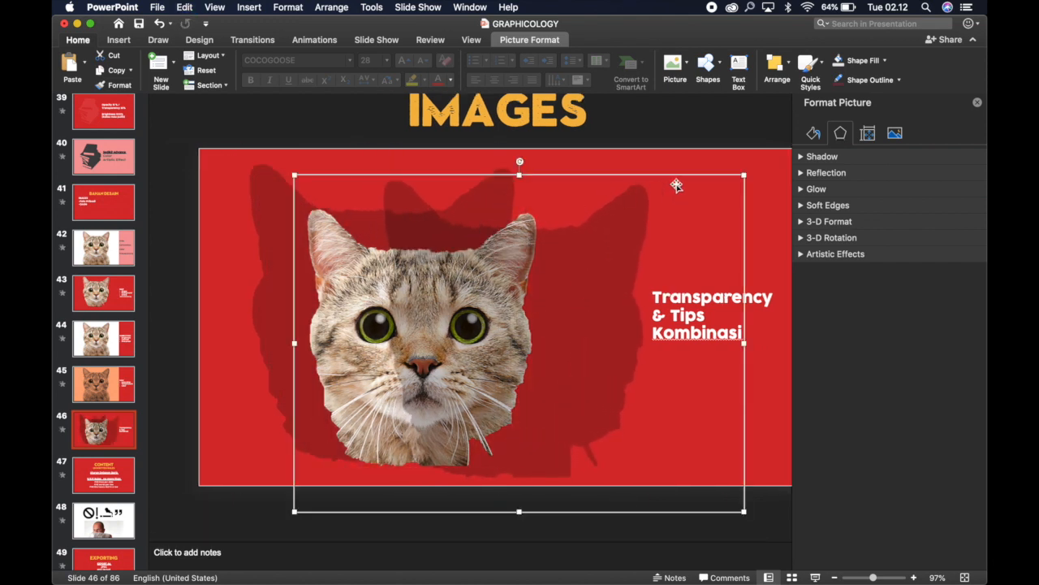
{"action": "left_click_drag", "start_coordinate": [745, 173], "coordinate": [626, 262]}
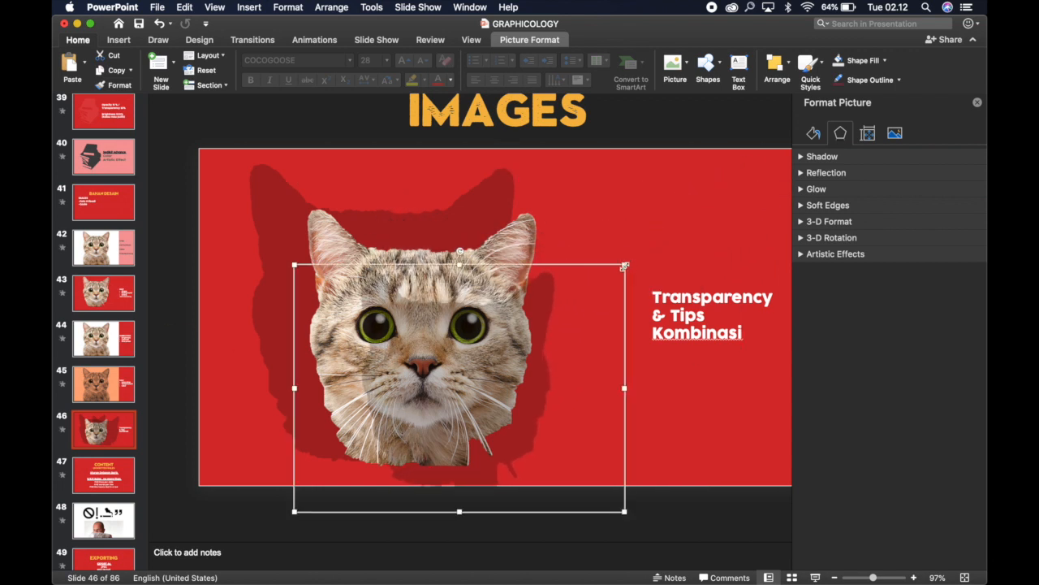
{"action": "left_click_drag", "start_coordinate": [561, 345], "coordinate": [590, 337]}
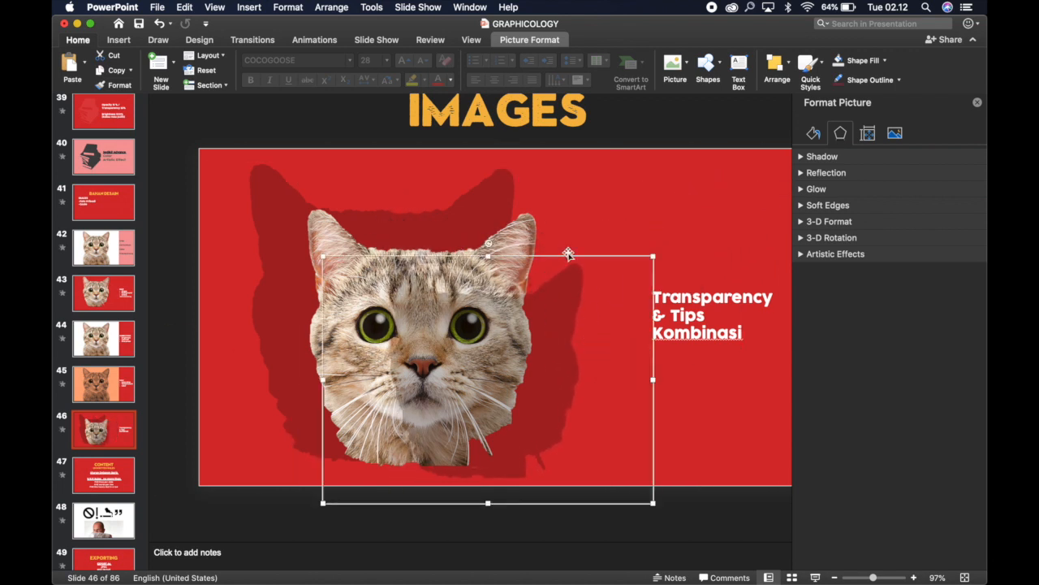
{"action": "left_click", "coordinate": [516, 42]}
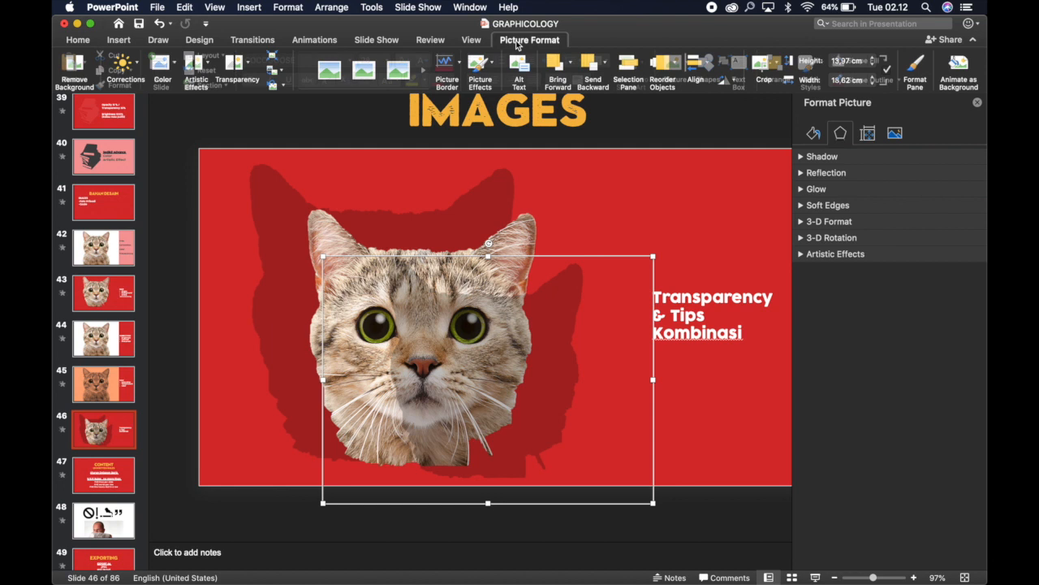
{"action": "left_click", "coordinate": [588, 69]}
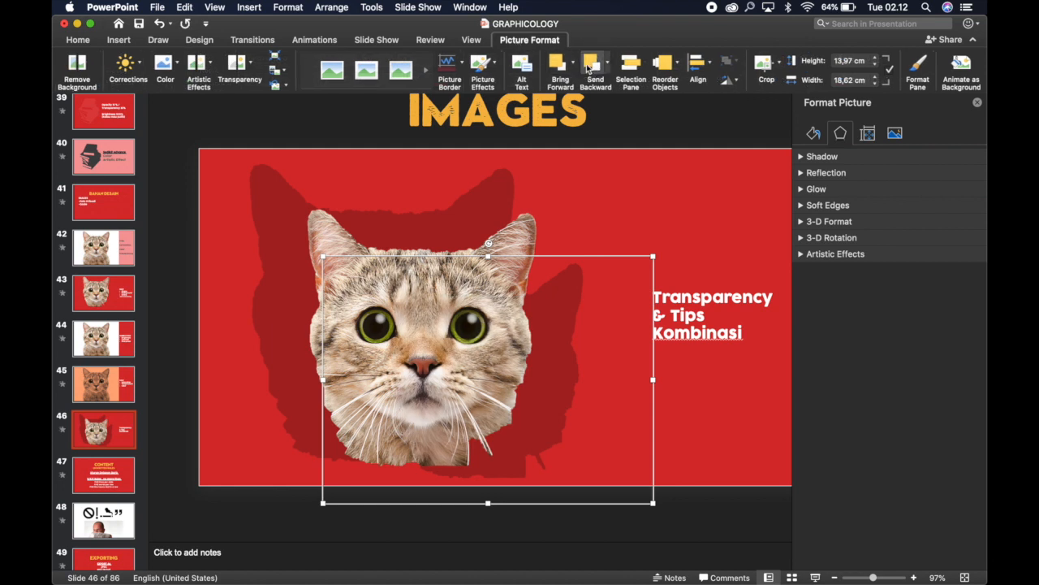
Recolor the duplicated shadow silhouette at the cat's lower right with a light washed-out variation
{"action": "left_click", "coordinate": [166, 68]}
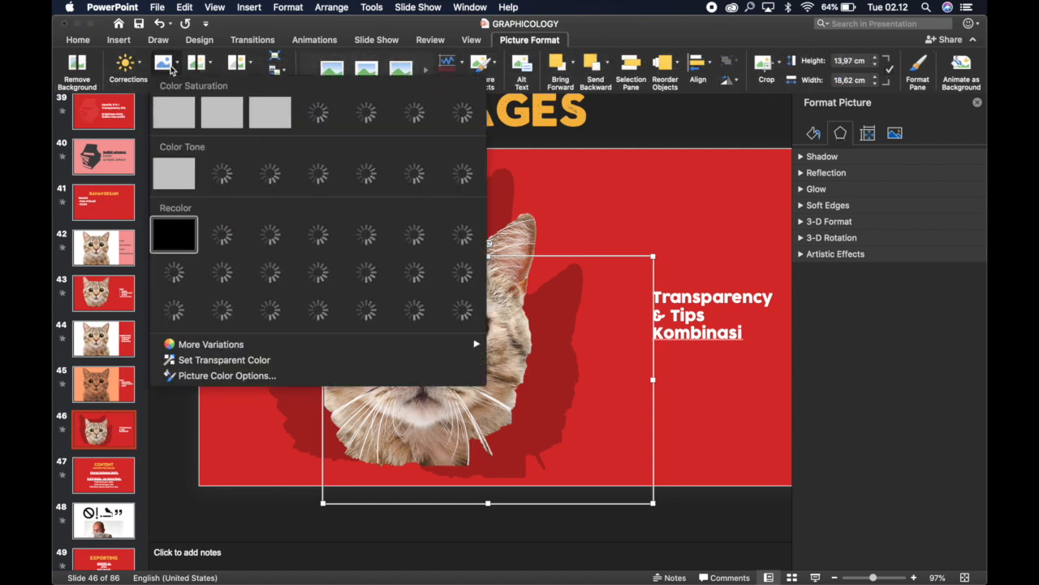
{"action": "left_click", "coordinate": [310, 229]}
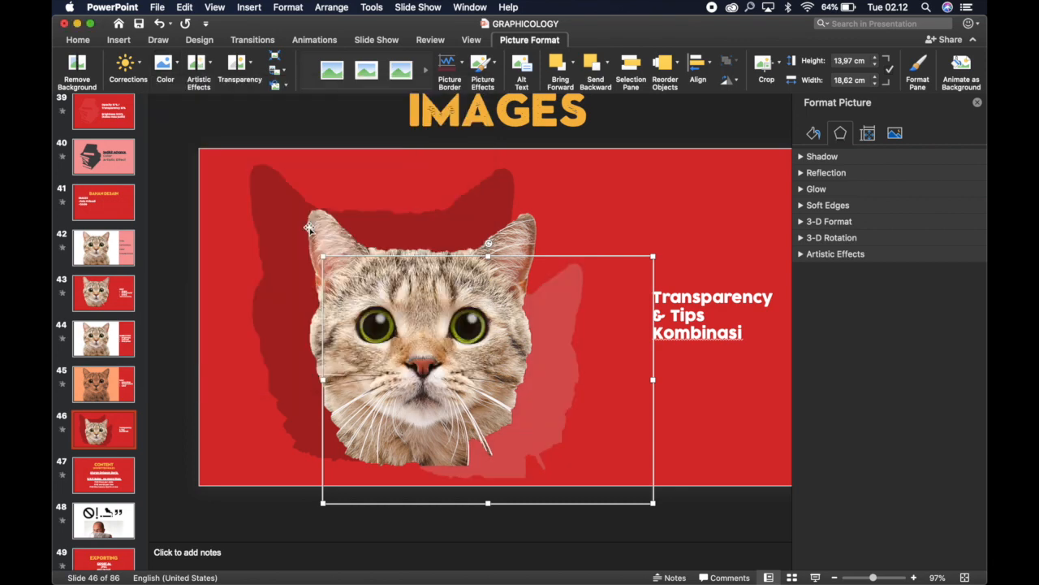
{"action": "left_click", "coordinate": [636, 126]}
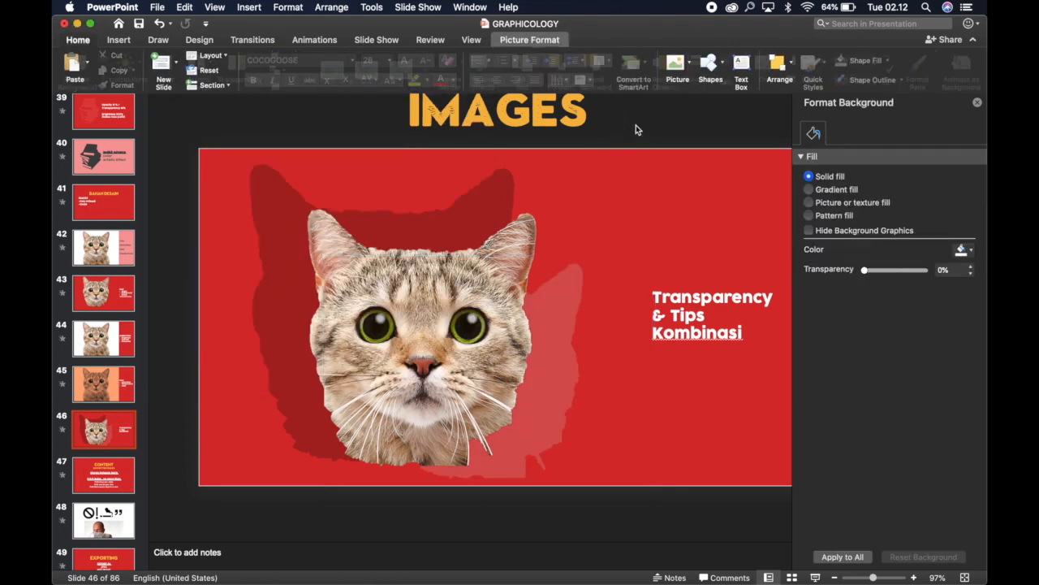
{"action": "scroll", "coordinate": [584, 146], "scroll_direction": "down", "scroll_amount": 3}
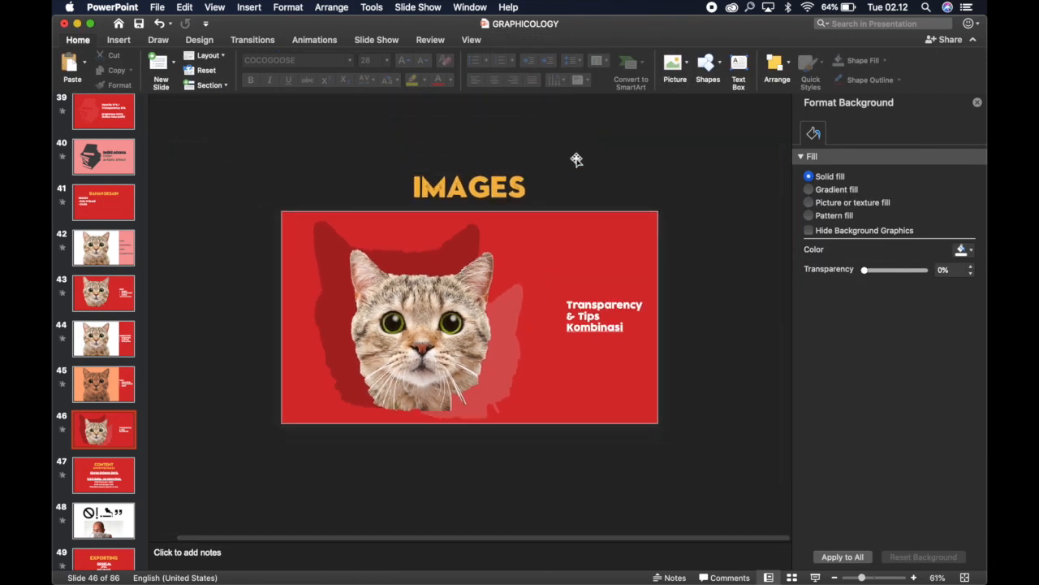
{"action": "scroll", "coordinate": [507, 306], "scroll_direction": "up", "scroll_amount": 1}
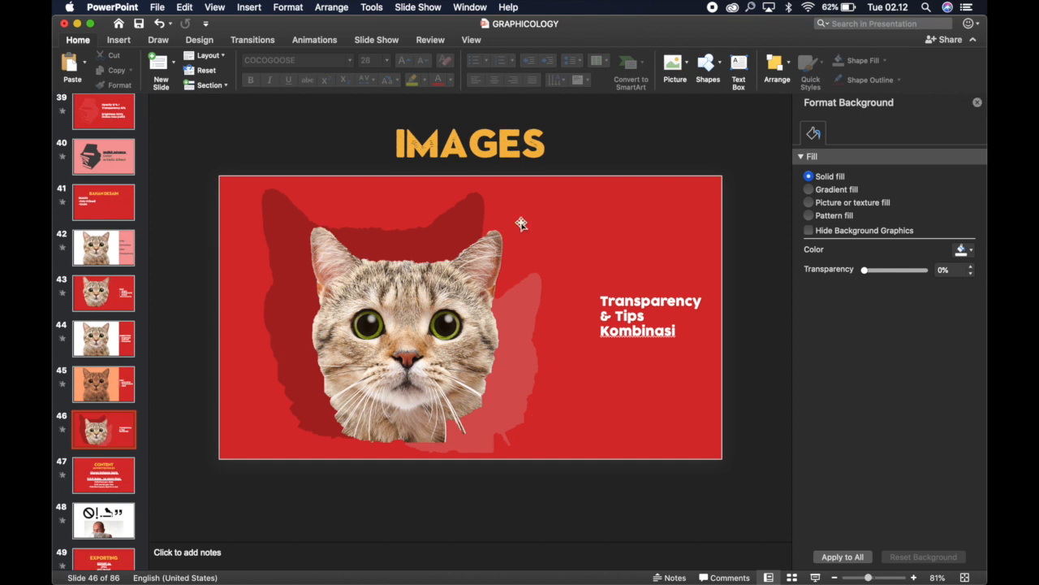
Show slide 47 with the unwritten content rules at a larger zoom, without the background formatting options
{"action": "key", "text": "Down"}
{"action": "left_click", "coordinate": [101, 431]}
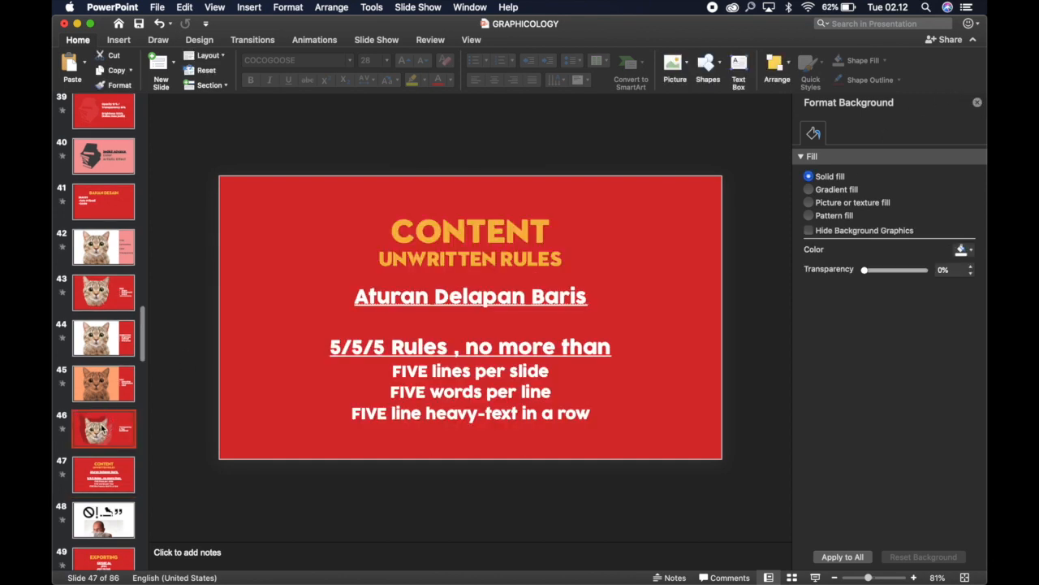
{"action": "left_click", "coordinate": [102, 479]}
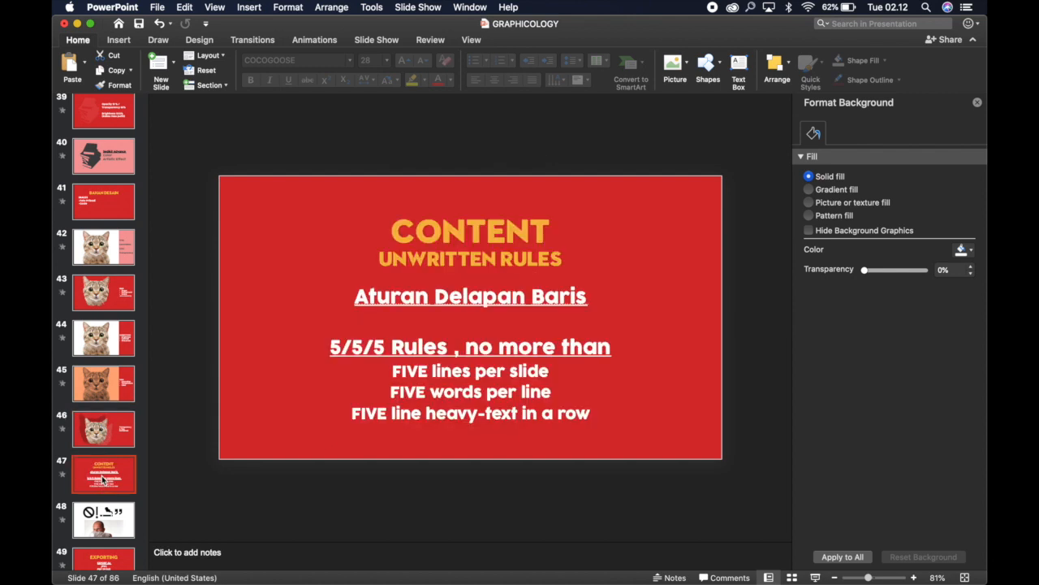
{"action": "scroll", "coordinate": [280, 365], "scroll_direction": "up", "scroll_amount": 3}
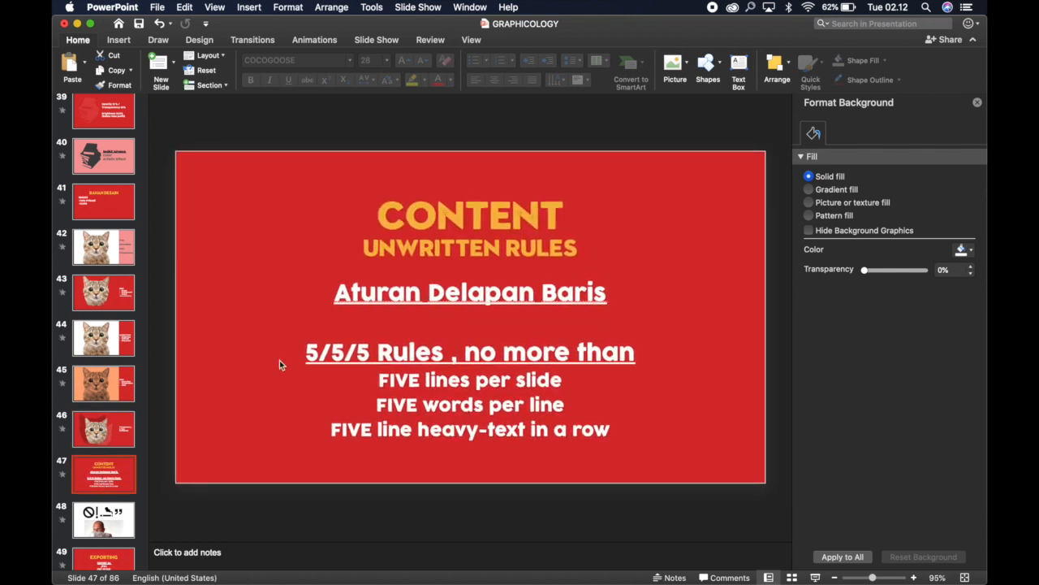
{"action": "left_click", "coordinate": [978, 102]}
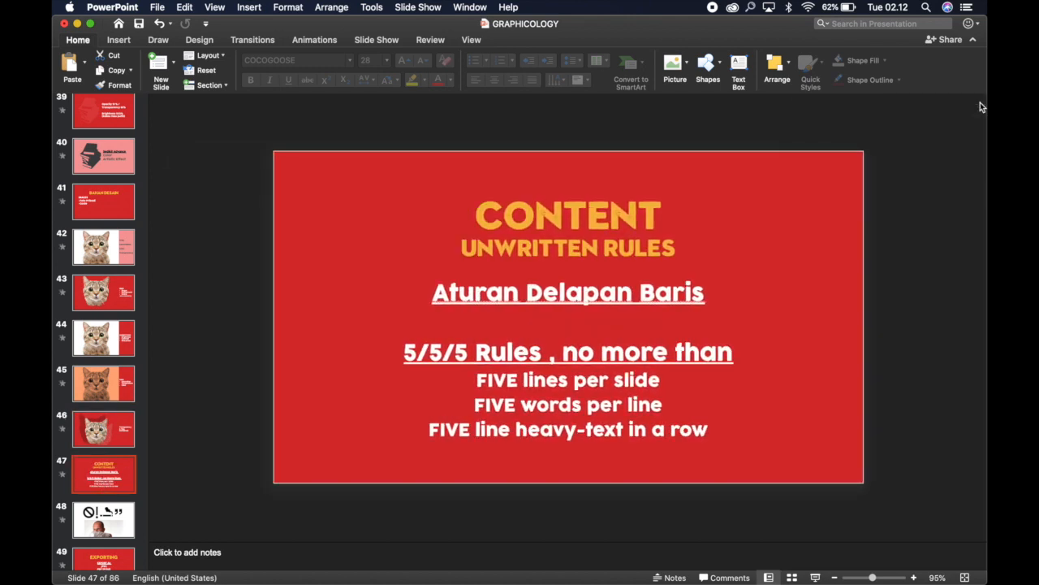
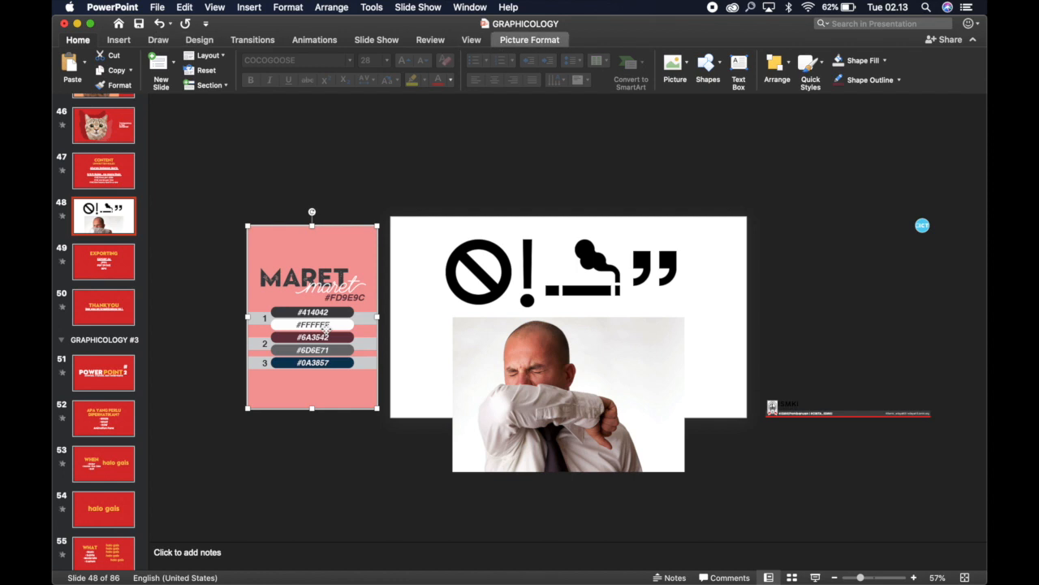
Remove the coughing man photo's background, marking his scalp, sleeve and shirt as areas to keep, and move the cutout beside the slide's right edge
{"action": "left_click", "coordinate": [304, 268]}
{"action": "left_click", "coordinate": [844, 318]}
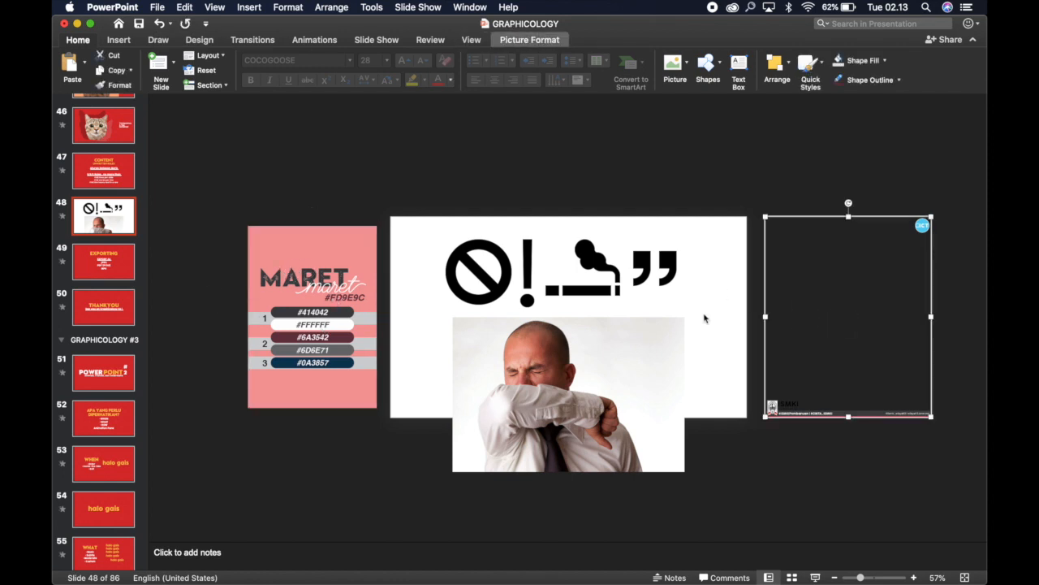
{"action": "scroll", "coordinate": [705, 318], "scroll_direction": "up", "scroll_amount": 5}
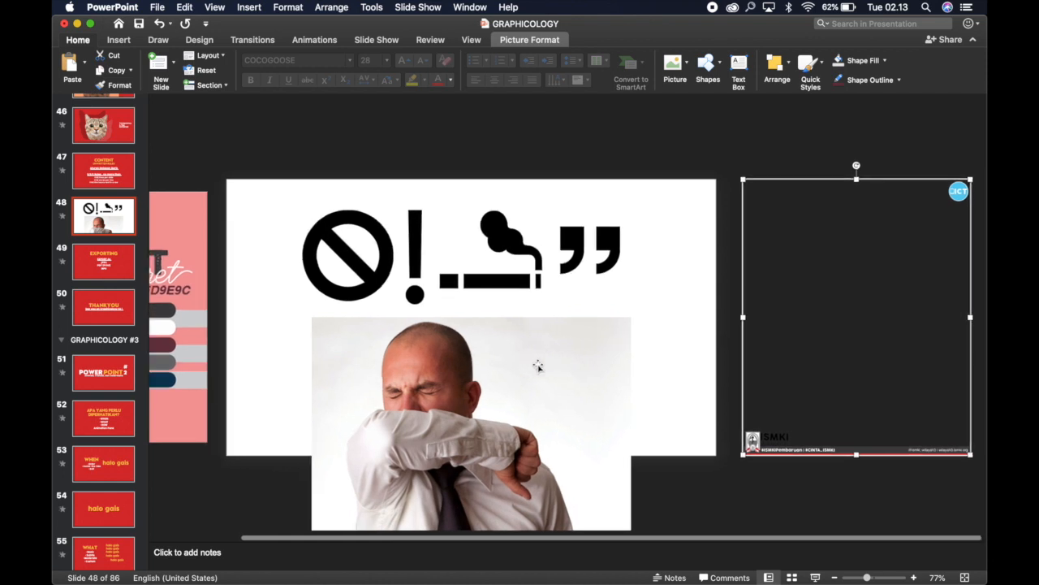
{"action": "scroll", "coordinate": [537, 367], "scroll_direction": "up", "scroll_amount": 1}
{"action": "left_click", "coordinate": [497, 378]}
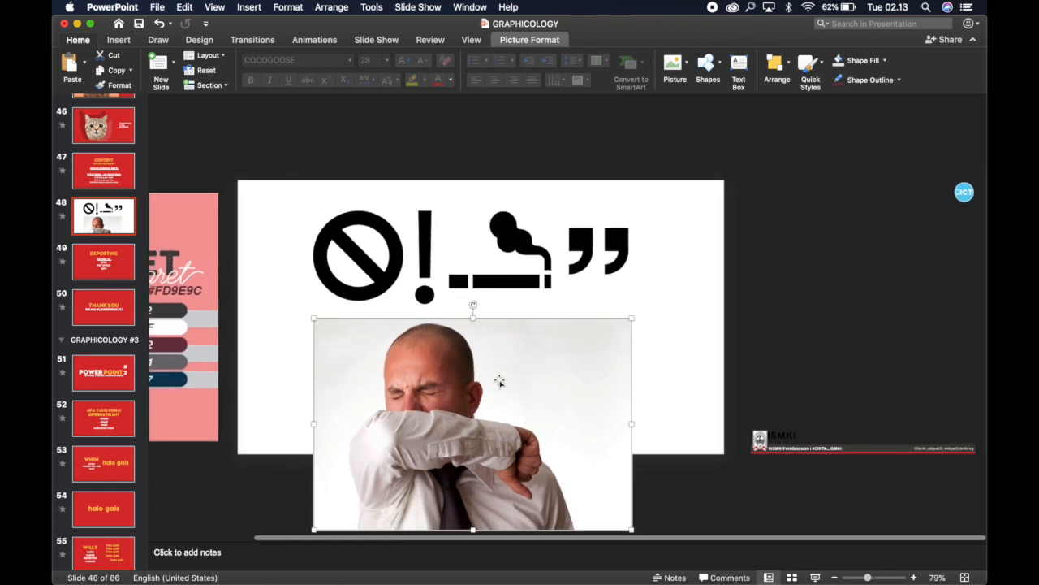
{"action": "left_click", "coordinate": [536, 42]}
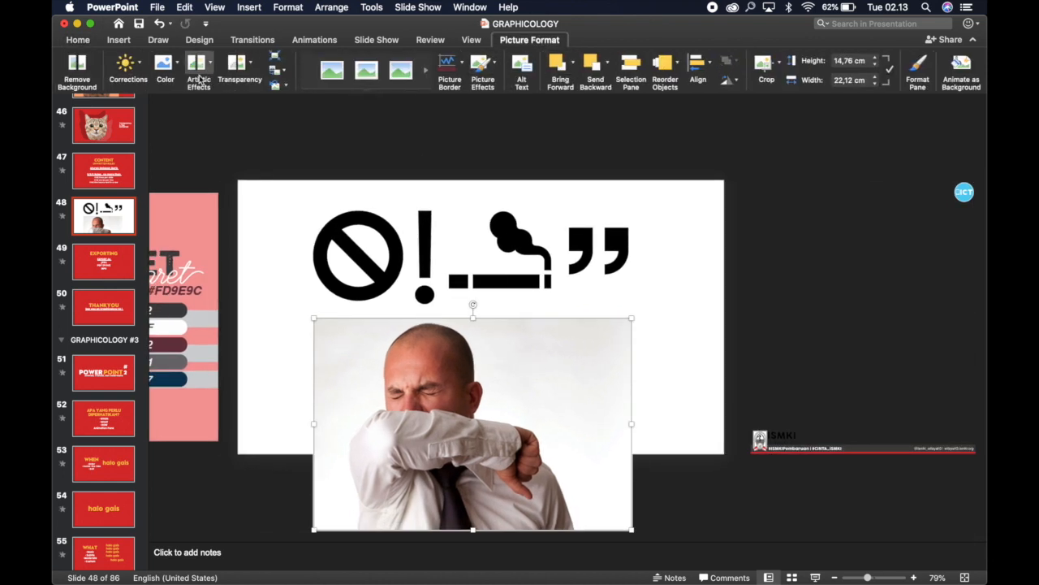
{"action": "left_click", "coordinate": [71, 67]}
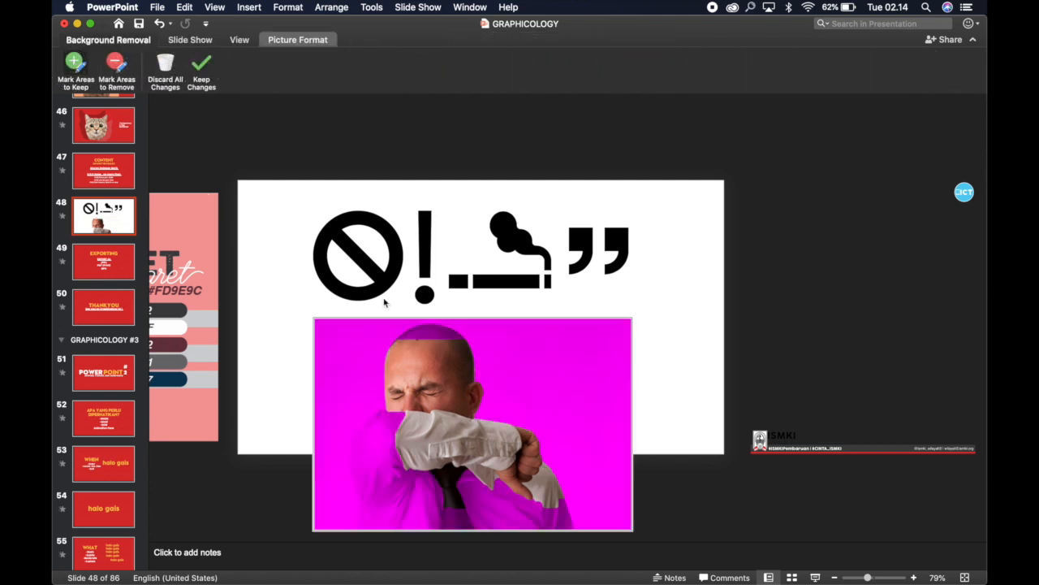
{"action": "mouse_move", "coordinate": [401, 338]}
{"action": "left_mouse_down"}
{"action": "mouse_move", "coordinate": [406, 323]}
{"action": "mouse_move", "coordinate": [435, 321]}
{"action": "mouse_move", "coordinate": [473, 335]}
{"action": "left_mouse_up"}
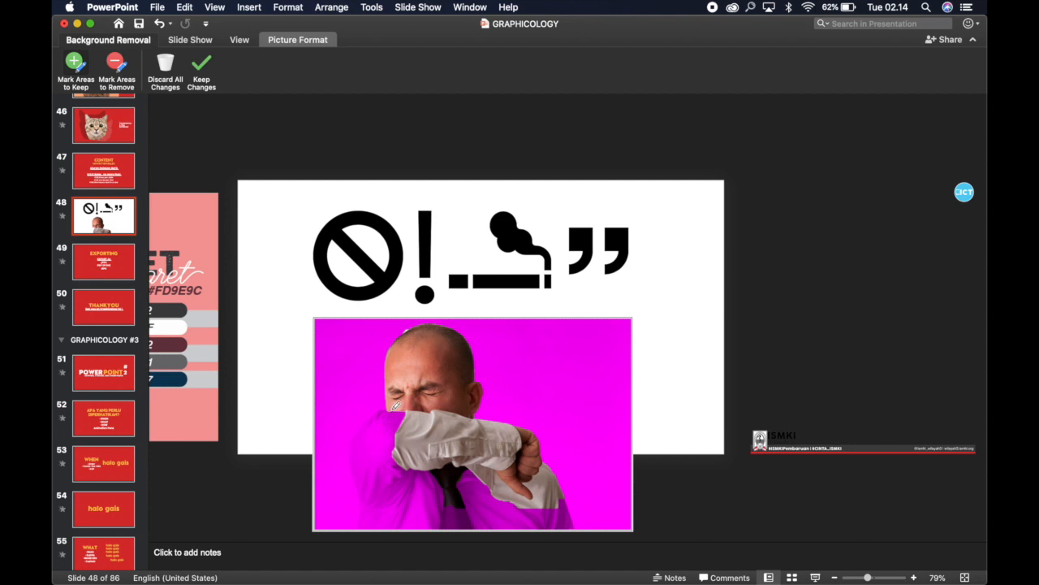
{"action": "mouse_move", "coordinate": [397, 403]}
{"action": "left_mouse_down"}
{"action": "mouse_move", "coordinate": [371, 413]}
{"action": "mouse_move", "coordinate": [367, 436]}
{"action": "mouse_move", "coordinate": [389, 461]}
{"action": "mouse_move", "coordinate": [370, 448]}
{"action": "left_mouse_up"}
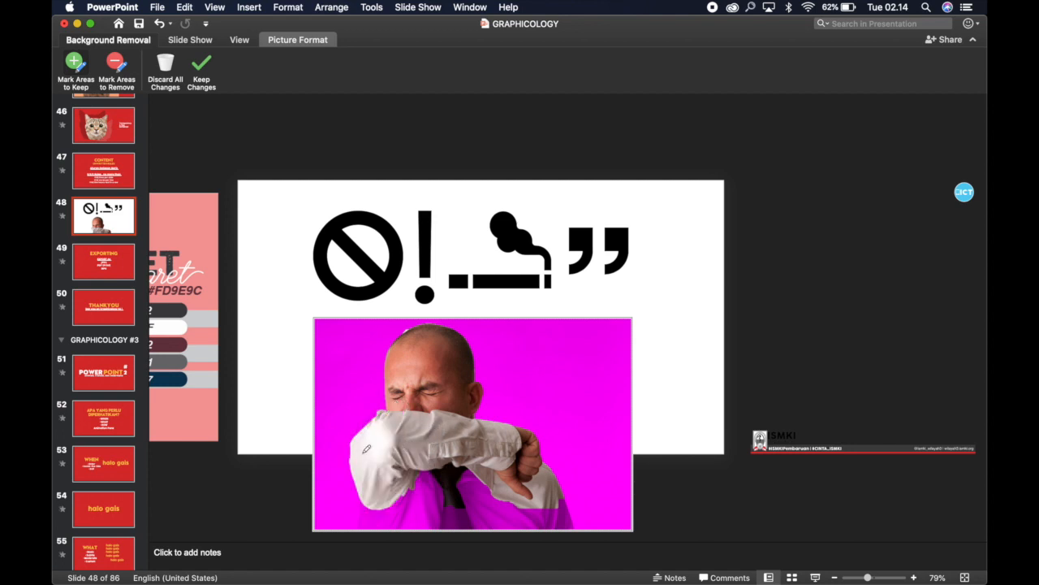
{"action": "mouse_move", "coordinate": [413, 475]}
{"action": "left_mouse_down"}
{"action": "mouse_move", "coordinate": [459, 471]}
{"action": "mouse_move", "coordinate": [439, 479]}
{"action": "left_mouse_up"}
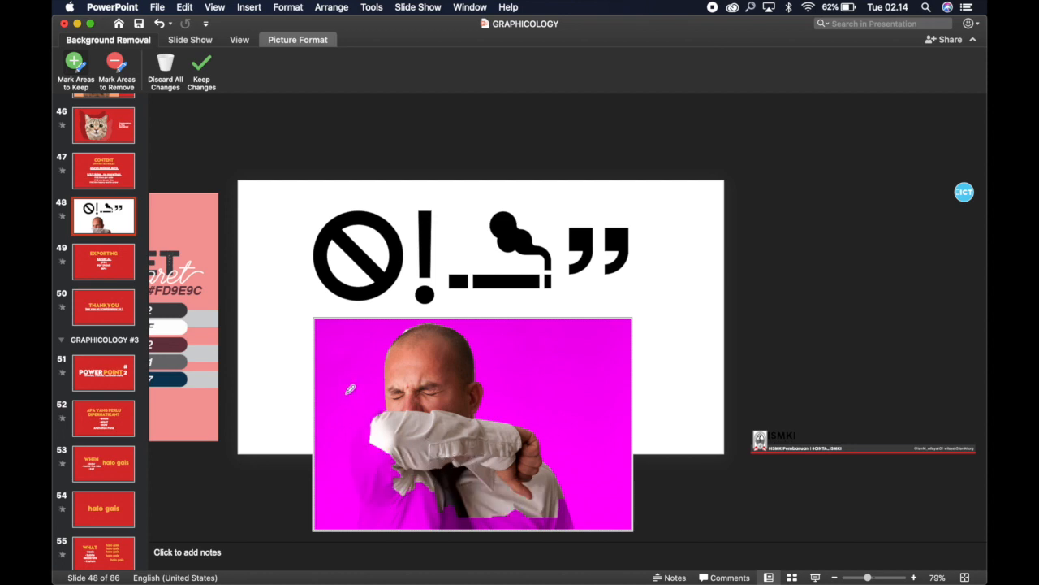
{"action": "left_click", "coordinate": [202, 70]}
{"action": "left_click_drag", "start_coordinate": [436, 402], "coordinate": [804, 307]}
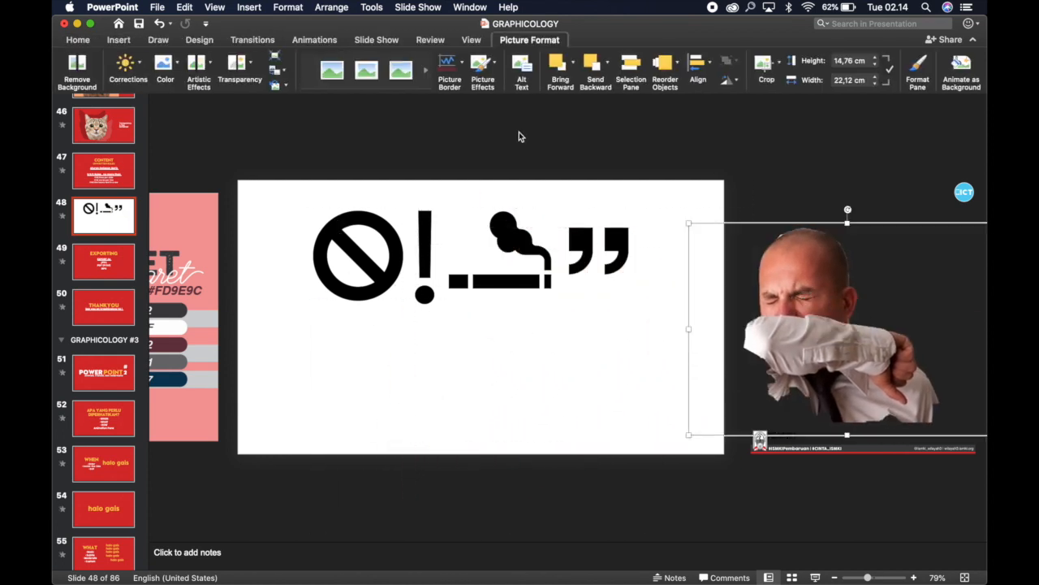
Set the background of slide 48 to a solid salmon pink from the recent colors
{"action": "left_click", "coordinate": [118, 40]}
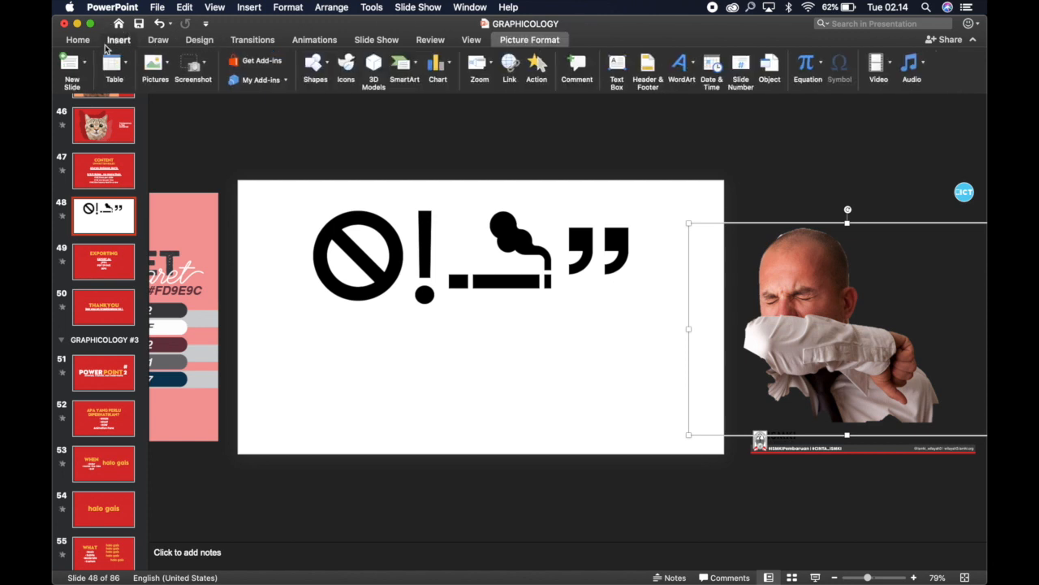
{"action": "left_click", "coordinate": [208, 40]}
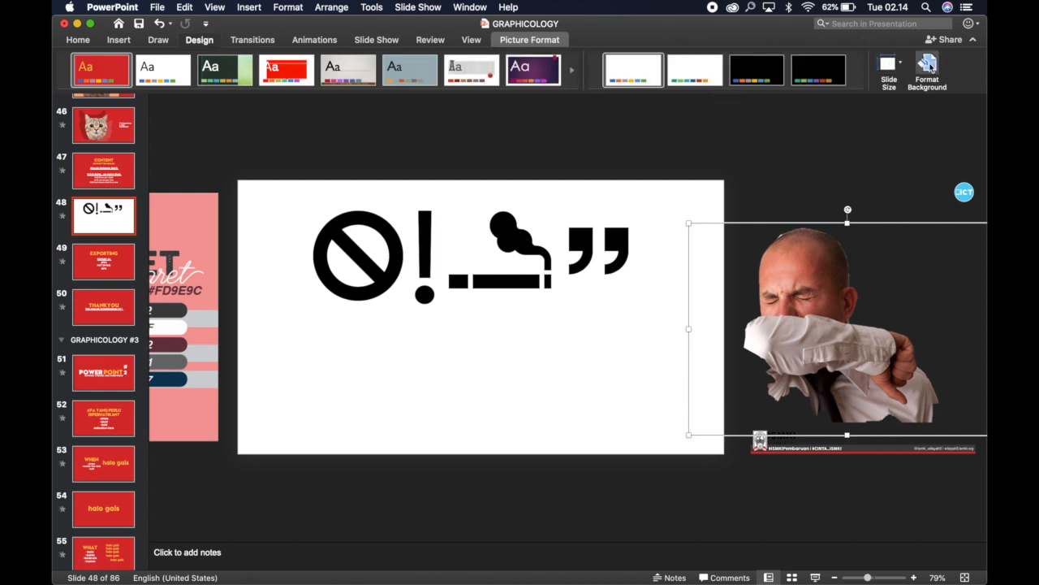
{"action": "left_click", "coordinate": [928, 66]}
{"action": "left_click", "coordinate": [960, 253]}
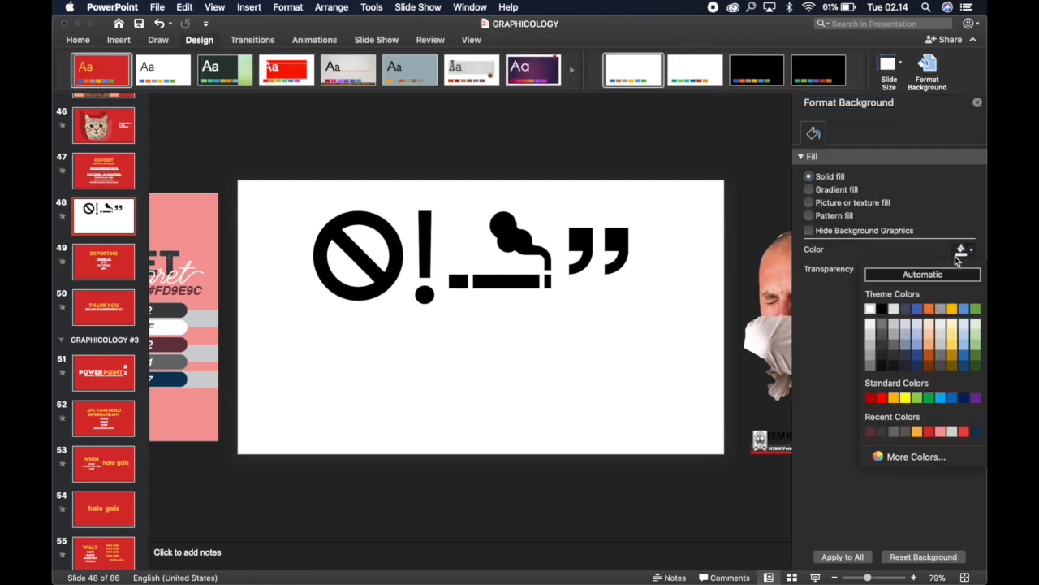
{"action": "left_click", "coordinate": [941, 432]}
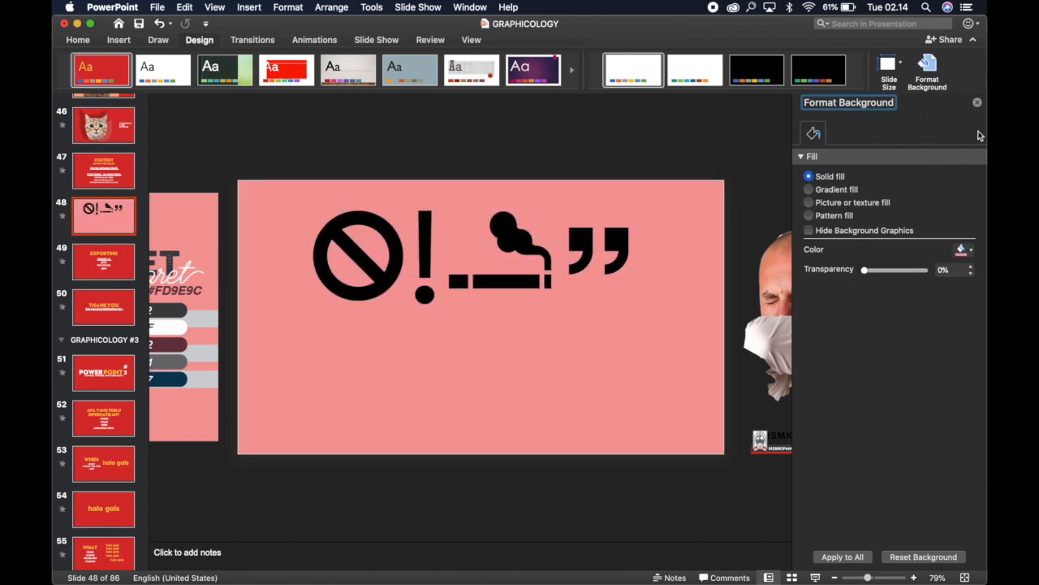
{"action": "left_click", "coordinate": [978, 103]}
Move the man's cutout onto the slide's lower-right area and scale it down
{"action": "left_click_drag", "start_coordinate": [801, 277], "coordinate": [495, 293]}
{"action": "left_click", "coordinate": [311, 338]}
{"action": "left_click", "coordinate": [429, 252]}
{"action": "left_click_drag", "start_coordinate": [439, 256], "coordinate": [497, 269]}
Enlarge the prohibition sign on the slide's left side and place the cigarette icon between it and the man
{"action": "left_click_drag", "start_coordinate": [507, 228], "coordinate": [389, 337]}
{"action": "left_click_drag", "start_coordinate": [450, 290], "coordinate": [436, 302]}
{"action": "key", "text": "super+z"}
{"action": "left_click_drag", "start_coordinate": [367, 242], "coordinate": [361, 349]}
{"action": "left_click_drag", "start_coordinate": [397, 315], "coordinate": [325, 316]}
{"action": "left_click_drag", "start_coordinate": [397, 339], "coordinate": [495, 315]}
Enlarge the man's cutout and shift it toward the slide's lower-right corner
{"action": "left_click", "coordinate": [601, 355]}
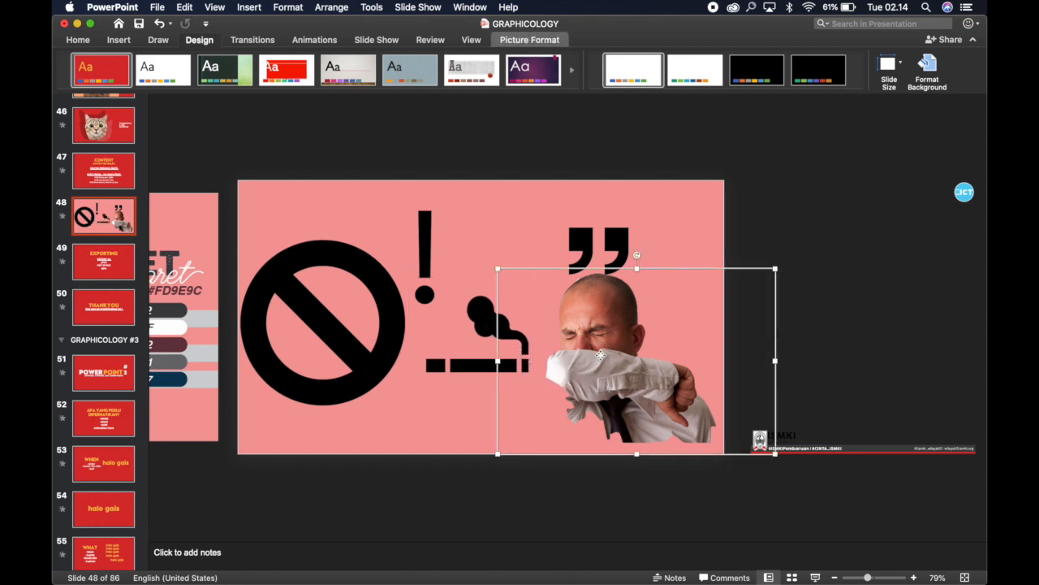
{"action": "left_click_drag", "start_coordinate": [499, 275], "coordinate": [406, 203]}
{"action": "left_click_drag", "start_coordinate": [590, 364], "coordinate": [638, 399]}
{"action": "left_click", "coordinate": [481, 530]}
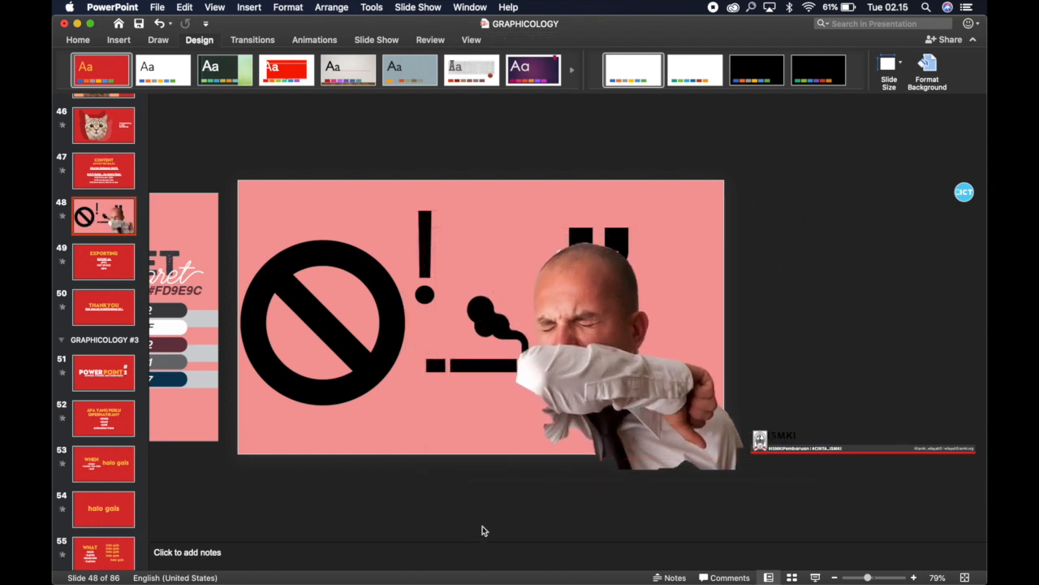
Move the exclamation mark above the slide and nudge the cigarette icon and prohibition sign closer together
{"action": "left_click", "coordinate": [482, 353]}
{"action": "left_click", "coordinate": [433, 365]}
{"action": "left_click_drag", "start_coordinate": [433, 364], "coordinate": [420, 342]}
{"action": "left_click_drag", "start_coordinate": [425, 214], "coordinate": [341, 106]}
{"action": "mouse_move", "coordinate": [293, 294]}
{"action": "left_mouse_down"}
{"action": "mouse_move", "coordinate": [386, 271]}
{"action": "mouse_move", "coordinate": [453, 271]}
{"action": "mouse_move", "coordinate": [308, 291]}
{"action": "left_mouse_up"}
{"action": "left_click", "coordinate": [469, 293]}
Set the prohibition sign's fill transparency to 85%
{"action": "left_click", "coordinate": [312, 299]}
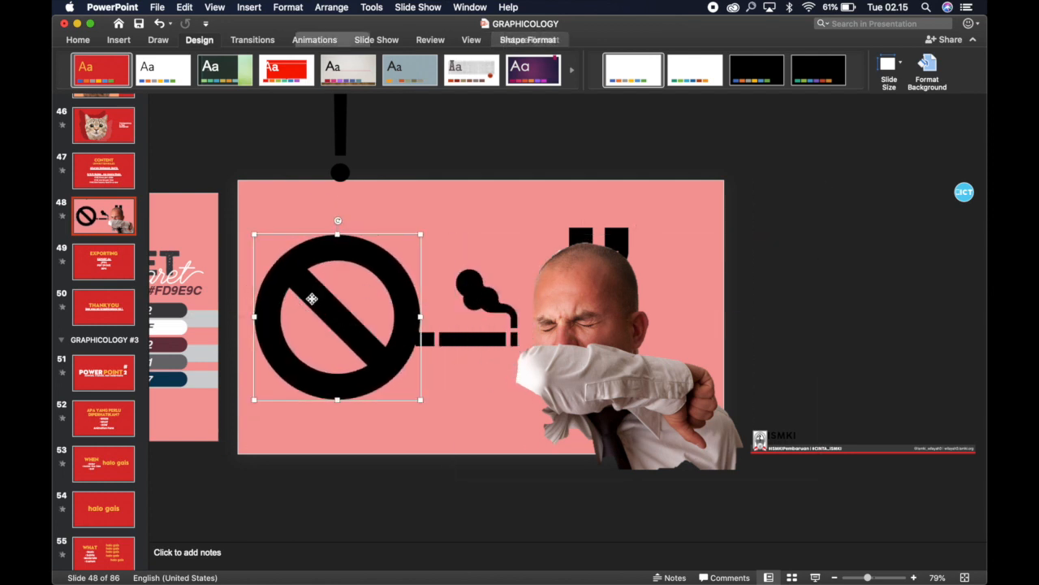
{"action": "left_click", "coordinate": [523, 41]}
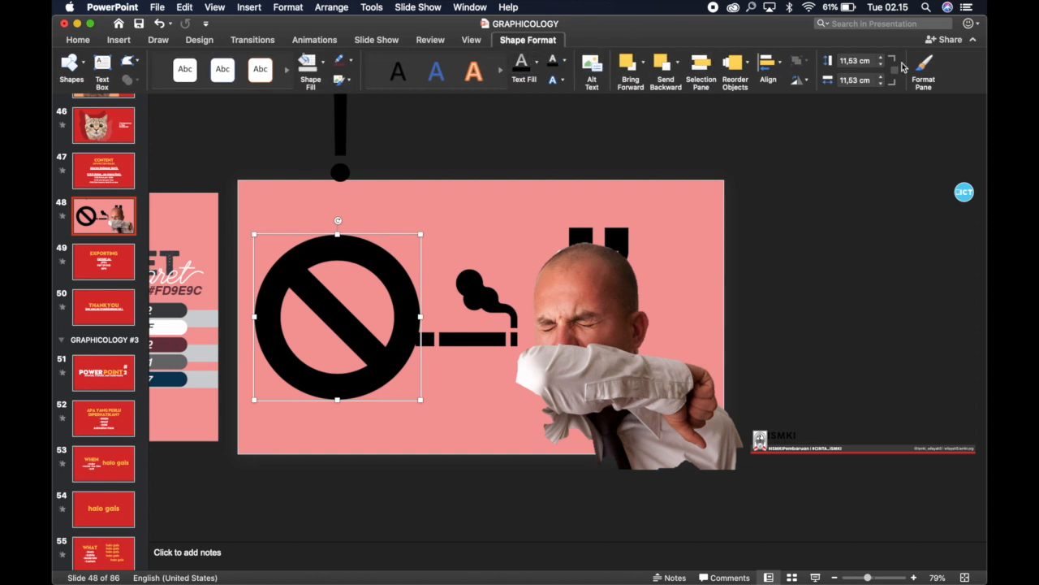
{"action": "left_click", "coordinate": [926, 65]}
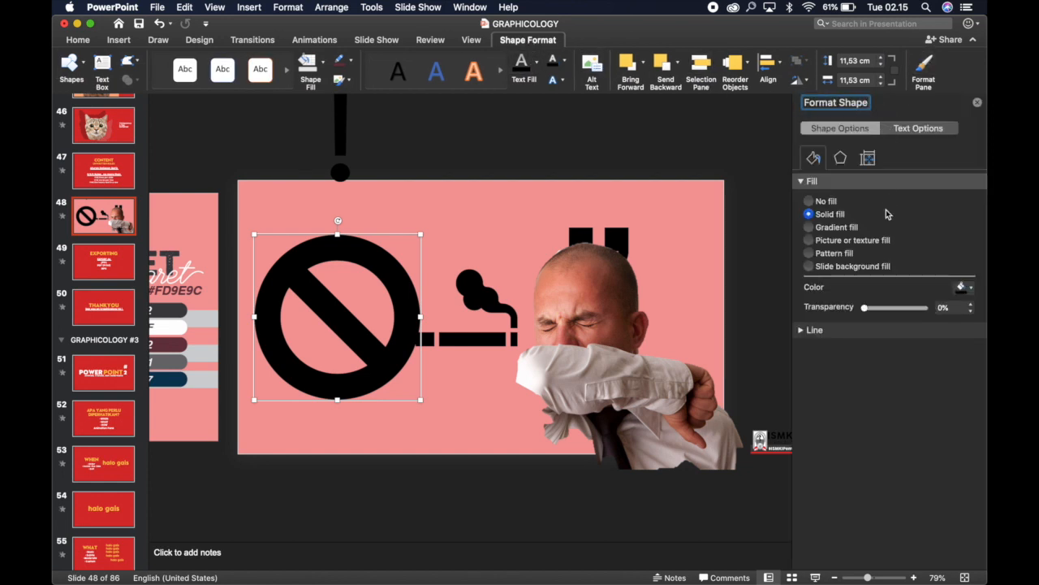
{"action": "left_click", "coordinate": [943, 307]}
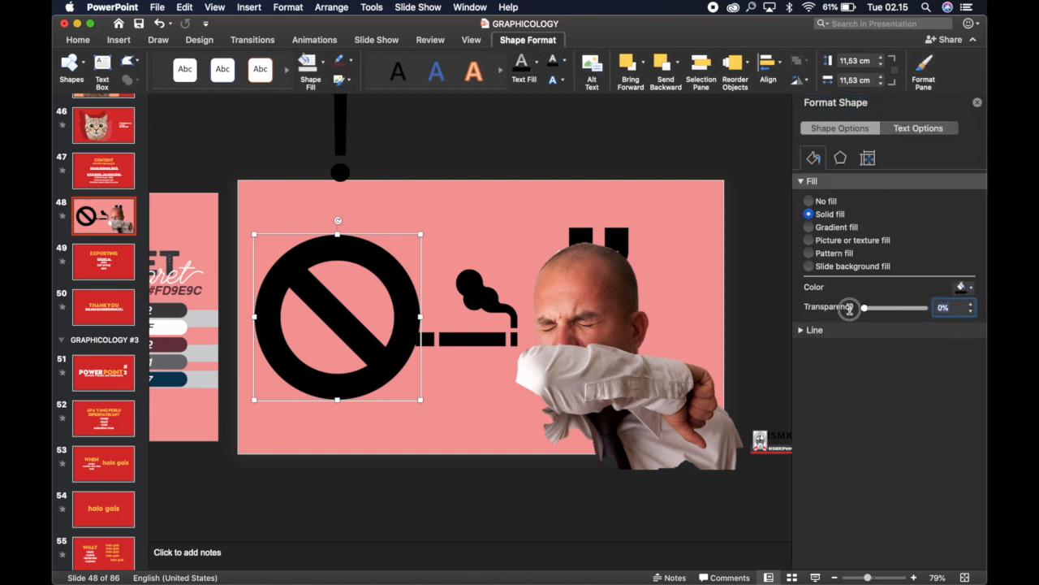
{"action": "key", "text": "Return"}
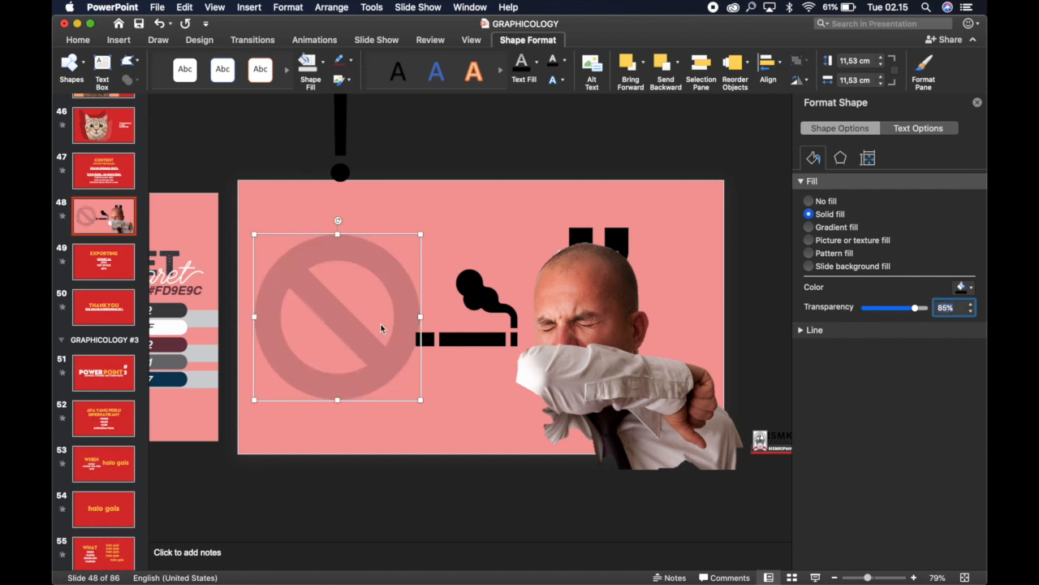
Move the transparent prohibition sign to the middle of the slide and enlarge it to nearly the slide's height
{"action": "left_click_drag", "start_coordinate": [327, 325], "coordinate": [476, 329]}
{"action": "left_click_drag", "start_coordinate": [565, 236], "coordinate": [635, 170]}
{"action": "mouse_move", "coordinate": [456, 237]}
{"action": "left_mouse_down"}
{"action": "mouse_move", "coordinate": [455, 261]}
{"action": "mouse_move", "coordinate": [466, 237]}
{"action": "mouse_move", "coordinate": [455, 208]}
{"action": "mouse_move", "coordinate": [443, 228]}
{"action": "left_mouse_up"}
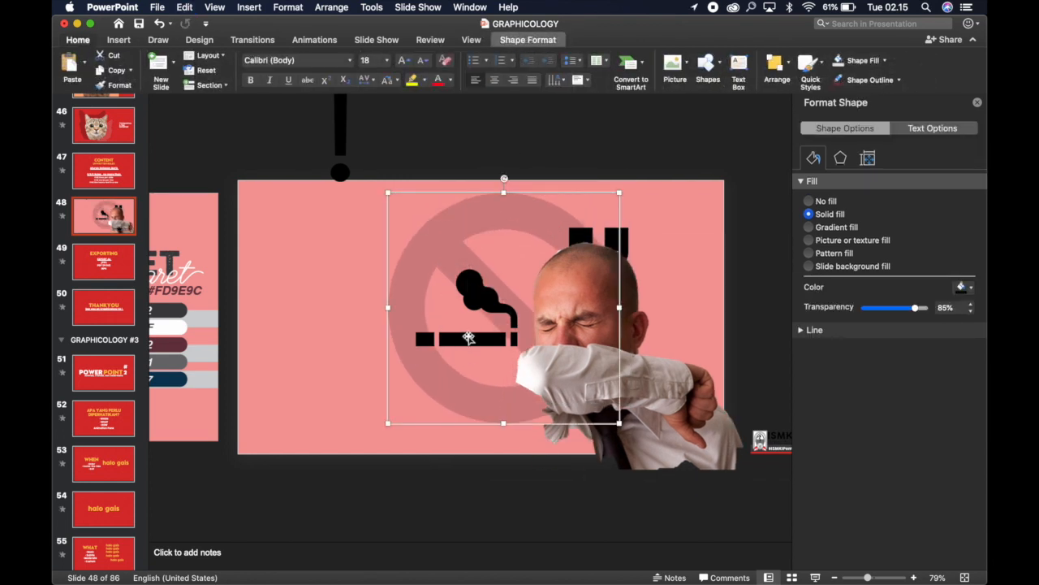
Scale the cigarette icon down slightly and position it over the center of the prohibition sign
{"action": "left_click", "coordinate": [464, 331]}
{"action": "left_click", "coordinate": [433, 338]}
{"action": "left_click_drag", "start_coordinate": [434, 339], "coordinate": [418, 335]}
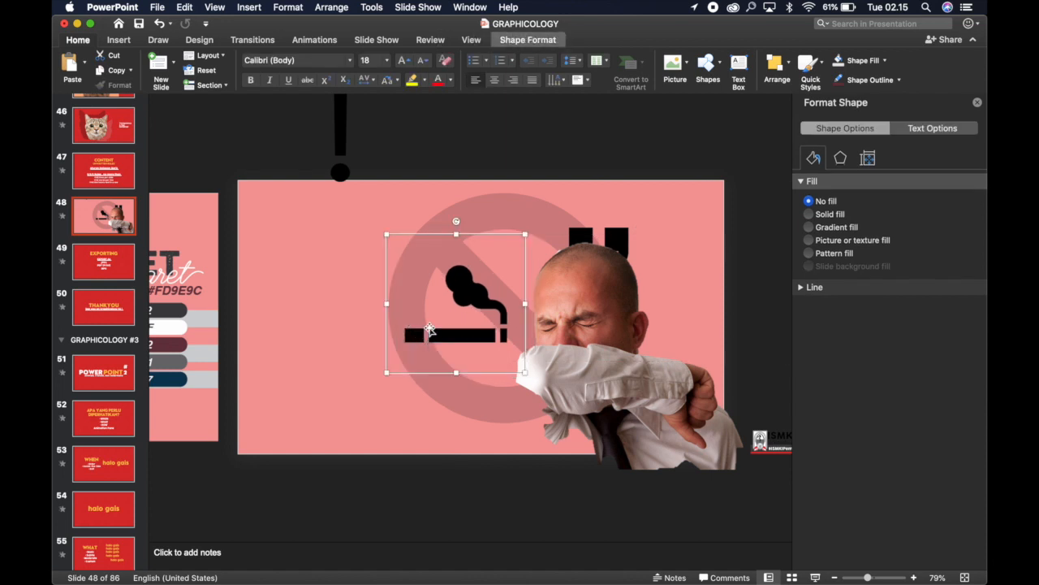
{"action": "mouse_move", "coordinate": [526, 233]}
{"action": "left_mouse_down"}
{"action": "mouse_move", "coordinate": [536, 215]}
{"action": "mouse_move", "coordinate": [534, 240]}
{"action": "mouse_move", "coordinate": [535, 224]}
{"action": "left_mouse_up"}
{"action": "left_click_drag", "start_coordinate": [386, 372], "coordinate": [404, 354]}
{"action": "left_click_drag", "start_coordinate": [461, 325], "coordinate": [436, 325]}
{"action": "key", "text": "cmd+z"}
{"action": "left_click", "coordinate": [439, 324]}
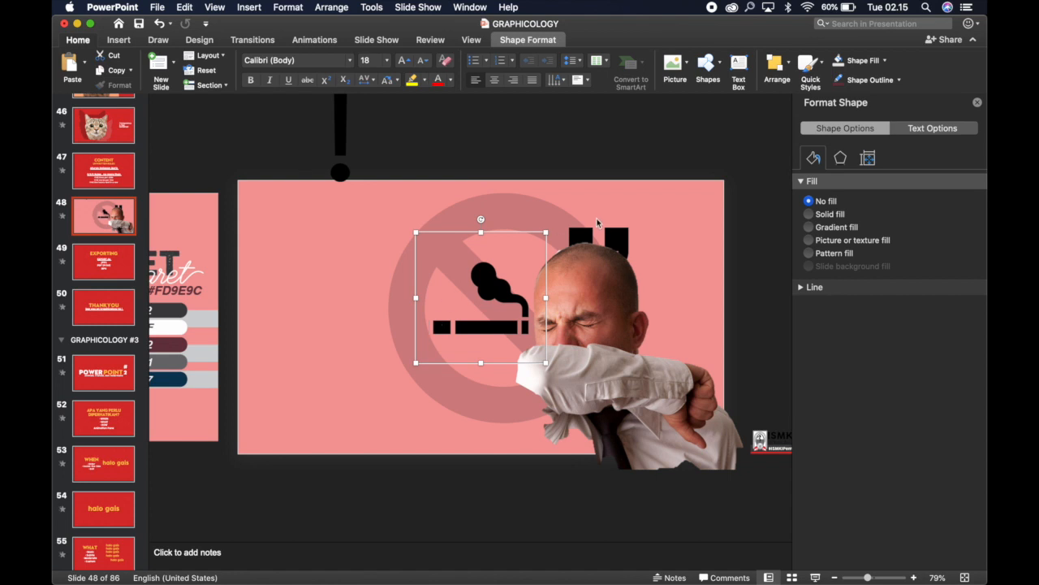
Shrink the quotation marks and place them below the cigarette icon, with a copy rotated 180° near the slide's upper-left corner
{"action": "left_click_drag", "start_coordinate": [626, 228], "coordinate": [436, 359]}
{"action": "left_click_drag", "start_coordinate": [477, 311], "coordinate": [433, 372]}
{"action": "left_click_drag", "start_coordinate": [385, 404], "coordinate": [257, 273]}
{"action": "key", "text": "super+v"}
{"action": "left_click_drag", "start_coordinate": [274, 219], "coordinate": [271, 397]}
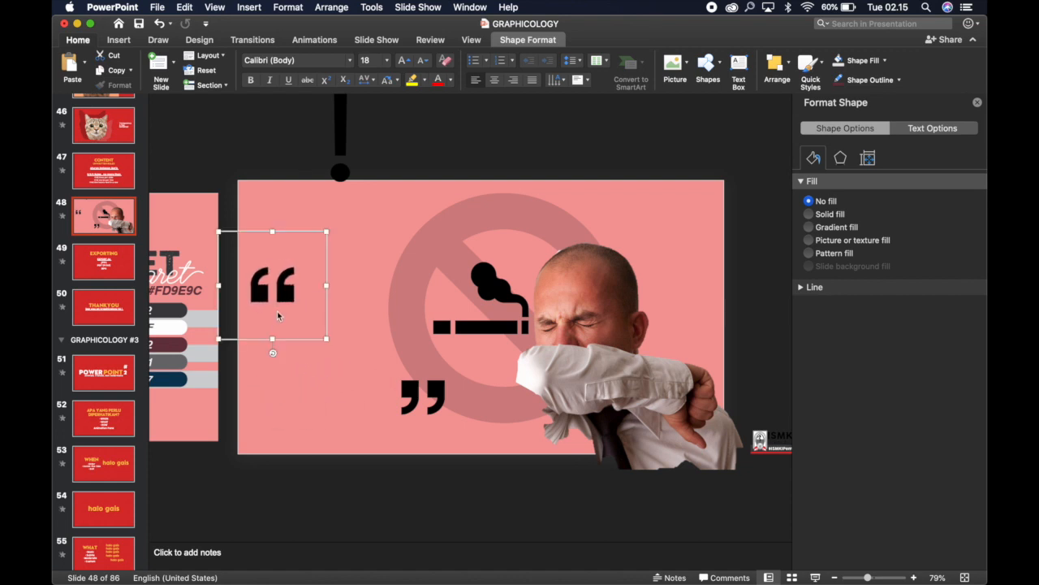
{"action": "left_click_drag", "start_coordinate": [278, 292], "coordinate": [279, 269]}
{"action": "left_click", "coordinate": [255, 182]}
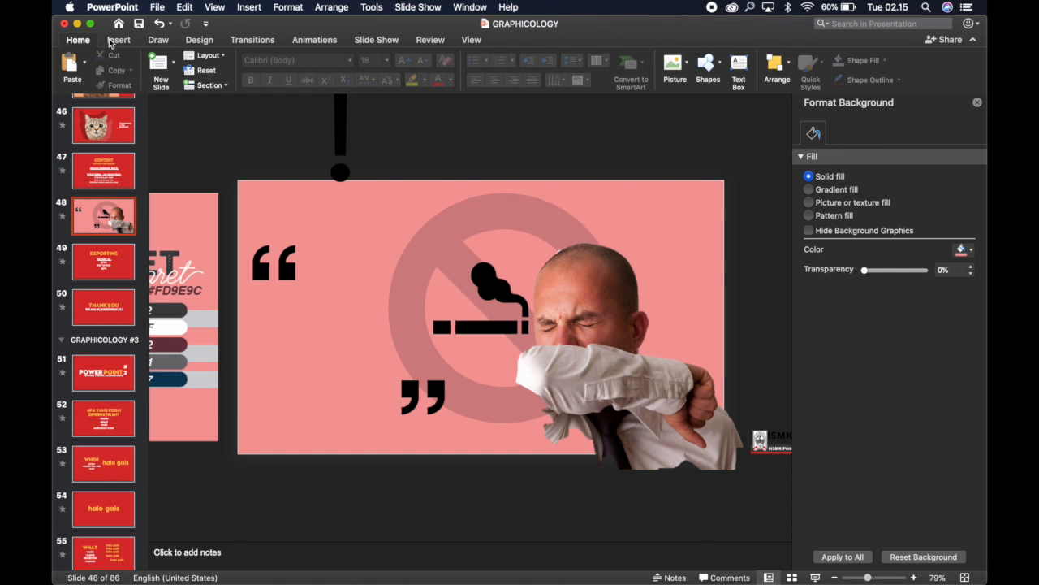
Add a text box reading "Dilarang" below the opening quotation mark
{"action": "left_click", "coordinate": [116, 40]}
{"action": "left_click", "coordinate": [617, 67]}
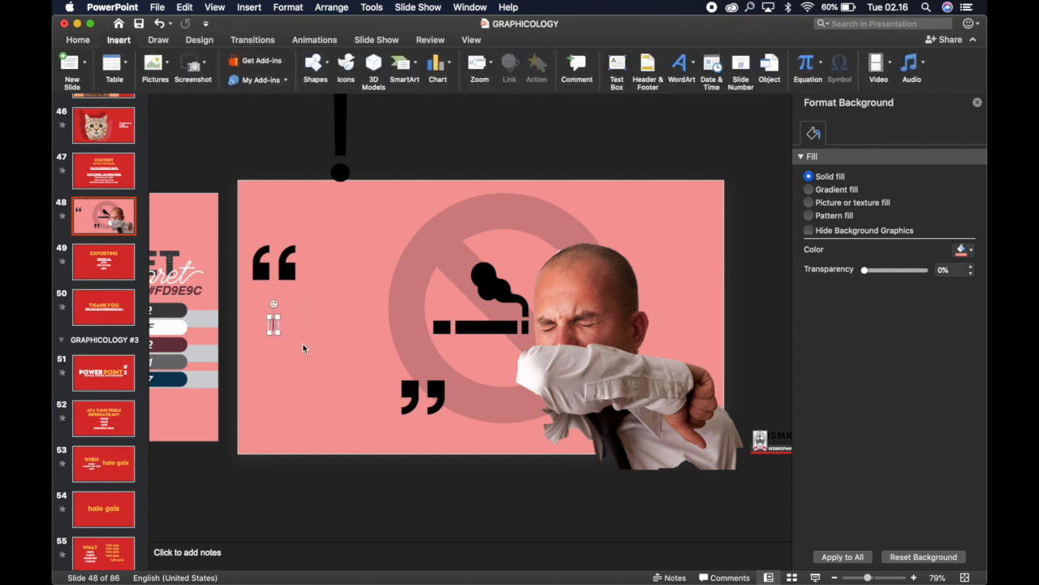
{"action": "type", "text": "Dilarang"}
Format the word Dilarang in Sonder Sans Black Rough at 60 pt
{"action": "key", "text": "super+a"}
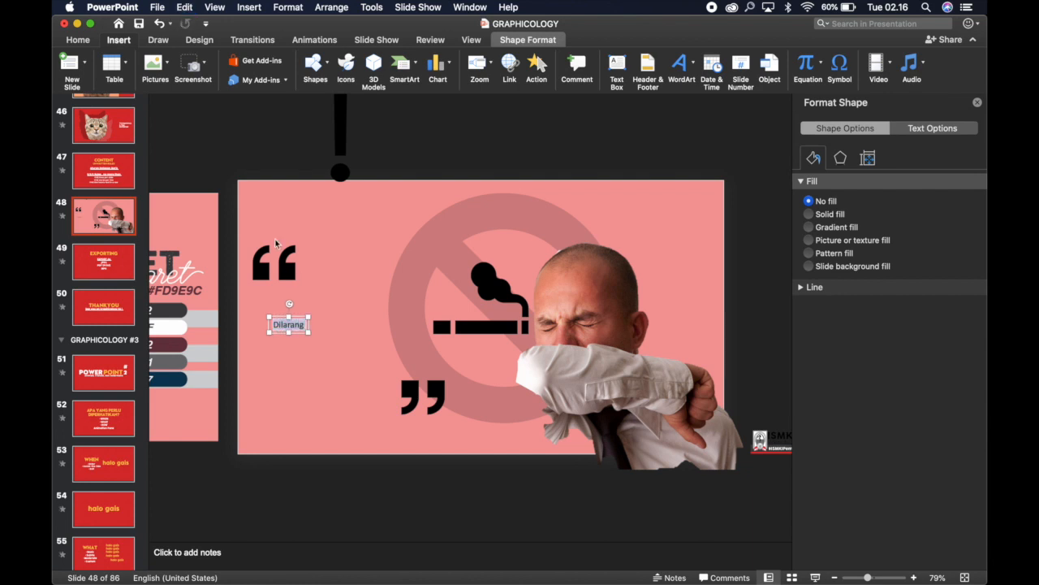
{"action": "left_click", "coordinate": [84, 43]}
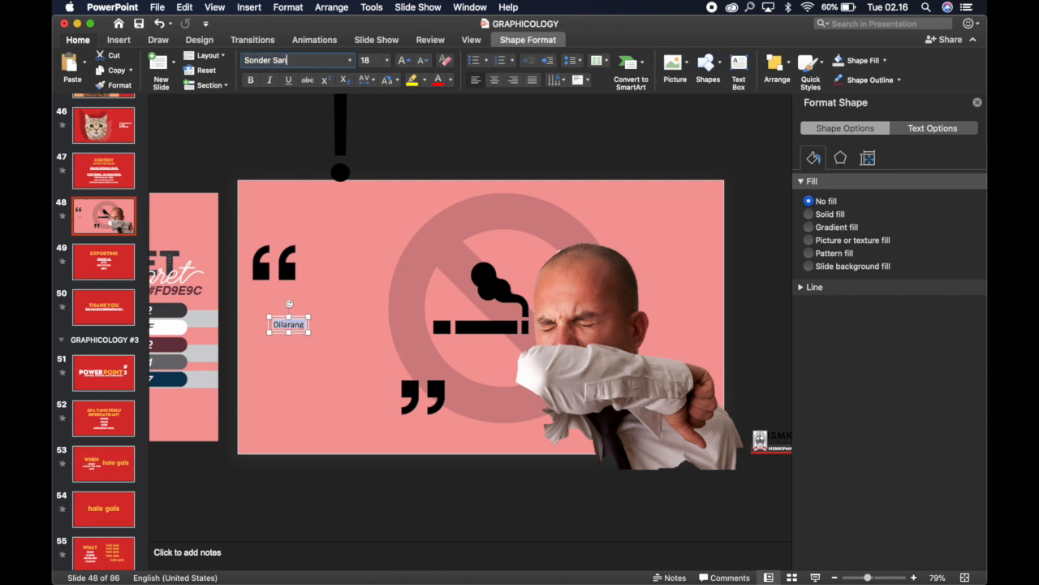
{"action": "left_click", "coordinate": [350, 60]}
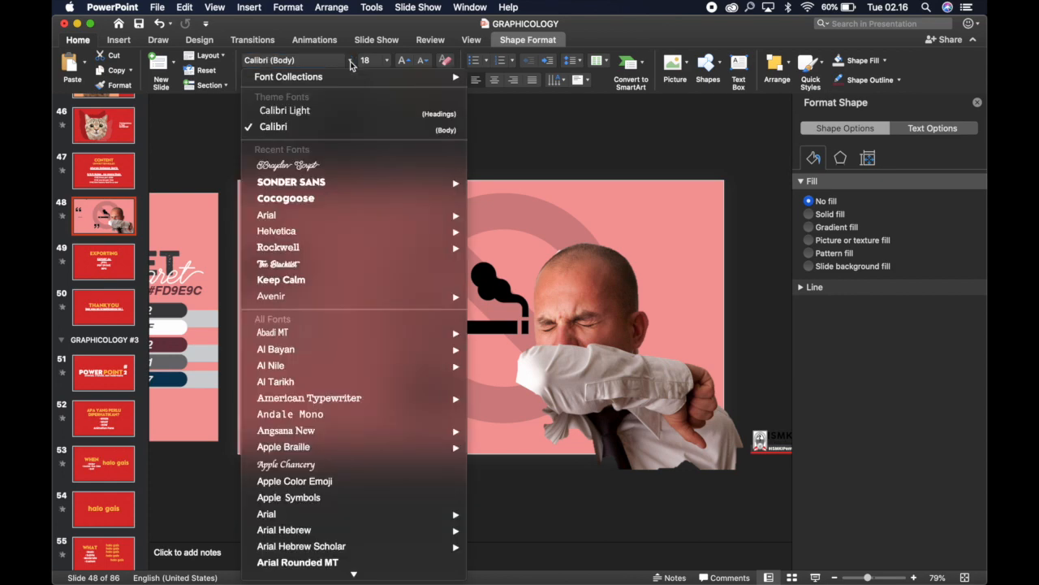
{"action": "mouse_move", "coordinate": [337, 182]}
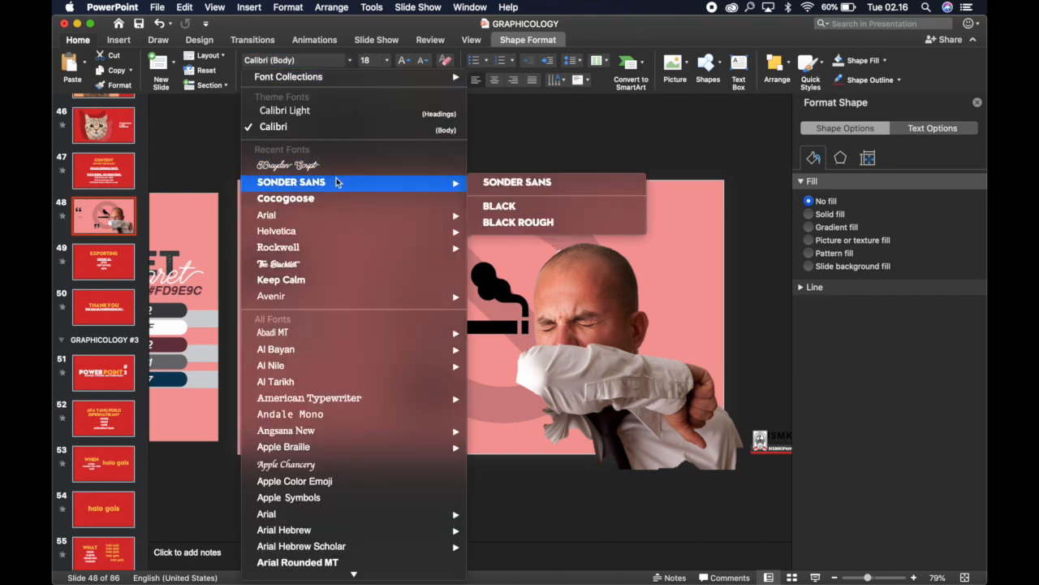
{"action": "left_click", "coordinate": [520, 222]}
{"action": "left_click", "coordinate": [402, 61]}
{"action": "left_click", "coordinate": [402, 61]}
{"action": "left_click", "coordinate": [402, 61]}
{"action": "left_click", "coordinate": [402, 61]}
{"action": "left_click", "coordinate": [402, 61]}
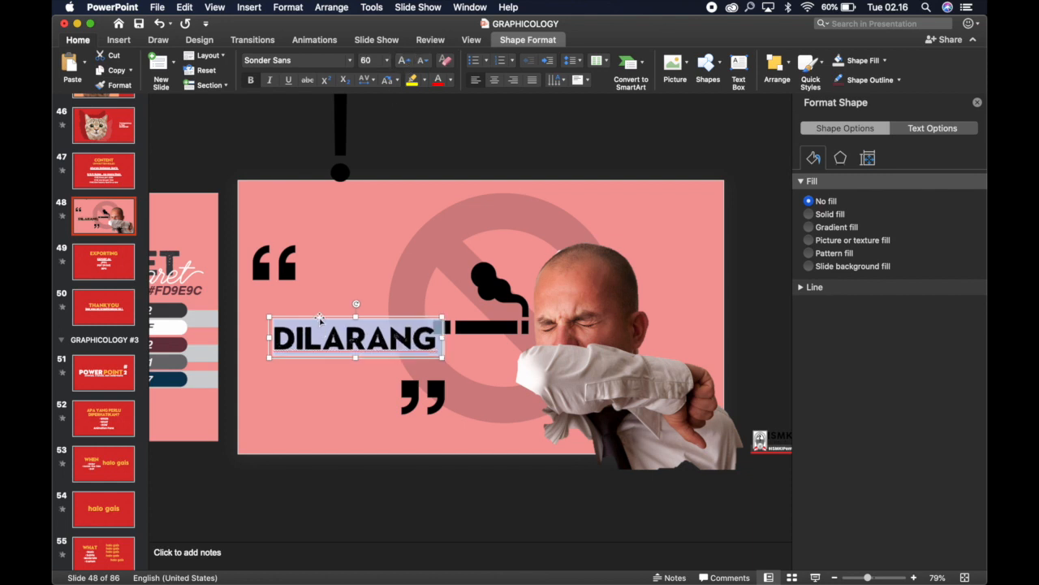
Move DILARANG up close beneath the opening quotation mark and color its text dark gray
{"action": "left_click_drag", "start_coordinate": [321, 315], "coordinate": [314, 284]}
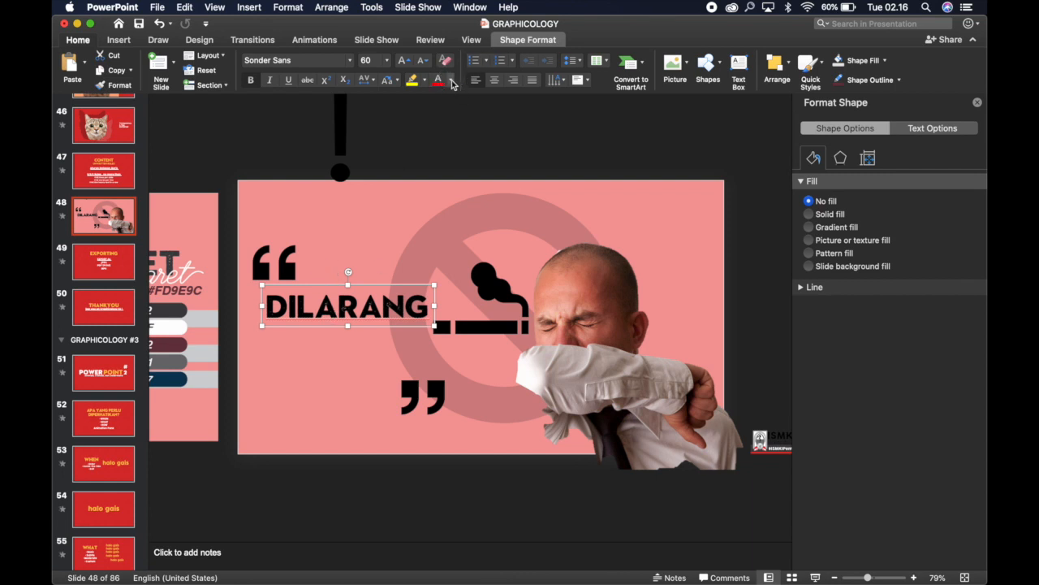
{"action": "left_click", "coordinate": [451, 80]}
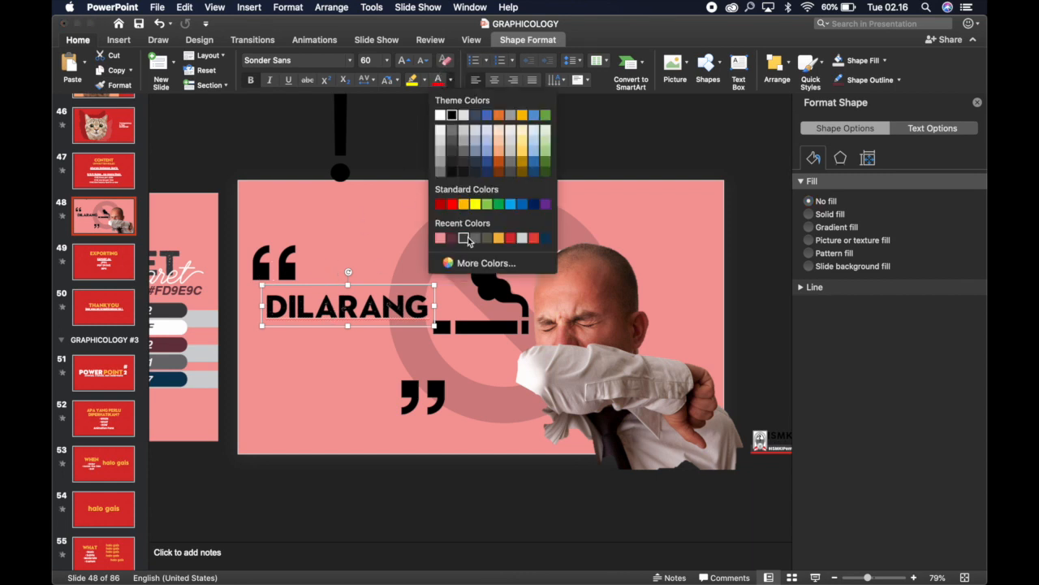
{"action": "left_click", "coordinate": [467, 237]}
{"action": "left_click", "coordinate": [382, 195]}
Duplicate the DILARANG text box, place the copy directly below it and change its text to MEROKOK
{"action": "left_click", "coordinate": [316, 300]}
{"action": "key", "text": "super+v"}
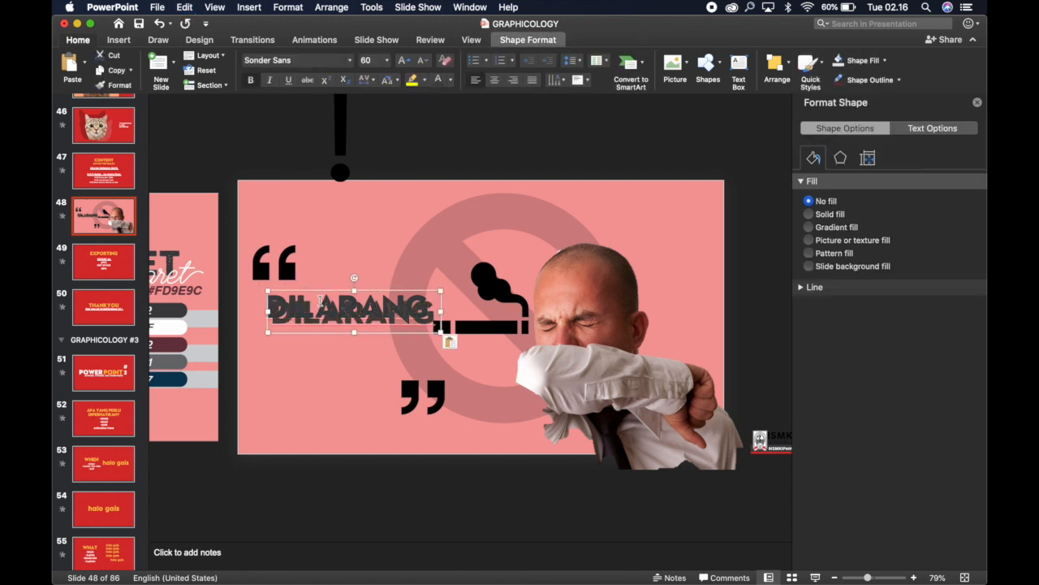
{"action": "left_click_drag", "start_coordinate": [322, 288], "coordinate": [316, 313]}
{"action": "double_click", "coordinate": [316, 335]}
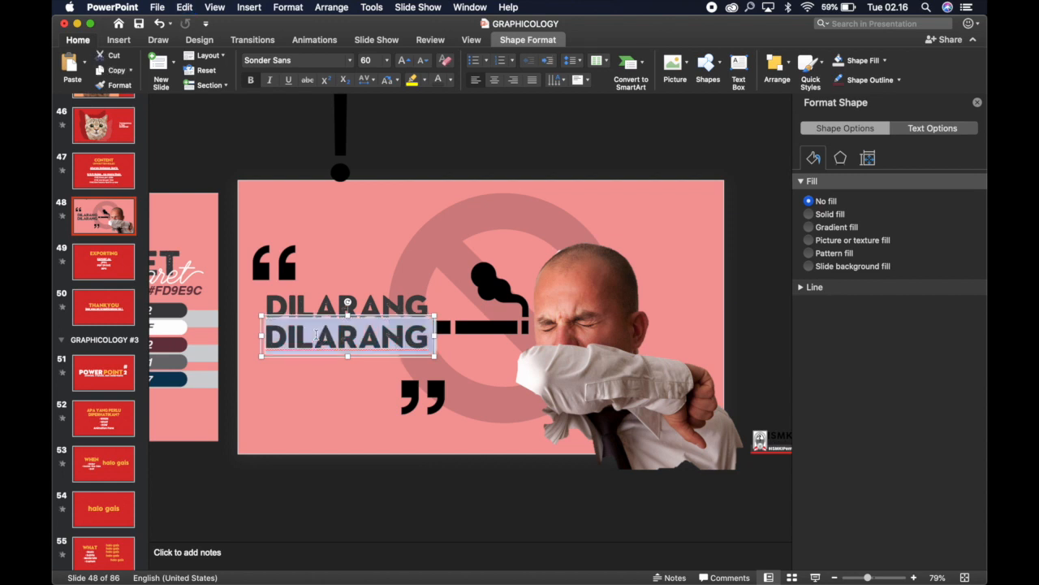
{"action": "type", "text": "MEROKOK"}
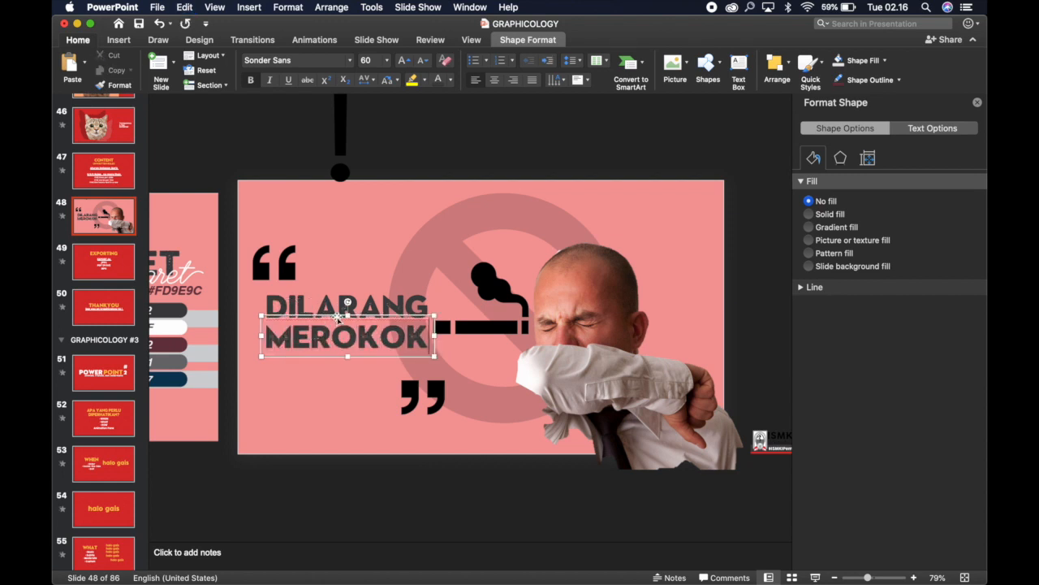
Bring the quotation marks in to frame the headline, at DILARANG's upper-left corner and MEROKOK's lower-right corner
{"action": "left_click", "coordinate": [358, 312]}
{"action": "left_click", "coordinate": [351, 333]}
{"action": "scroll", "coordinate": [350, 333], "scroll_direction": "up", "scroll_amount": 3}
{"action": "left_click_drag", "start_coordinate": [372, 303], "coordinate": [372, 303]}
{"action": "left_click", "coordinate": [405, 163]}
{"action": "left_click_drag", "start_coordinate": [527, 414], "coordinate": [560, 370]}
{"action": "left_click_drag", "start_coordinate": [356, 236], "coordinate": [343, 263]}
Fill both the opening and closing quotation marks with white
{"action": "left_click", "coordinate": [450, 79]}
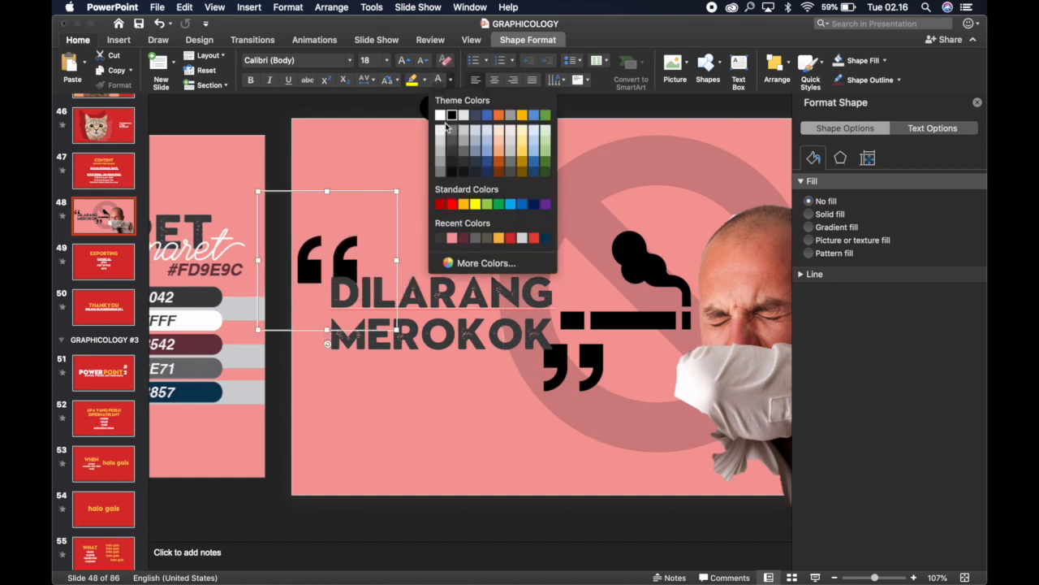
{"action": "left_click", "coordinate": [439, 118]}
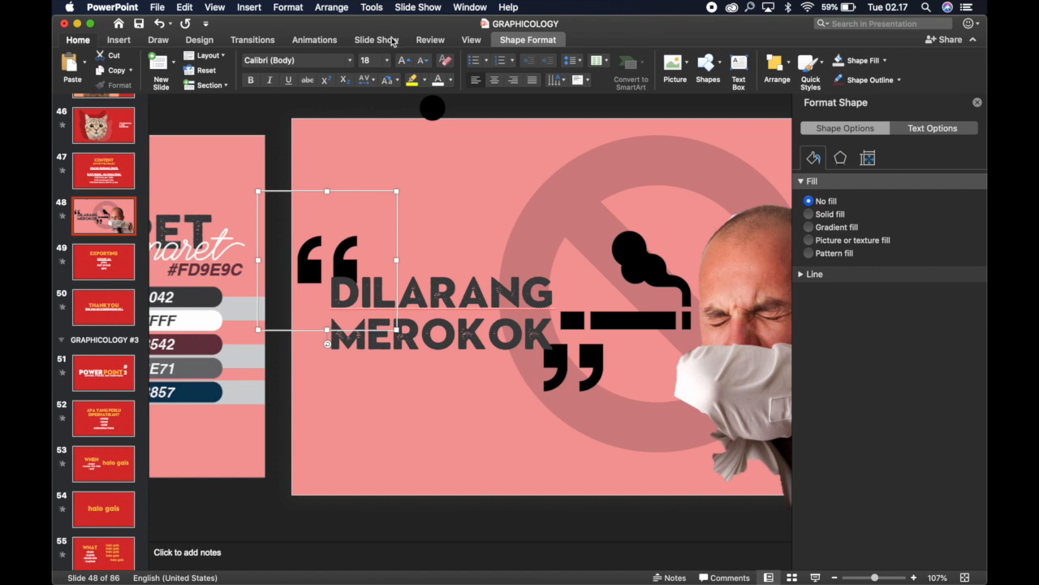
{"action": "left_click", "coordinate": [508, 42]}
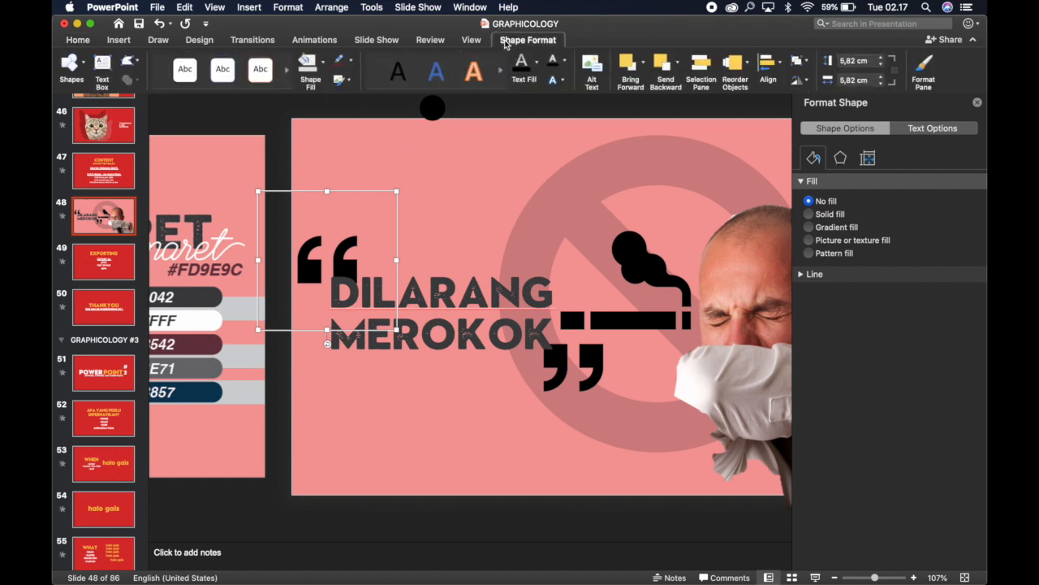
{"action": "left_click", "coordinate": [323, 64]}
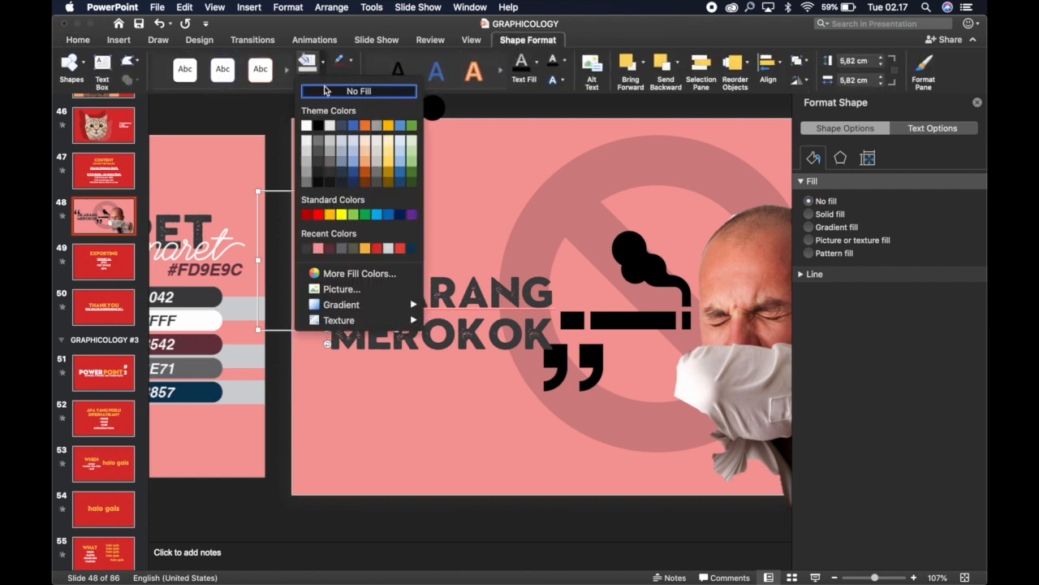
{"action": "left_click", "coordinate": [304, 123]}
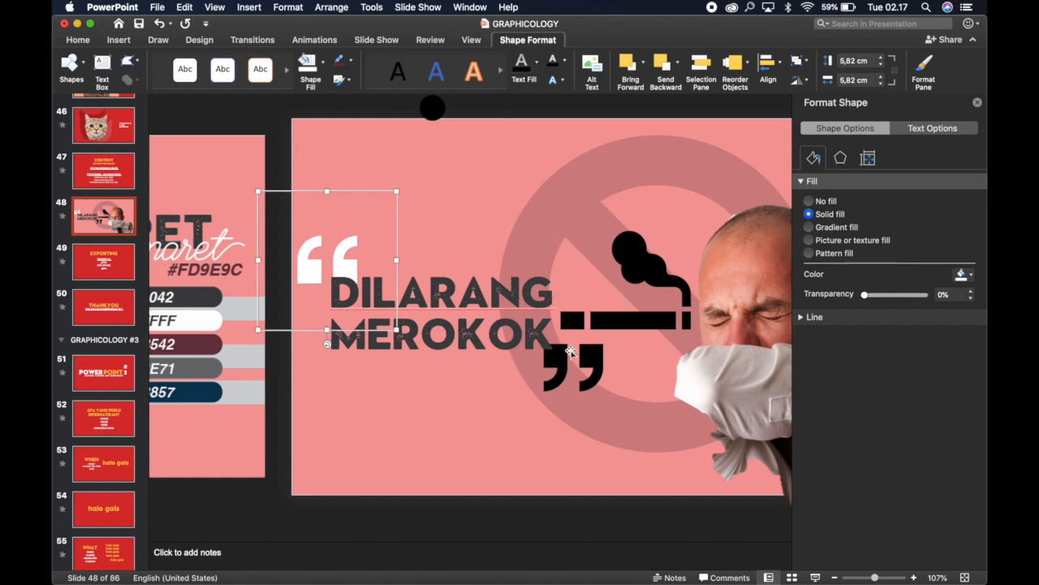
{"action": "left_click", "coordinate": [569, 351]}
{"action": "left_click", "coordinate": [308, 63]}
{"action": "left_click", "coordinate": [380, 176]}
Move the cigarette icon out from behind the man's photo to the empty area above the headline
{"action": "left_click", "coordinate": [622, 320]}
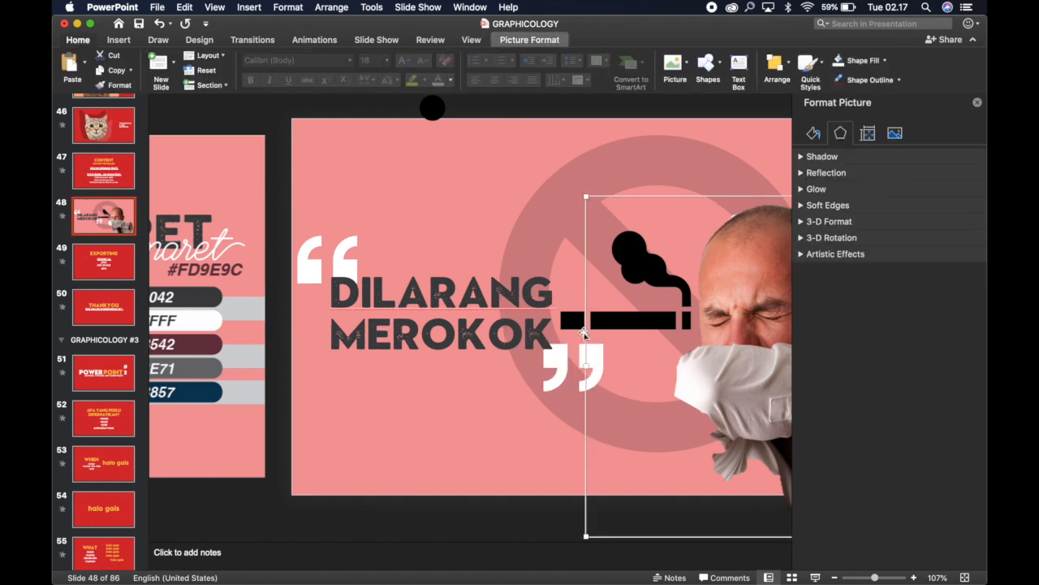
{"action": "left_click", "coordinate": [573, 323]}
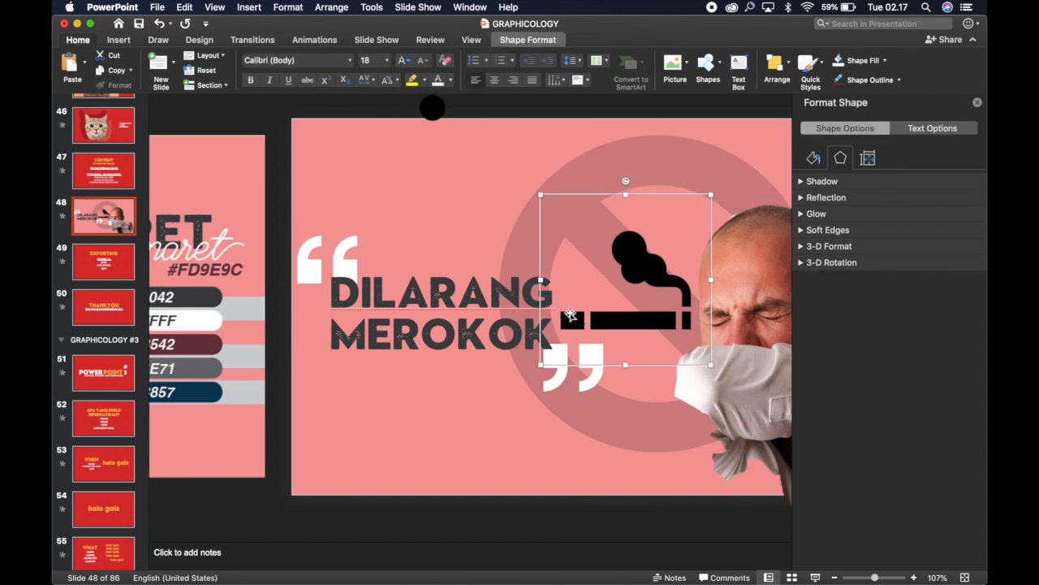
{"action": "left_click", "coordinate": [632, 261]}
{"action": "left_click", "coordinate": [574, 322]}
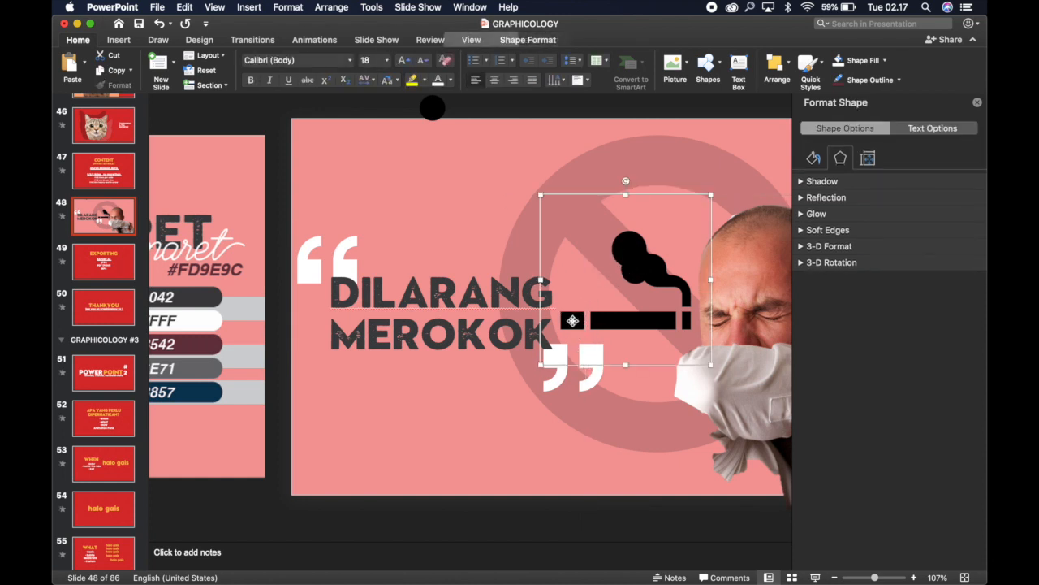
{"action": "left_click", "coordinate": [611, 246]}
{"action": "left_click", "coordinate": [601, 249]}
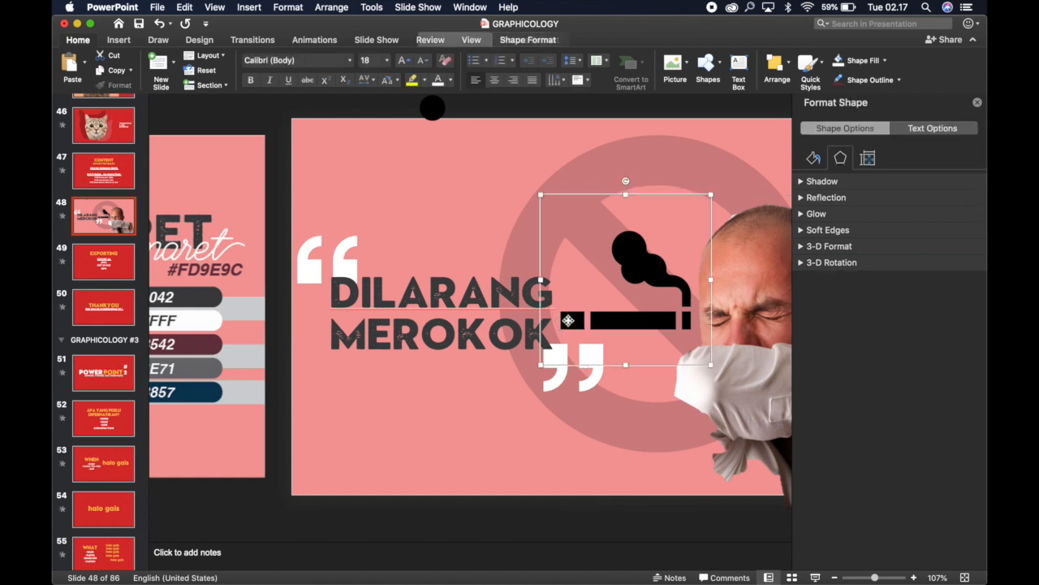
{"action": "left_click_drag", "start_coordinate": [572, 318], "coordinate": [439, 237]}
Fill the smoke part of the cigarette icon with the recently used dark maroon
{"action": "left_click", "coordinate": [480, 163]}
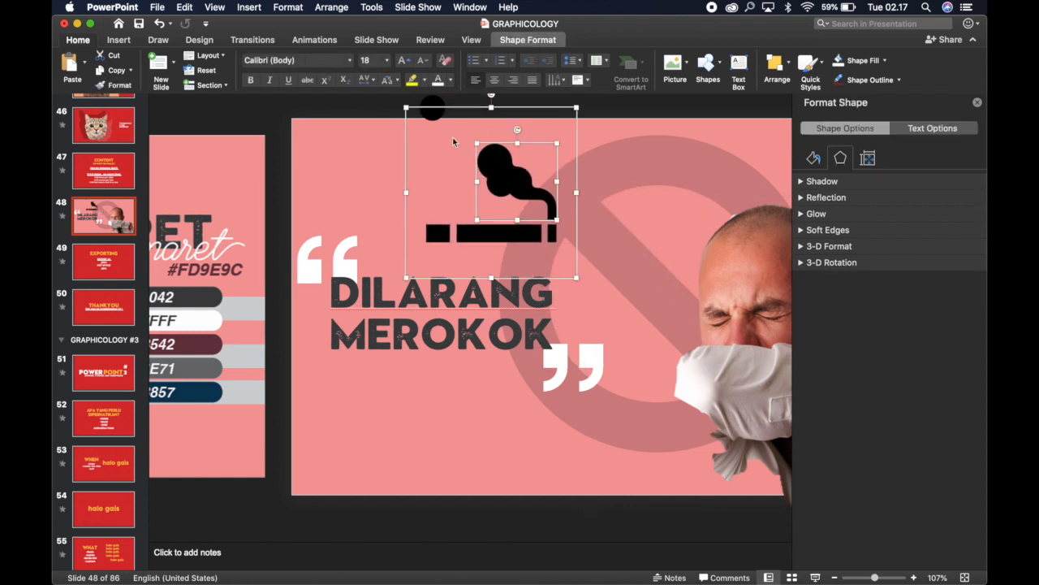
{"action": "left_click", "coordinate": [528, 40]}
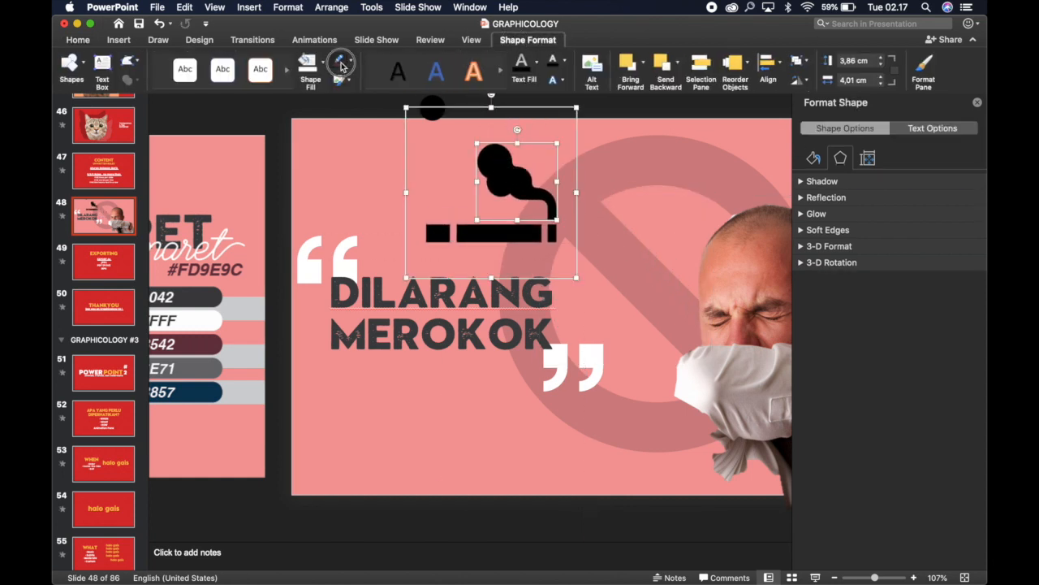
{"action": "left_click", "coordinate": [323, 65]}
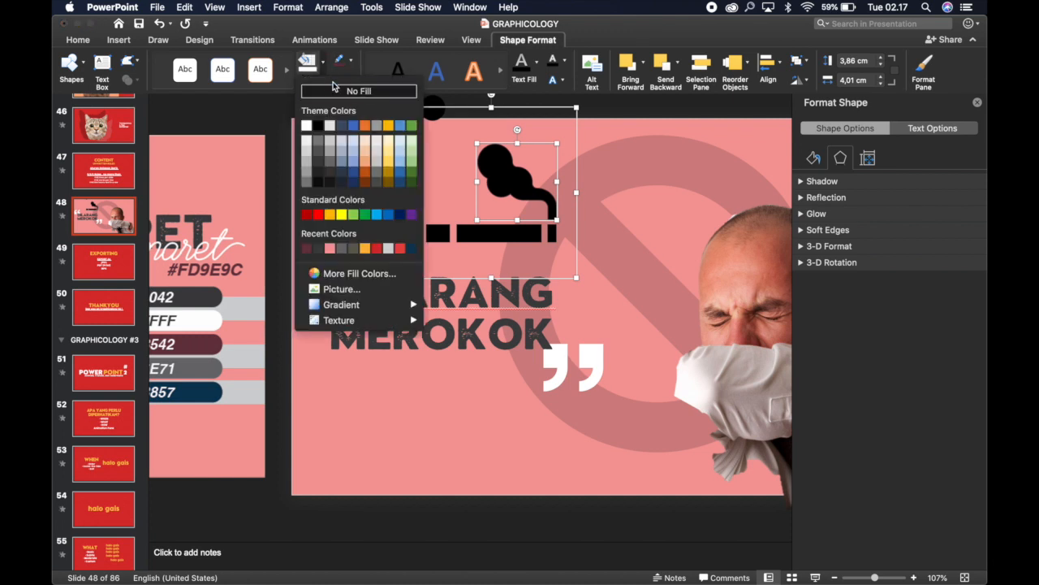
{"action": "left_click", "coordinate": [307, 248]}
Fill the two short end pieces of the cigarette icon with medium gray
{"action": "left_click", "coordinate": [438, 233]}
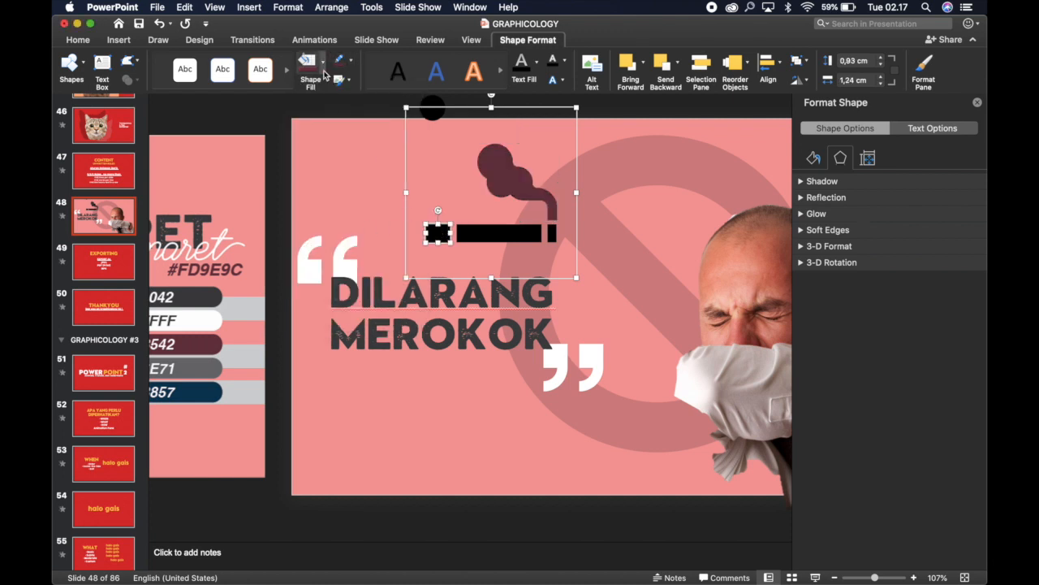
{"action": "left_click", "coordinate": [308, 65]}
{"action": "left_click", "coordinate": [341, 248]}
{"action": "left_click", "coordinate": [553, 233]}
{"action": "left_click", "coordinate": [403, 142]}
Move the recolored cigarette icon back over the prohibition sign, between MEROKOK and the man's face
{"action": "left_click_drag", "start_coordinate": [496, 162], "coordinate": [621, 248]}
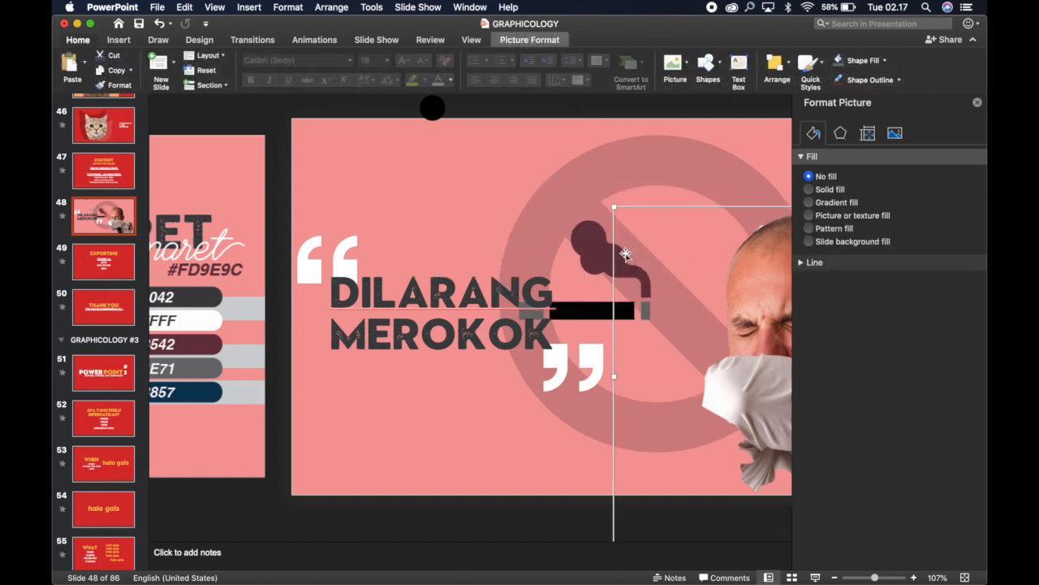
{"action": "key", "text": "super+z"}
{"action": "left_click", "coordinate": [586, 238]}
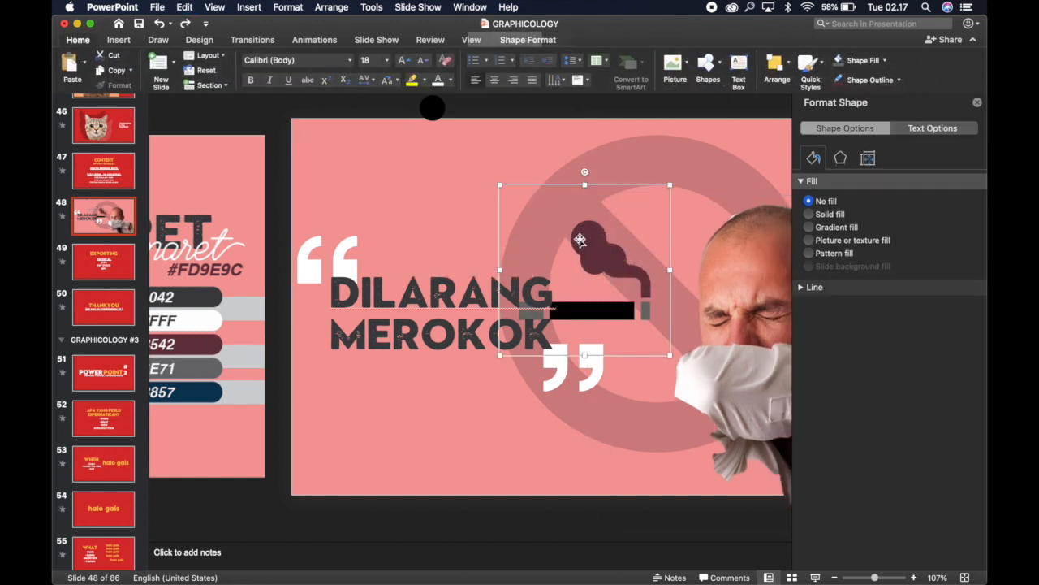
{"action": "left_click_drag", "start_coordinate": [587, 241], "coordinate": [621, 252]}
{"action": "left_click", "coordinate": [418, 193]}
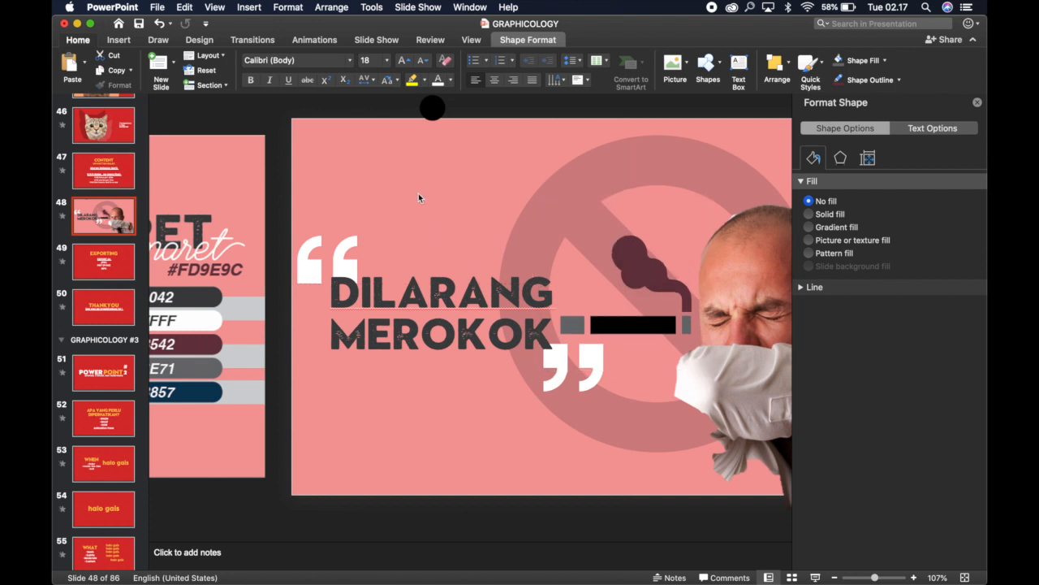
Add a text box reading "berbahaya" below the headline on the pink background
{"action": "scroll", "coordinate": [418, 193], "scroll_direction": "down", "scroll_amount": 4}
{"action": "scroll", "coordinate": [419, 198], "scroll_direction": "up", "scroll_amount": 1}
{"action": "left_click_drag", "start_coordinate": [336, 116], "coordinate": [338, 100]}
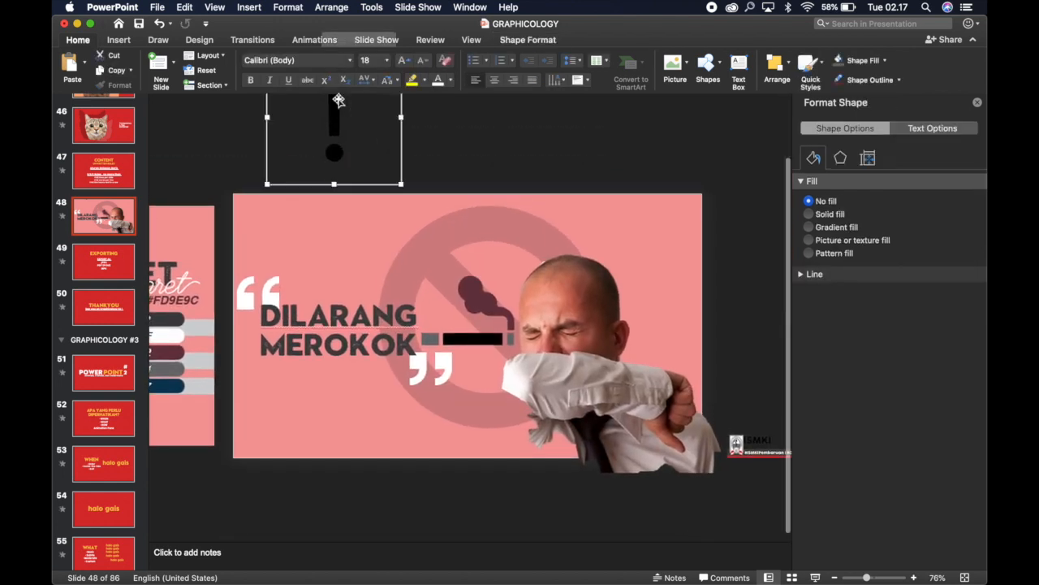
{"action": "left_click", "coordinate": [356, 447]}
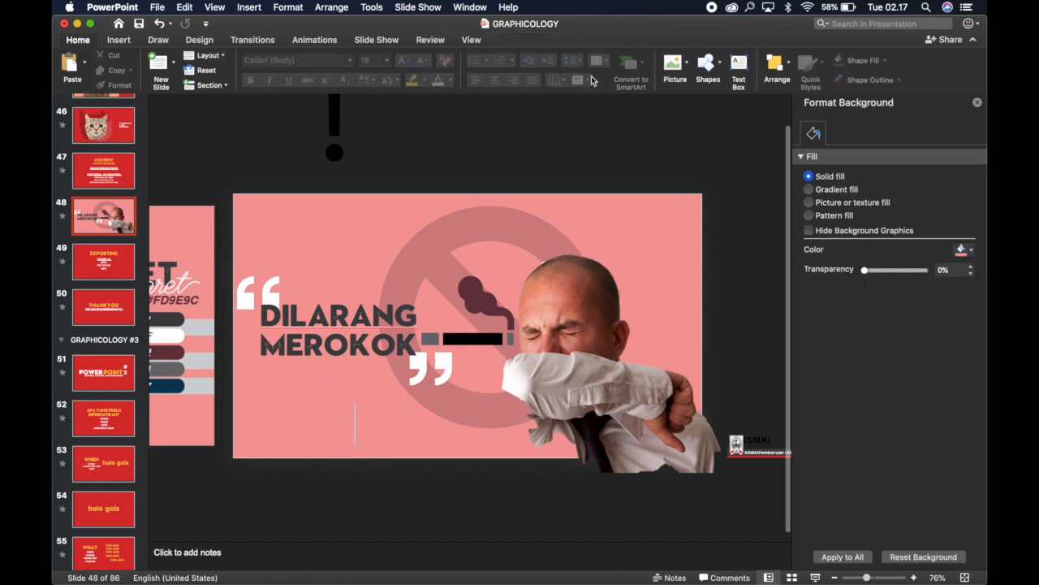
{"action": "left_click", "coordinate": [272, 413]}
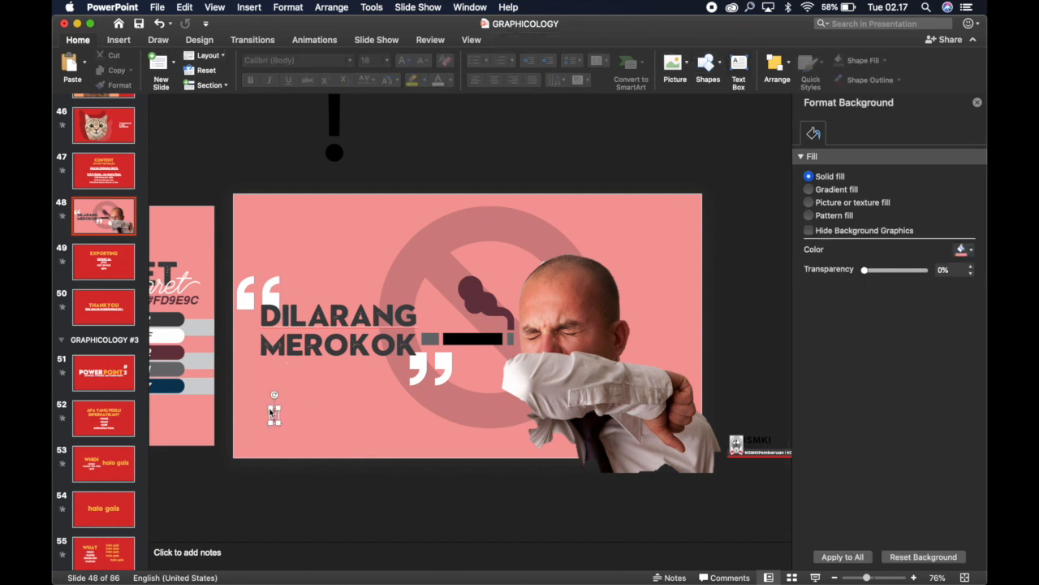
{"action": "scroll", "coordinate": [268, 407], "scroll_direction": "up", "scroll_amount": 3}
{"action": "type", "text": "BErbahaya"}
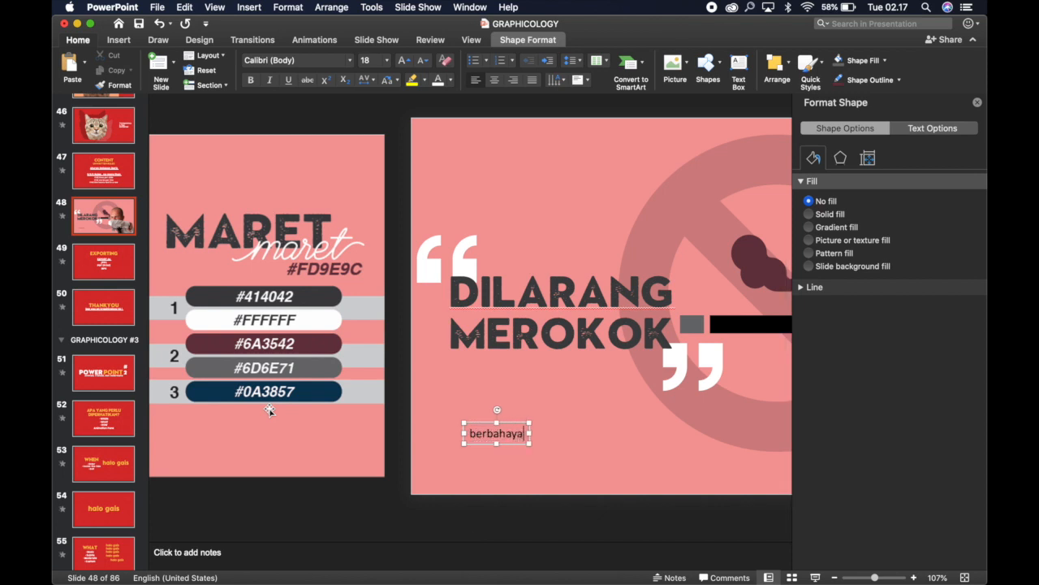
Format the word berbahaya in Brayden Script at 54 pt
{"action": "key", "text": "super+a"}
{"action": "left_click", "coordinate": [289, 62]}
{"action": "type", "text": "Bra"}
{"action": "key", "text": "Return"}
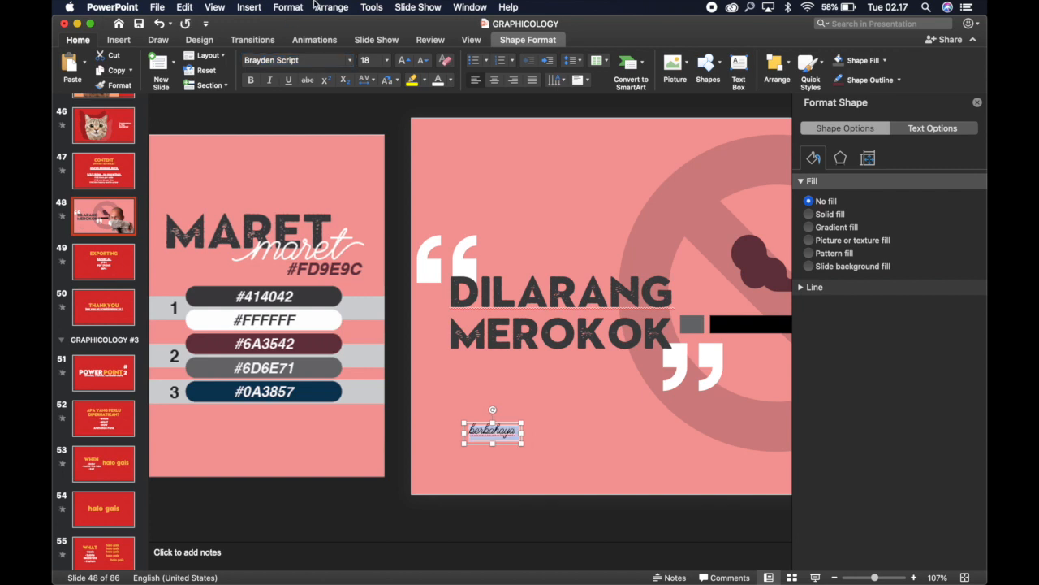
{"action": "left_click", "coordinate": [403, 60]}
{"action": "left_click", "coordinate": [403, 61]}
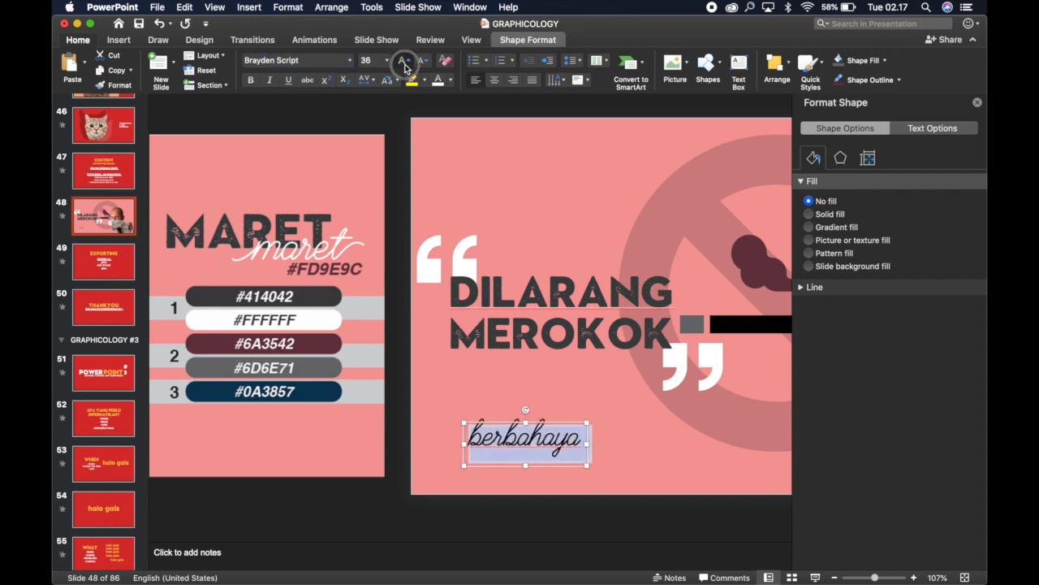
{"action": "left_click", "coordinate": [403, 60]}
Color the berbahaya text with the recently used dark maroon
{"action": "left_click", "coordinate": [449, 79]}
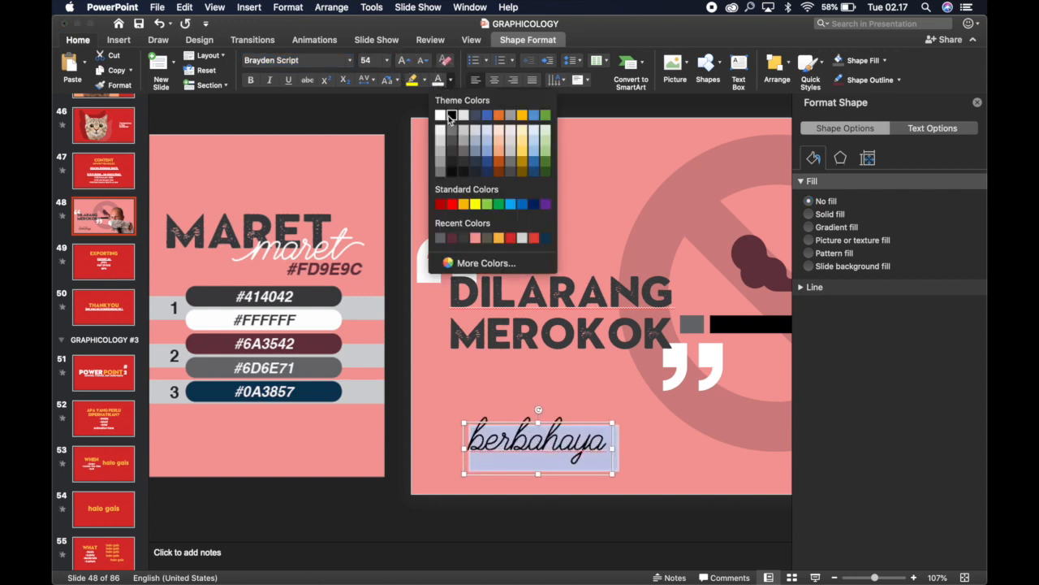
{"action": "left_click", "coordinate": [453, 239]}
{"action": "left_click", "coordinate": [485, 130]}
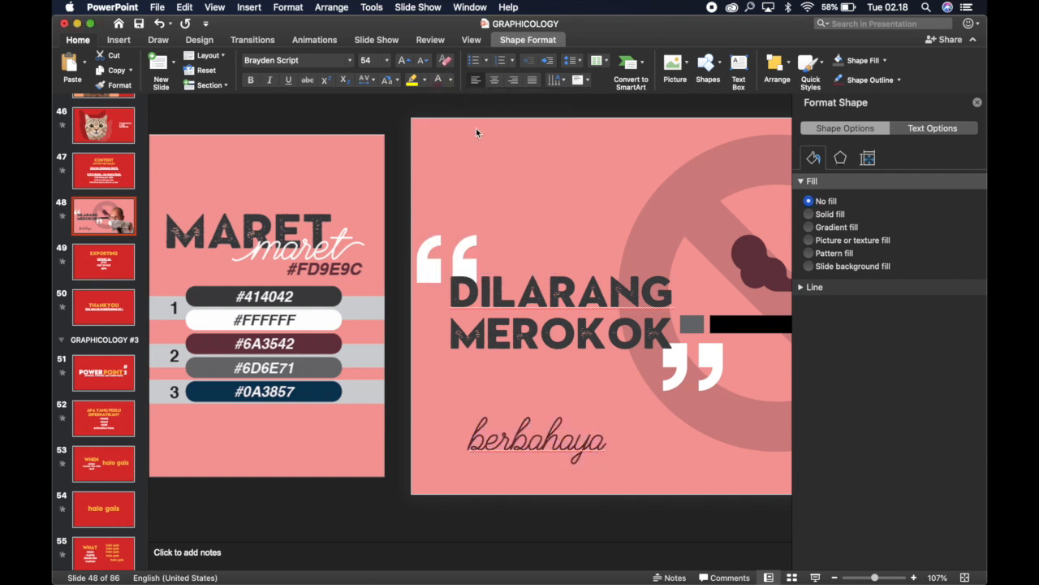
Add an ellipsis after berbahaya and move the text up directly beneath MEROKOK, beside the closing quotation mark
{"action": "left_click", "coordinate": [514, 452]}
{"action": "left_click", "coordinate": [609, 447]}
{"action": "type", "text": "..."}
{"action": "left_click_drag", "start_coordinate": [580, 425], "coordinate": [633, 351]}
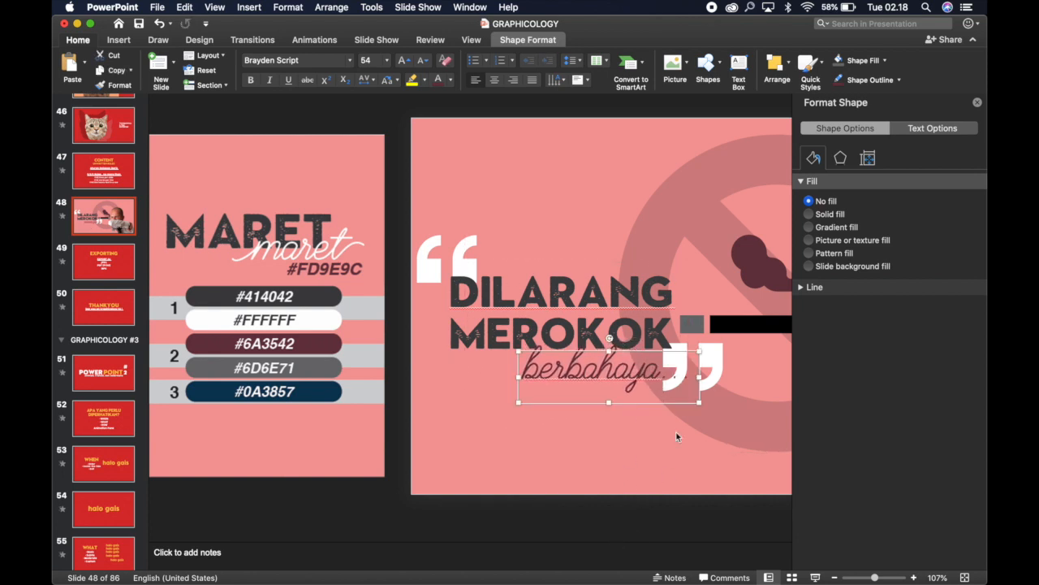
{"action": "left_click_drag", "start_coordinate": [623, 351], "coordinate": [607, 351]}
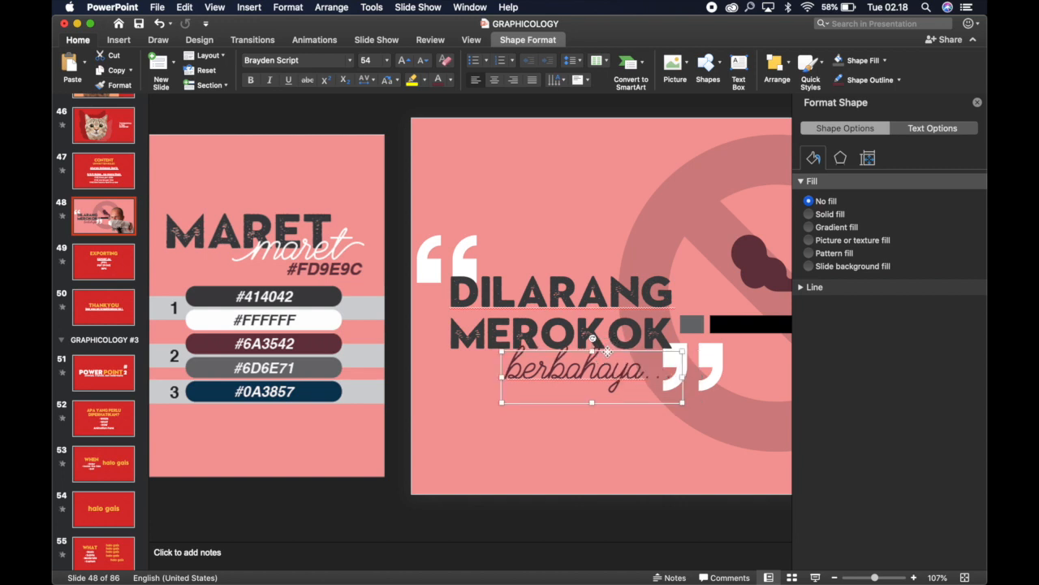
{"action": "left_click", "coordinate": [631, 516]}
Delete the leftover logo and contact strip lying outside the slide beside the man's photo
{"action": "scroll", "coordinate": [633, 518], "scroll_direction": "down", "scroll_amount": 3}
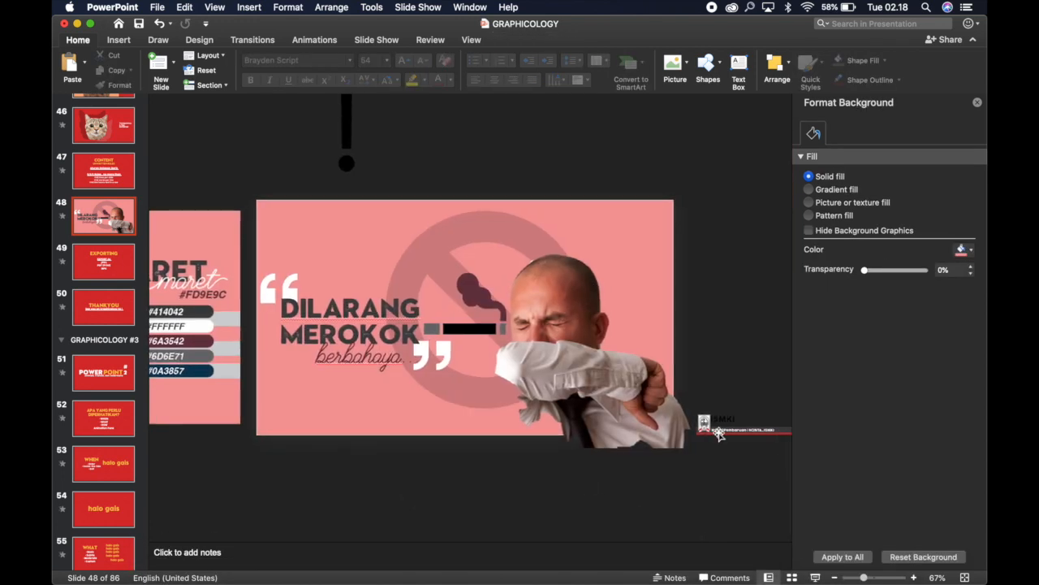
{"action": "mouse_move", "coordinate": [730, 430]}
{"action": "left_mouse_down"}
{"action": "mouse_move", "coordinate": [733, 387]}
{"action": "mouse_move", "coordinate": [734, 429]}
{"action": "left_mouse_up"}
{"action": "left_click", "coordinate": [777, 429]}
{"action": "key", "text": "BackSpace"}
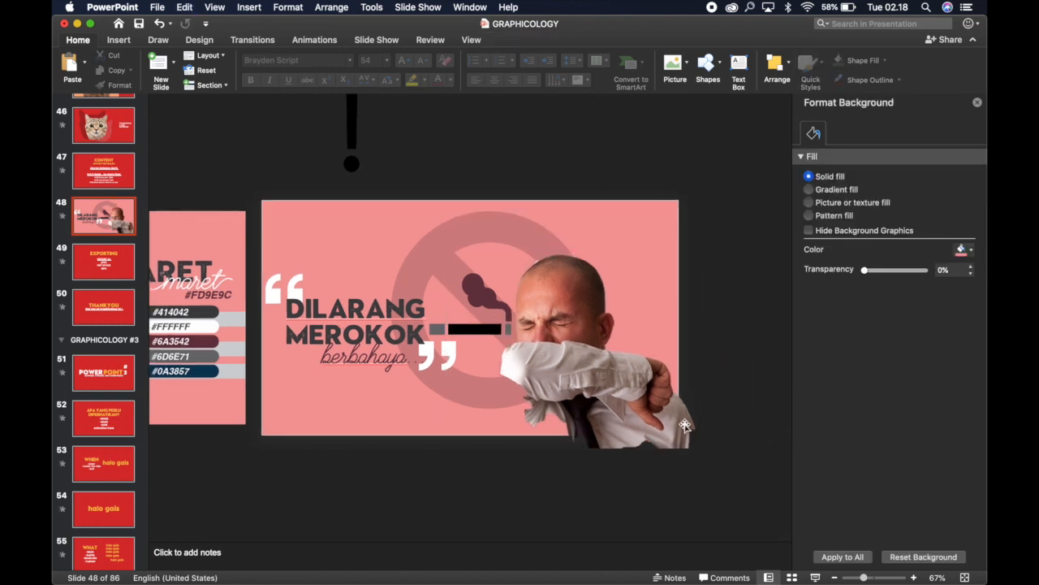
Crop the man's photo so that its side and lower edges end flush with the slide's borders
{"action": "left_click", "coordinate": [651, 428]}
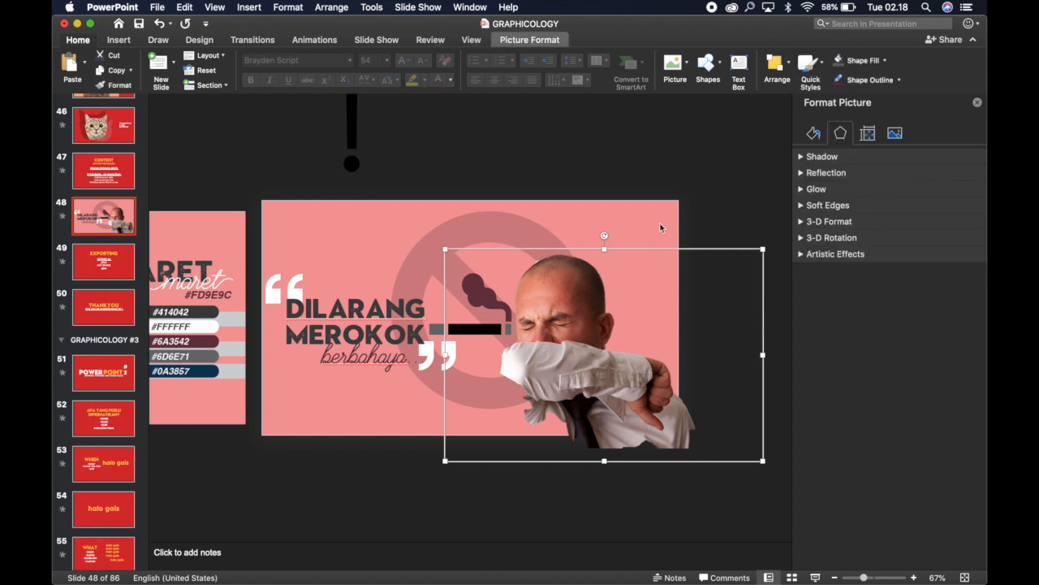
{"action": "left_click", "coordinate": [529, 38]}
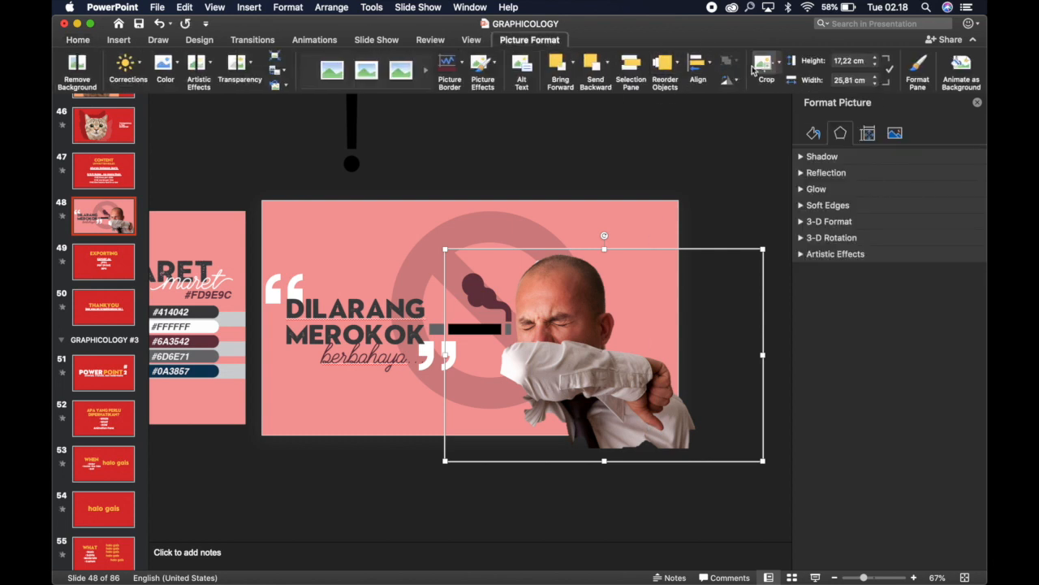
{"action": "left_click", "coordinate": [764, 65]}
{"action": "left_click_drag", "start_coordinate": [759, 460], "coordinate": [674, 436]}
{"action": "left_click", "coordinate": [763, 71]}
{"action": "left_click", "coordinate": [726, 188]}
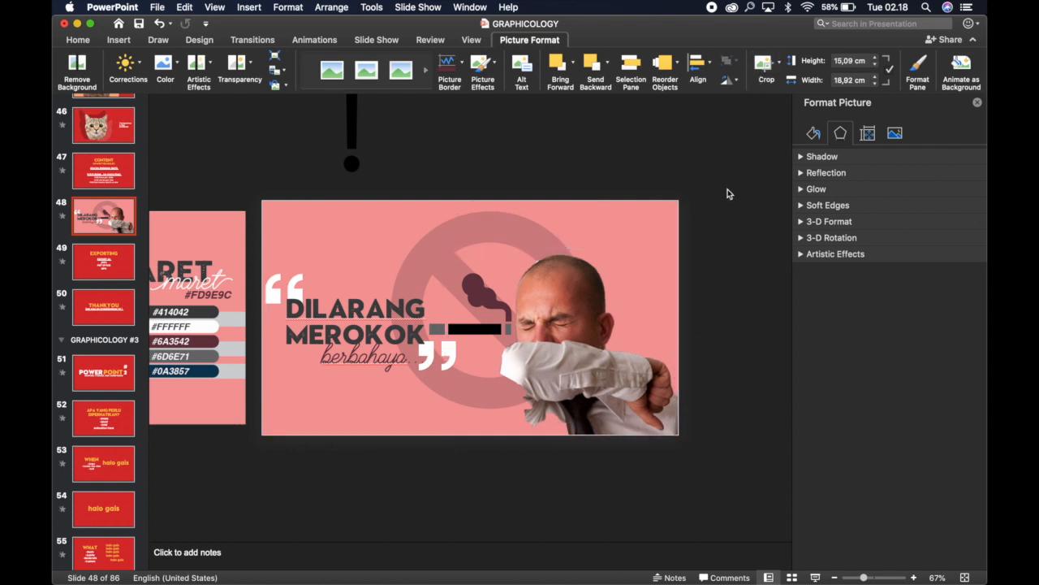
Duplicate the cropped photo of the man and place the copy above and to the right of the original
{"action": "left_click", "coordinate": [565, 350]}
{"action": "left_click_drag", "start_coordinate": [575, 319], "coordinate": [712, 271]}
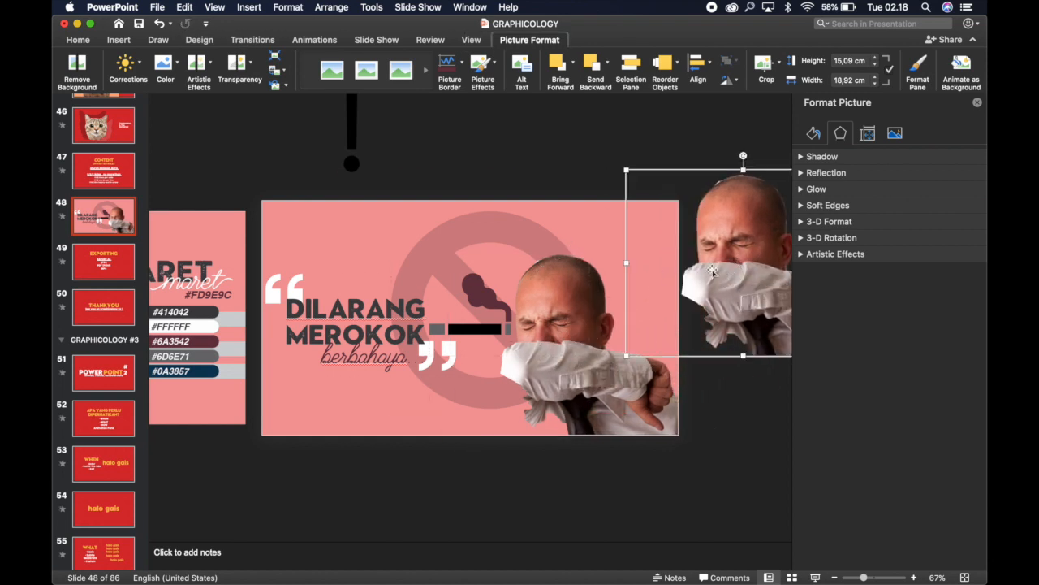
{"action": "left_click_drag", "start_coordinate": [698, 212], "coordinate": [697, 207]}
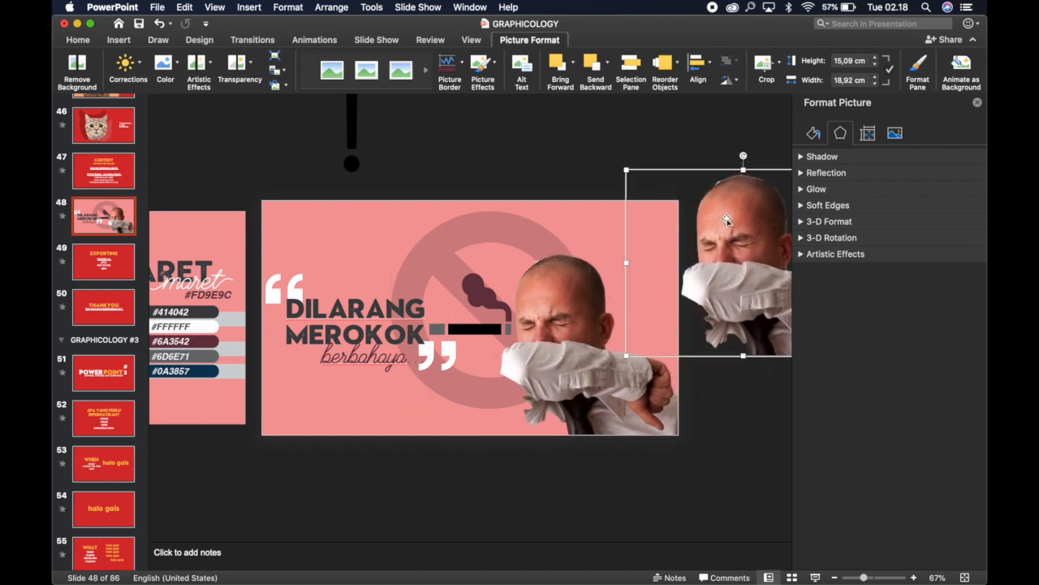
Turn the copied photo into a faint shadow by setting its brightness to -100% and transparency to 85%
{"action": "left_click", "coordinate": [895, 135]}
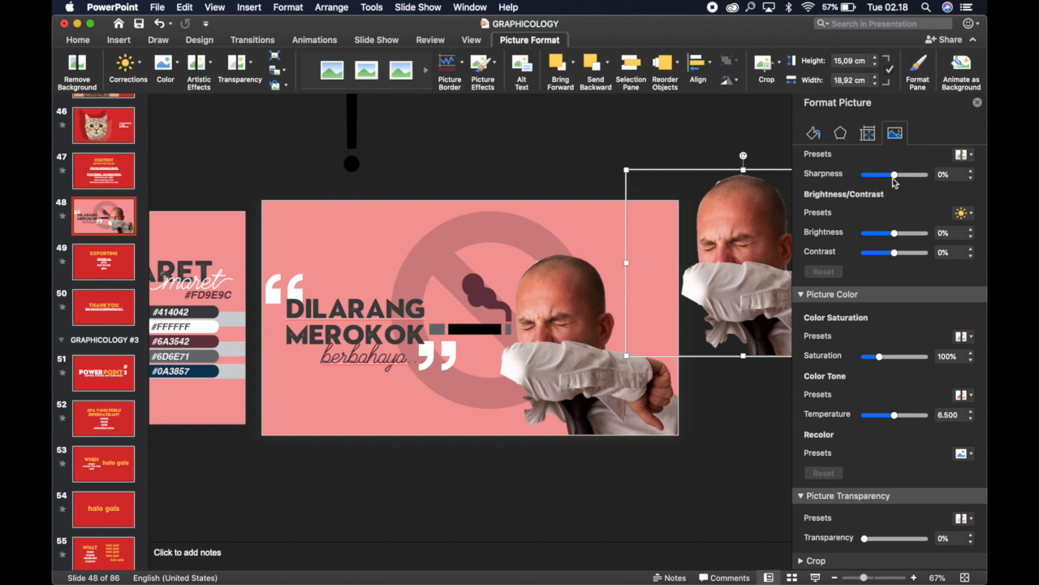
{"action": "left_click", "coordinate": [871, 234]}
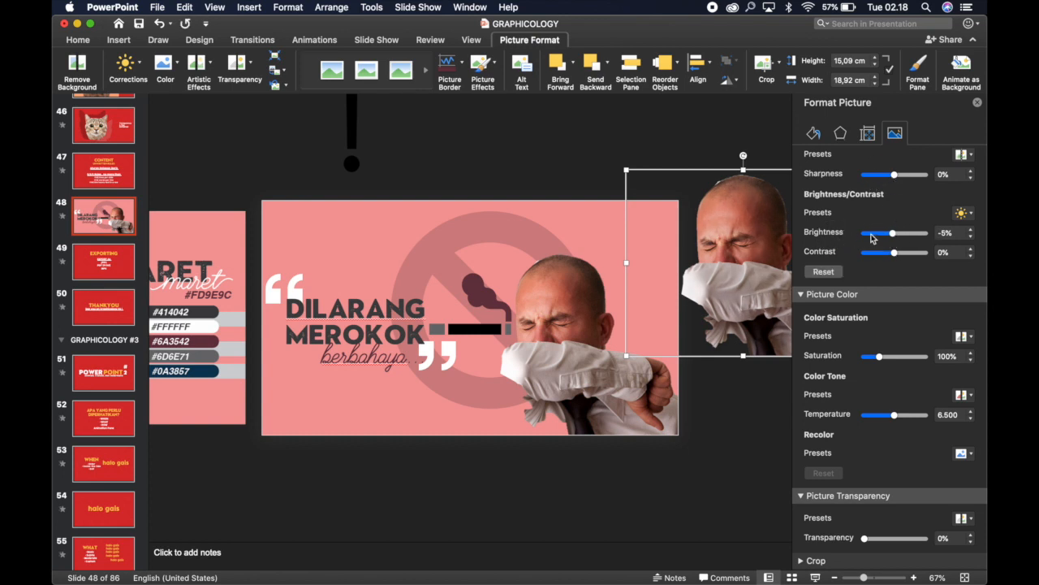
{"action": "mouse_move", "coordinate": [881, 236]}
{"action": "left_mouse_down"}
{"action": "mouse_move", "coordinate": [853, 235]}
{"action": "mouse_move", "coordinate": [865, 239]}
{"action": "left_mouse_up"}
{"action": "scroll", "coordinate": [867, 353], "scroll_direction": "down", "scroll_amount": 1}
{"action": "left_click_drag", "start_coordinate": [866, 538], "coordinate": [918, 540]}
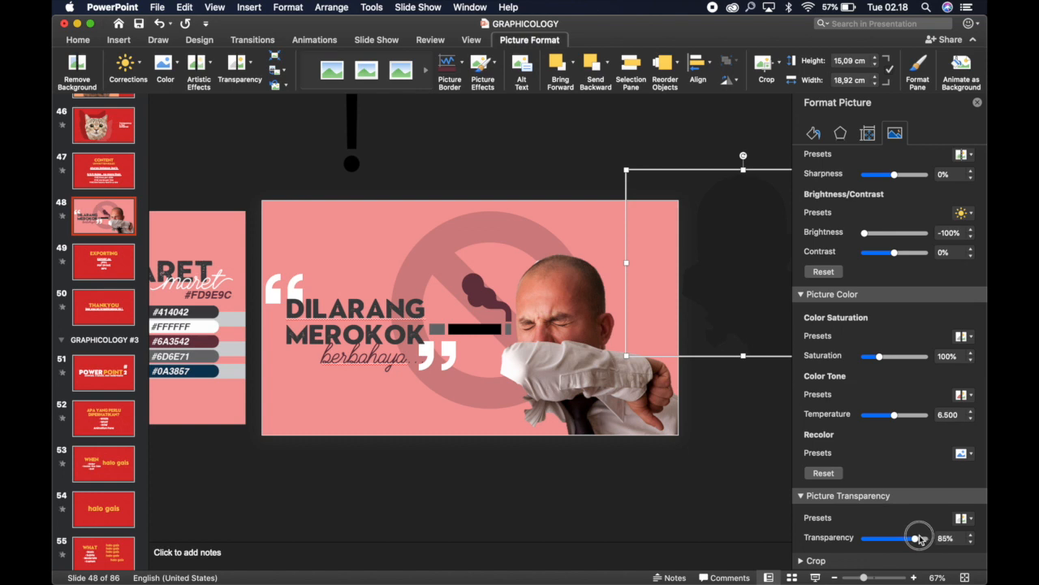
Move the shadow copy over the original photo of the man and send it backward behind him
{"action": "left_click_drag", "start_coordinate": [735, 291], "coordinate": [607, 331]}
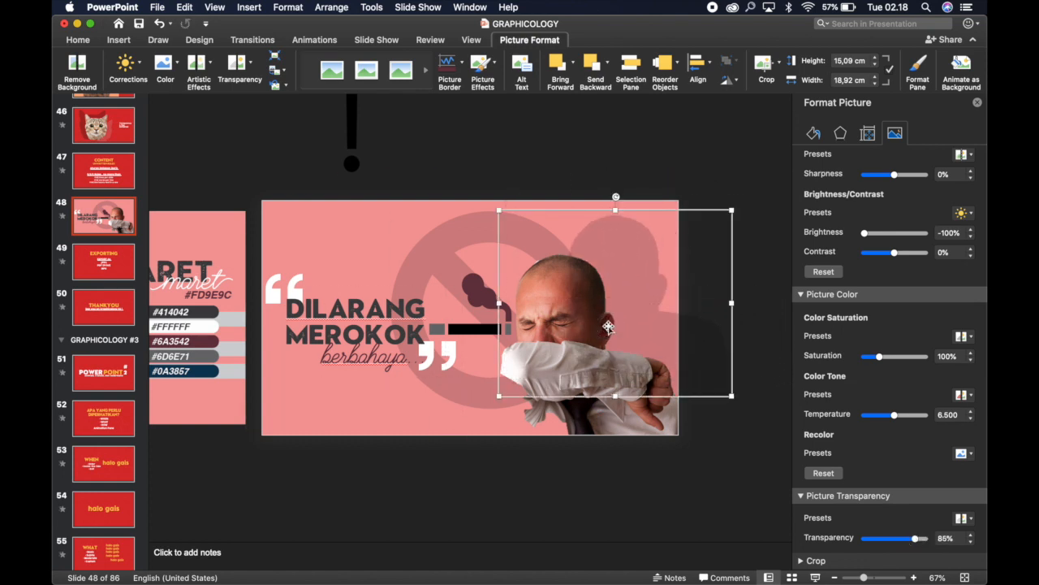
{"action": "left_click", "coordinate": [591, 69]}
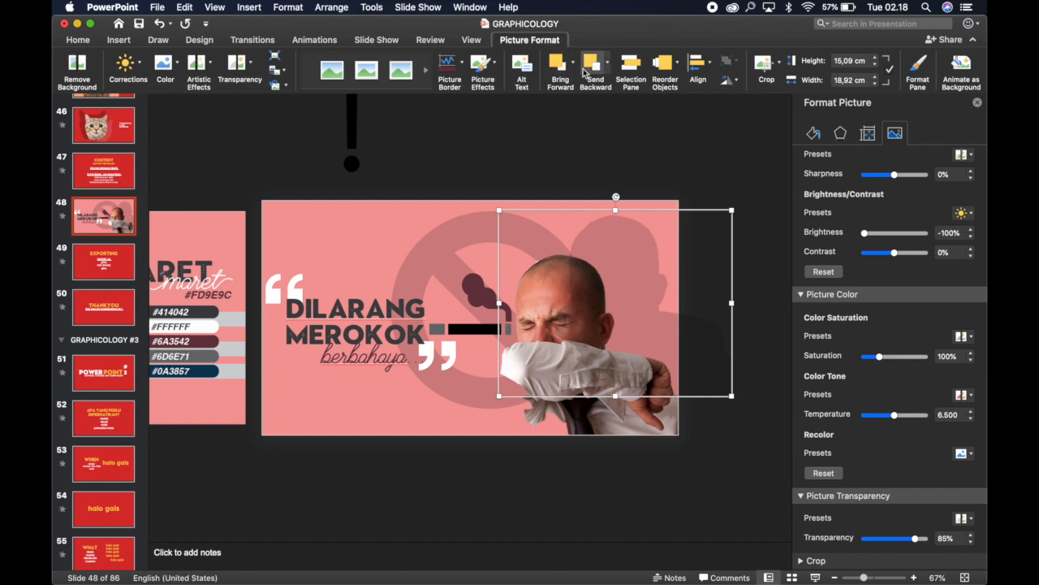
{"action": "left_click", "coordinate": [593, 71]}
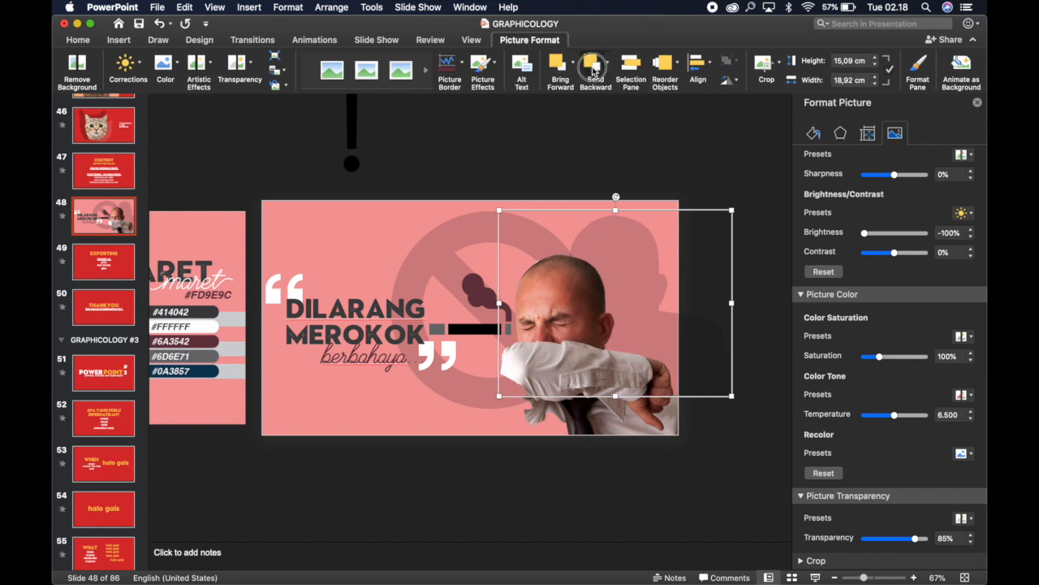
Position the shadow close behind the man, offset slightly up and to the right, keeping the original photo in place
{"action": "left_click_drag", "start_coordinate": [633, 274], "coordinate": [639, 284]}
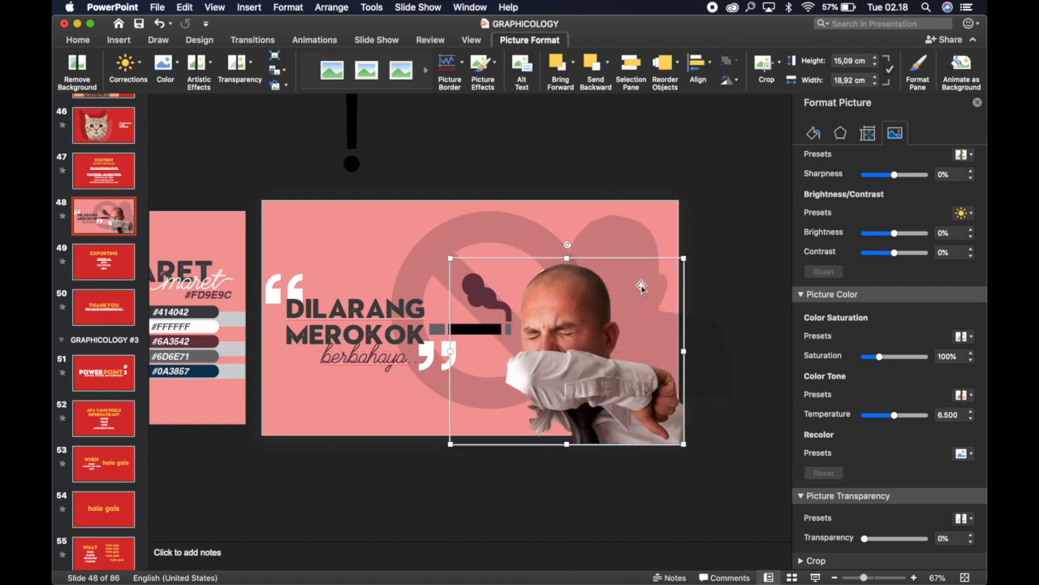
{"action": "left_click_drag", "start_coordinate": [694, 328], "coordinate": [722, 371]}
{"action": "left_click_drag", "start_coordinate": [737, 232], "coordinate": [682, 250]}
{"action": "left_click", "coordinate": [627, 278]}
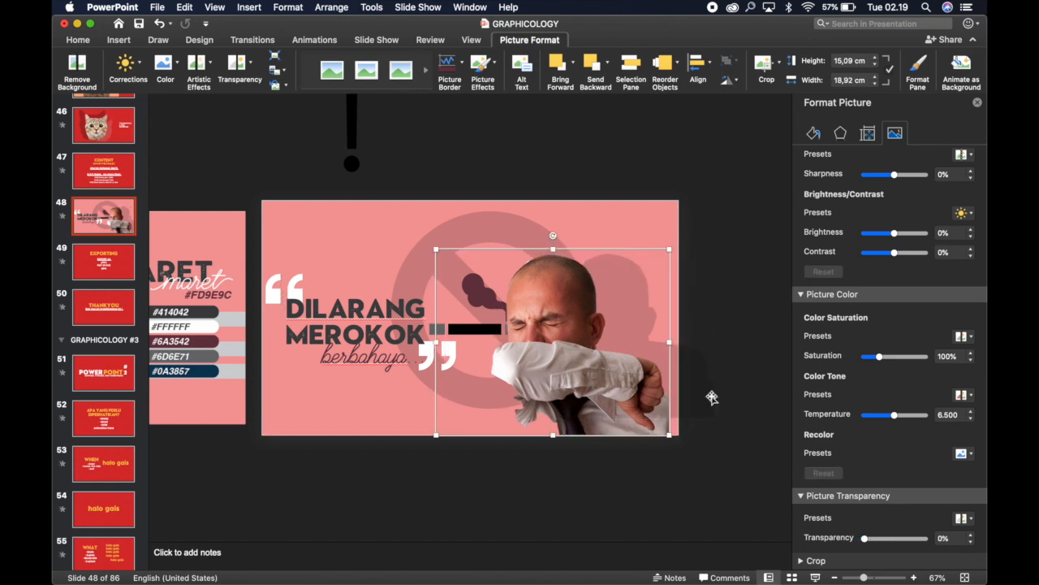
{"action": "left_click_drag", "start_coordinate": [707, 384], "coordinate": [679, 378]}
{"action": "left_click", "coordinate": [725, 338]}
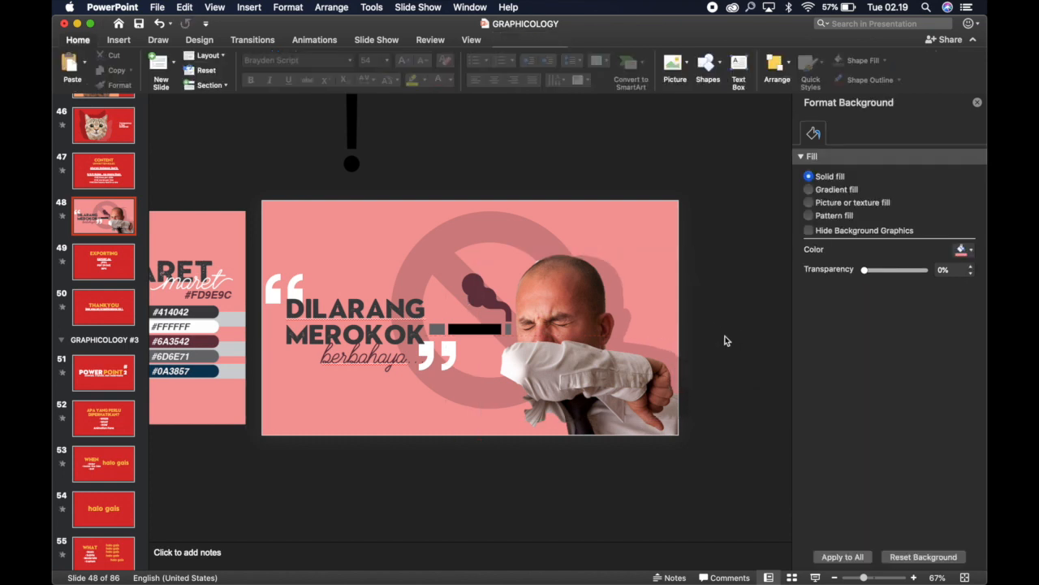
Turn the man's photo black and white with the picture color options
{"action": "left_click", "coordinate": [574, 349]}
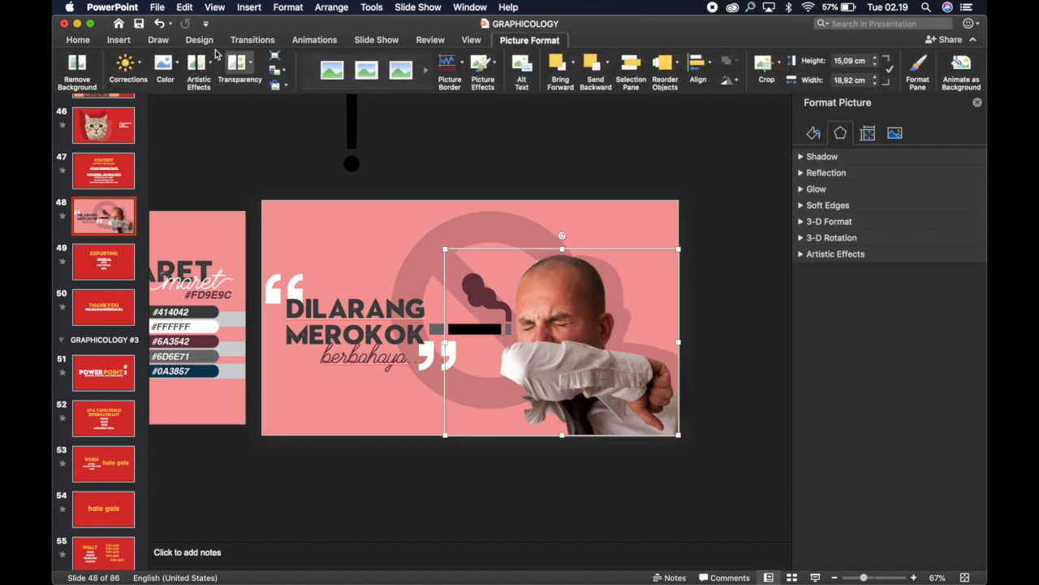
{"action": "left_click", "coordinate": [127, 65]}
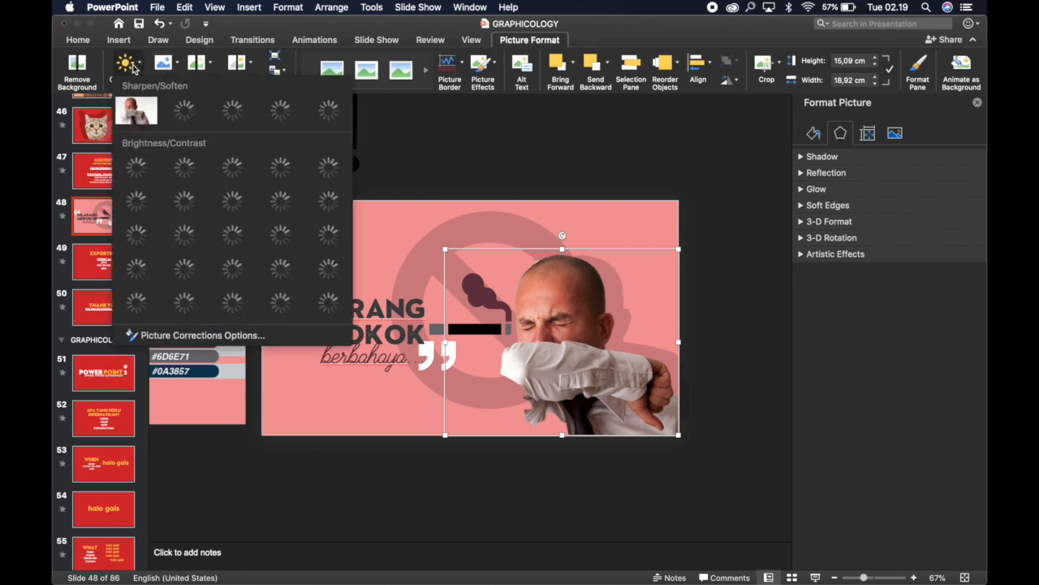
{"action": "left_click", "coordinate": [158, 71]}
{"action": "left_click", "coordinate": [160, 70]}
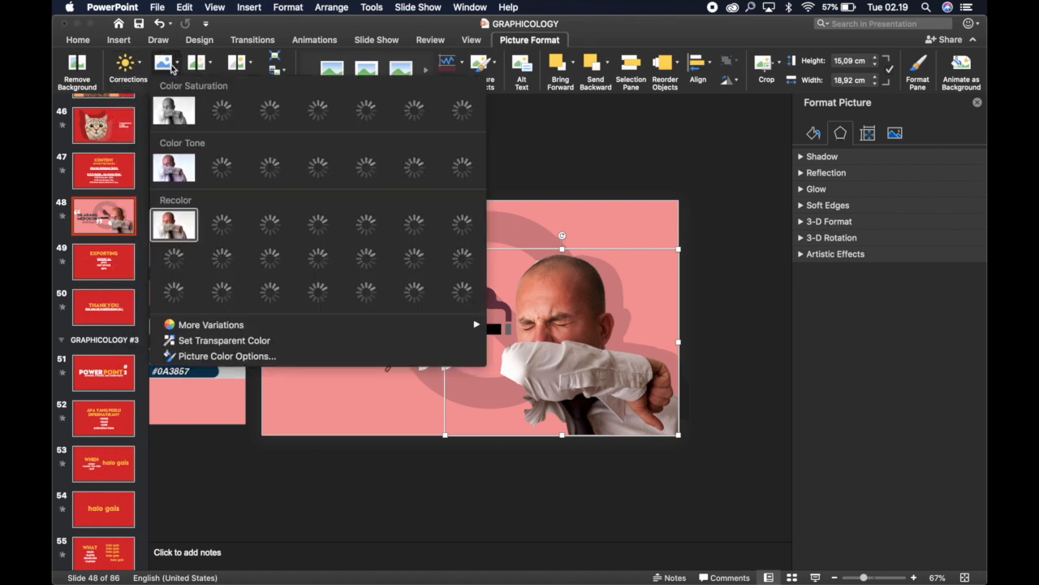
{"action": "key", "text": "Escape"}
{"action": "key", "text": "super+z"}
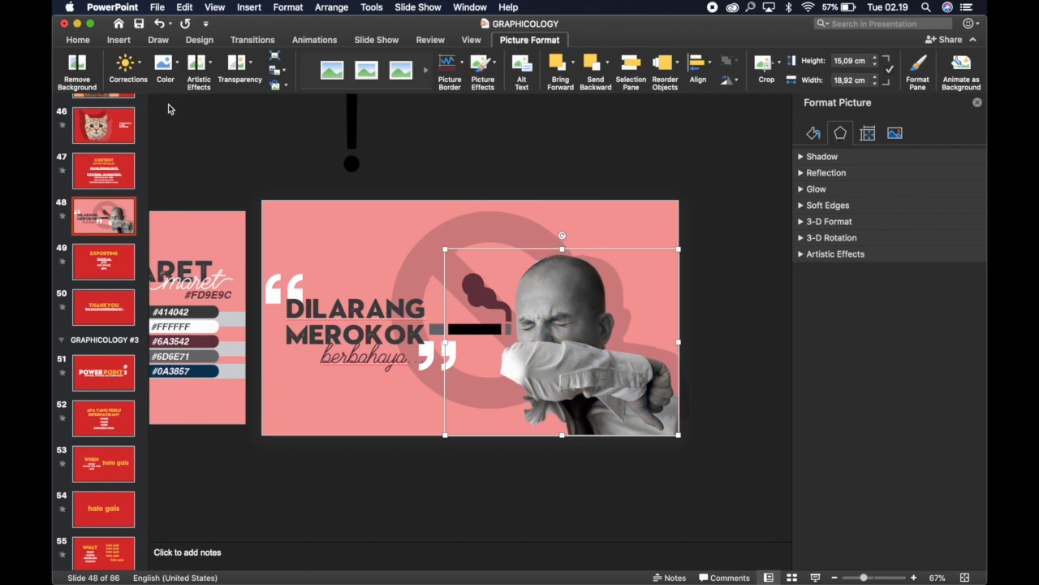
{"action": "left_click", "coordinate": [237, 161]}
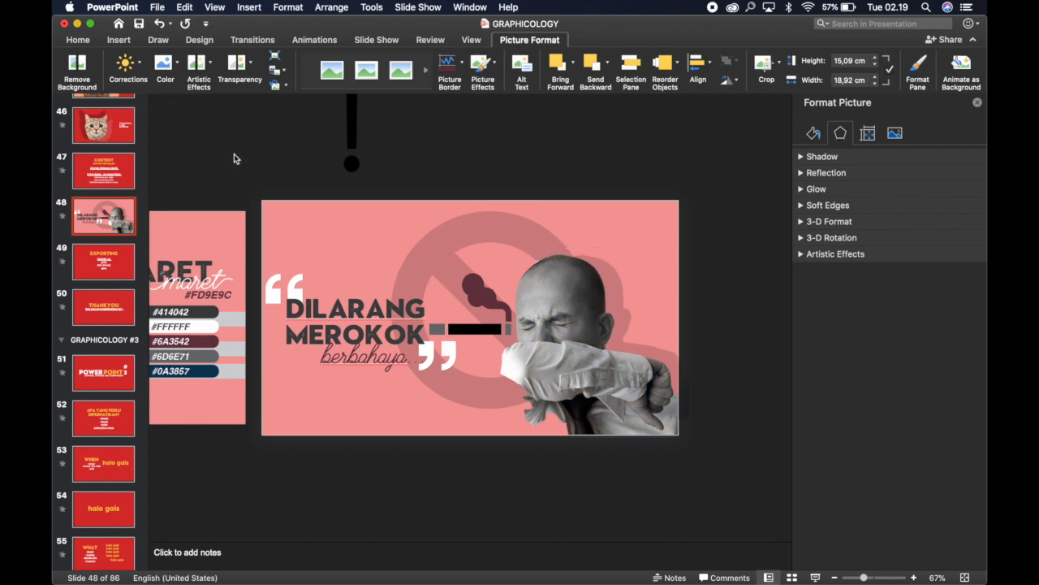
Preview the finished anti-smoking slide as a full-screen slide show and return to editing
{"action": "left_click", "coordinate": [816, 577]}
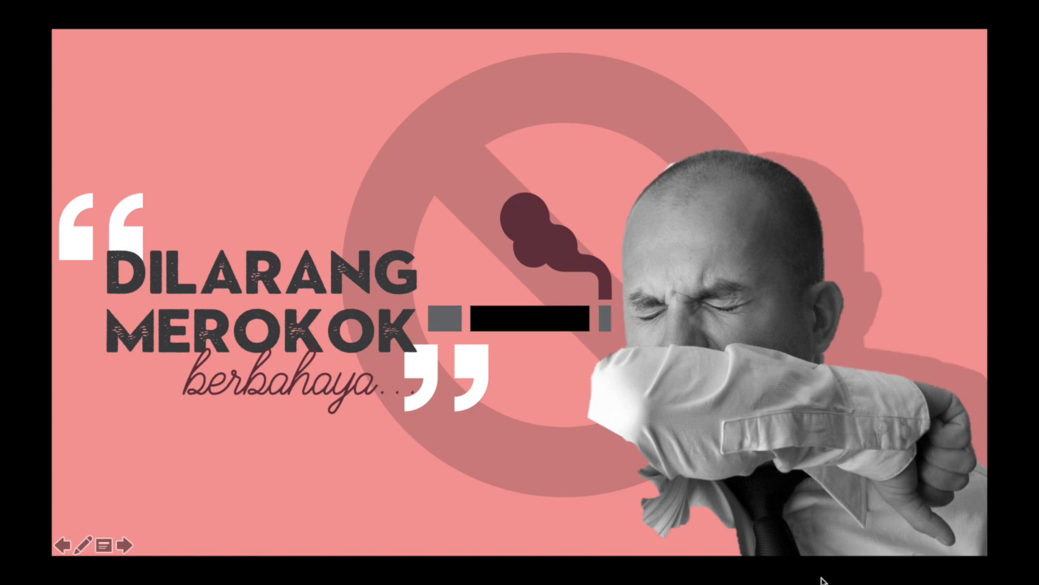
{"action": "key", "text": "Escape"}
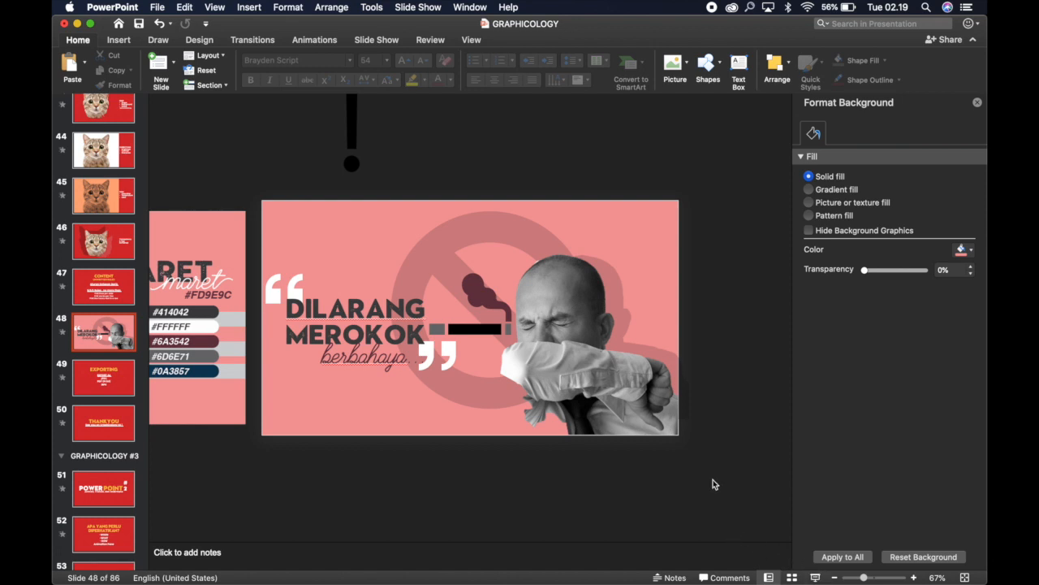
Close the background formatting options and open slide 49, Exporting
{"action": "left_click", "coordinate": [978, 103]}
{"action": "left_click", "coordinate": [107, 392]}
{"action": "scroll", "coordinate": [527, 351], "scroll_direction": "up", "scroll_amount": 5}
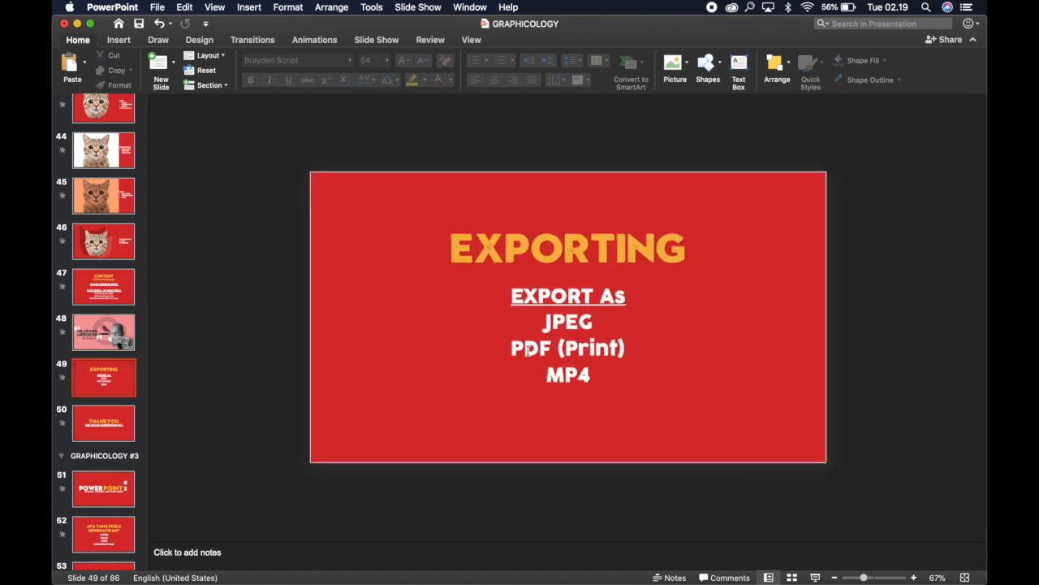